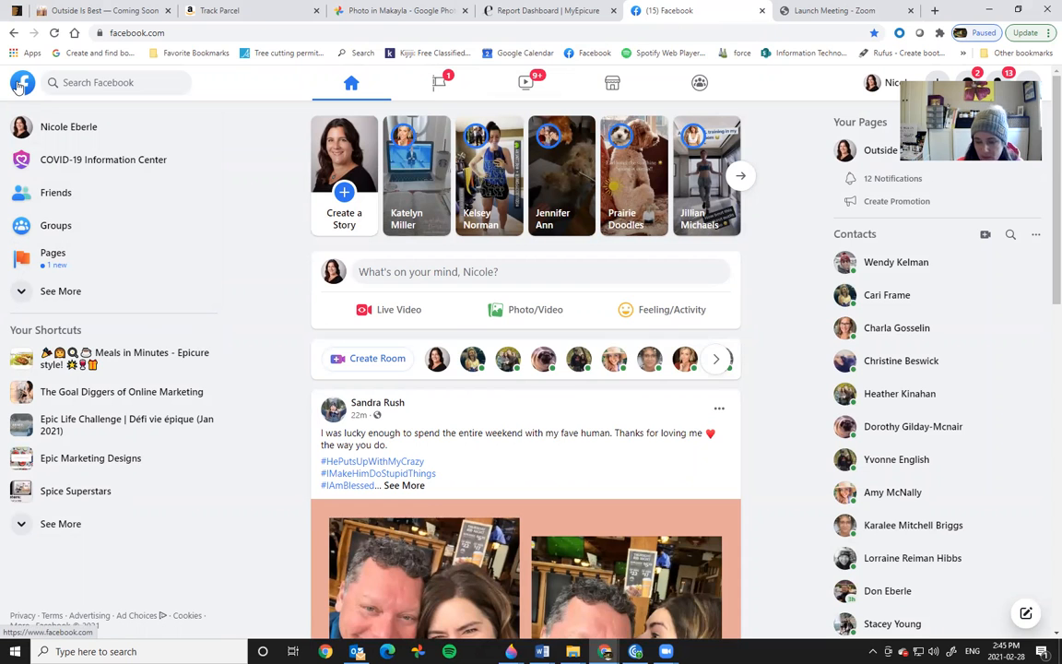
Step: Go from the profile back to the home feed and open the Groups page
{"action": "left_click", "coordinate": [20, 129]}
{"action": "left_click", "coordinate": [22, 86]}
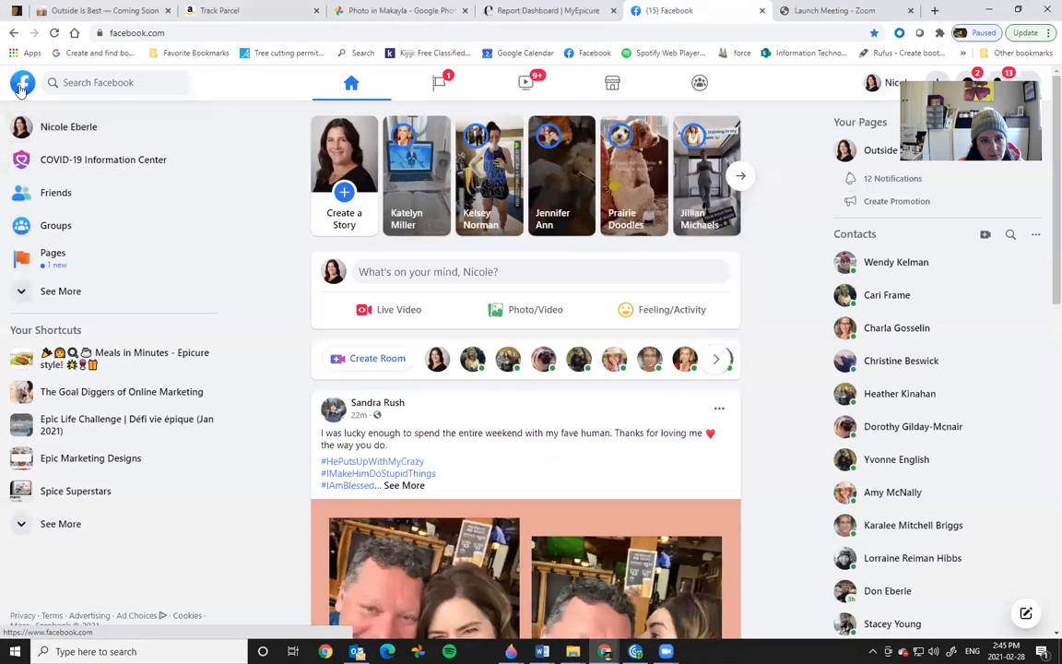
{"action": "left_click", "coordinate": [46, 226]}
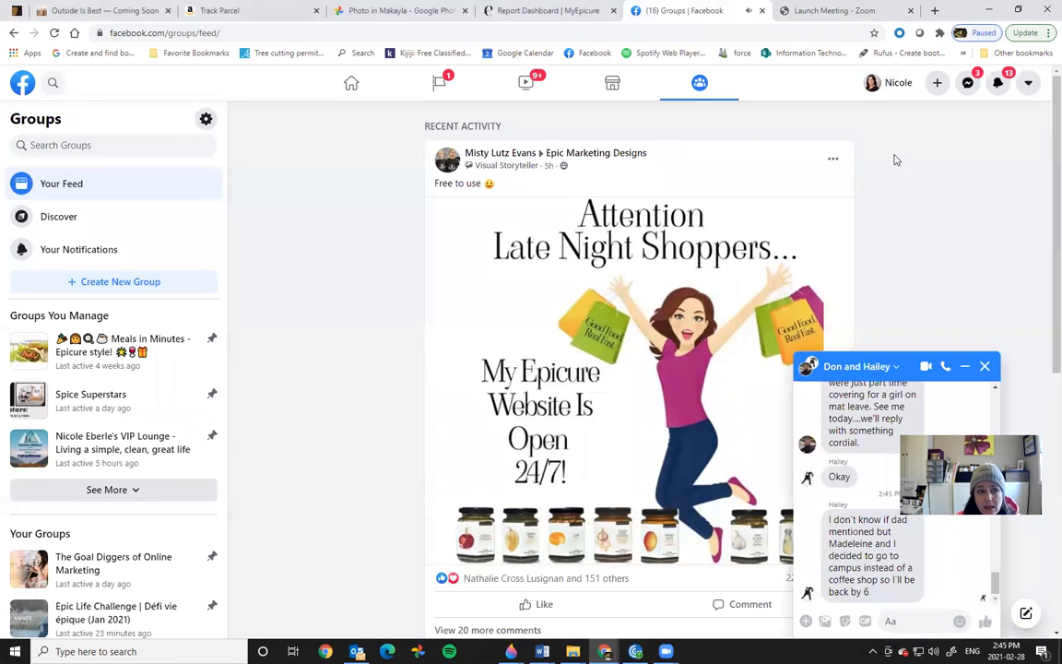
Step: Minimize the open chat and start a new group from the Create menu
{"action": "left_click", "coordinate": [964, 366]}
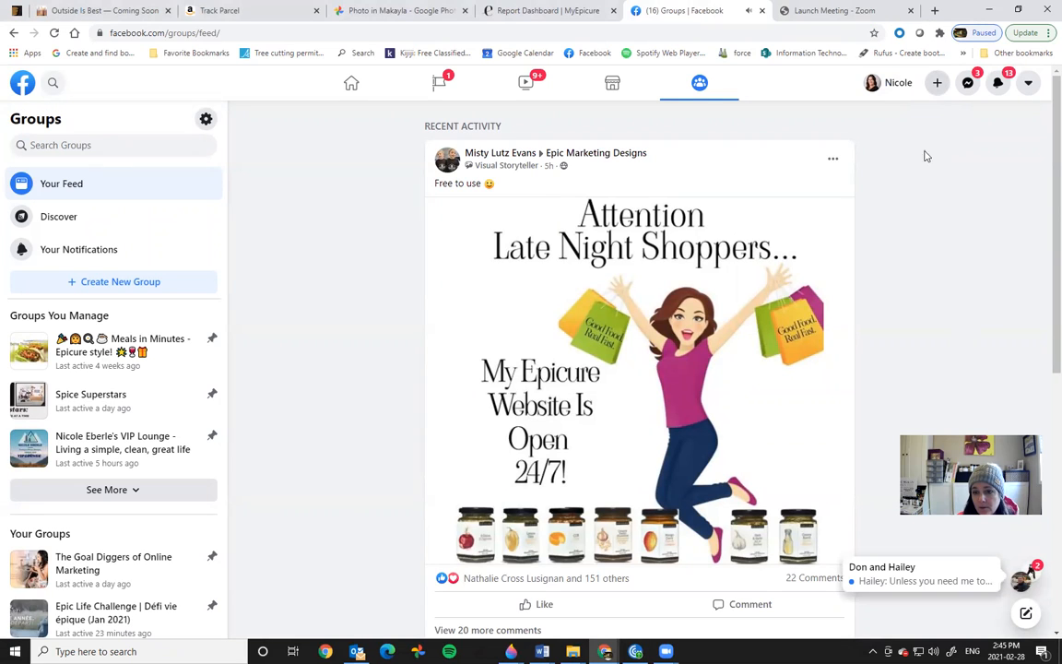
{"action": "left_click", "coordinate": [936, 84]}
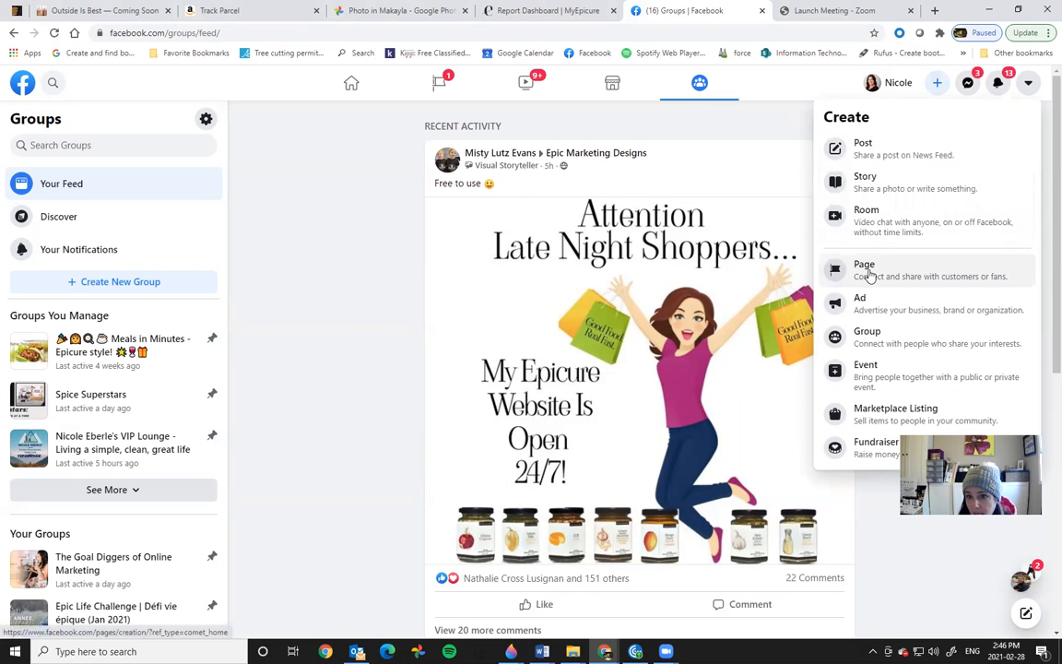
{"action": "left_click", "coordinate": [879, 341]}
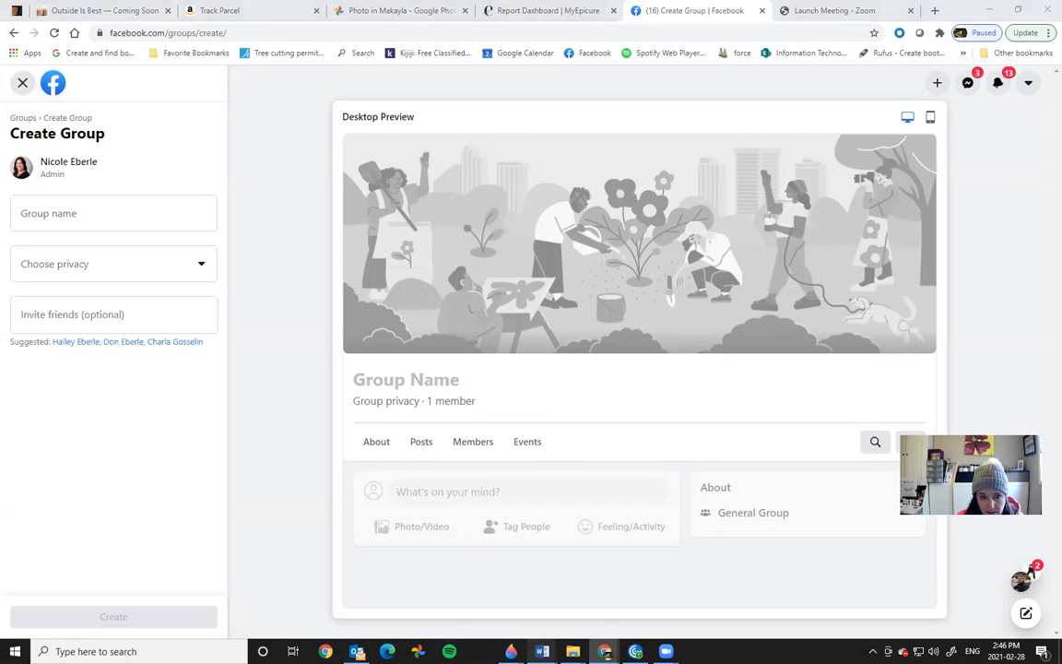
{"action": "mouse_move", "coordinate": [543, 651]}
{"action": "left_click", "coordinate": [580, 593]}
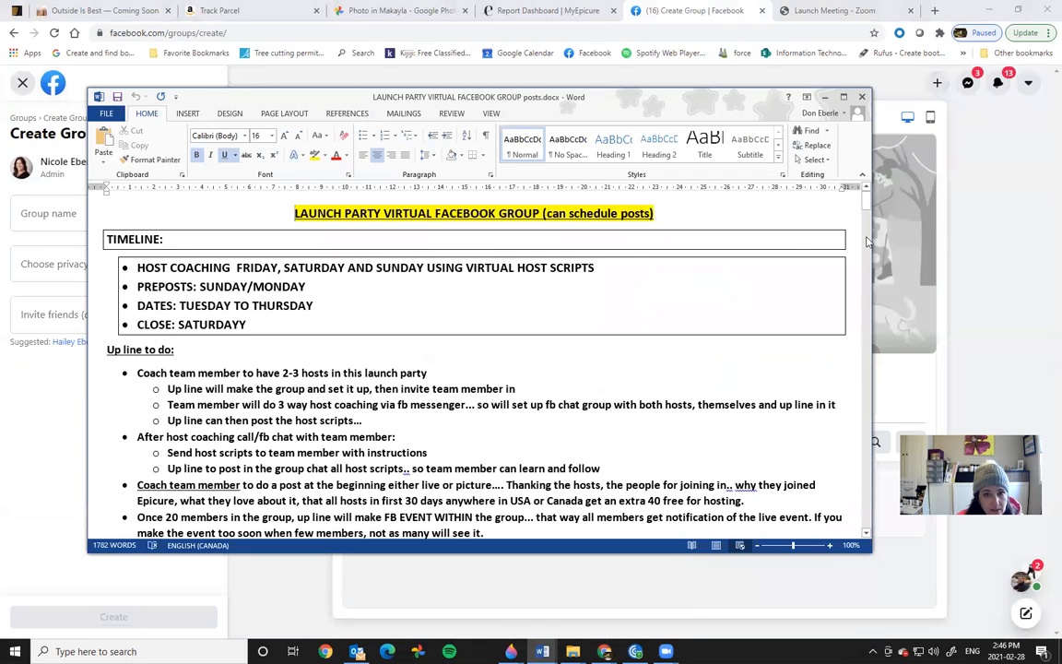
{"action": "left_click_drag", "start_coordinate": [866, 204], "coordinate": [867, 258]}
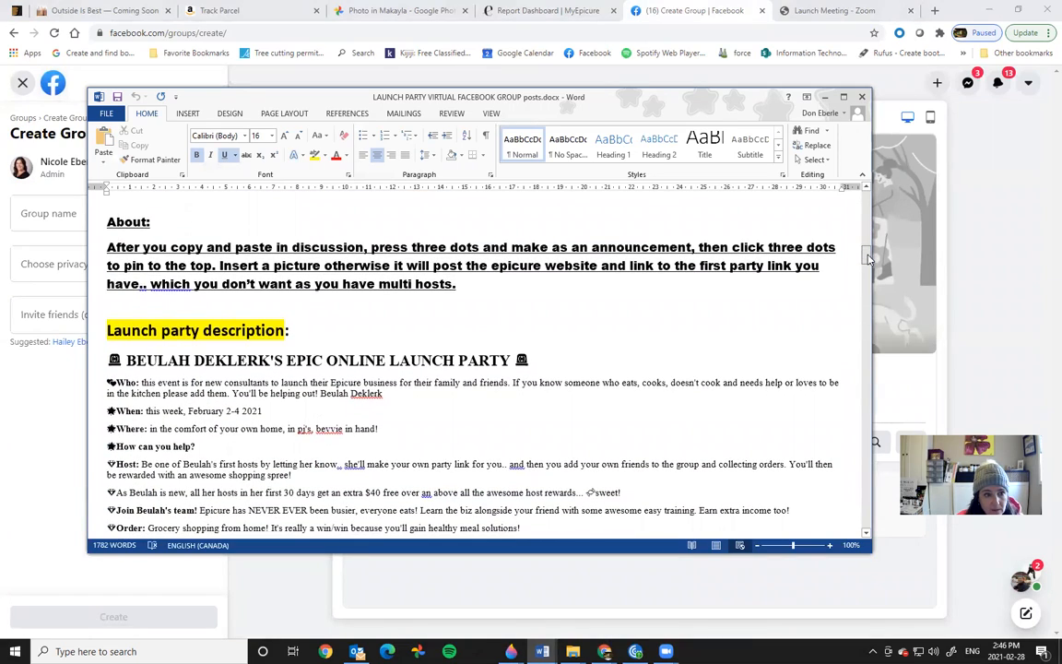
{"action": "left_click_drag", "start_coordinate": [867, 258], "coordinate": [868, 189]}
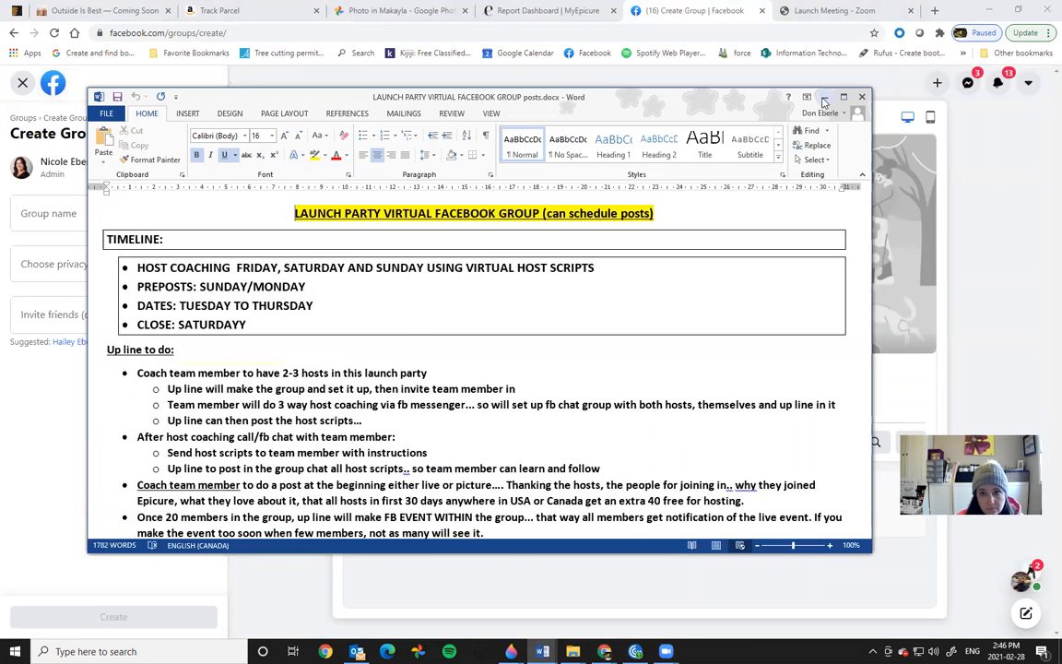
{"action": "left_click", "coordinate": [824, 96]}
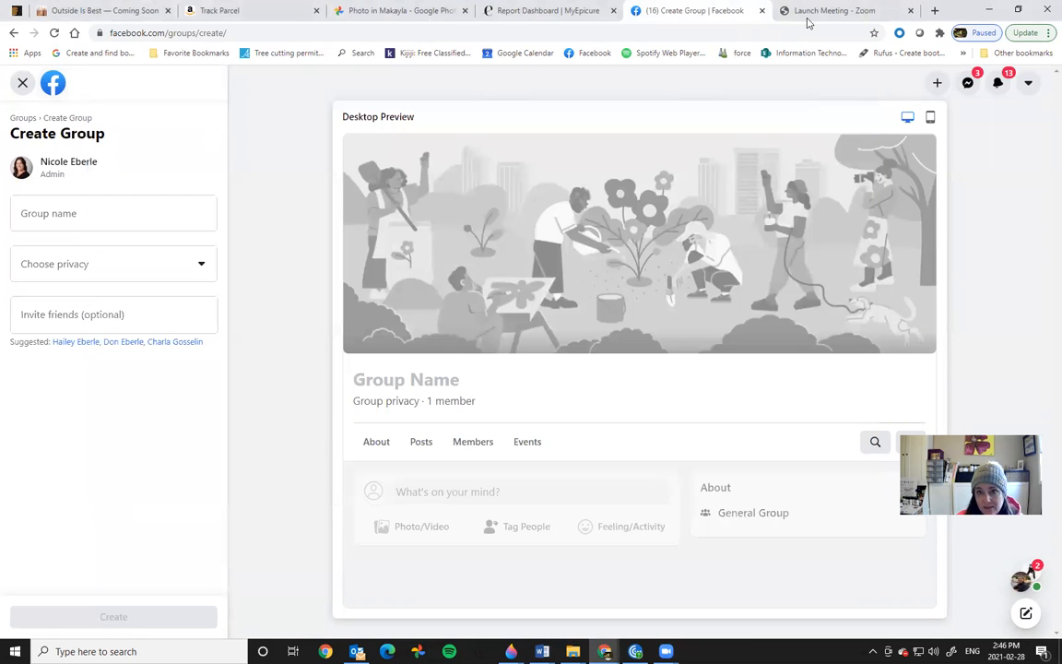
{"action": "left_click", "coordinate": [936, 13]}
{"action": "type", "text": "face"}
{"action": "key", "text": "Return"}
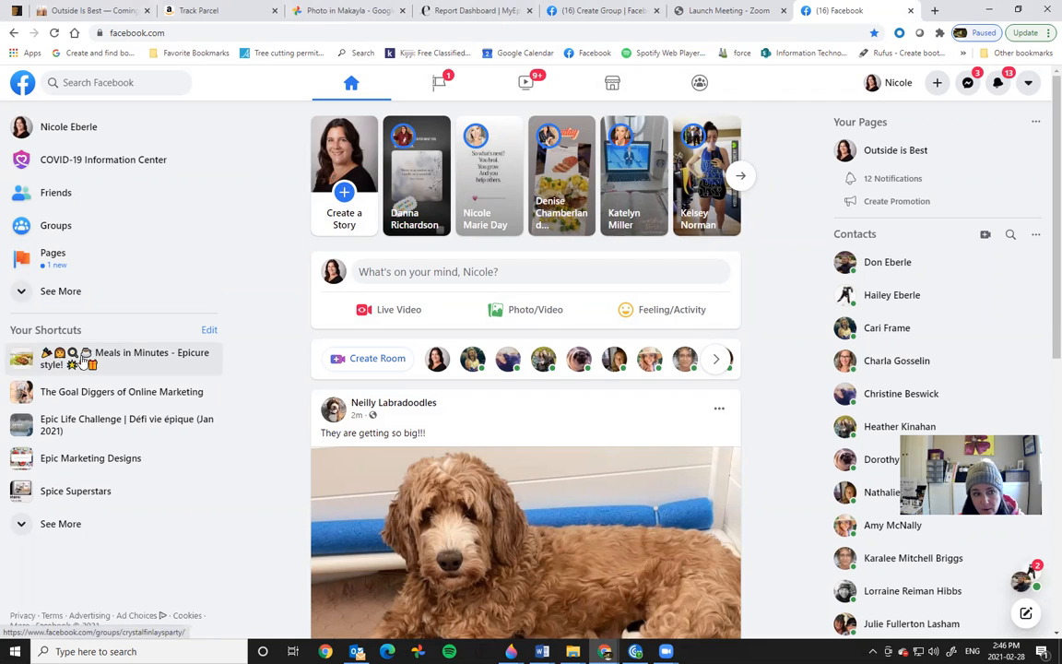
{"action": "left_click", "coordinate": [83, 362]}
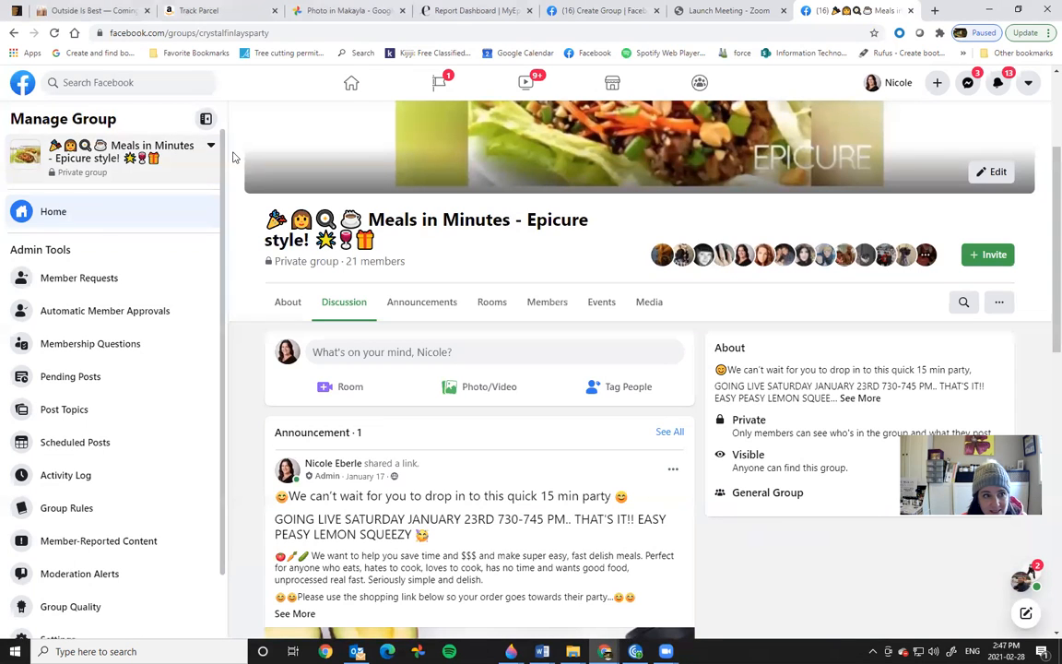
{"action": "left_click", "coordinate": [209, 145]}
{"action": "left_click", "coordinate": [65, 203]}
{"action": "left_click", "coordinate": [55, 147]}
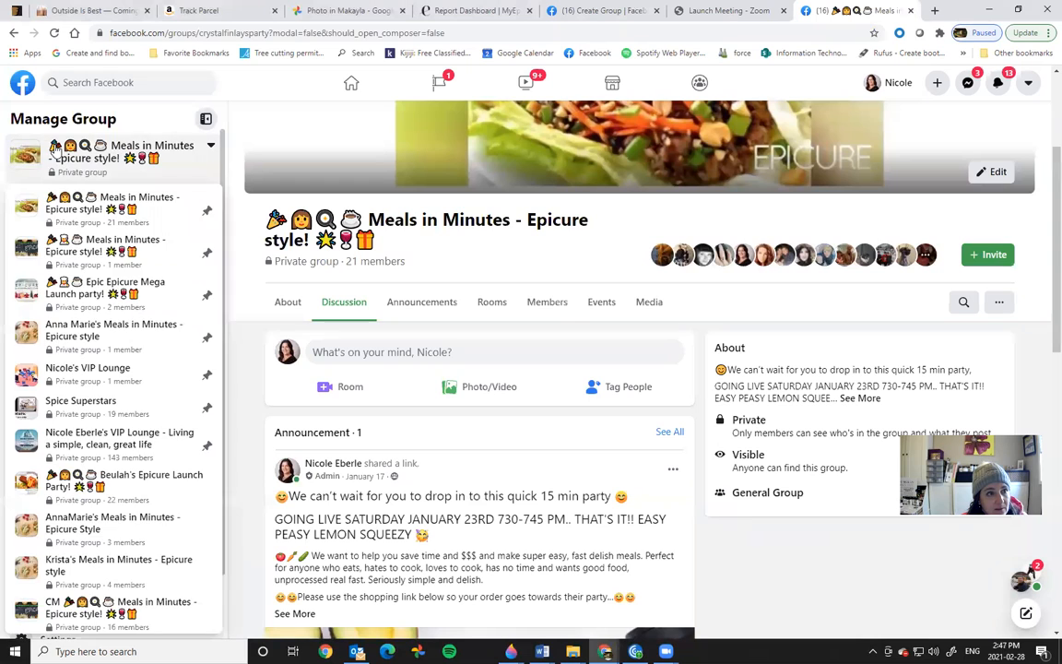
{"action": "right_click", "coordinate": [56, 147]}
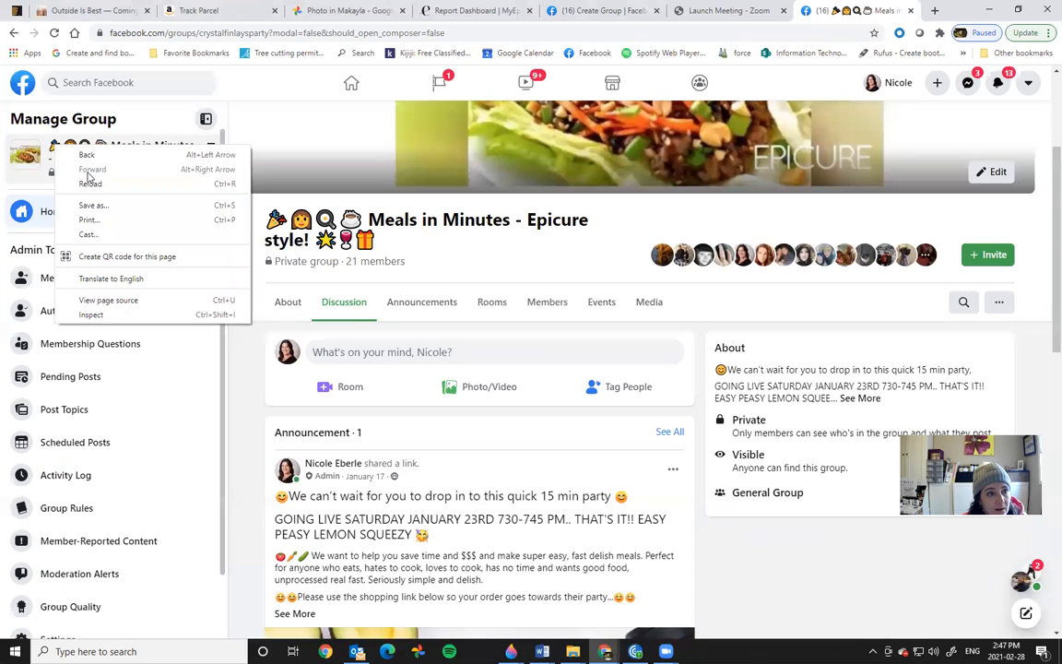
{"action": "left_click", "coordinate": [53, 131]}
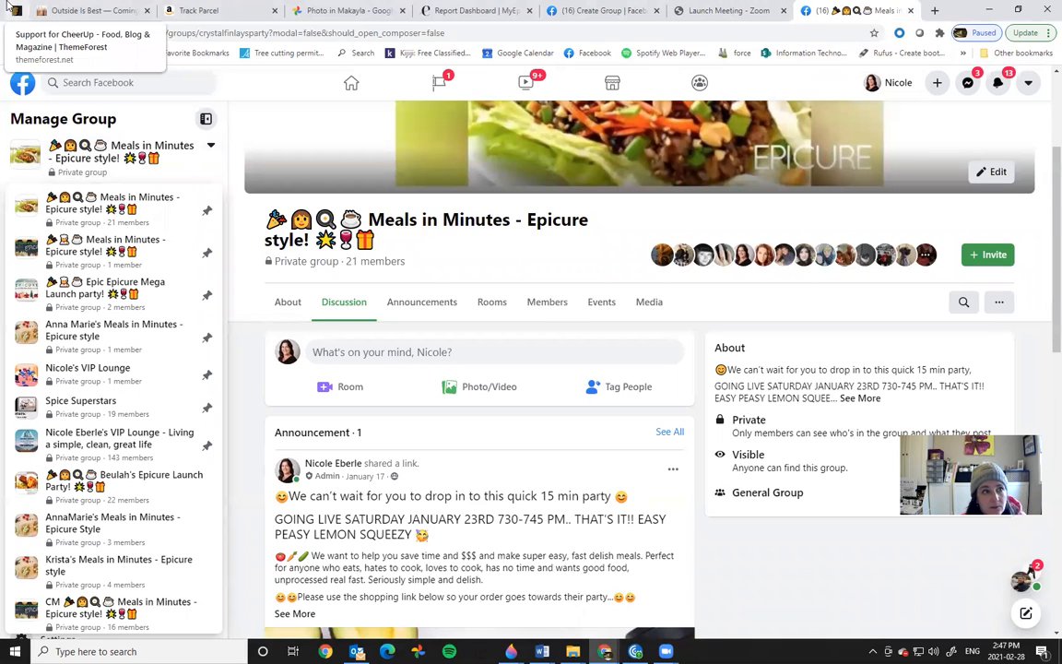
{"action": "left_click", "coordinate": [13, 32]}
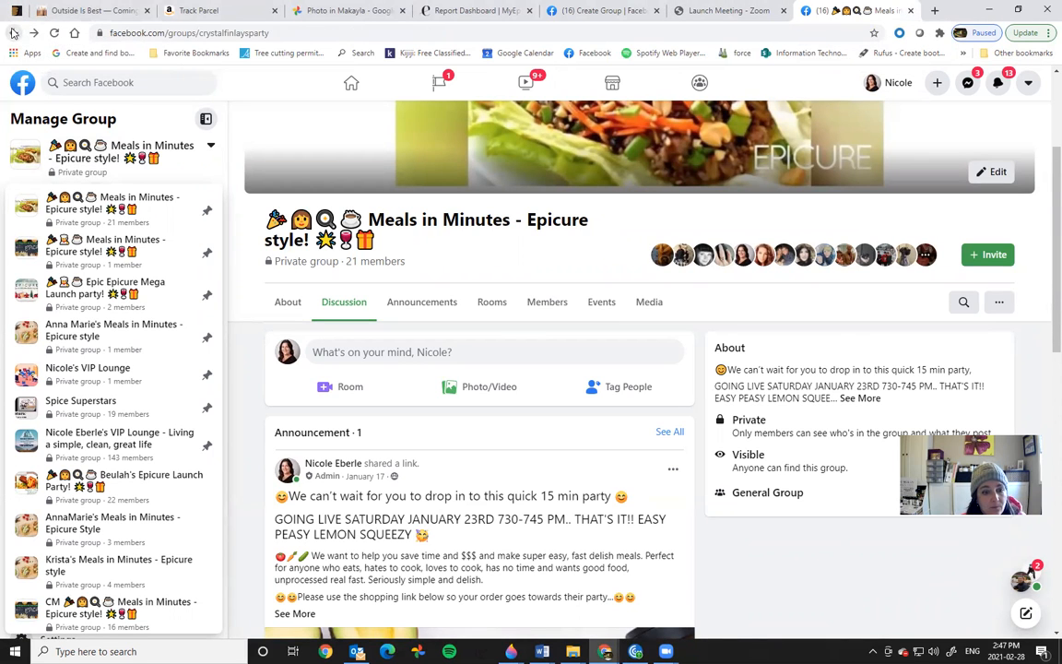
{"action": "left_click", "coordinate": [13, 32]}
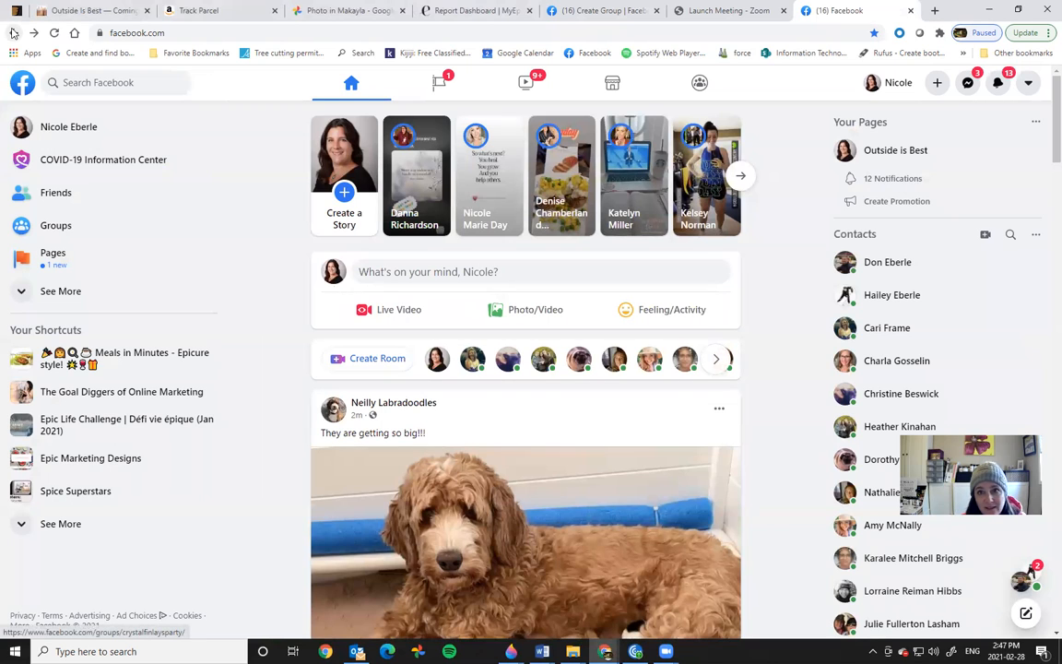
{"action": "left_click", "coordinate": [12, 32]}
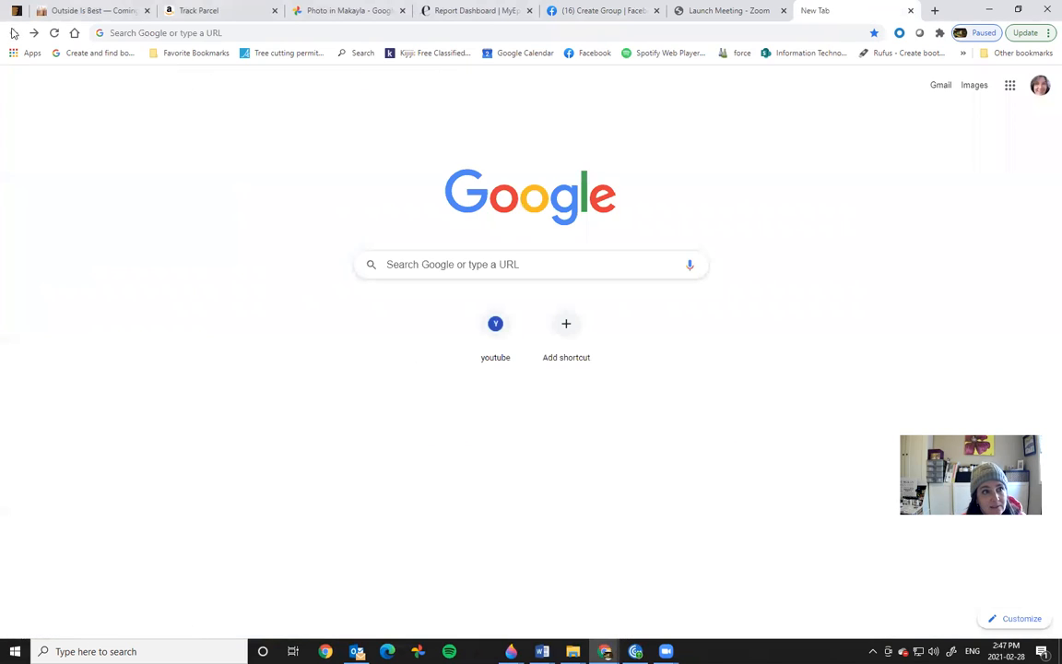
{"action": "key", "text": "ctrl+w"}
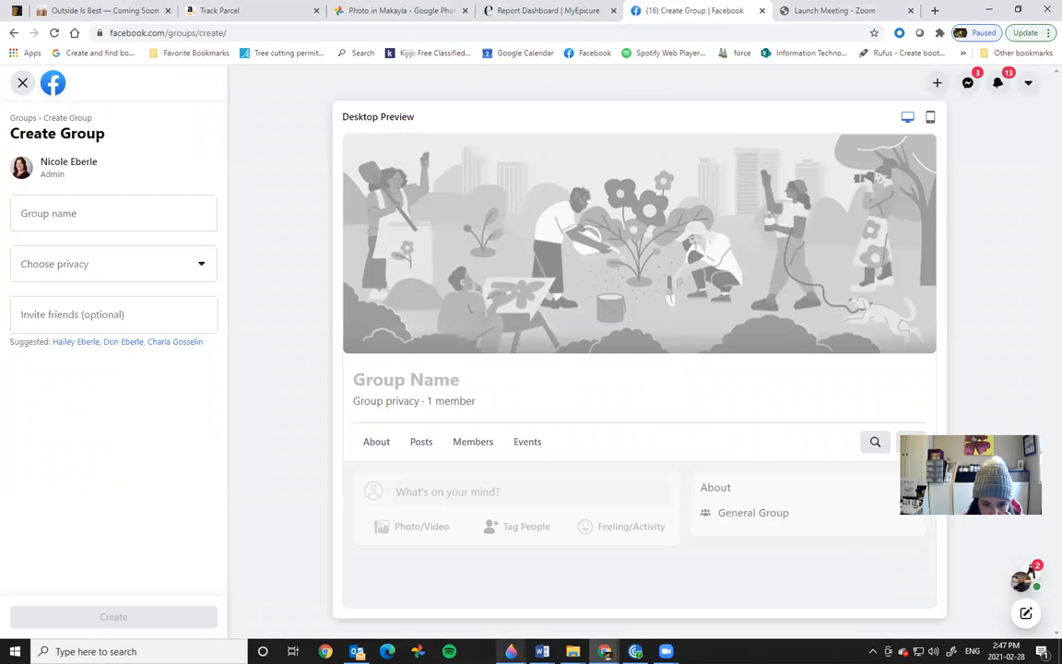
{"action": "left_click", "coordinate": [542, 651]}
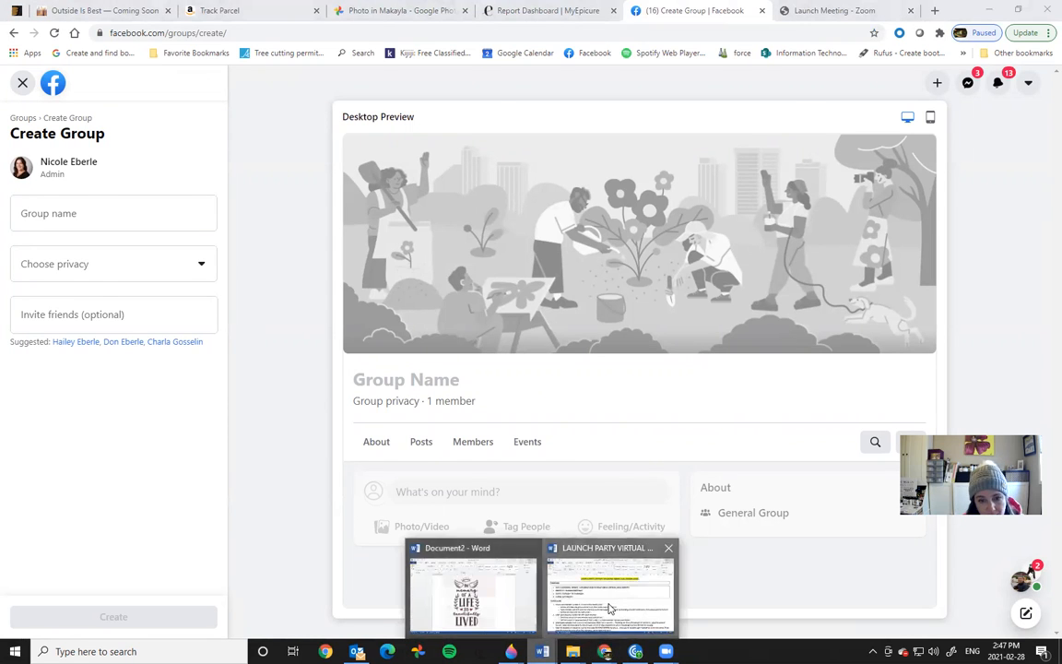
Step: Copy the 'Meals in Minutes - Epicure style!' line from the LAUNCH PARTY Word document
{"action": "left_click", "coordinate": [612, 601]}
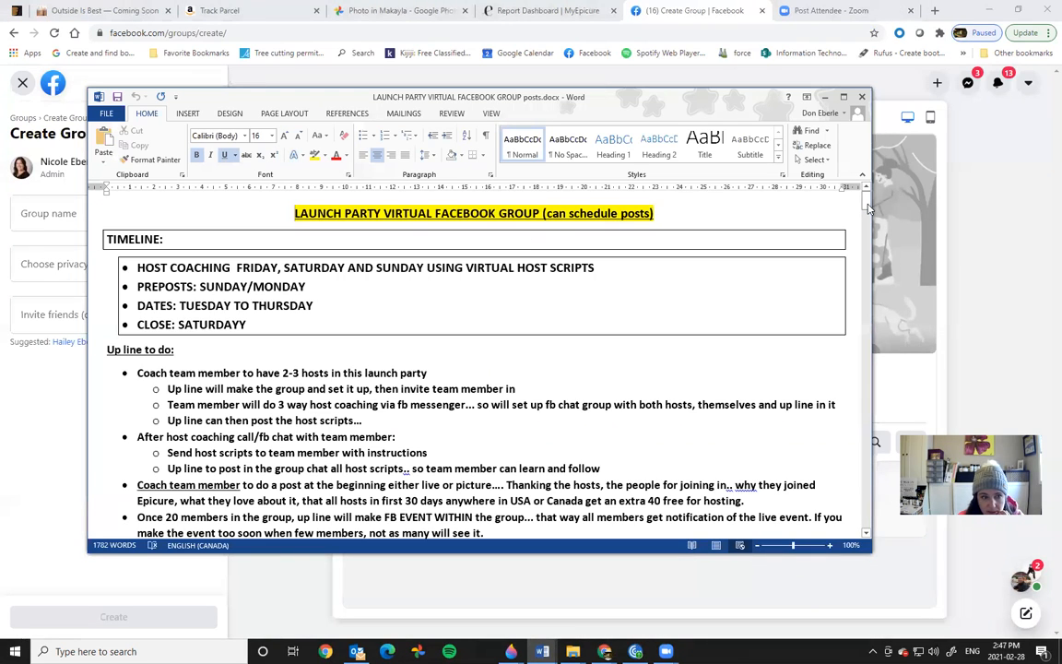
{"action": "scroll", "coordinate": [869, 221], "scroll_direction": "down", "scroll_amount": 7}
{"action": "left_click_drag", "start_coordinate": [868, 216], "coordinate": [868, 249]}
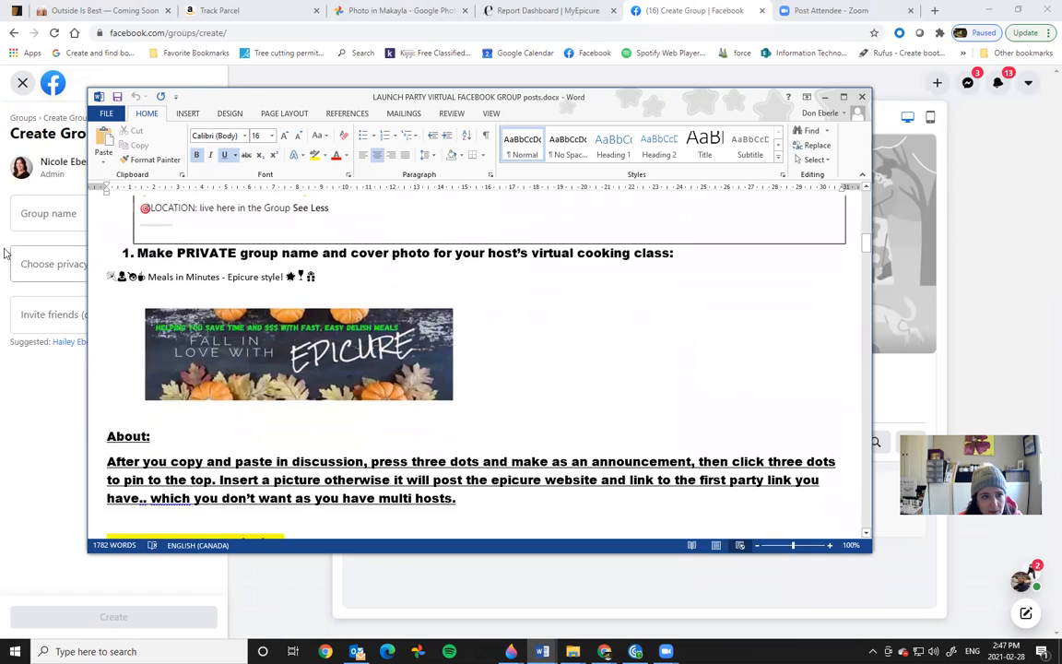
{"action": "left_click_drag", "start_coordinate": [333, 277], "coordinate": [107, 273]}
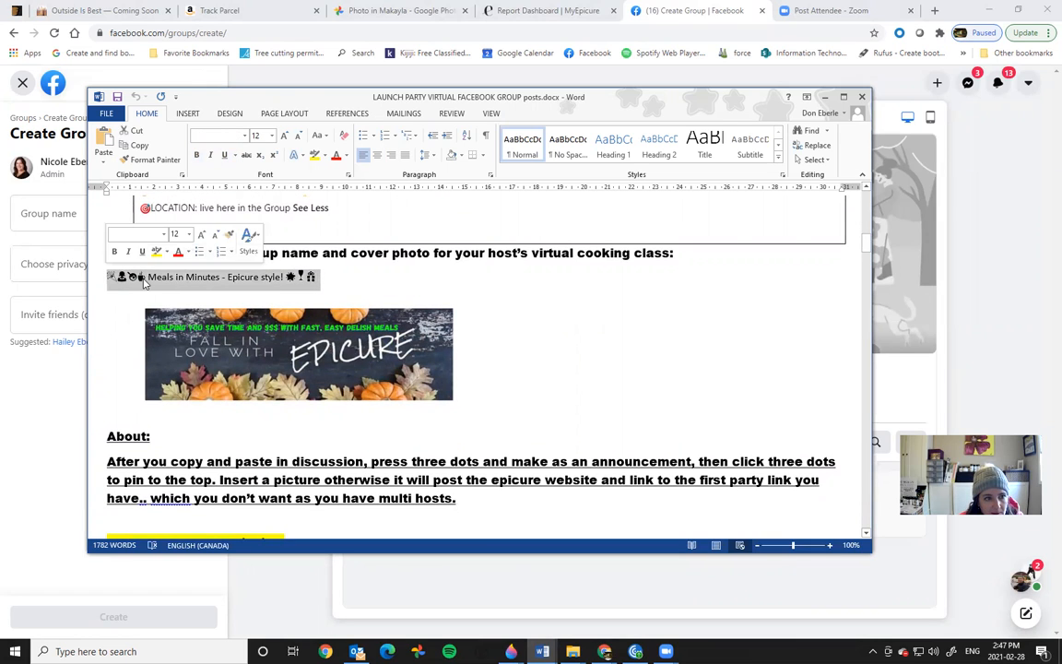
{"action": "right_click", "coordinate": [143, 281]}
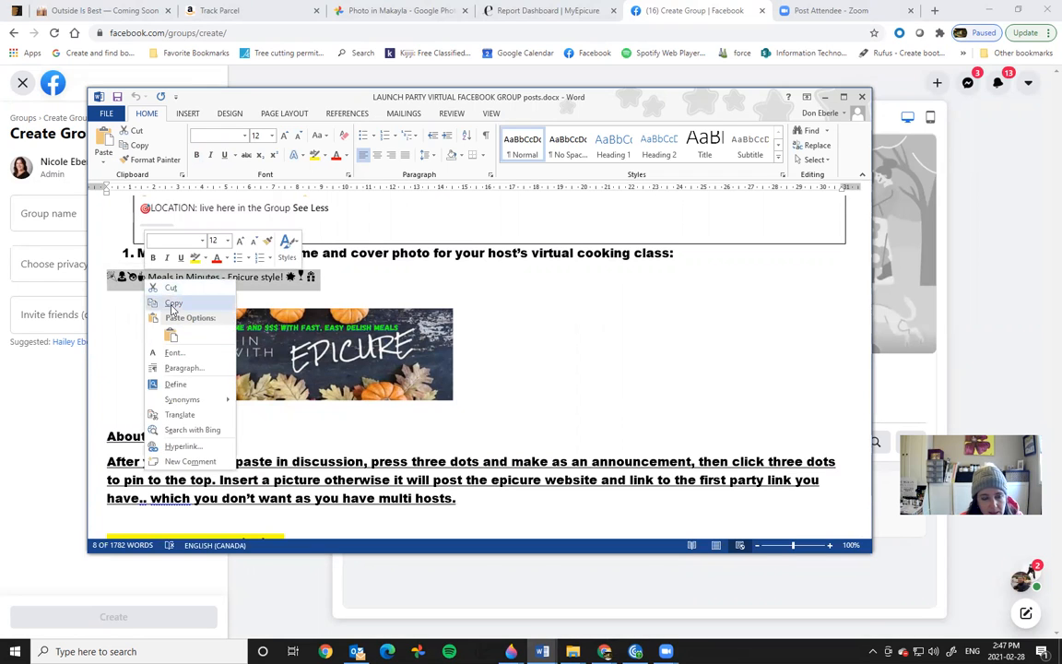
{"action": "left_click", "coordinate": [172, 304]}
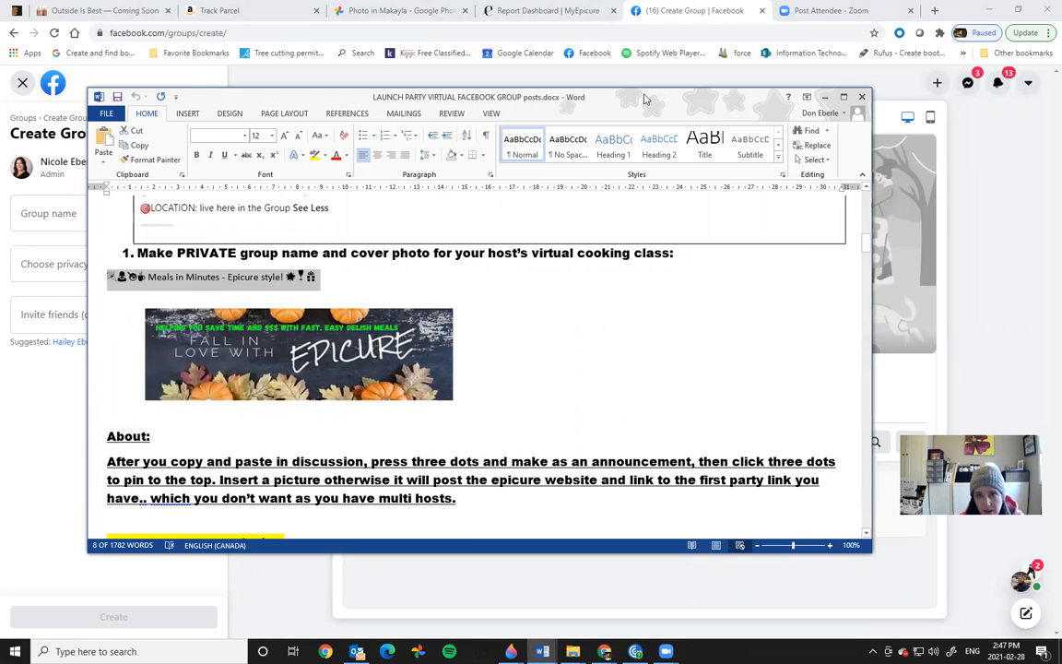
{"action": "left_click", "coordinate": [793, 16]}
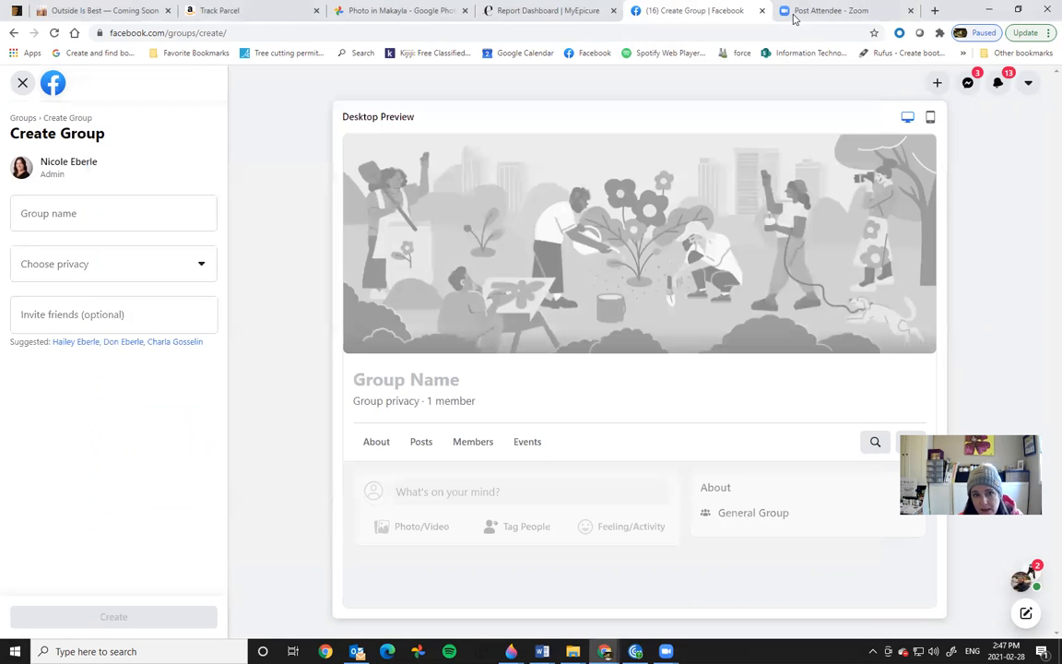
Step: Paste the copied name into Group name, set privacy to Private, and create the group
{"action": "left_click", "coordinate": [24, 210]}
{"action": "right_click", "coordinate": [23, 210]}
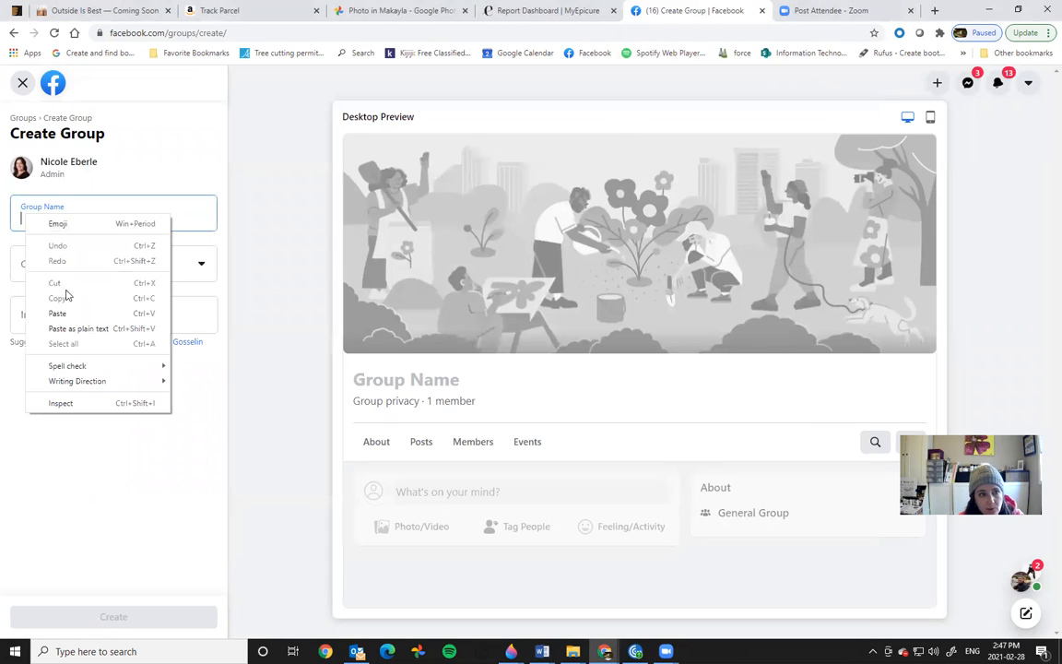
{"action": "left_click", "coordinate": [51, 311]}
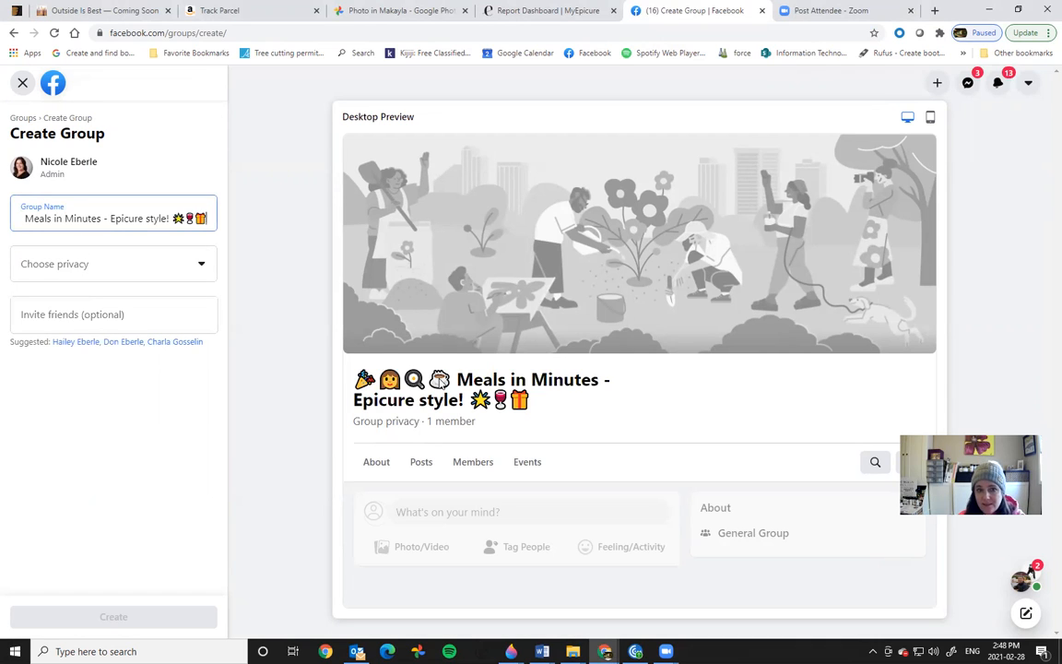
{"action": "left_click", "coordinate": [203, 268]}
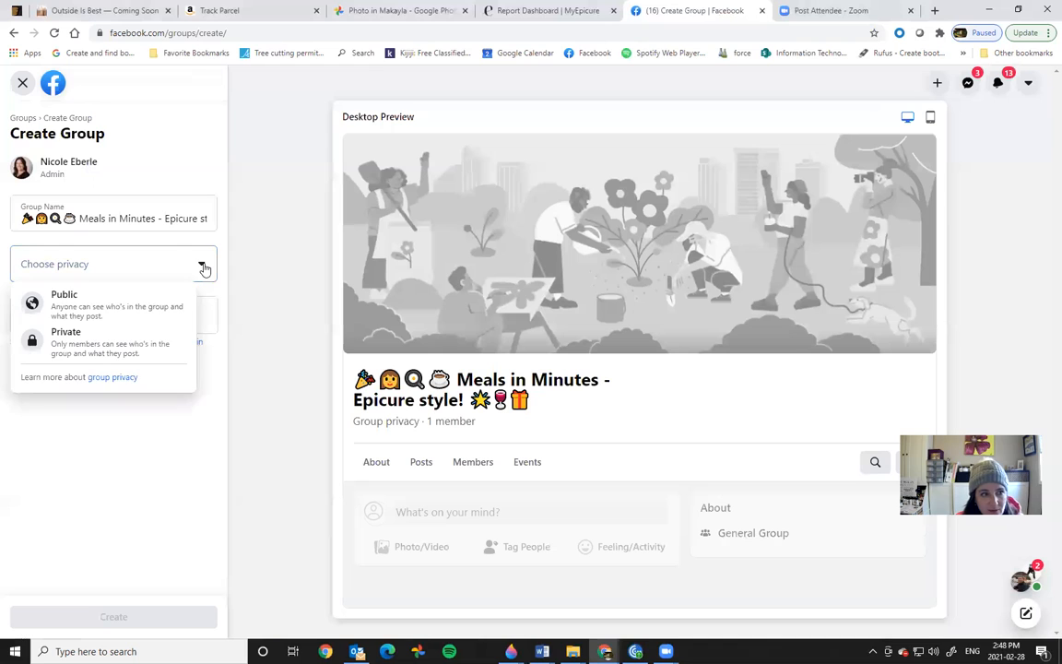
{"action": "left_click", "coordinate": [64, 348]}
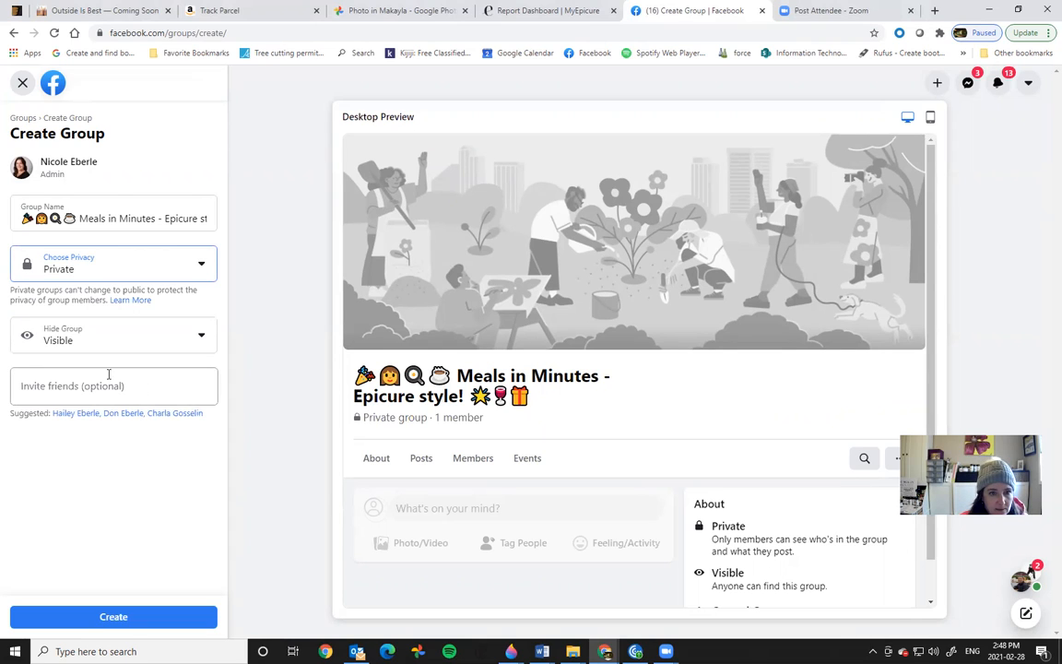
{"action": "left_click", "coordinate": [143, 617]}
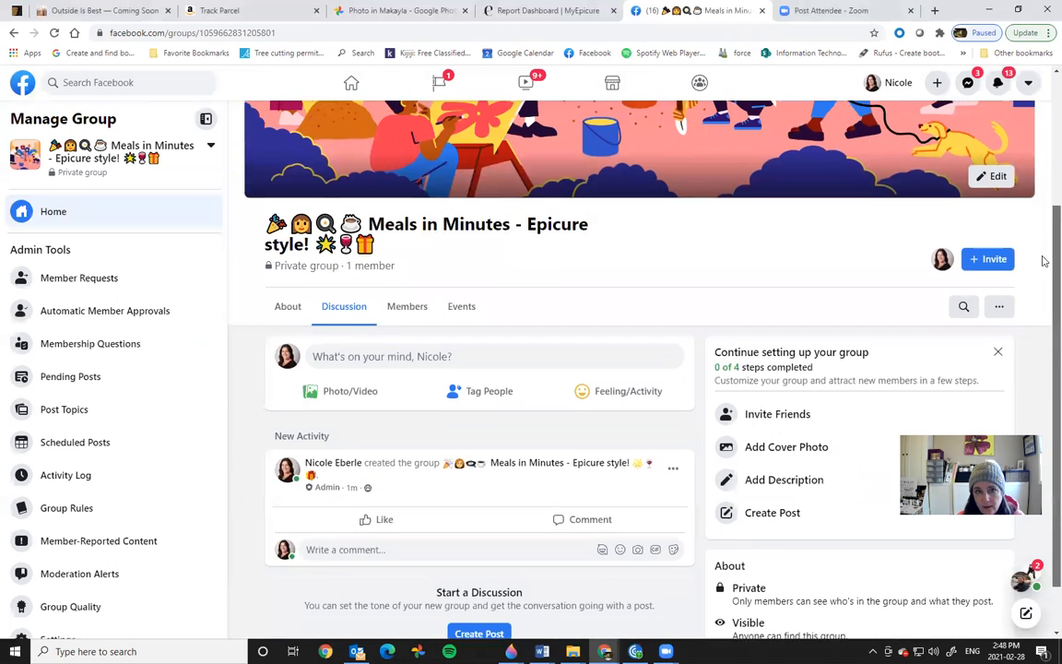
Step: Choose Upload photo from the group cover photo's Edit options
{"action": "scroll", "coordinate": [1042, 261], "scroll_direction": "up", "scroll_amount": 2}
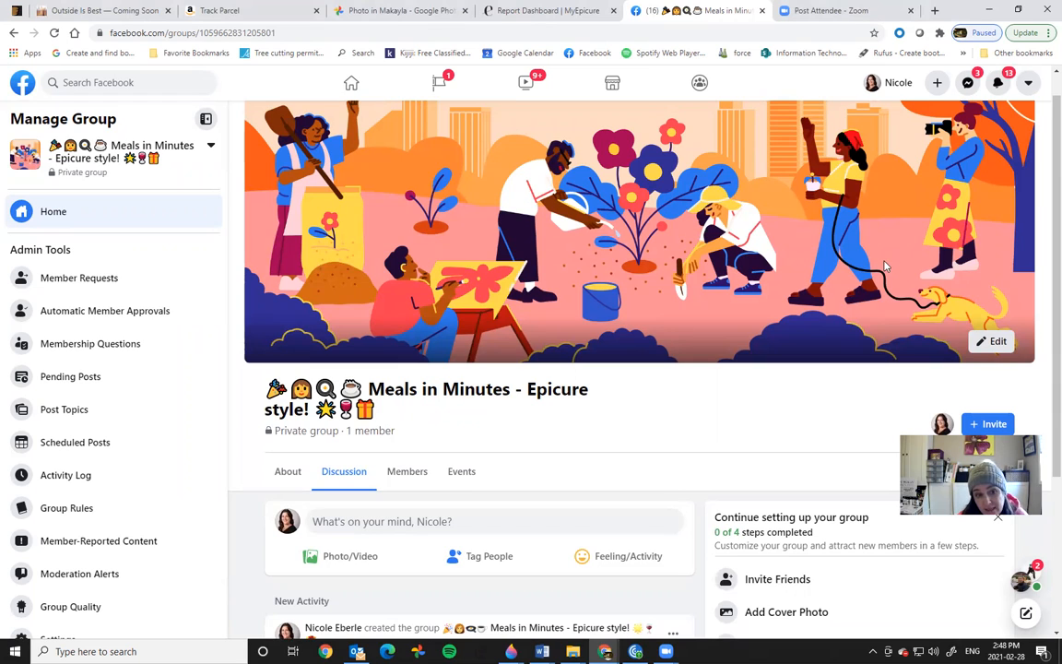
{"action": "left_click", "coordinate": [989, 343]}
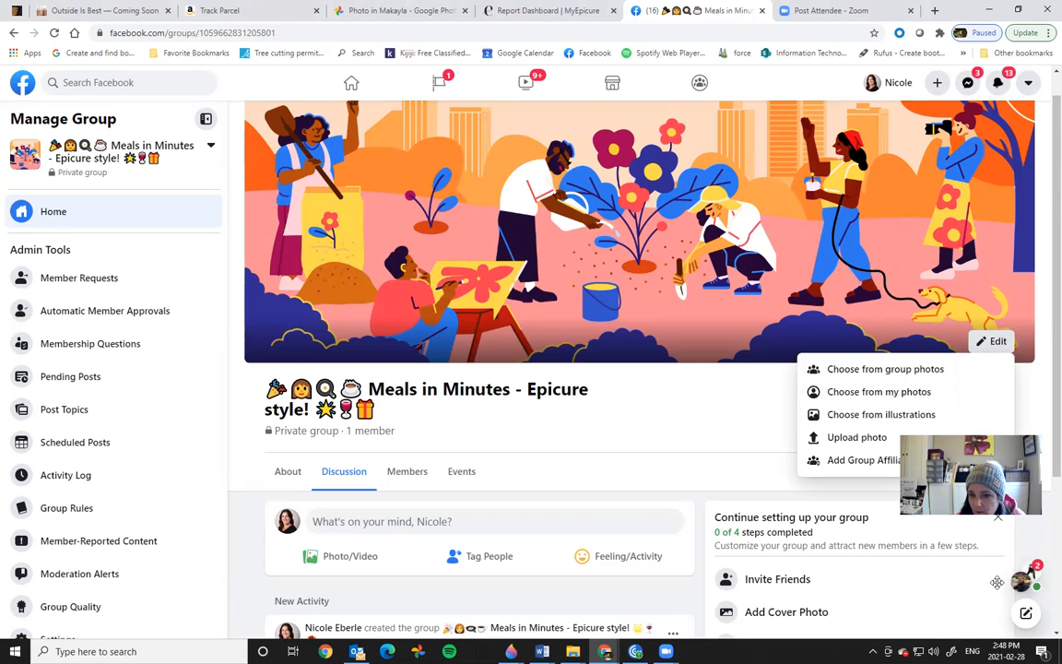
{"action": "left_click_drag", "start_coordinate": [1007, 462], "coordinate": [996, 583]}
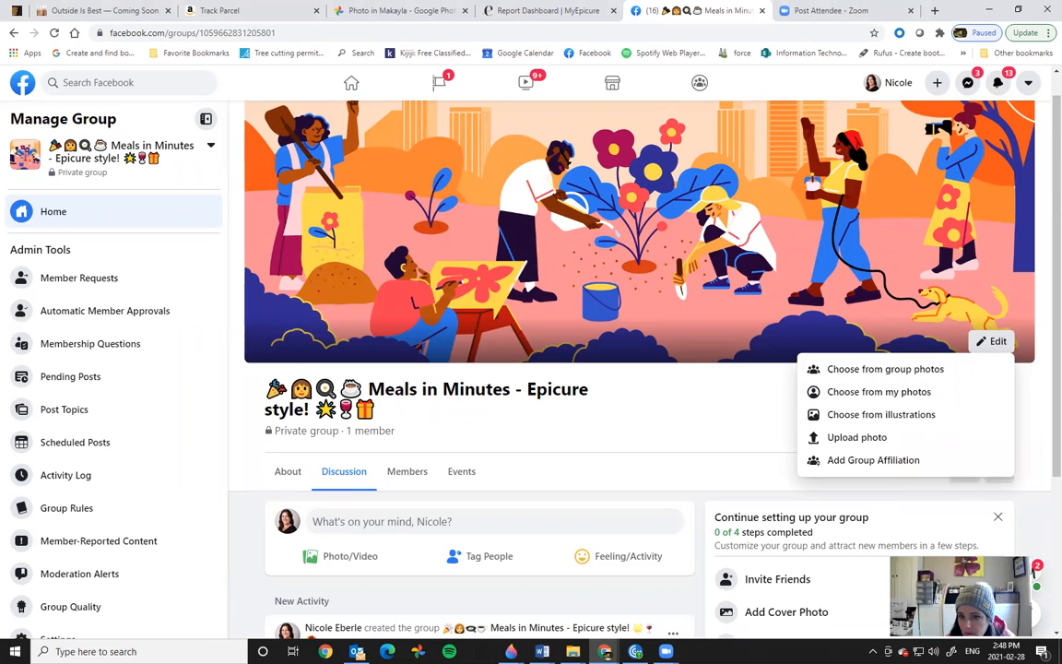
{"action": "left_click", "coordinate": [857, 437]}
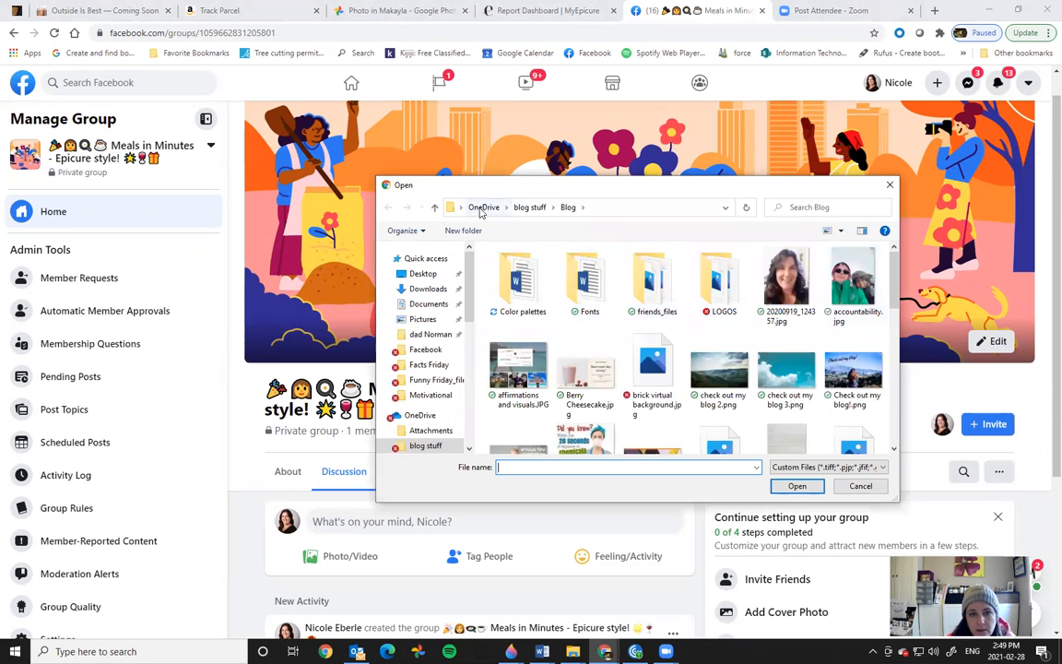
Step: Browse OneDrive › Epicure › Facebook › FB cover images and open Jan 2021.jpg as the cover
{"action": "left_click_drag", "start_coordinate": [465, 320], "coordinate": [469, 356]}
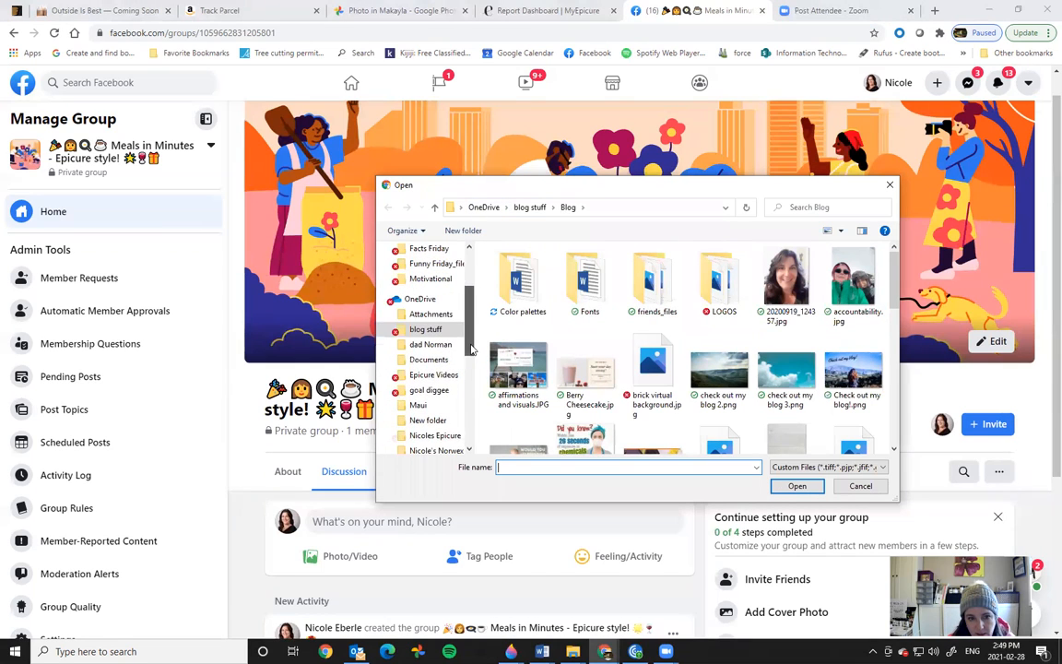
{"action": "left_click", "coordinate": [435, 439]}
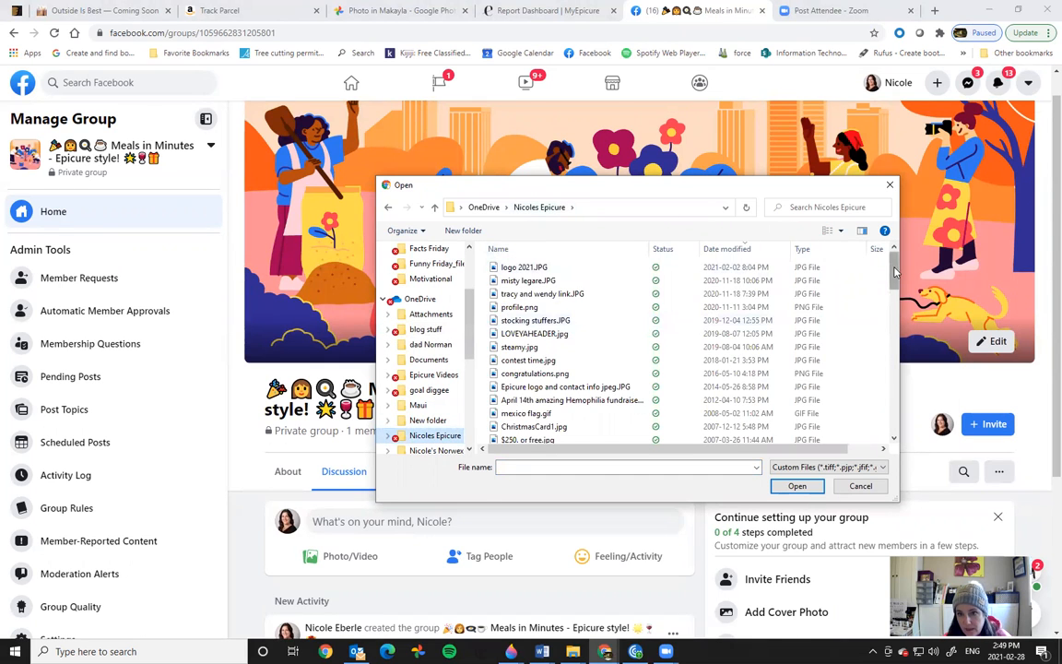
{"action": "scroll", "coordinate": [793, 276], "scroll_direction": "down", "scroll_amount": 5}
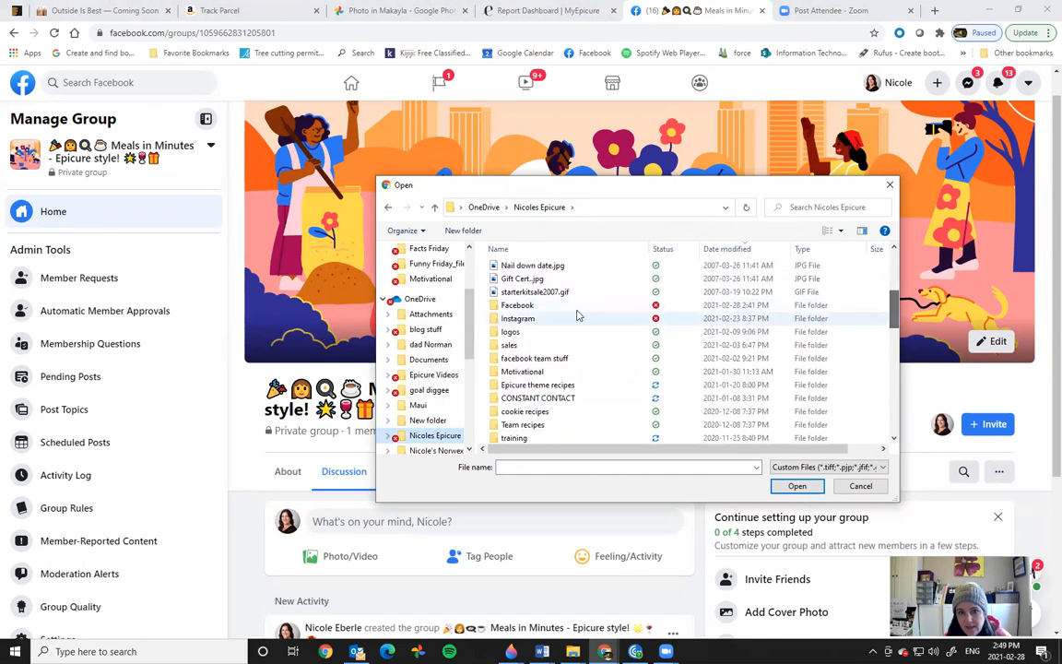
{"action": "double_click", "coordinate": [521, 305]}
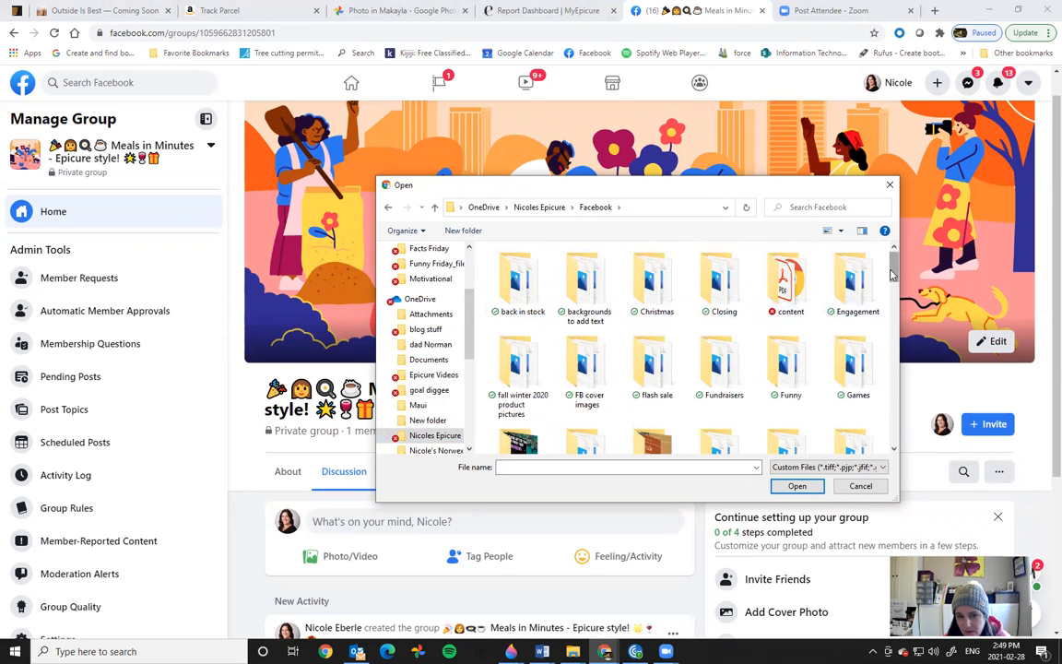
{"action": "scroll", "coordinate": [893, 274], "scroll_direction": "down", "scroll_amount": 1}
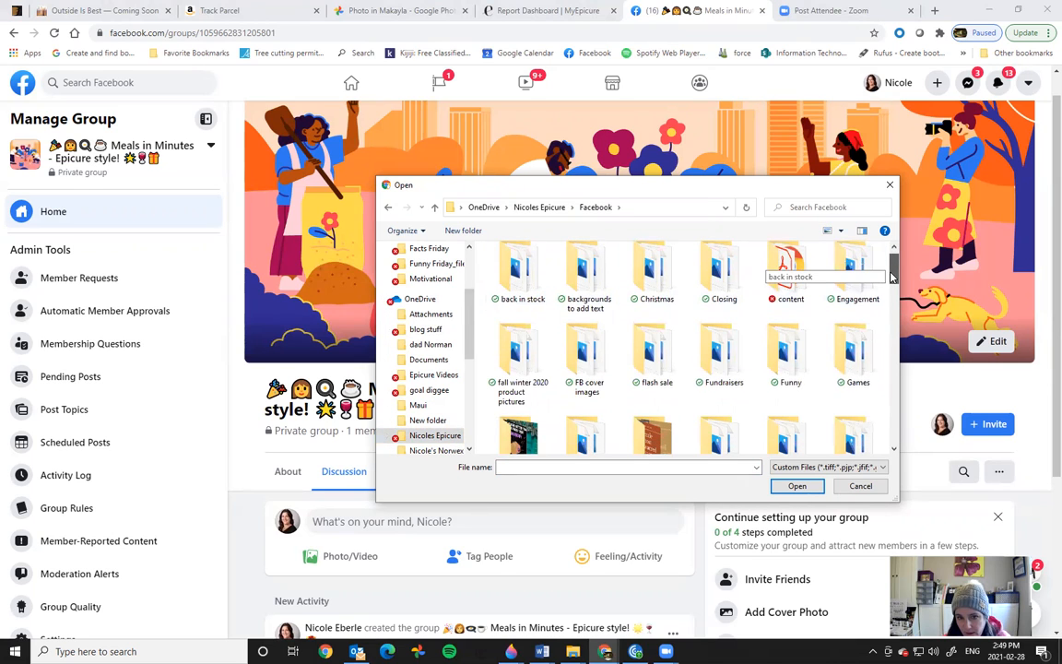
{"action": "left_click", "coordinate": [580, 380]}
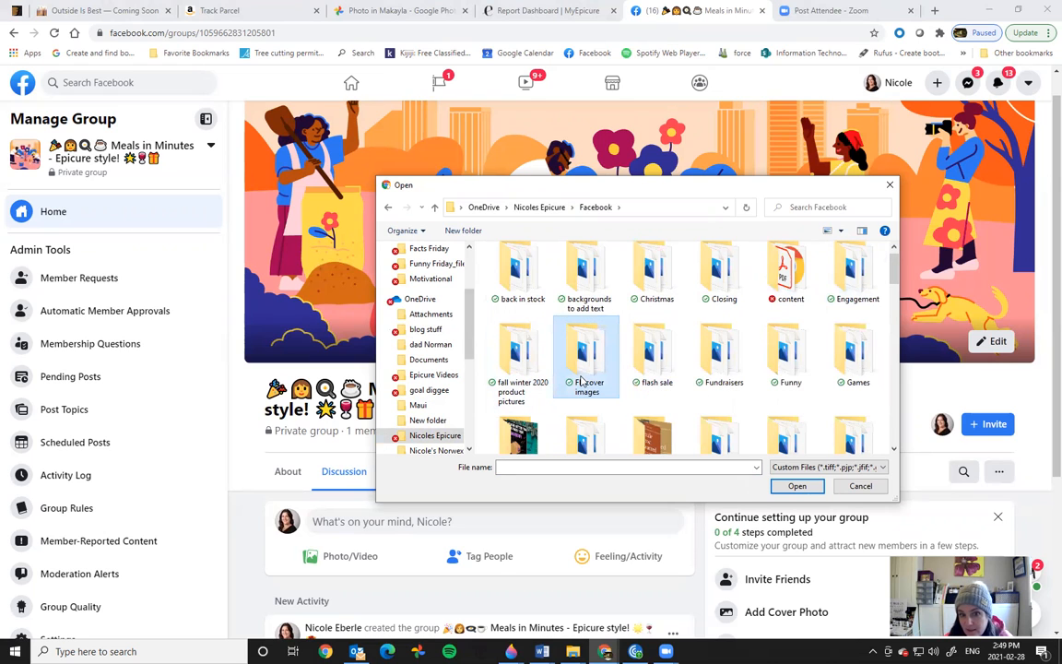
{"action": "double_click", "coordinate": [583, 381]}
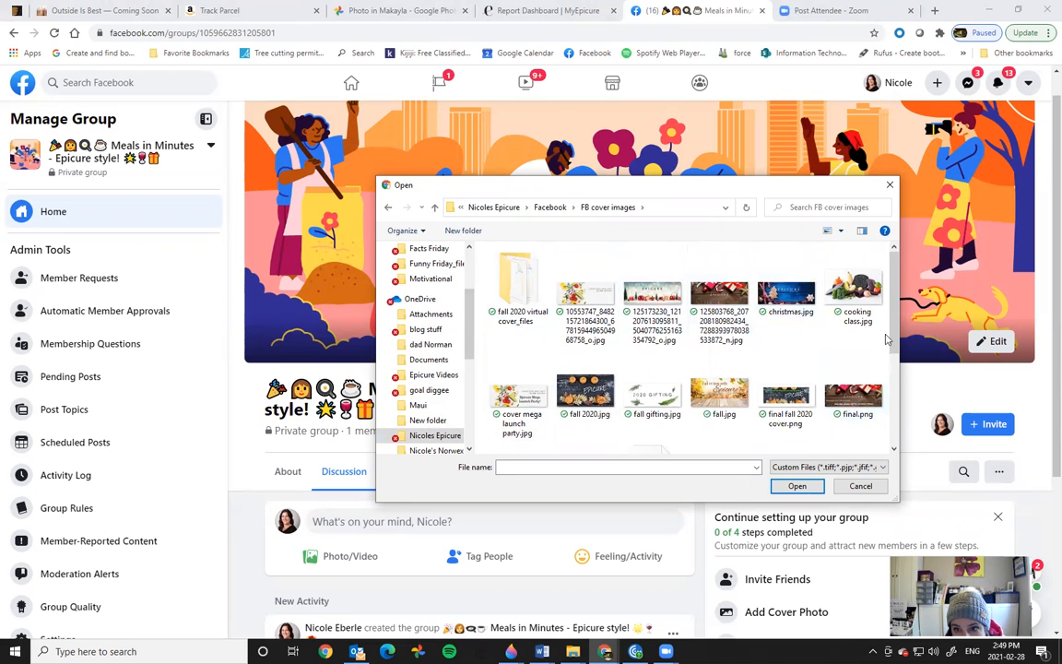
{"action": "left_click_drag", "start_coordinate": [893, 352], "coordinate": [907, 403]}
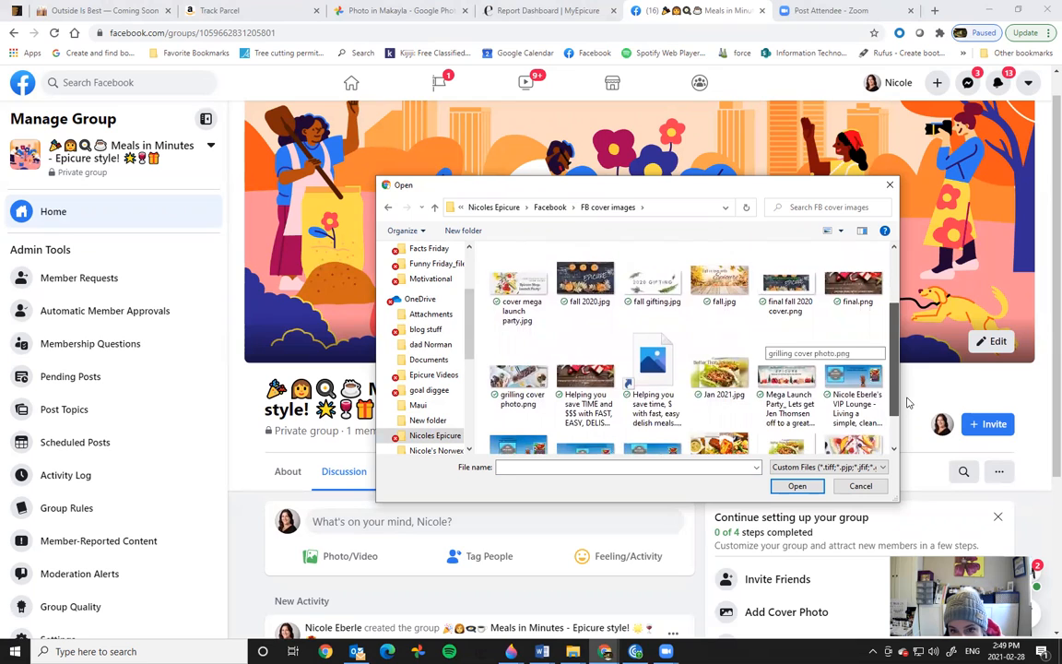
{"action": "left_click", "coordinate": [712, 380]}
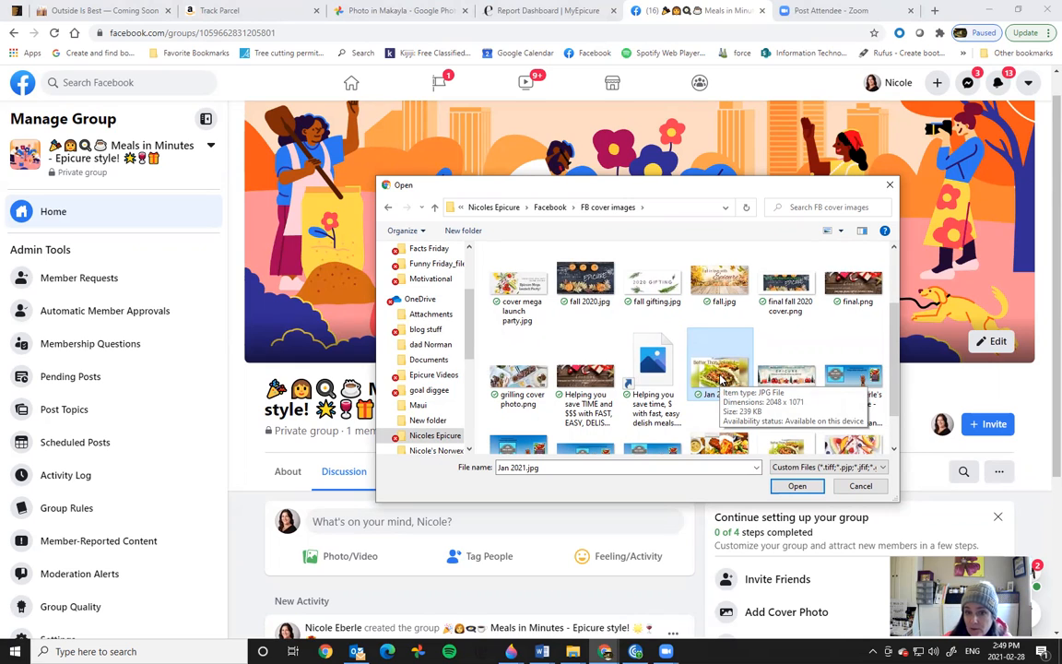
{"action": "left_click", "coordinate": [799, 487]}
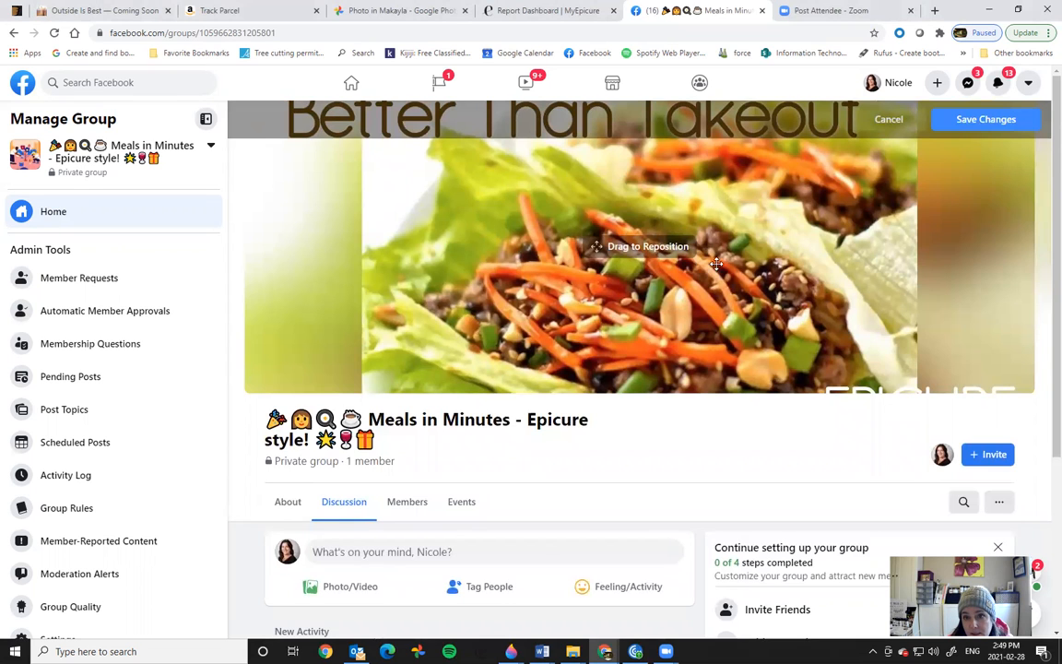
Step: Drag the cover so the 'Better Than Takeout' heading shows fully, then save the changes
{"action": "left_click_drag", "start_coordinate": [672, 207], "coordinate": [620, 249]}
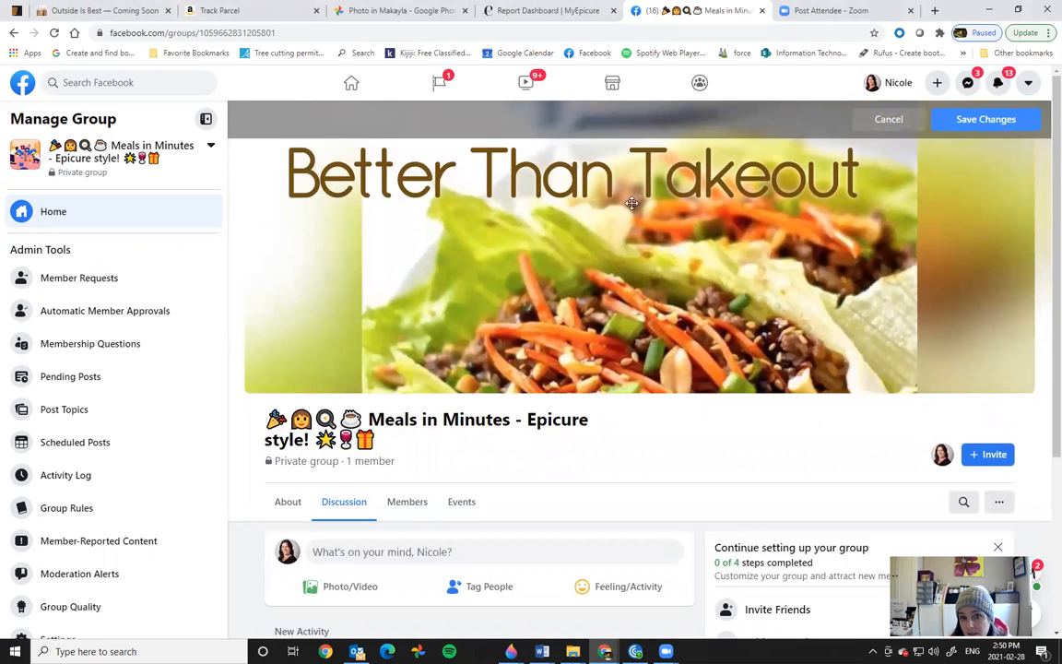
{"action": "left_click_drag", "start_coordinate": [622, 296], "coordinate": [651, 298]}
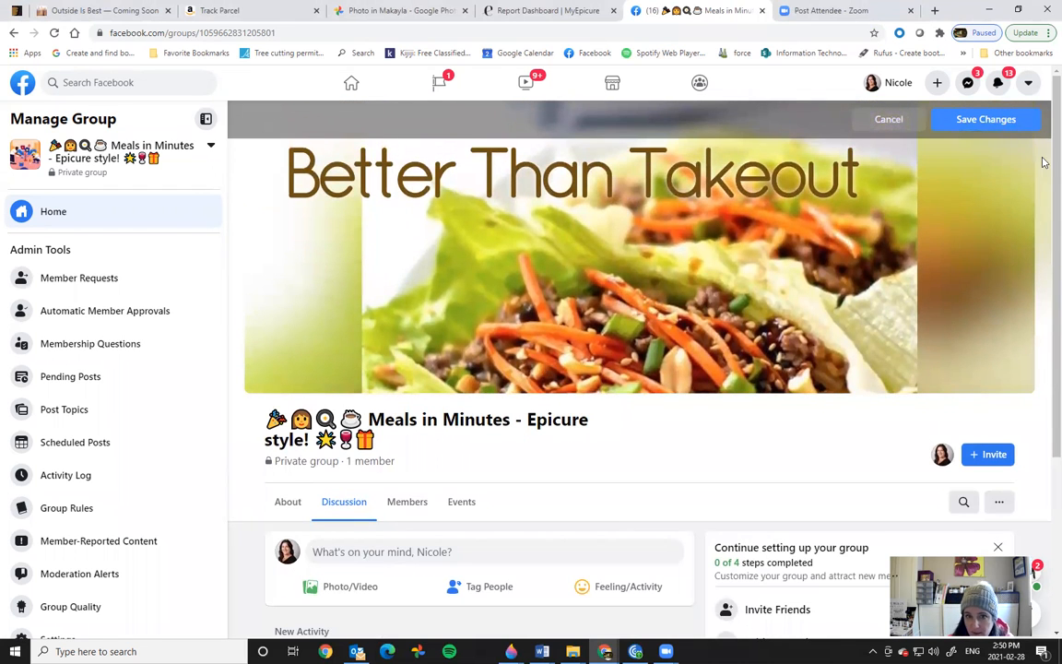
{"action": "left_click", "coordinate": [985, 121]}
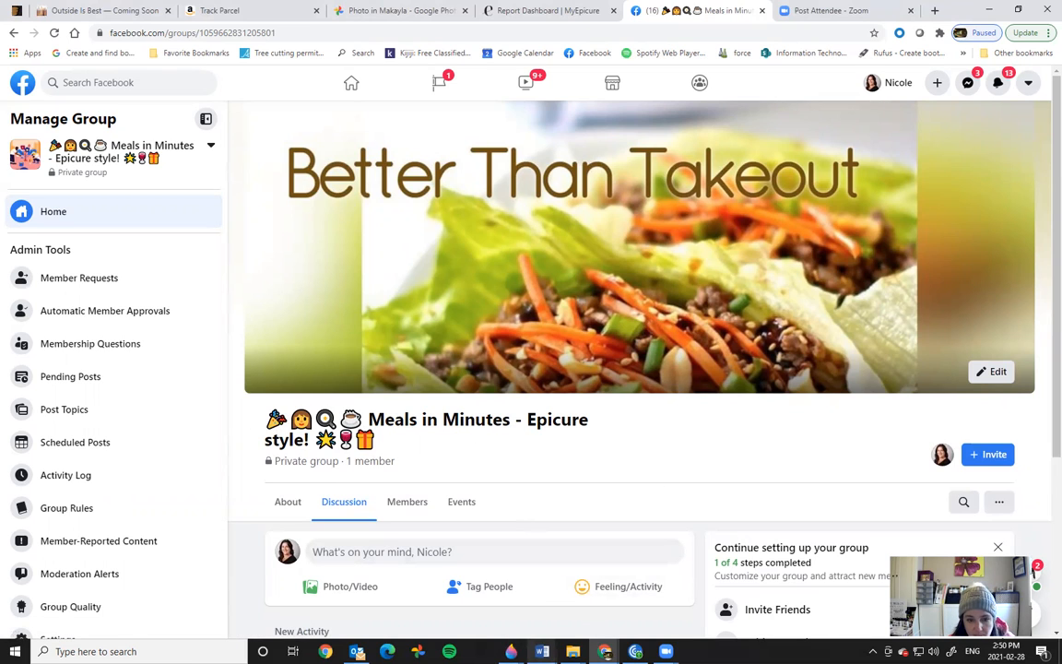
{"action": "mouse_move", "coordinate": [542, 651]}
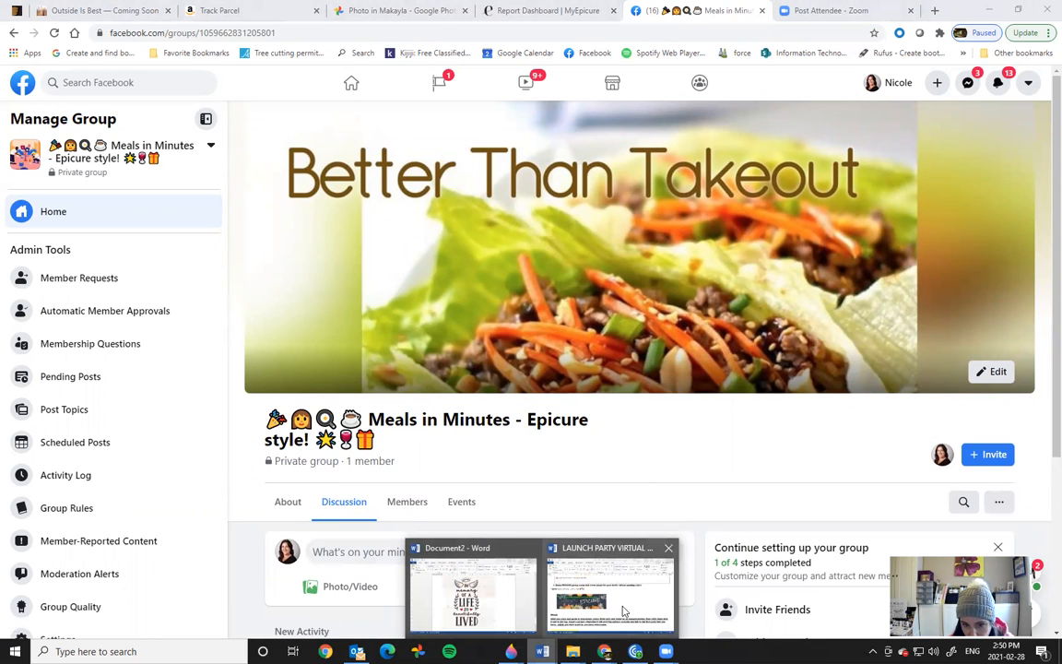
Step: Copy the launch party description from the Word document and minimize Word
{"action": "left_click", "coordinate": [562, 551]}
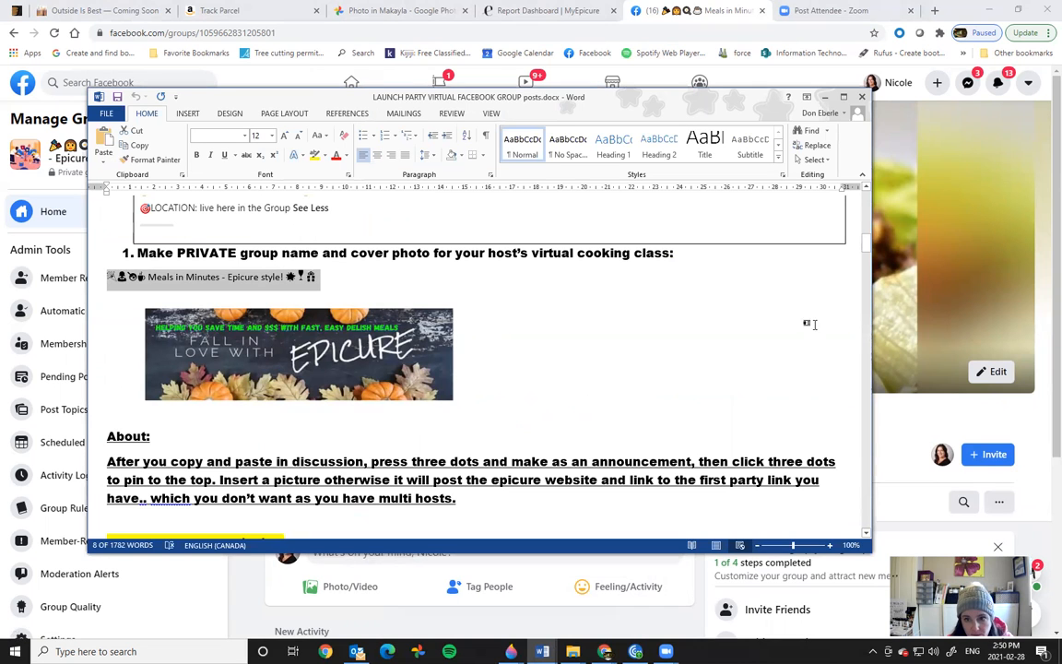
{"action": "left_click_drag", "start_coordinate": [867, 246], "coordinate": [867, 267]}
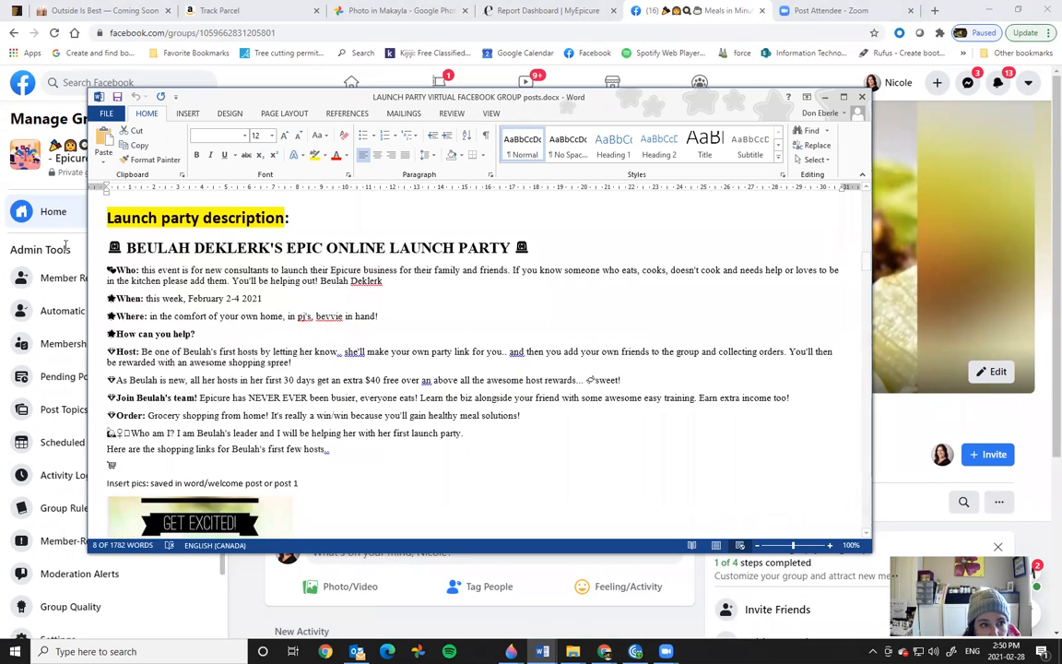
{"action": "left_click_drag", "start_coordinate": [108, 247], "coordinate": [590, 450]}
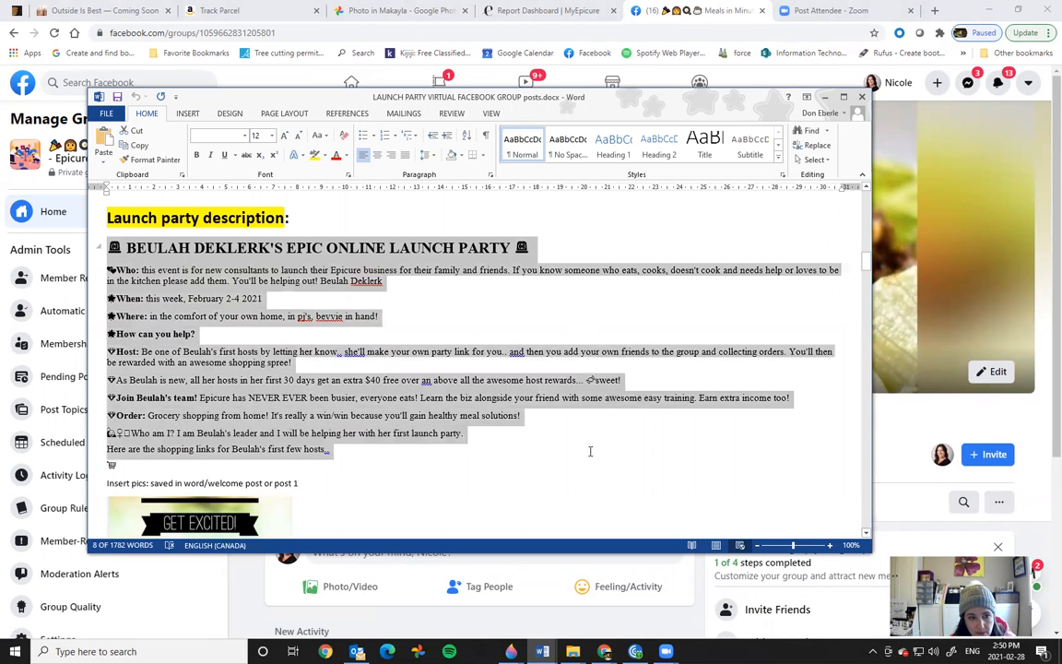
{"action": "right_click", "coordinate": [175, 295]}
{"action": "left_click", "coordinate": [205, 320]}
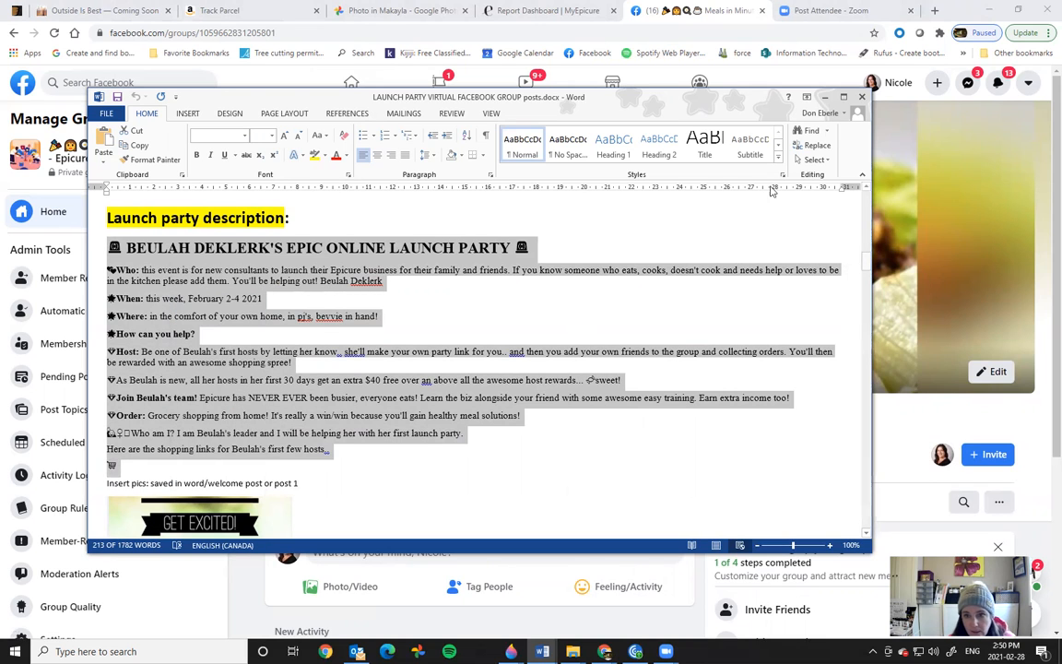
{"action": "left_click", "coordinate": [826, 98]}
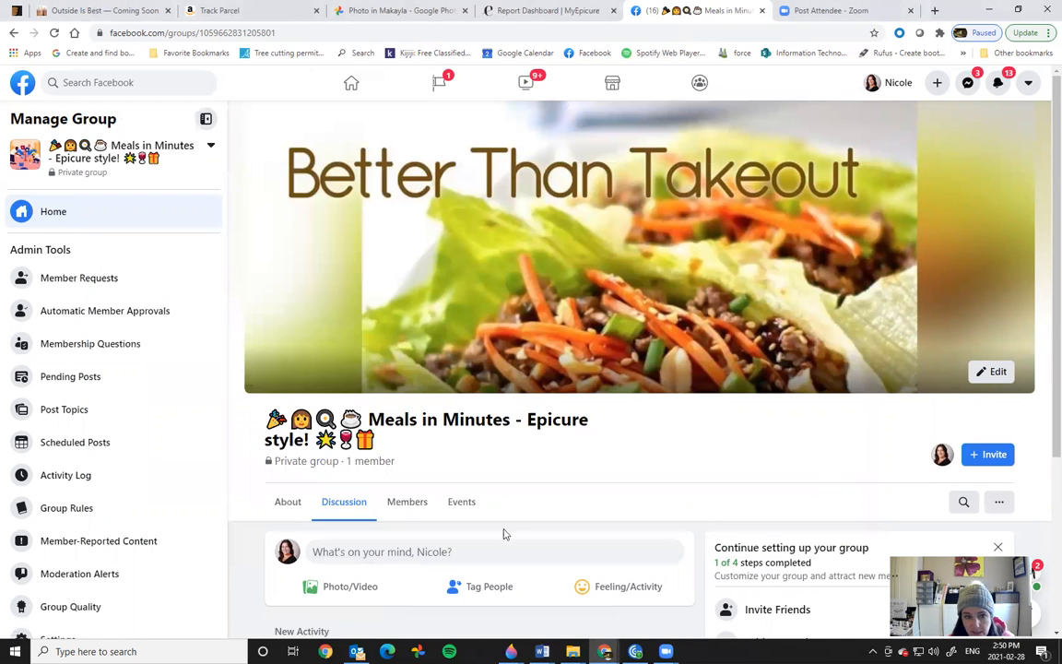
Step: Paste the copied launch party announcement into a new group post
{"action": "scroll", "coordinate": [1044, 311], "scroll_direction": "down", "scroll_amount": 1}
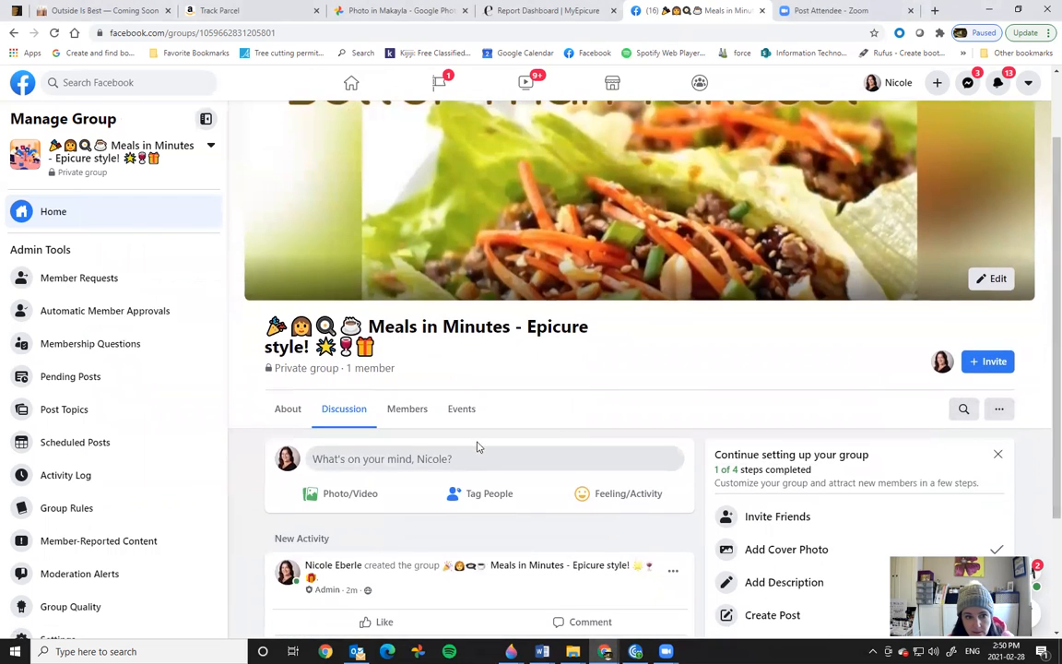
{"action": "left_click", "coordinate": [375, 455]}
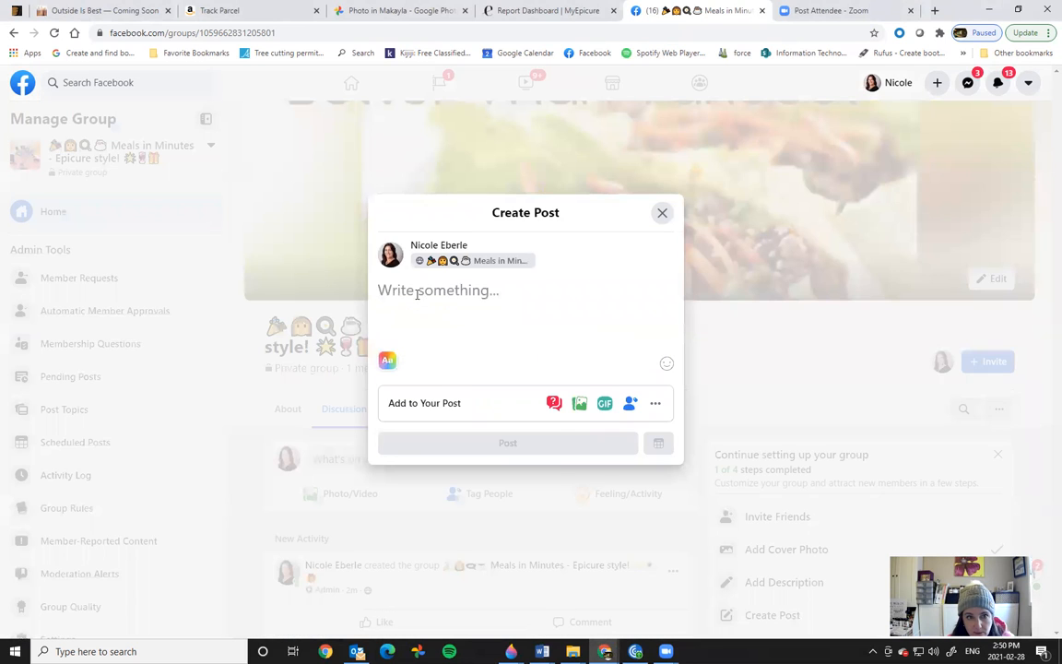
{"action": "right_click", "coordinate": [417, 293]}
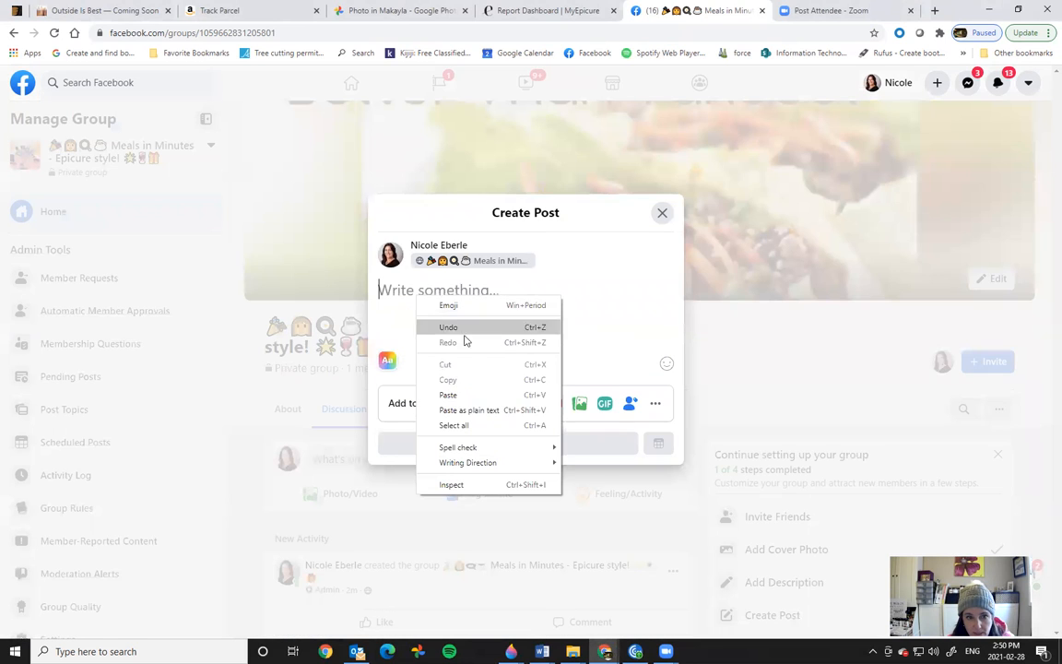
{"action": "left_click", "coordinate": [453, 395]}
Step: Replace the host's name in the title and the Who line with the new host's name
{"action": "left_click_drag", "start_coordinate": [392, 214], "coordinate": [467, 211]}
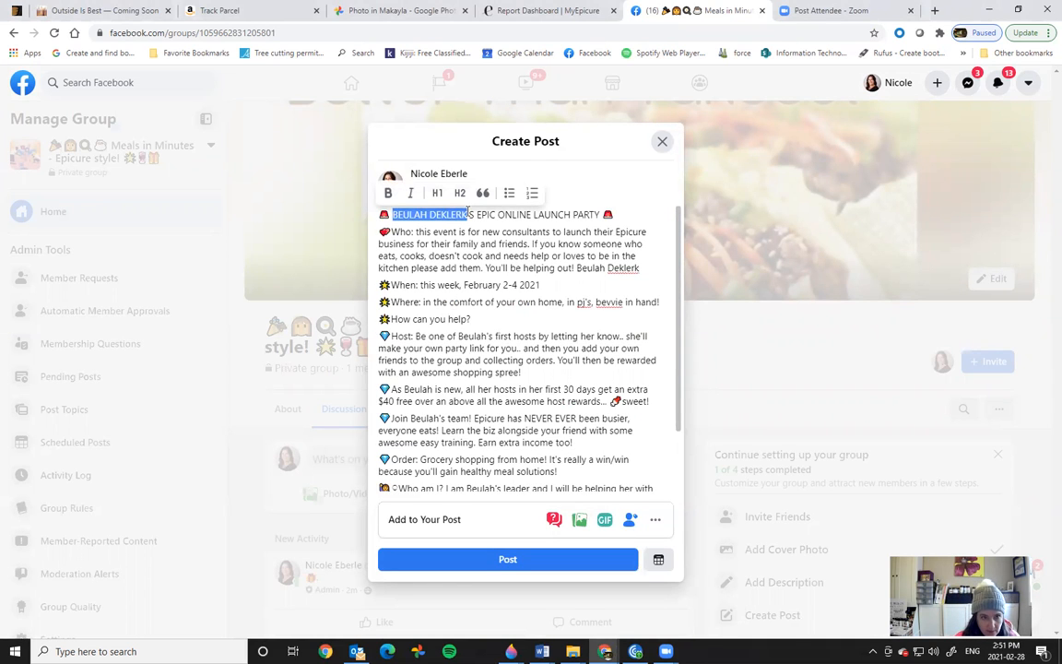
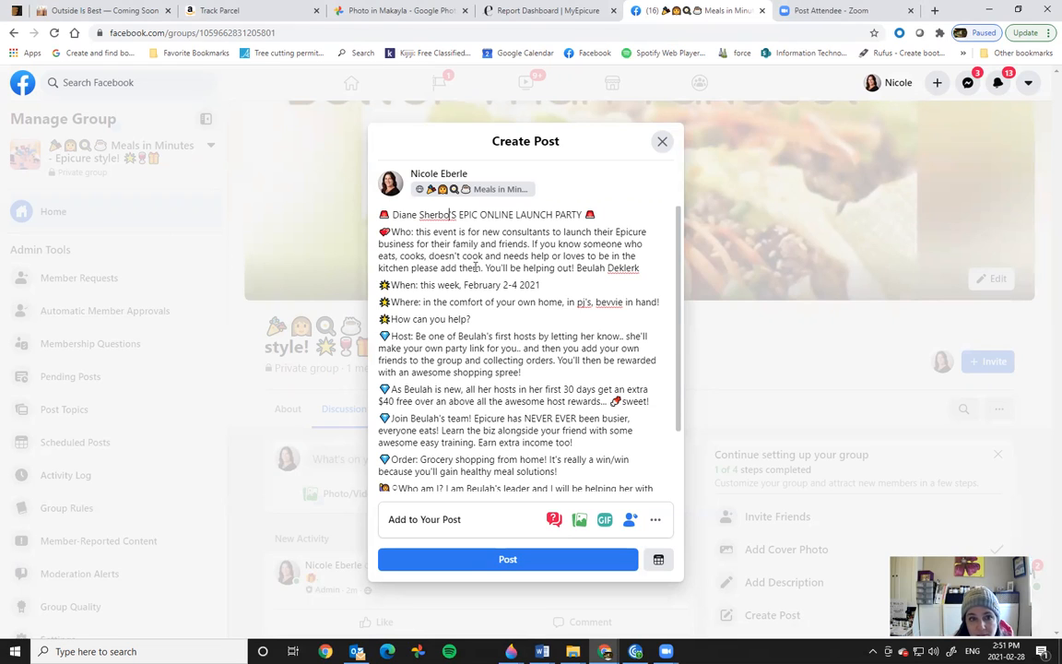
{"action": "key", "text": "shift+End"}
{"action": "key", "text": "BackSpace"}
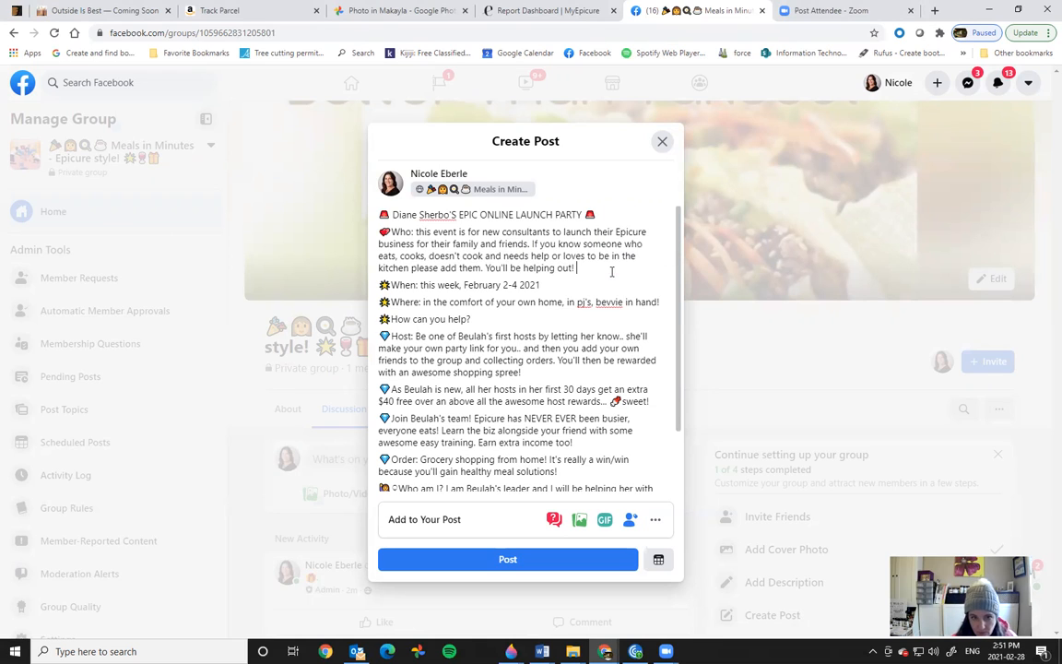
{"action": "type", "text": "Diane"}
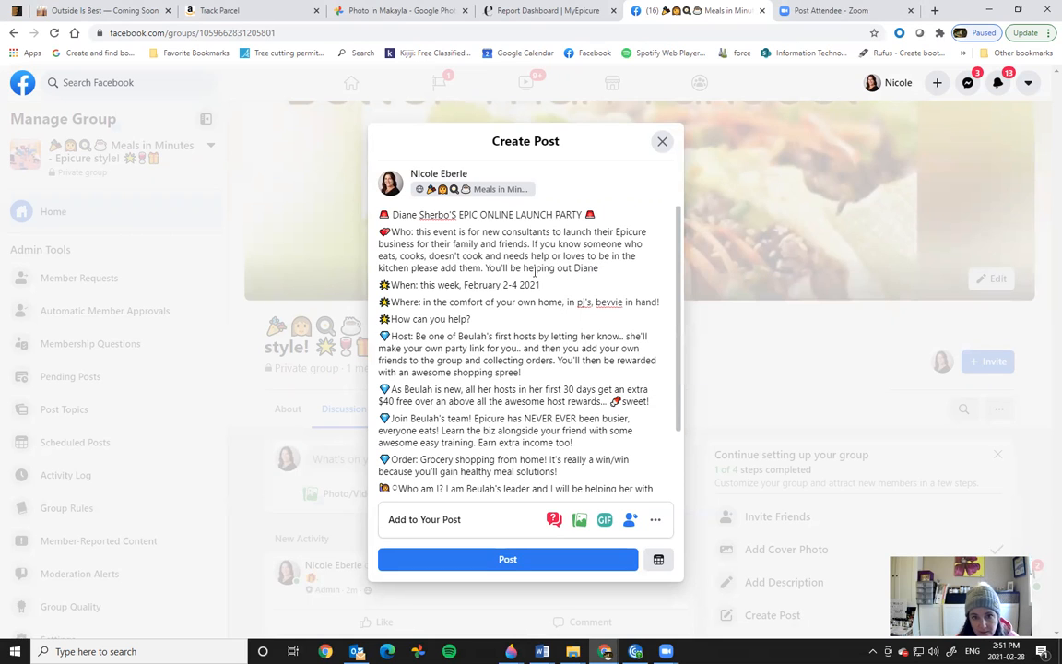
{"action": "right_click", "coordinate": [601, 268]}
Step: Add a green heart after the host's name and change the February dates to March 5-8 th
{"action": "left_click", "coordinate": [627, 278]}
{"action": "left_click", "coordinate": [641, 351]}
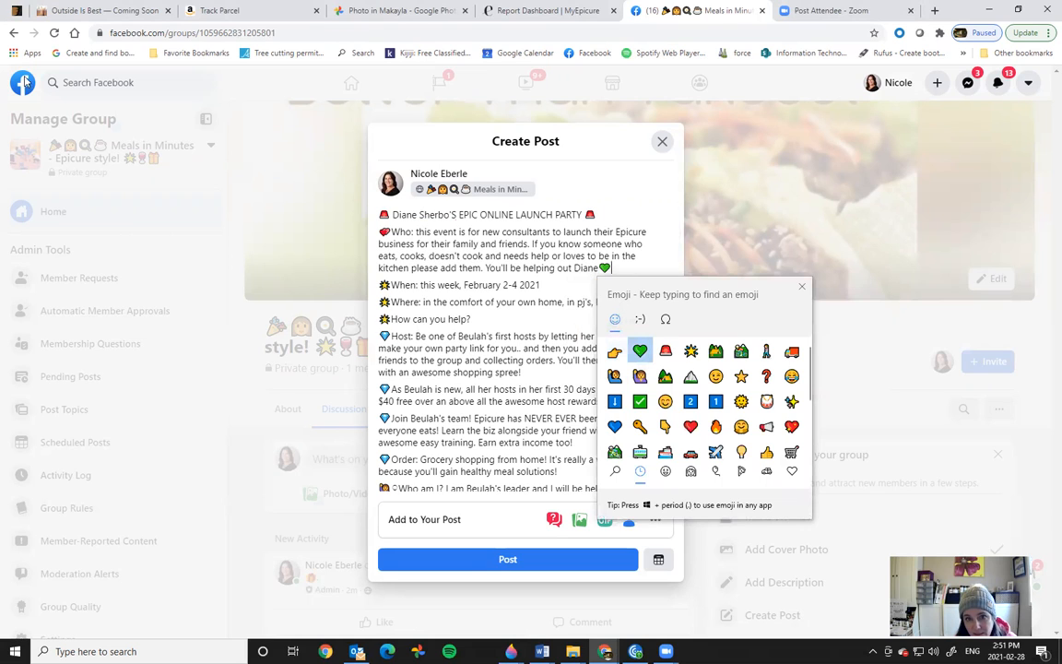
{"action": "left_click", "coordinate": [801, 287]}
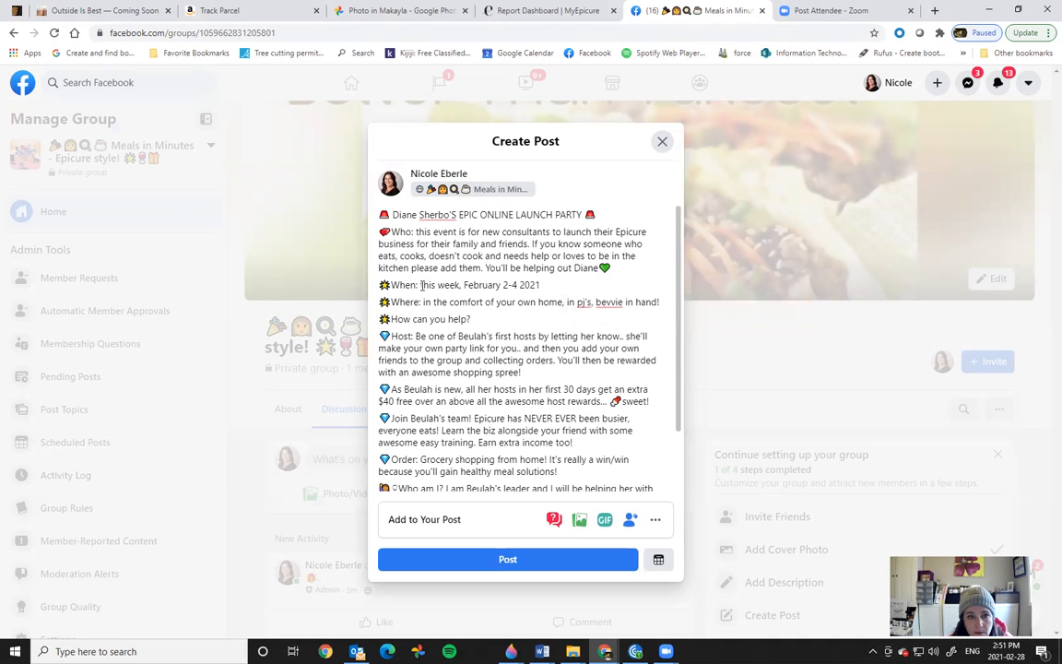
{"action": "left_click", "coordinate": [521, 284], "text": "shift"}
{"action": "type", "text": "March "}
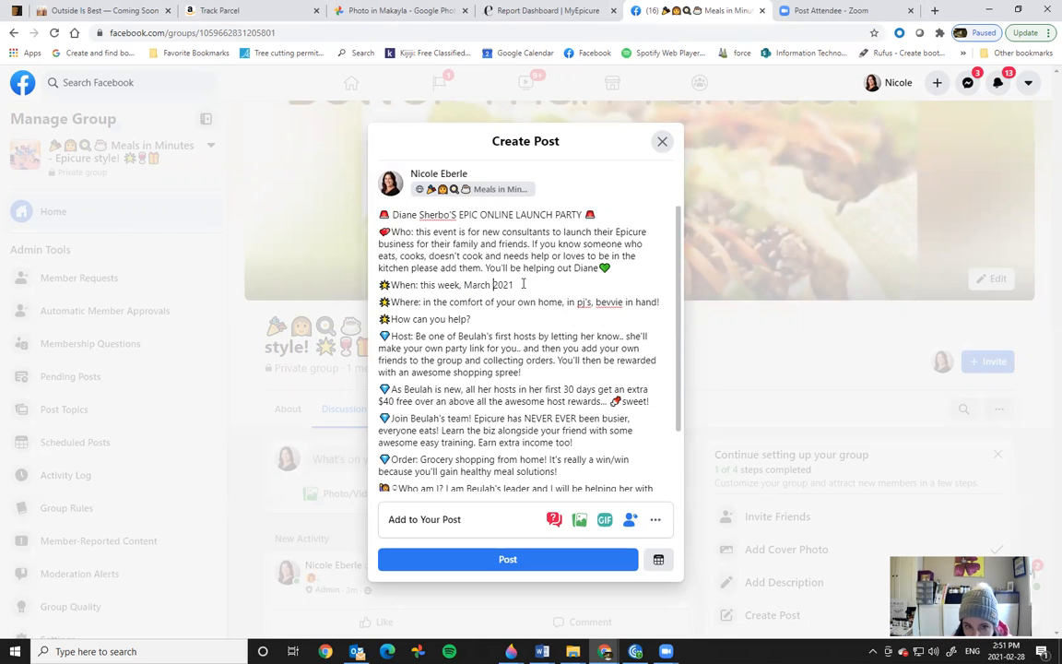
{"action": "type", "text": "5-"}
{"action": "type", "text": "8"}
{"action": "type", "text": "8"}
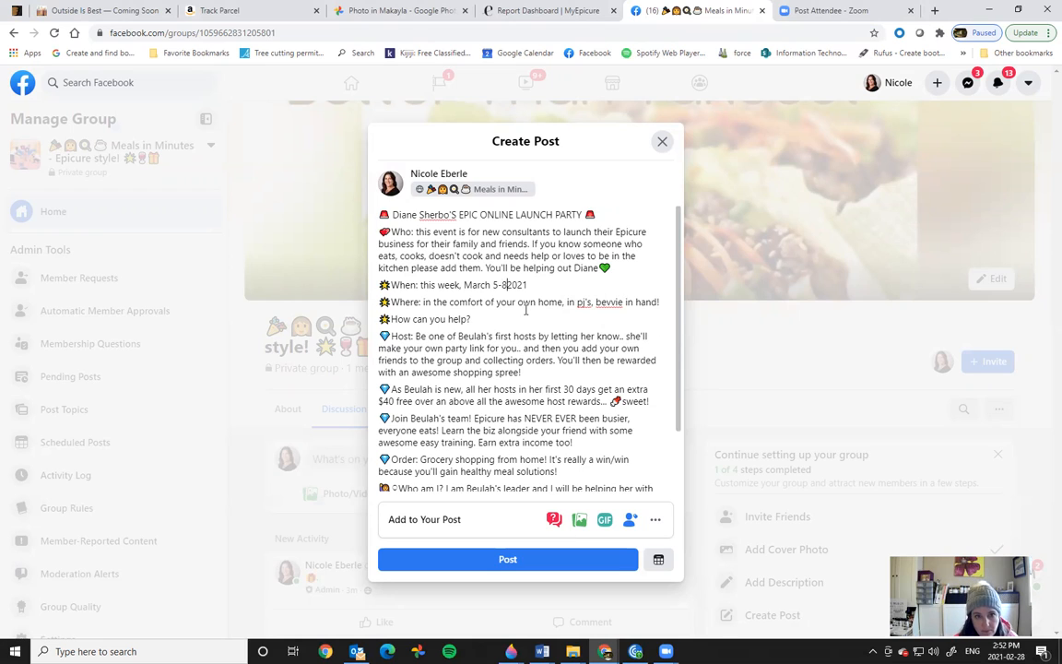
{"action": "type", "text": " th,"}
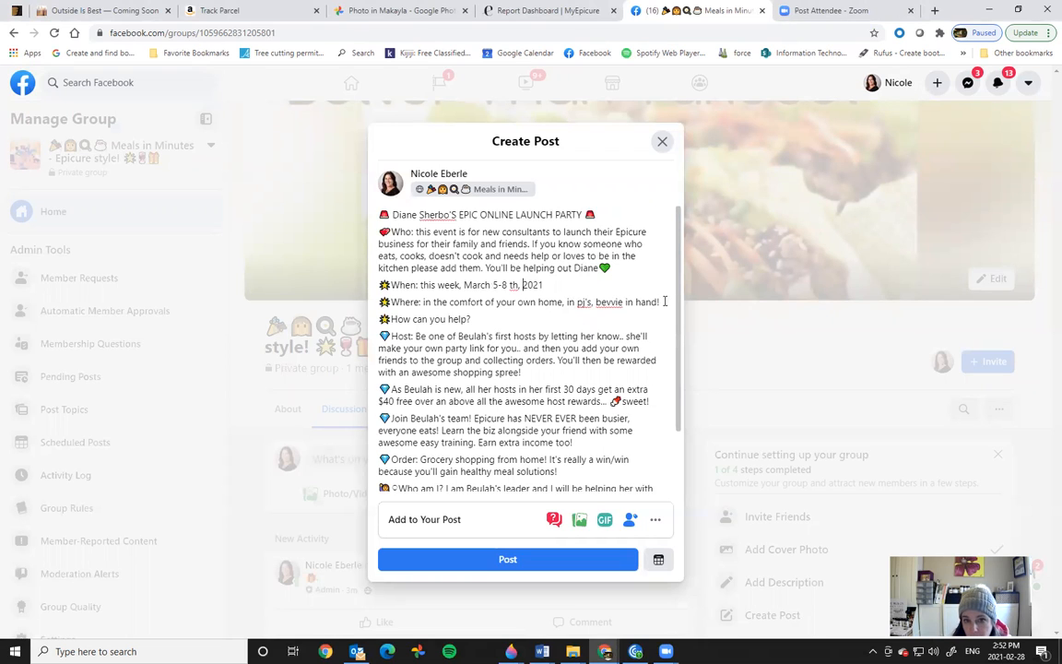
Step: Replace the old consultant's name with the new one in the Host, rewards, join-the-team and Who am I lines
{"action": "left_click_drag", "start_coordinate": [457, 338], "coordinate": [470, 338]}
{"action": "type", "text": "Diane"}
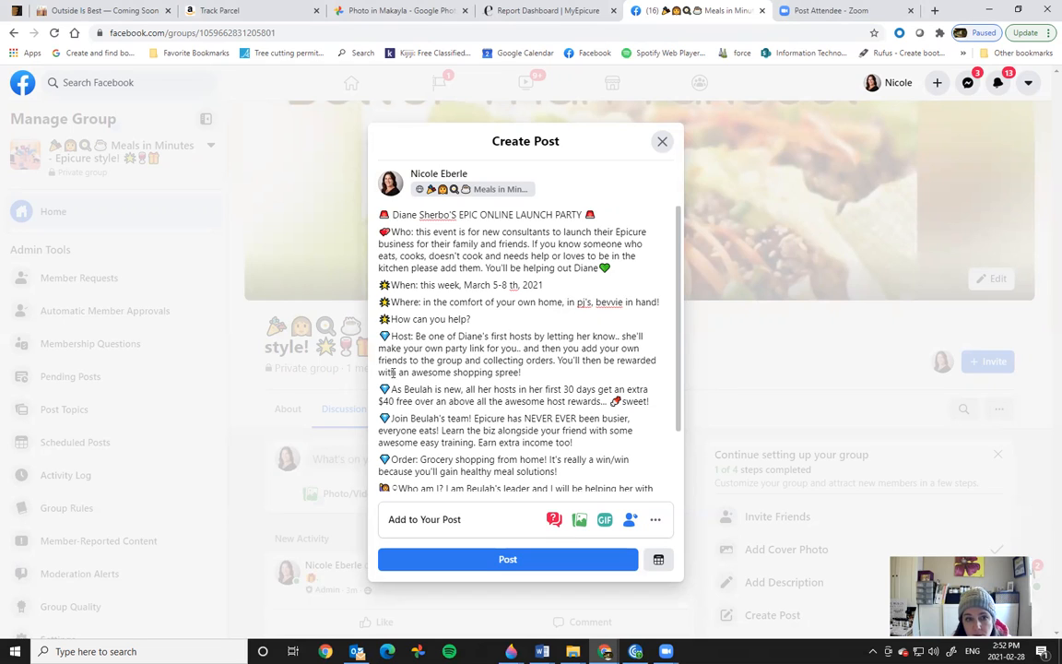
{"action": "left_click_drag", "start_coordinate": [404, 388], "coordinate": [420, 389]}
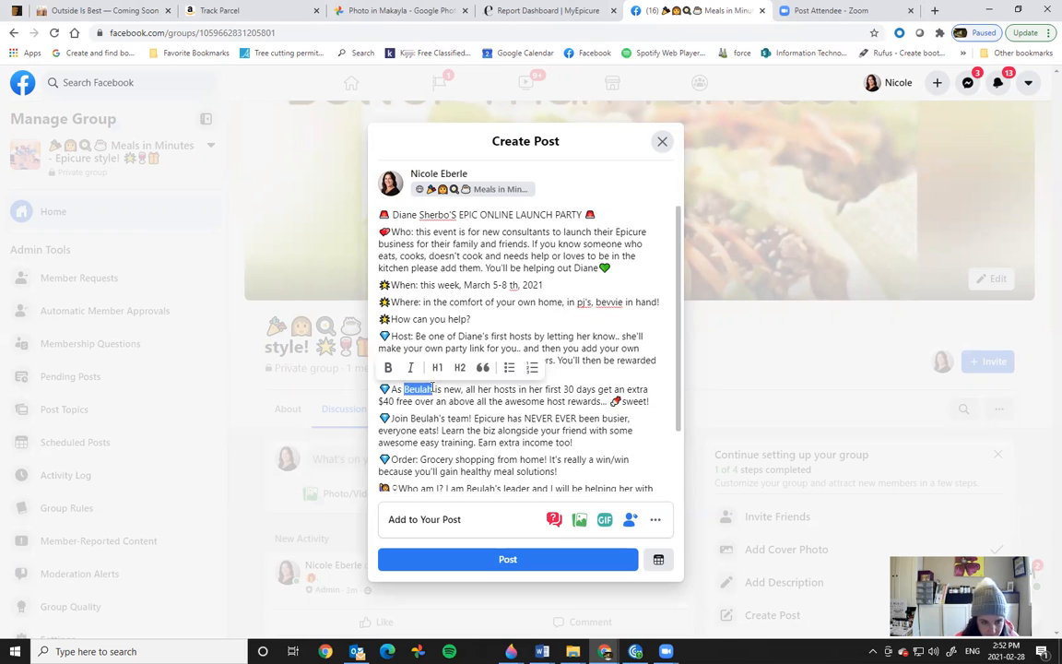
{"action": "type", "text": "Diane"}
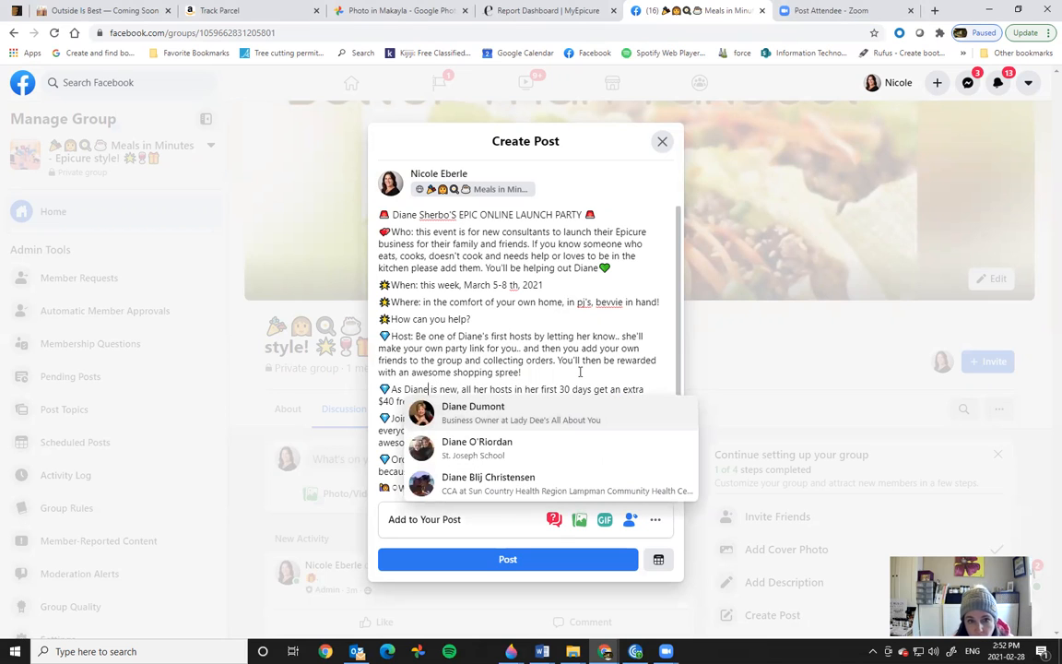
{"action": "left_click", "coordinate": [582, 370]}
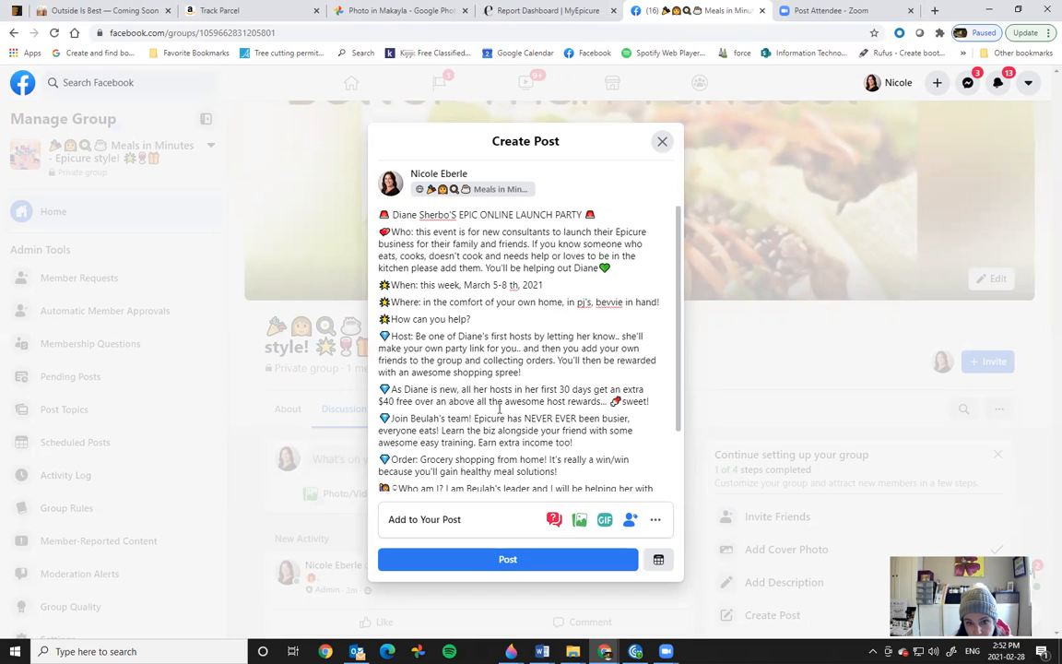
{"action": "left_click_drag", "start_coordinate": [410, 417], "coordinate": [437, 417]}
{"action": "type", "text": "Diane"}
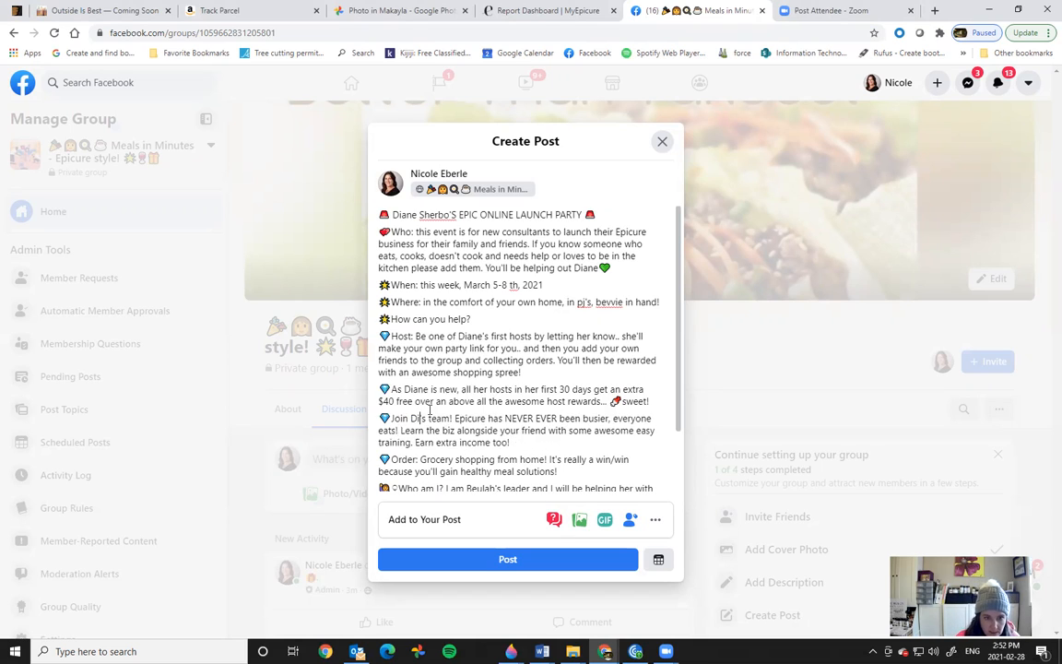
{"action": "type", "text": "'s"}
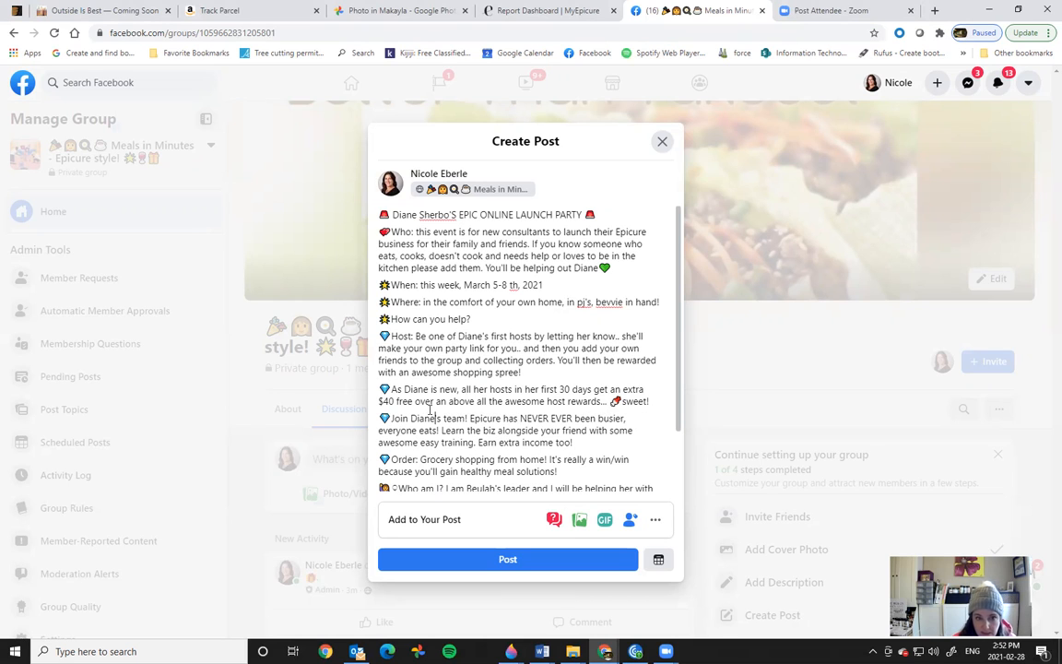
{"action": "left_click_drag", "start_coordinate": [678, 426], "coordinate": [685, 461]}
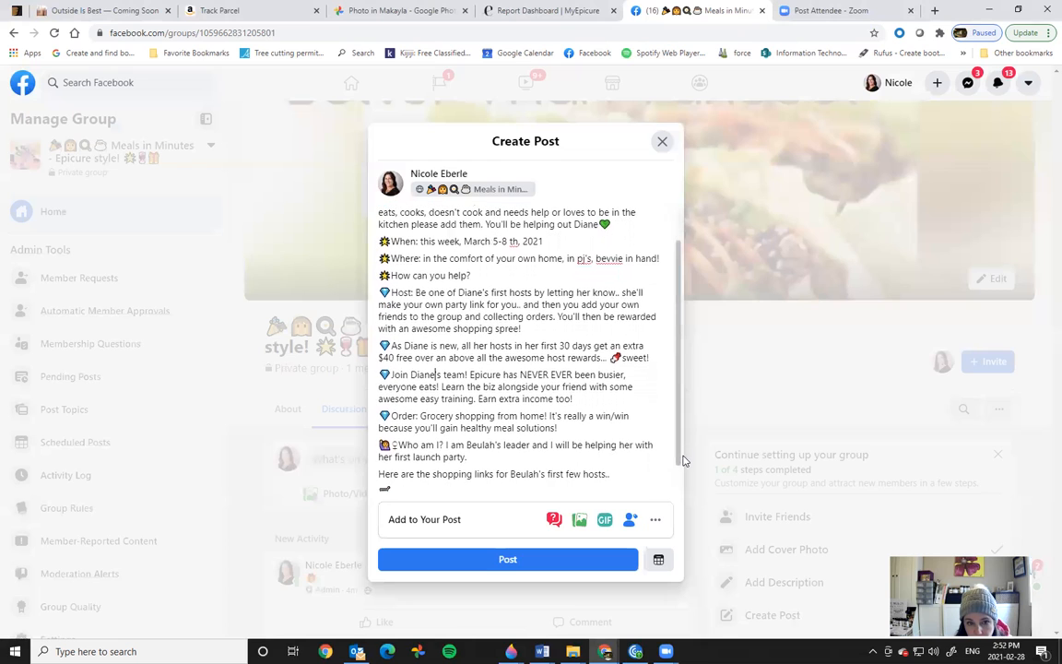
{"action": "left_click_drag", "start_coordinate": [467, 444], "coordinate": [494, 445]}
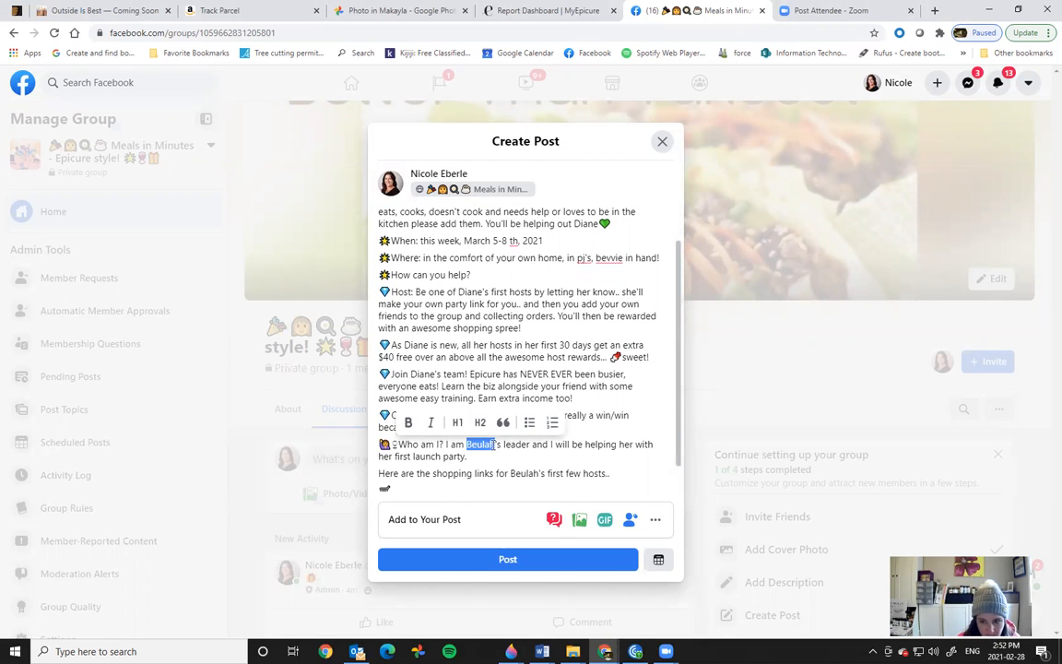
{"action": "type", "text": "Diane"}
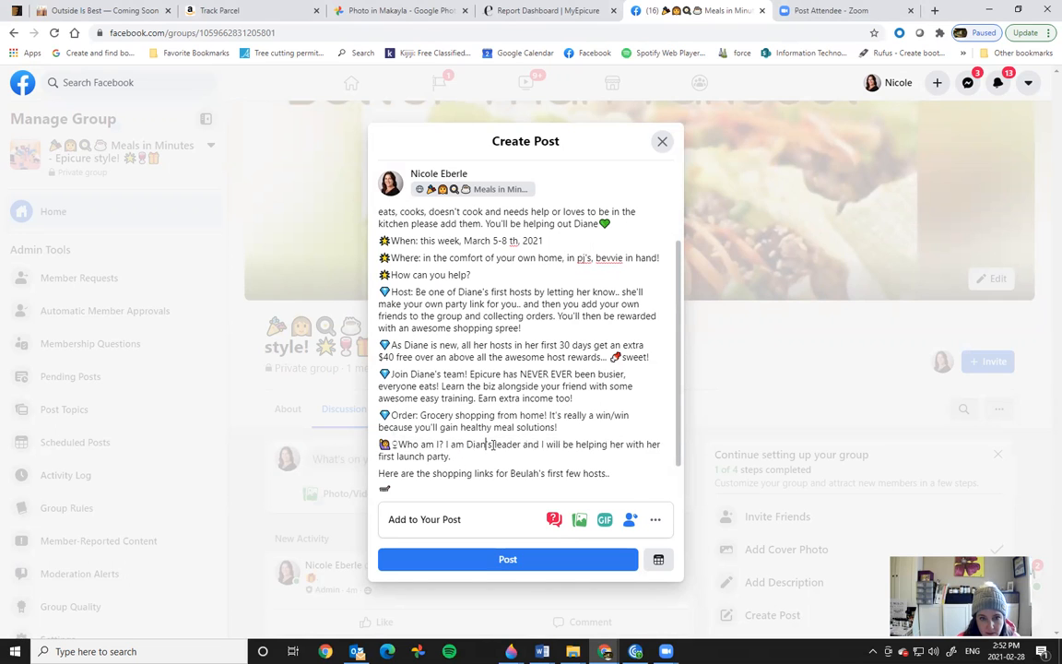
{"action": "type", "text": "'s"}
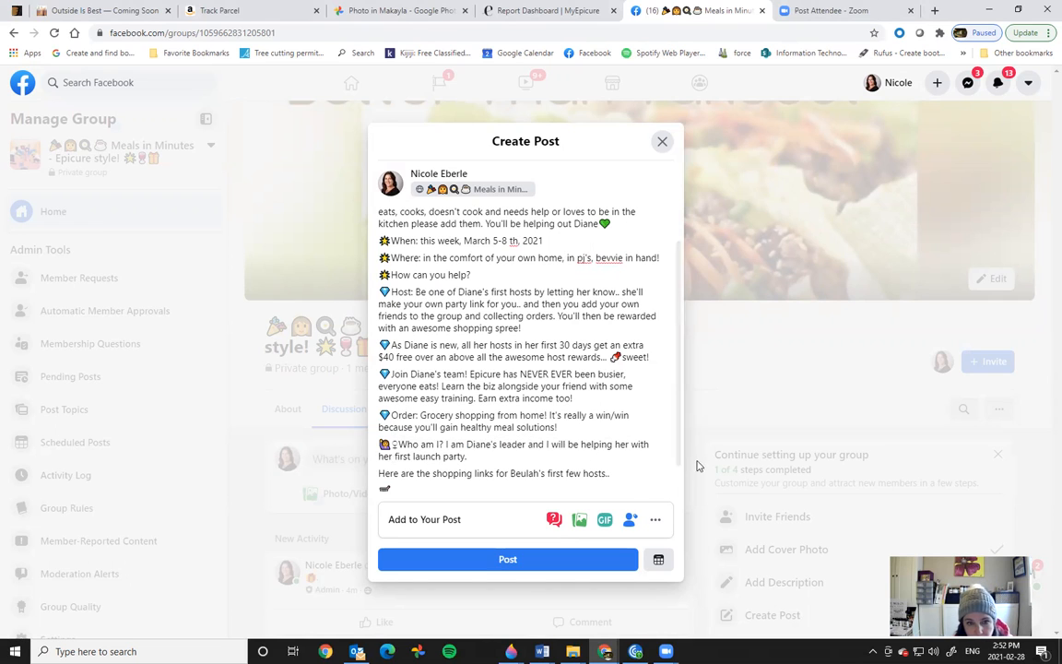
Step: Make the shopping line singular ('is…link…host.') with the new name, then publish the post
{"action": "scroll", "coordinate": [678, 464], "scroll_direction": "down", "scroll_amount": 2}
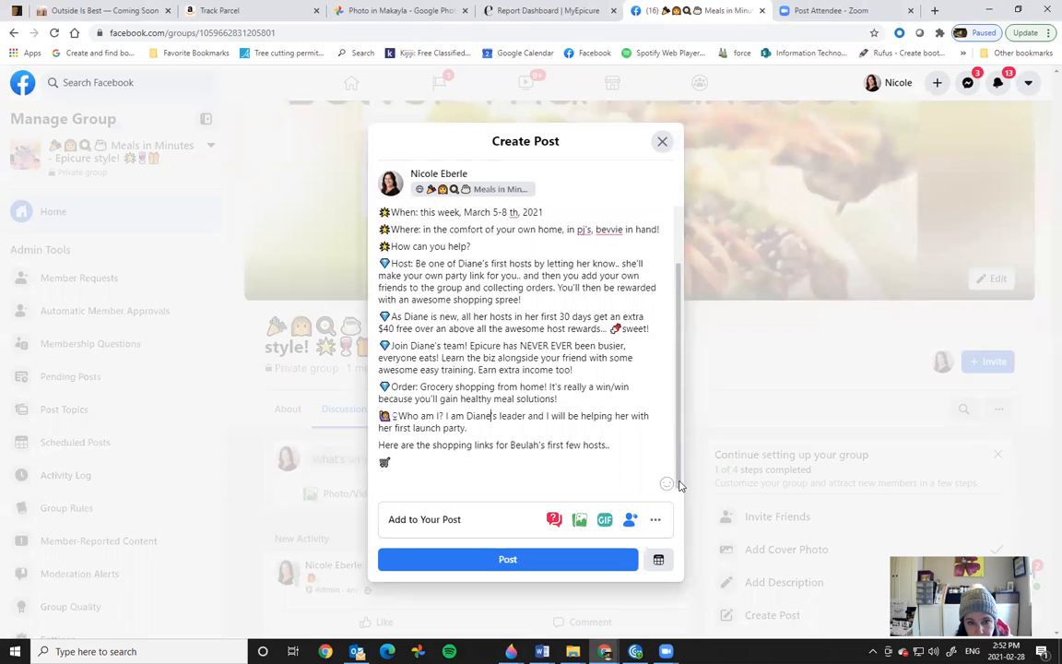
{"action": "left_click_drag", "start_coordinate": [511, 441], "coordinate": [532, 443]}
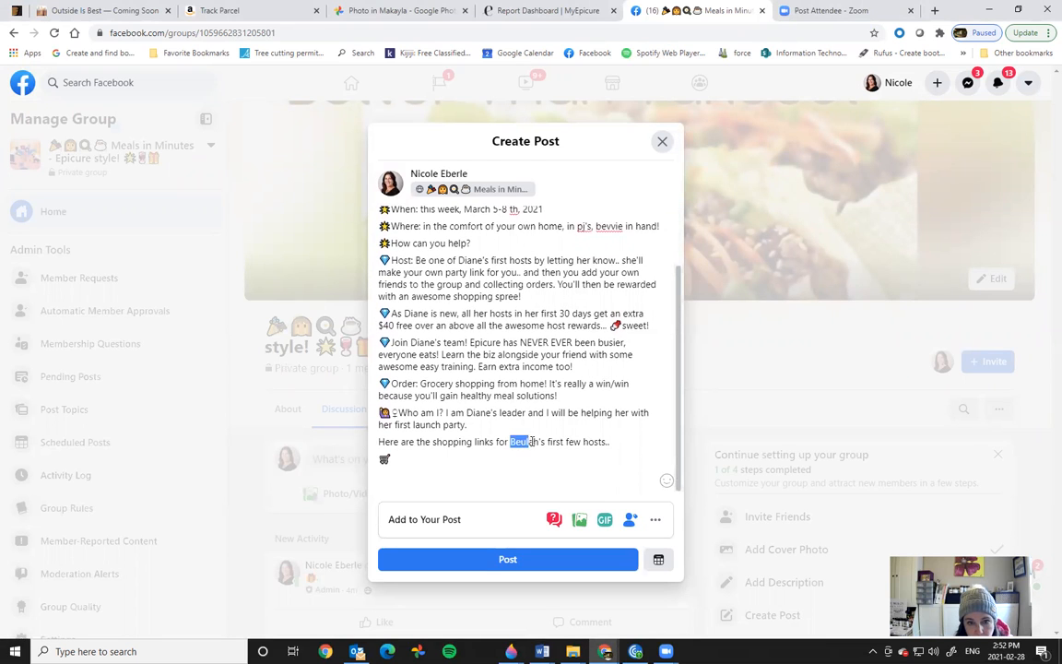
{"action": "type", "text": "Diane"}
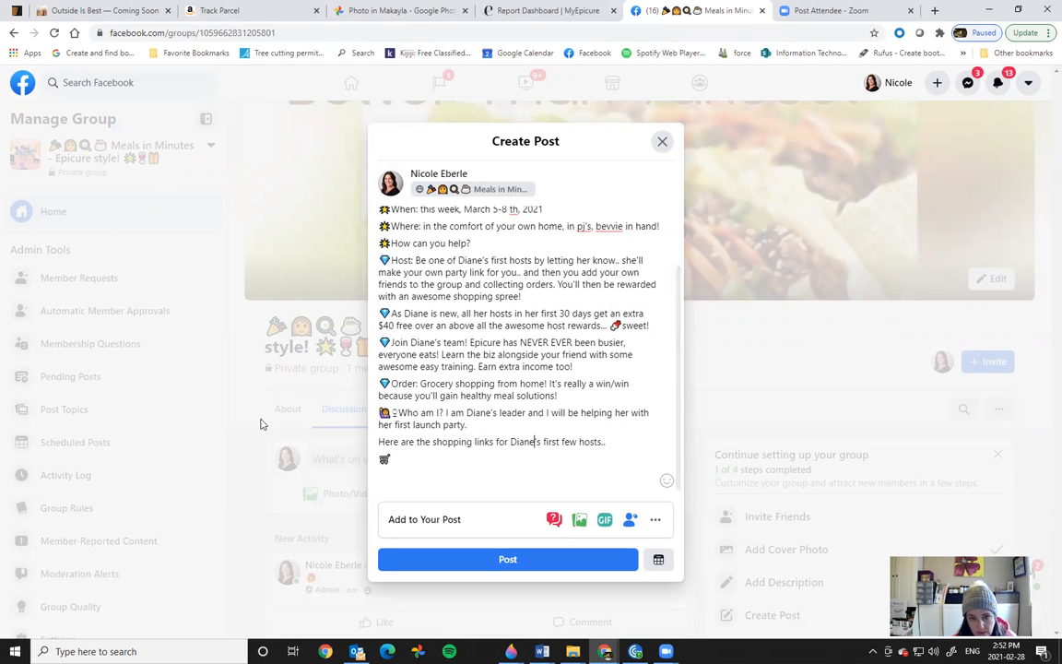
{"action": "left_click_drag", "start_coordinate": [562, 442], "coordinate": [593, 441]}
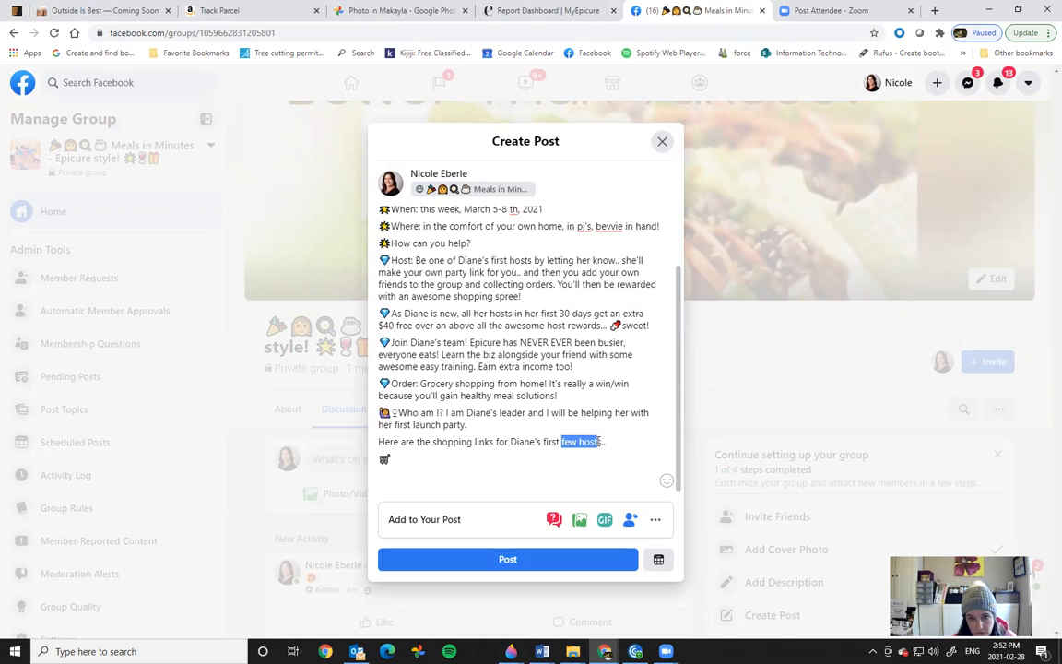
{"action": "type", "text": "host."}
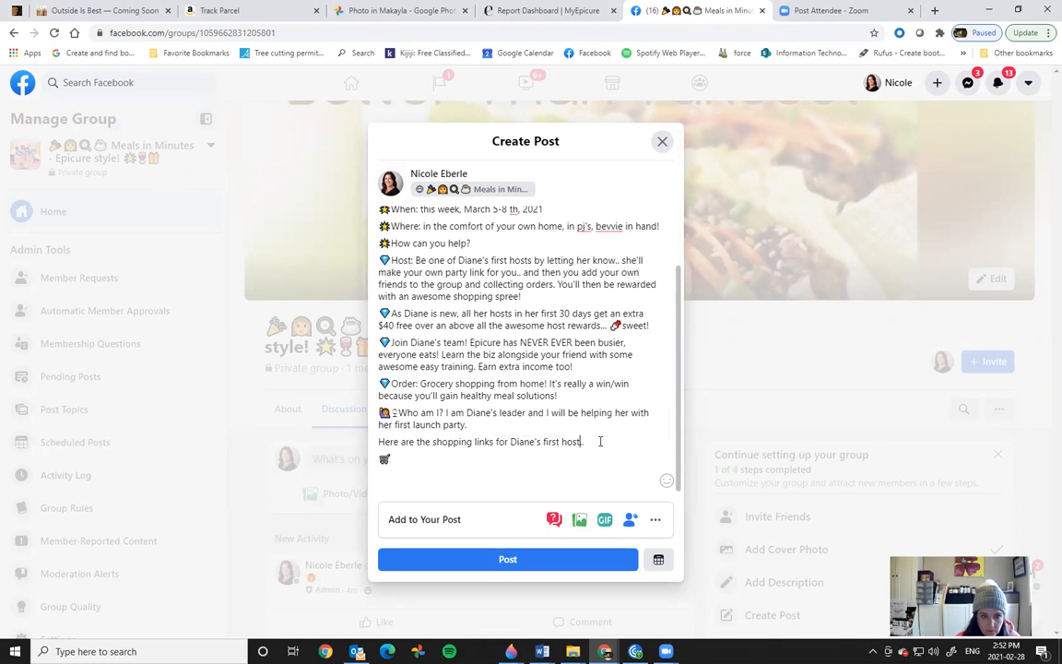
{"action": "double_click", "coordinate": [404, 442]}
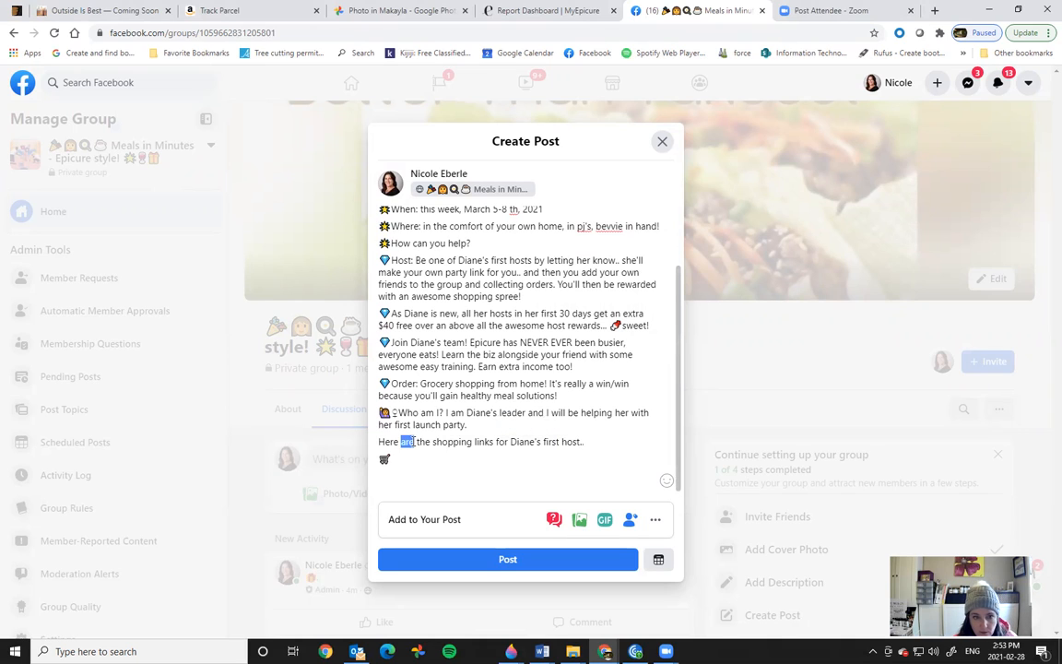
{"action": "type", "text": "is"}
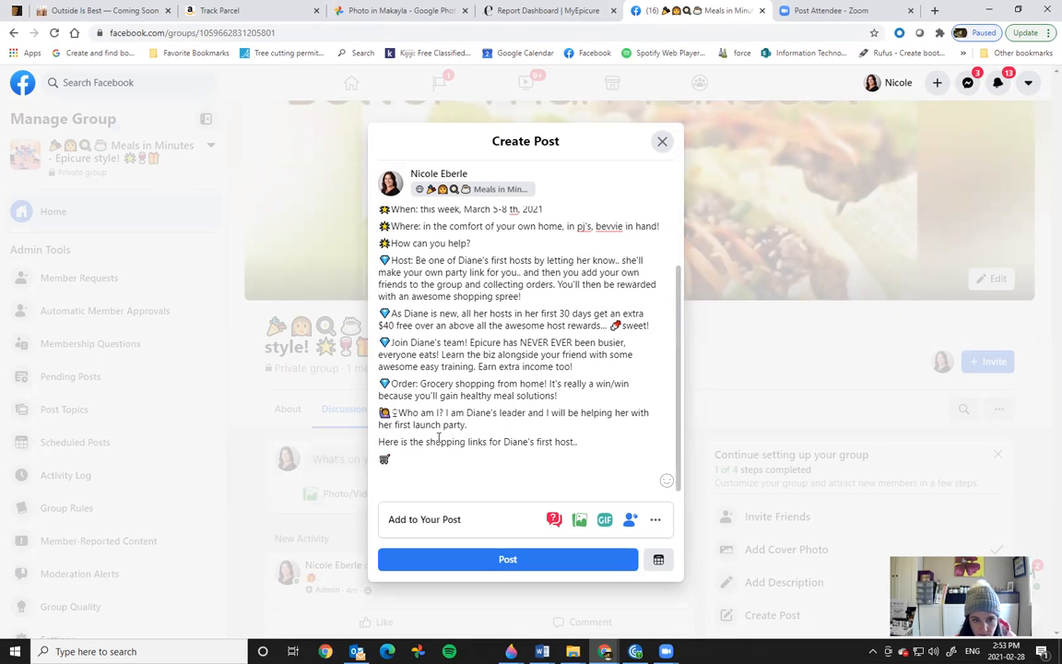
{"action": "left_click", "coordinate": [486, 441]}
{"action": "key", "text": "BackSpace"}
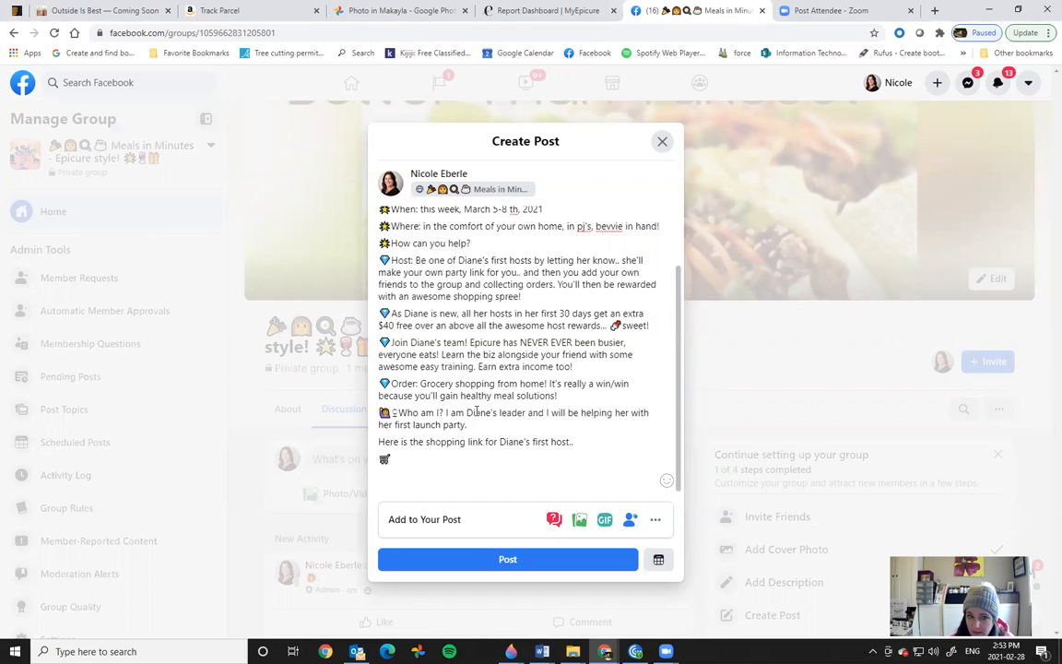
{"action": "left_click", "coordinate": [465, 560]}
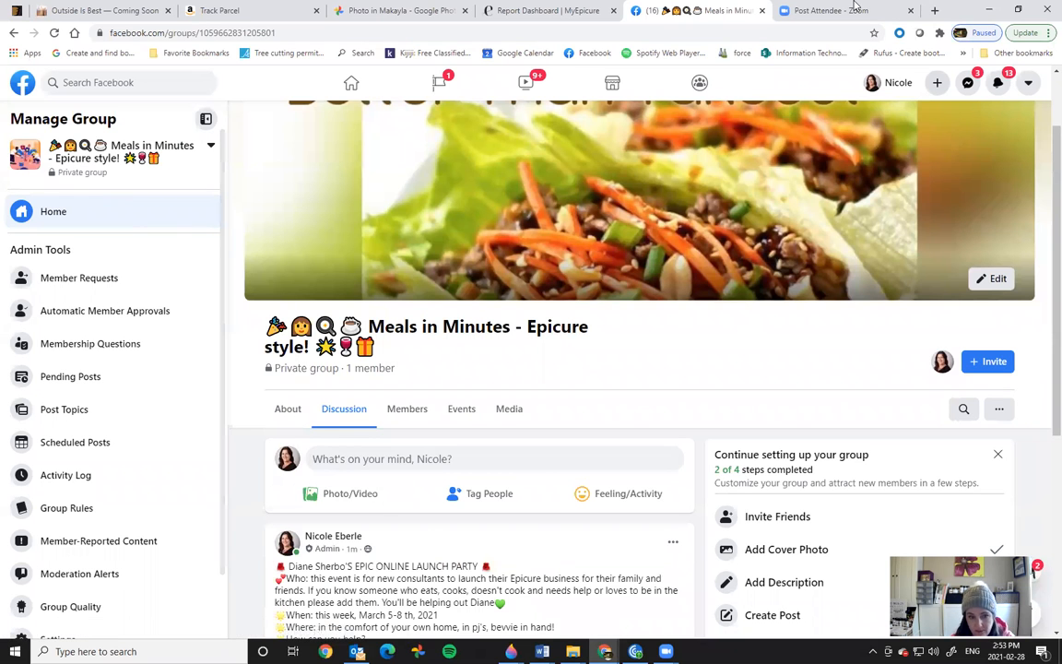
Step: Expand the new launch post's full text, then switch back to the LAUNCH PARTY Word document
{"action": "scroll", "coordinate": [940, 166], "scroll_direction": "down", "scroll_amount": 2}
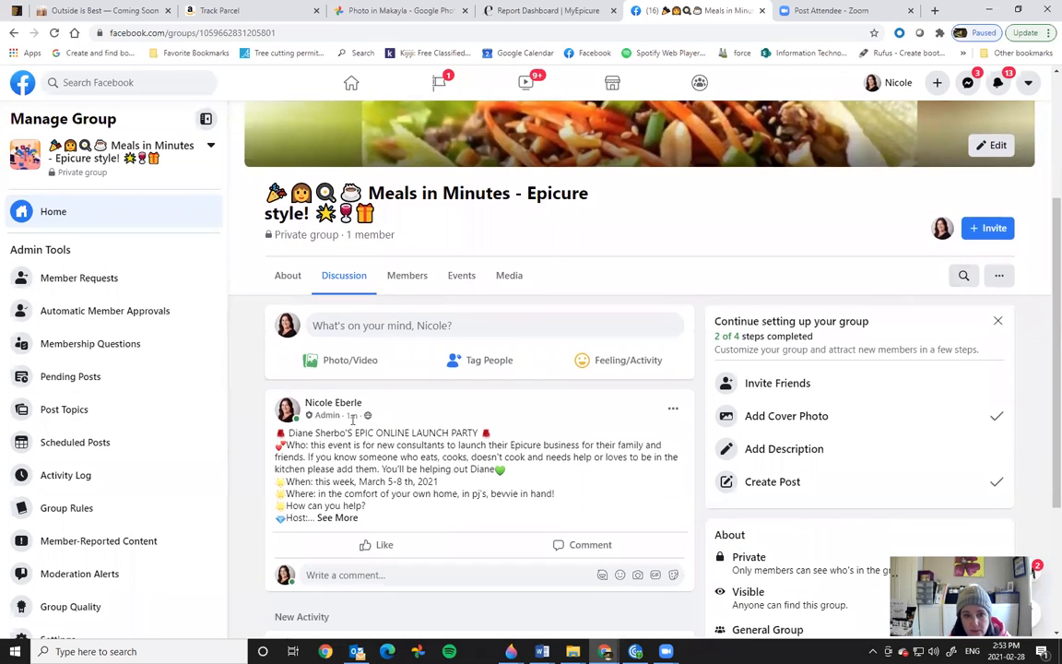
{"action": "left_click", "coordinate": [342, 517]}
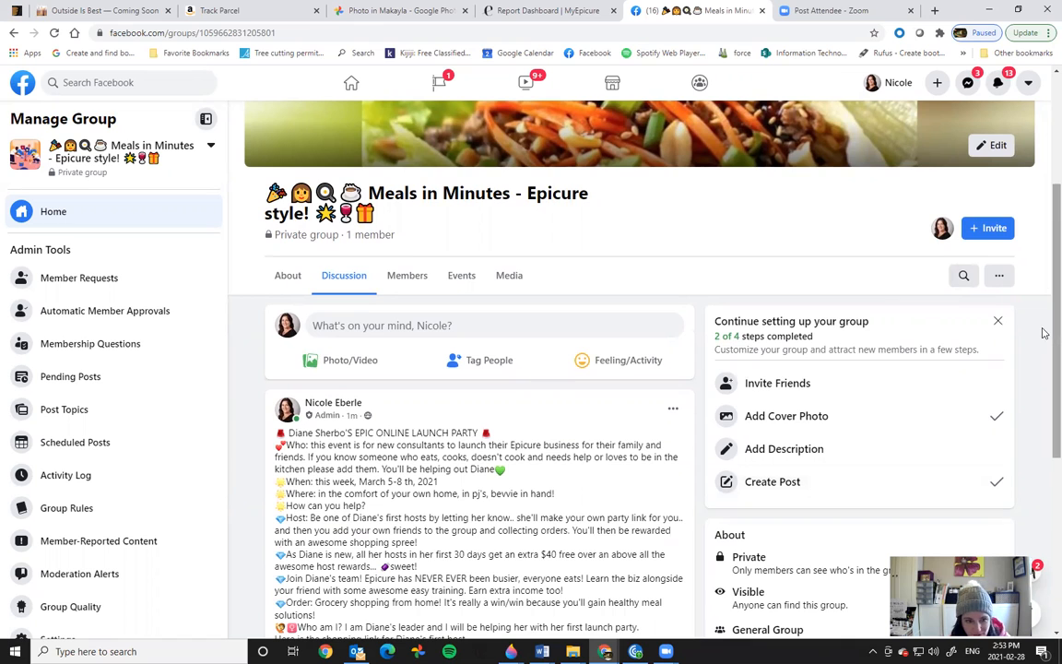
{"action": "scroll", "coordinate": [1044, 305], "scroll_direction": "down", "scroll_amount": 2}
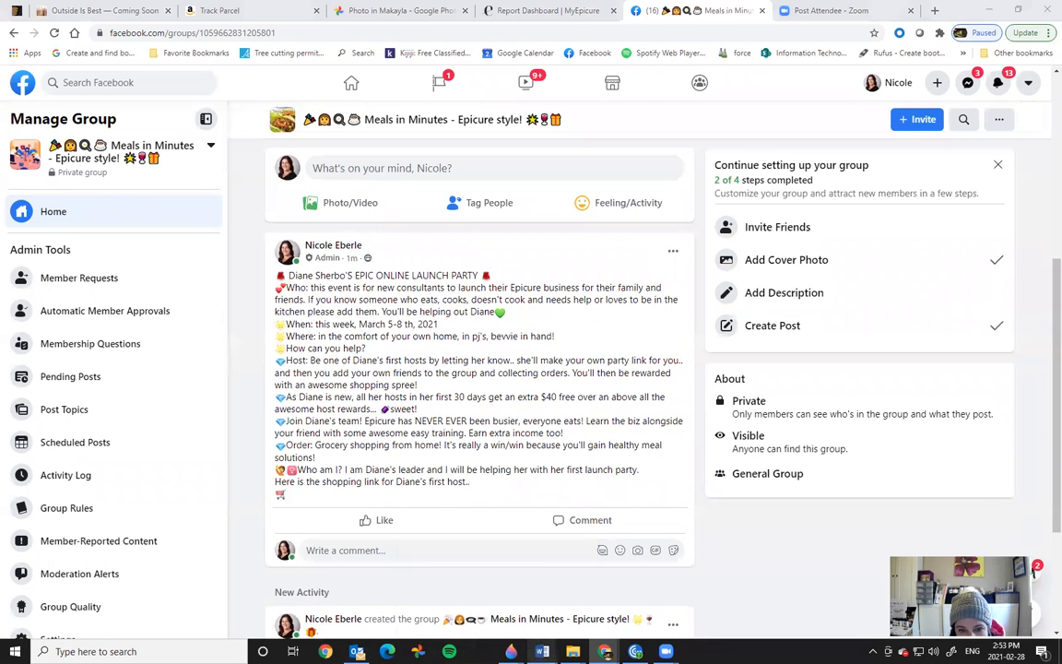
{"action": "left_click", "coordinate": [542, 651]}
{"action": "left_click", "coordinate": [554, 527]}
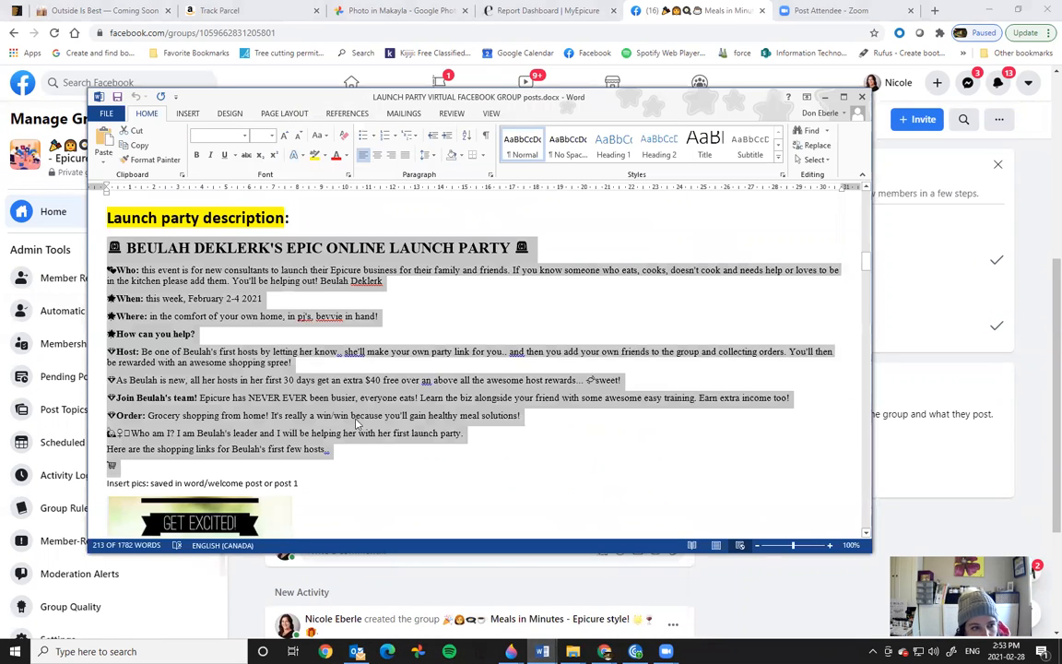
Step: Scroll to the 'Insert pics: saved in word/welcome post or post 1' note, then minimize Word
{"action": "left_click", "coordinate": [433, 498]}
{"action": "scroll", "coordinate": [434, 498], "scroll_direction": "down", "scroll_amount": 3}
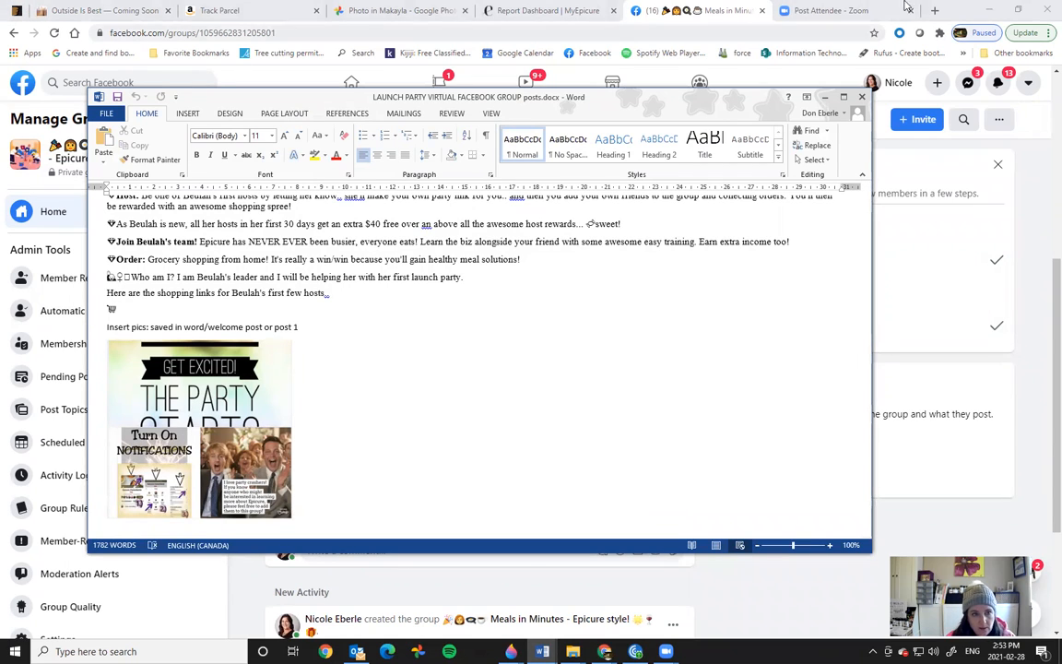
{"action": "left_click", "coordinate": [826, 98]}
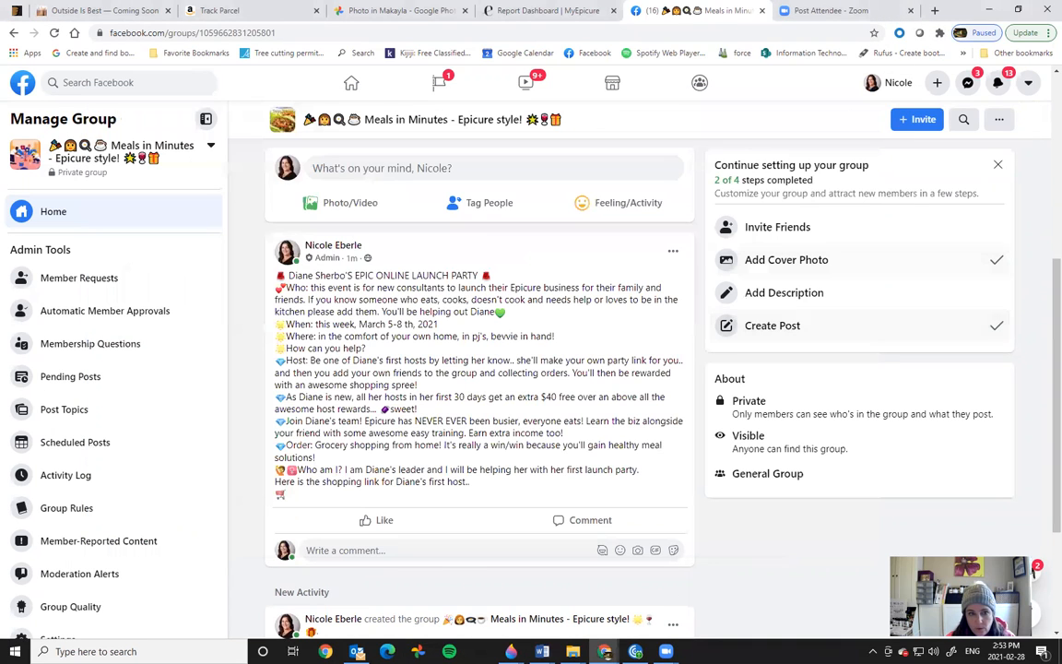
Step: Edit the launch post and browse the photo picker to the POST 1 images folder
{"action": "left_click", "coordinate": [672, 251]}
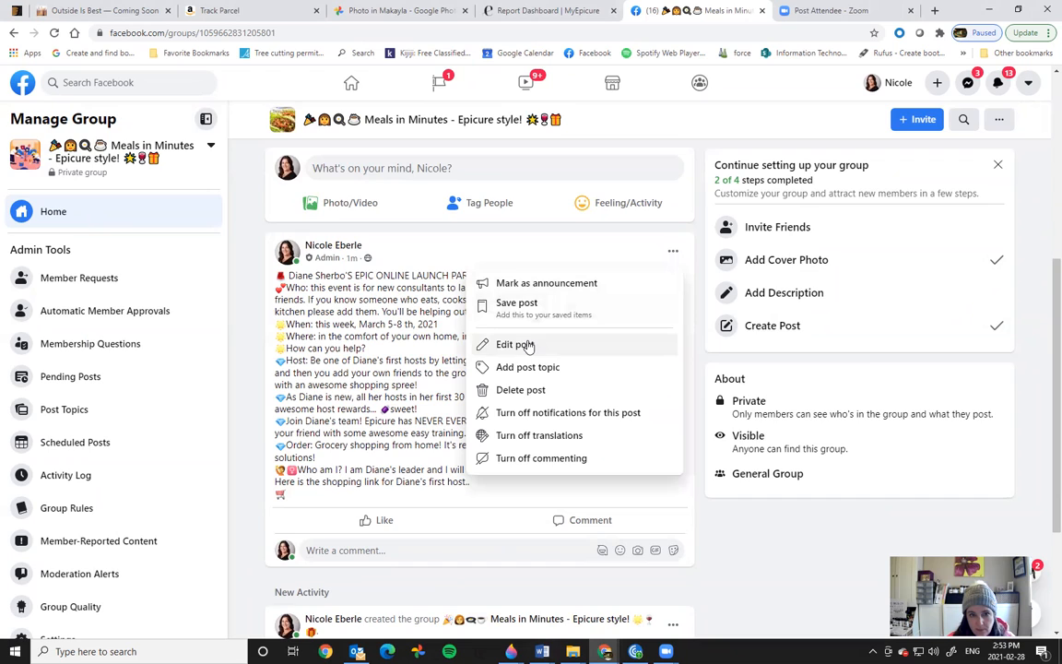
{"action": "left_click", "coordinate": [516, 344]}
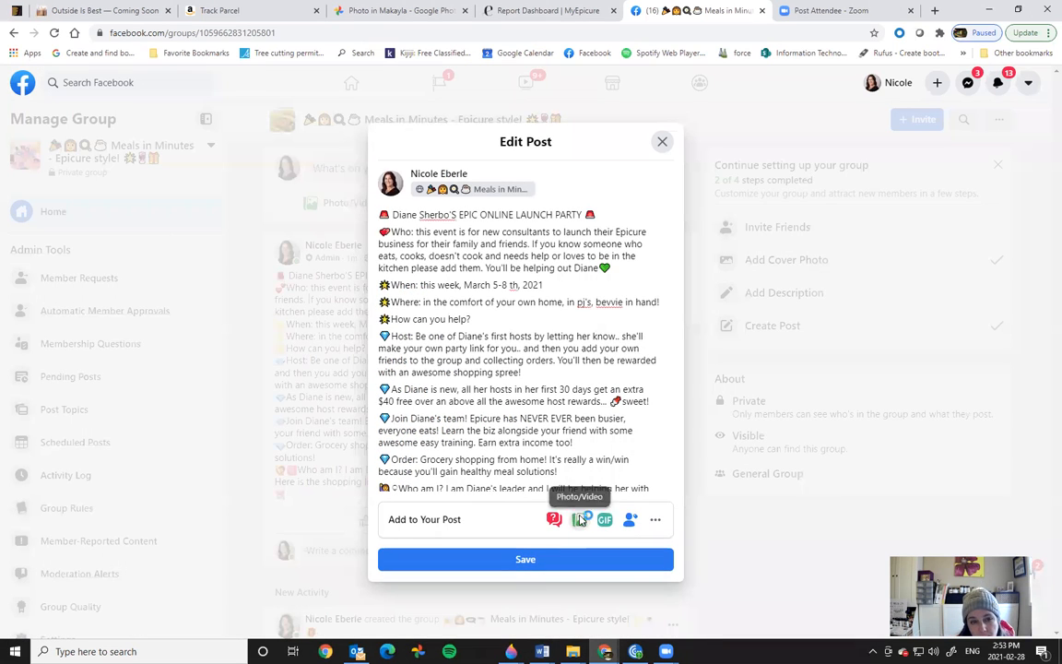
{"action": "left_click", "coordinate": [580, 520]}
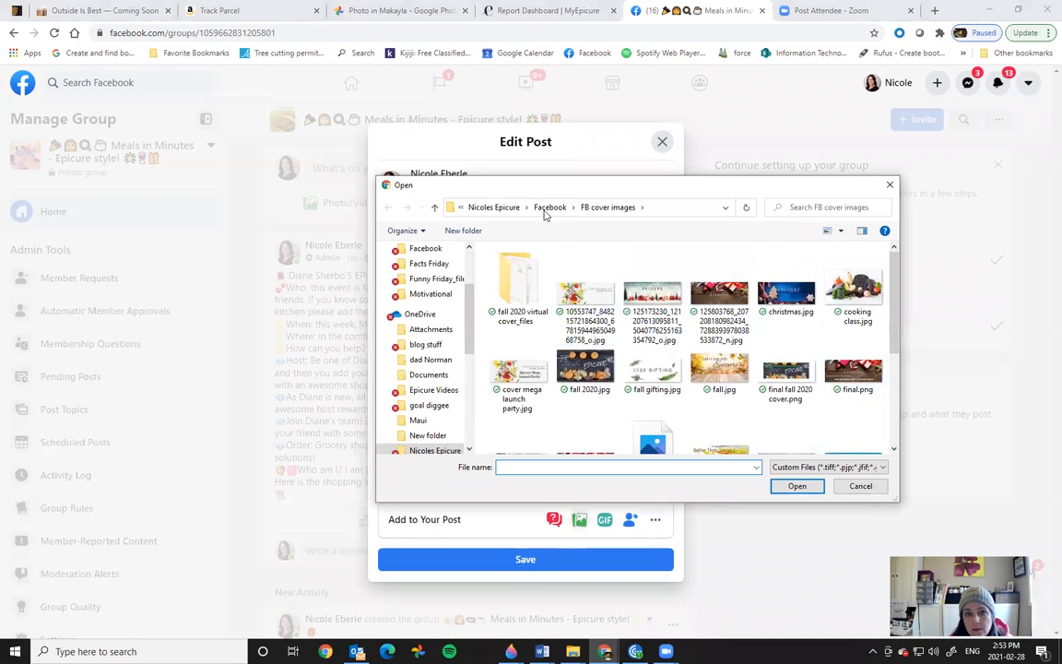
{"action": "left_click", "coordinate": [549, 209]}
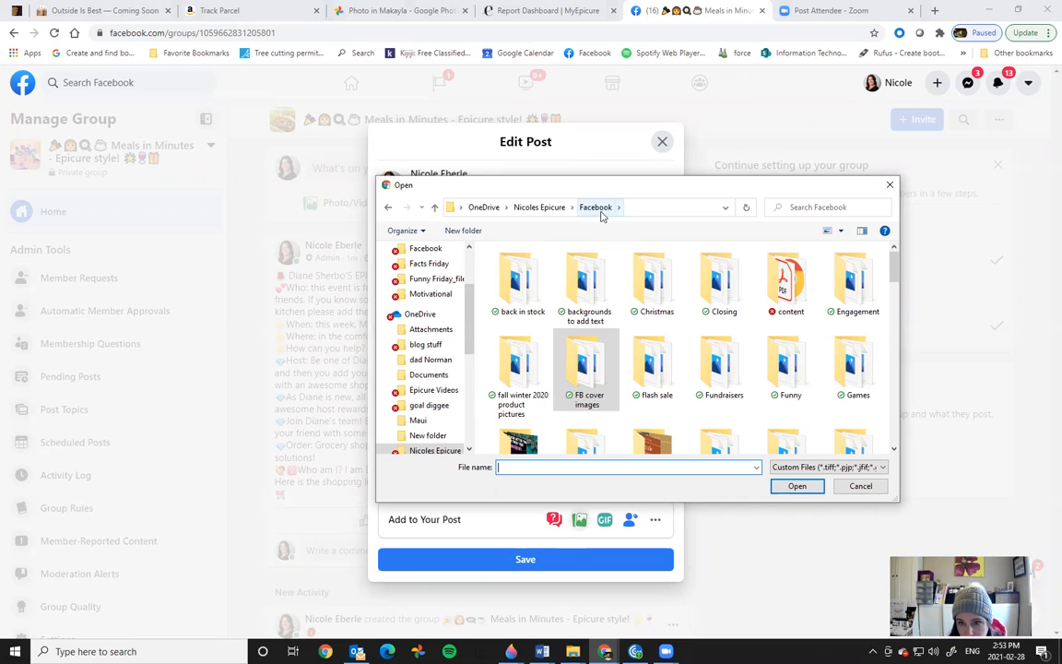
{"action": "left_click_drag", "start_coordinate": [894, 269], "coordinate": [893, 317]}
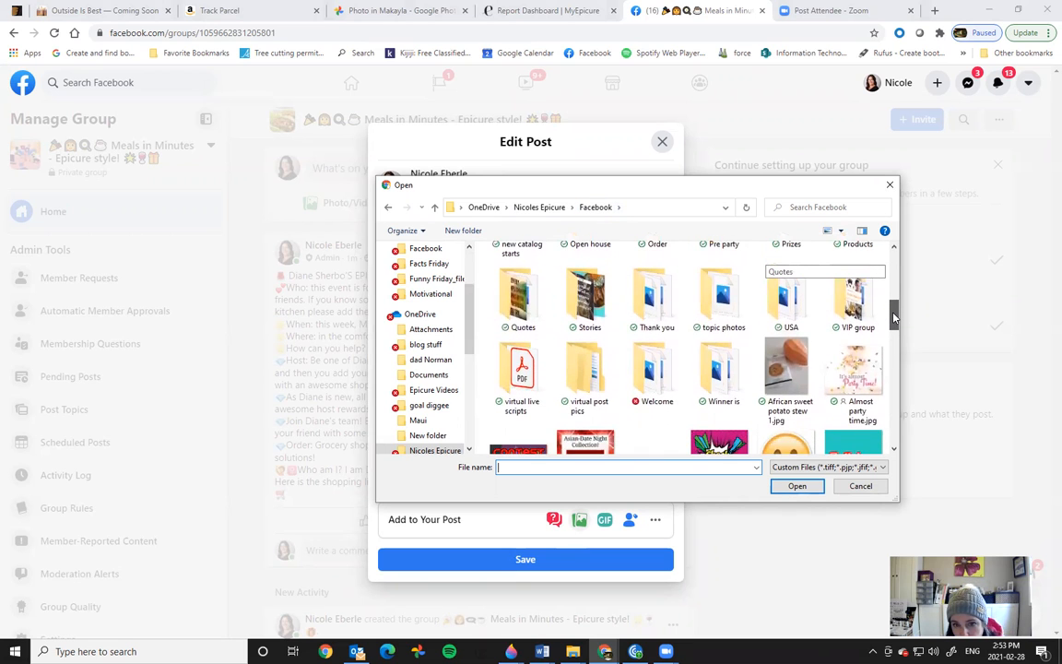
{"action": "double_click", "coordinate": [597, 396]}
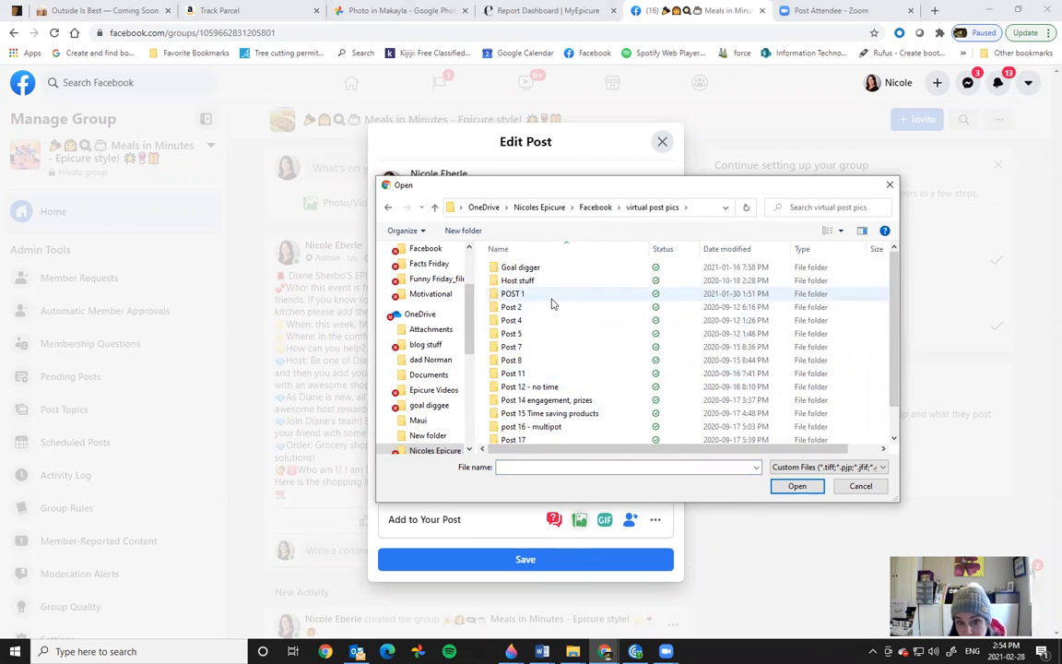
{"action": "left_click_drag", "start_coordinate": [893, 304], "coordinate": [876, 273]}
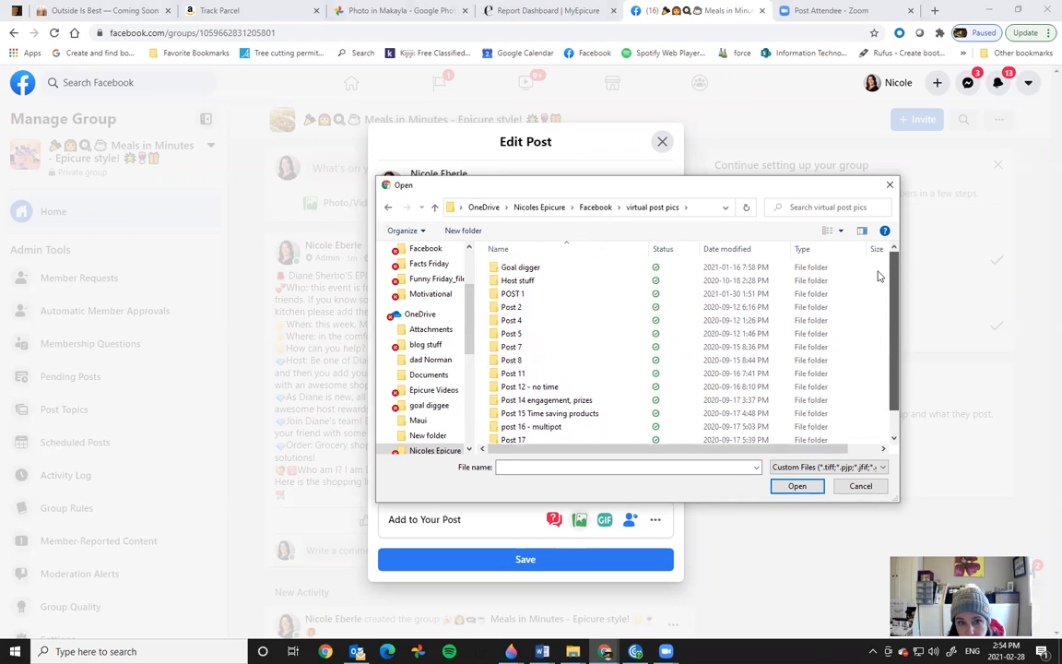
{"action": "double_click", "coordinate": [526, 295]}
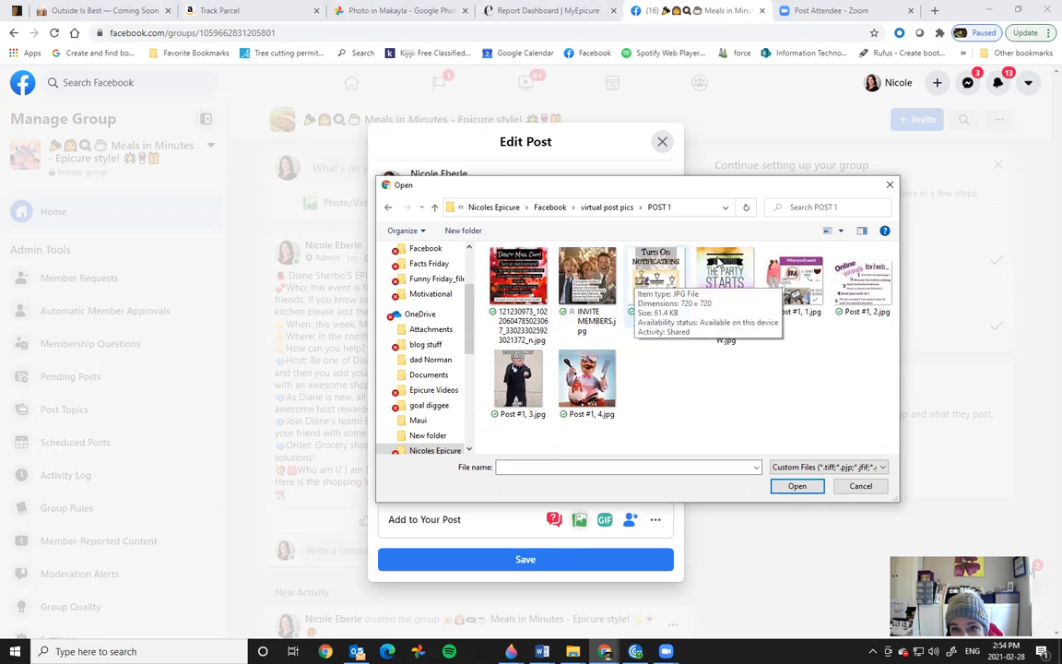
{"action": "left_click", "coordinate": [656, 277]}
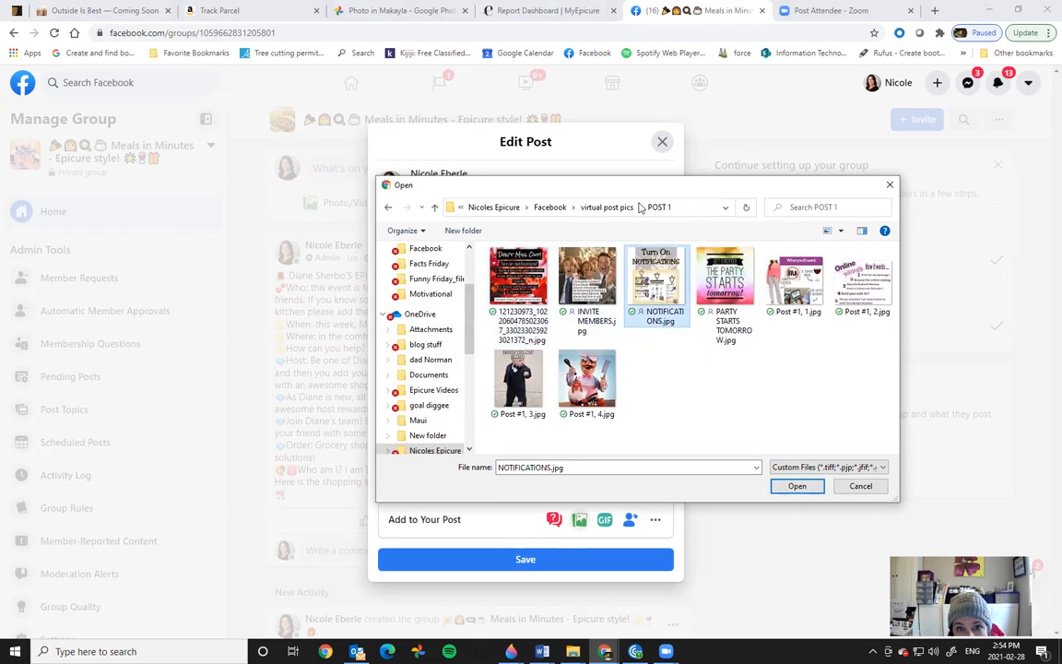
Step: Attach 'pinned post welcome 1.png' from the Welcome folder to the launch post
{"action": "left_click", "coordinate": [552, 207]}
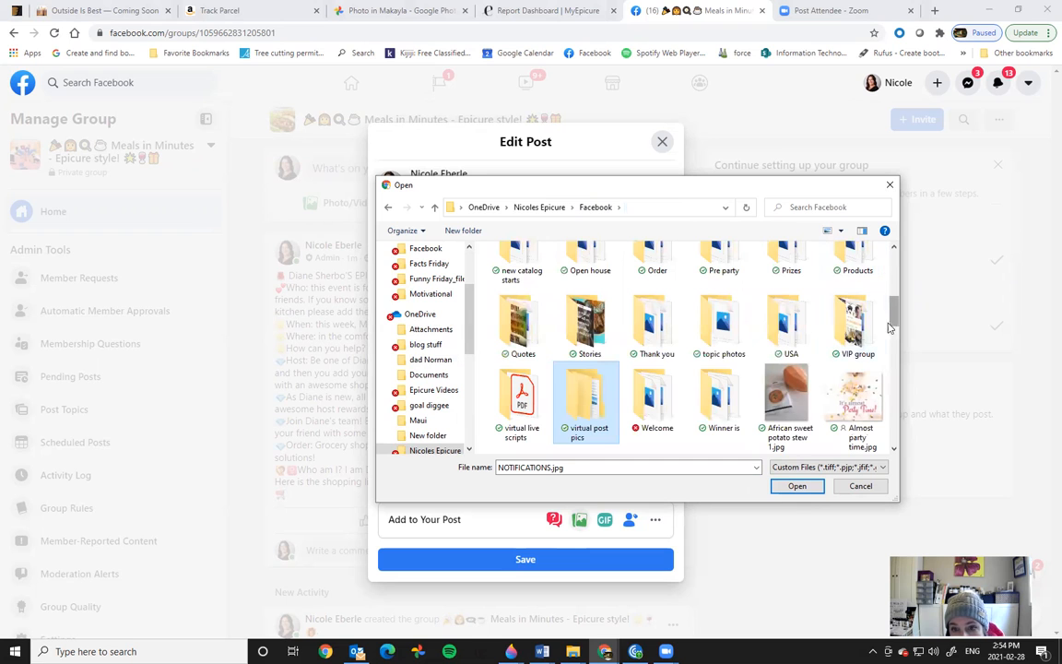
{"action": "double_click", "coordinate": [657, 397]}
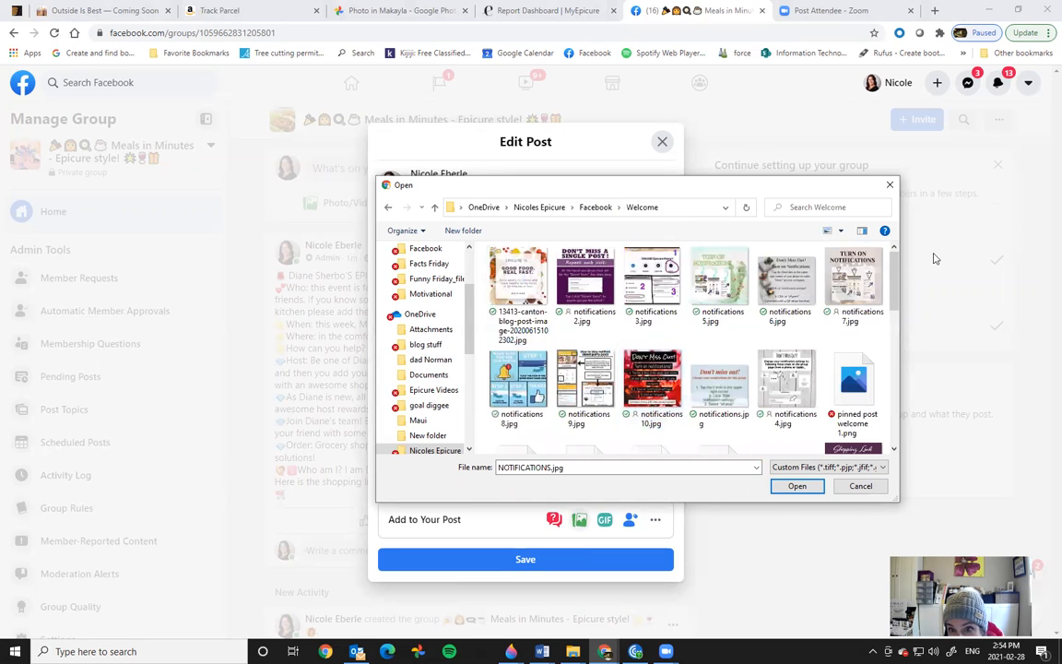
{"action": "left_click_drag", "start_coordinate": [890, 292], "coordinate": [903, 316]}
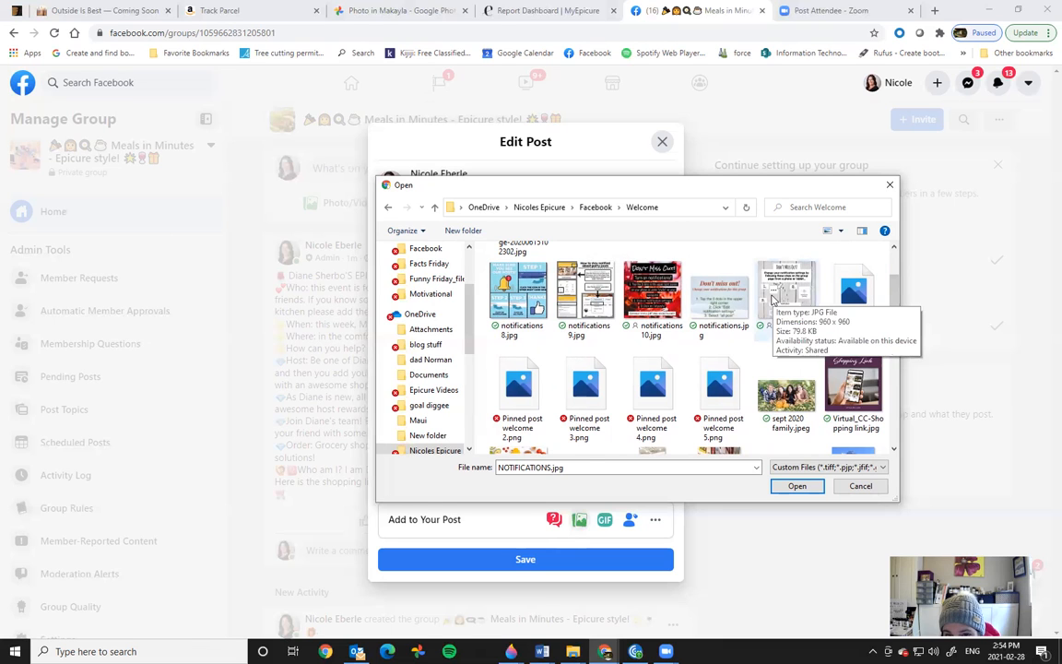
{"action": "left_click", "coordinate": [853, 293]}
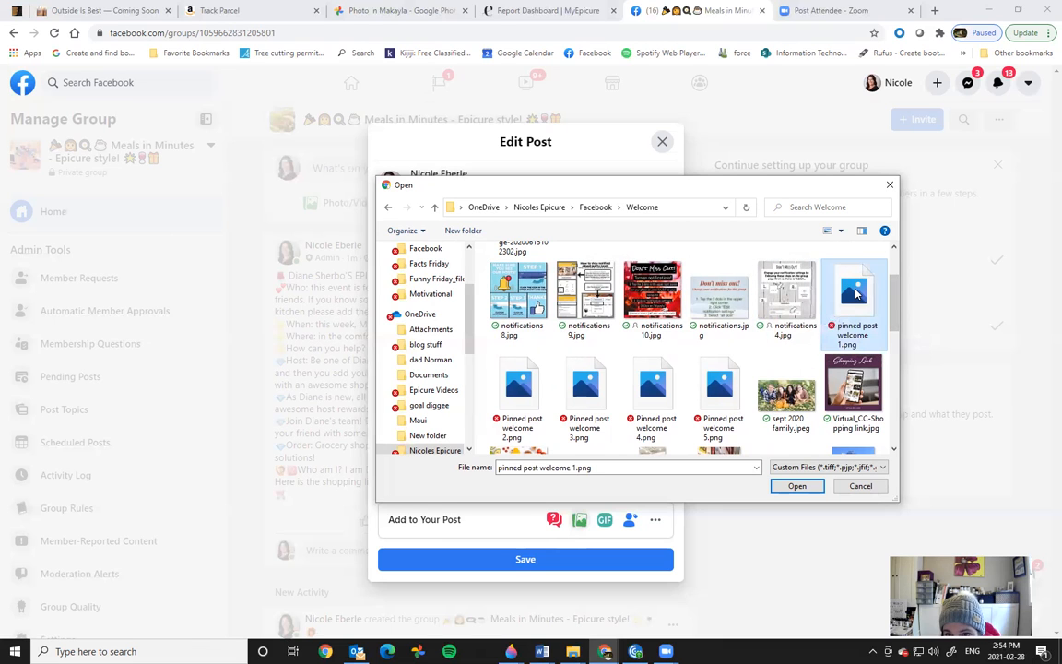
{"action": "left_click", "coordinate": [796, 486]}
{"action": "left_click_drag", "start_coordinate": [681, 326], "coordinate": [688, 427]}
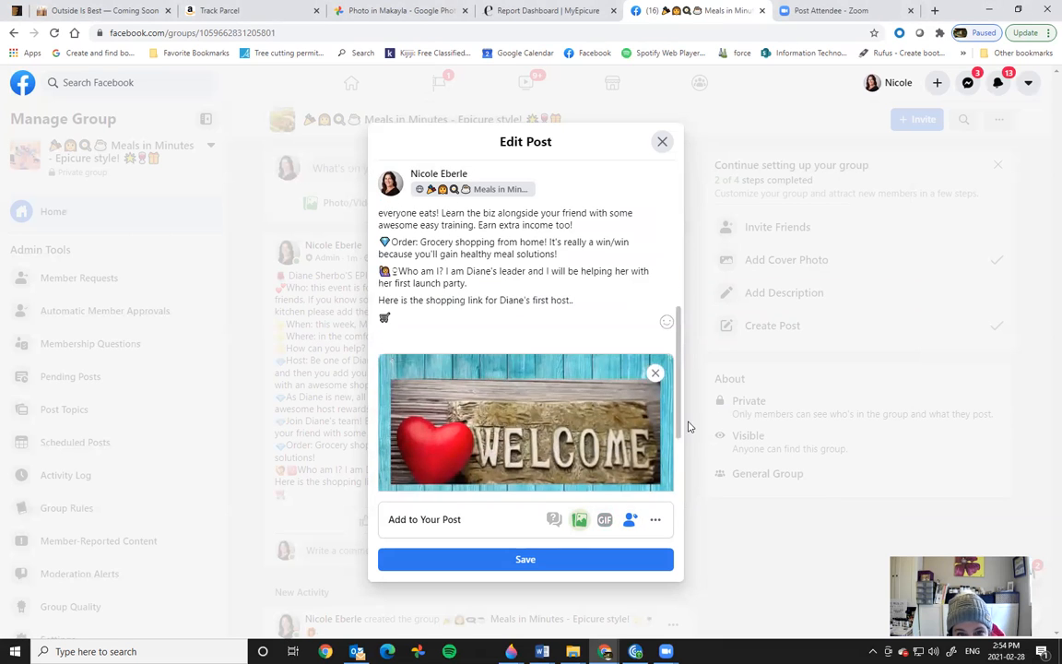
Step: Swap the WELCOME image for the 'notifications 2.jpg' DON'T MISS A SINGLE POST graphic
{"action": "left_click", "coordinate": [655, 372]}
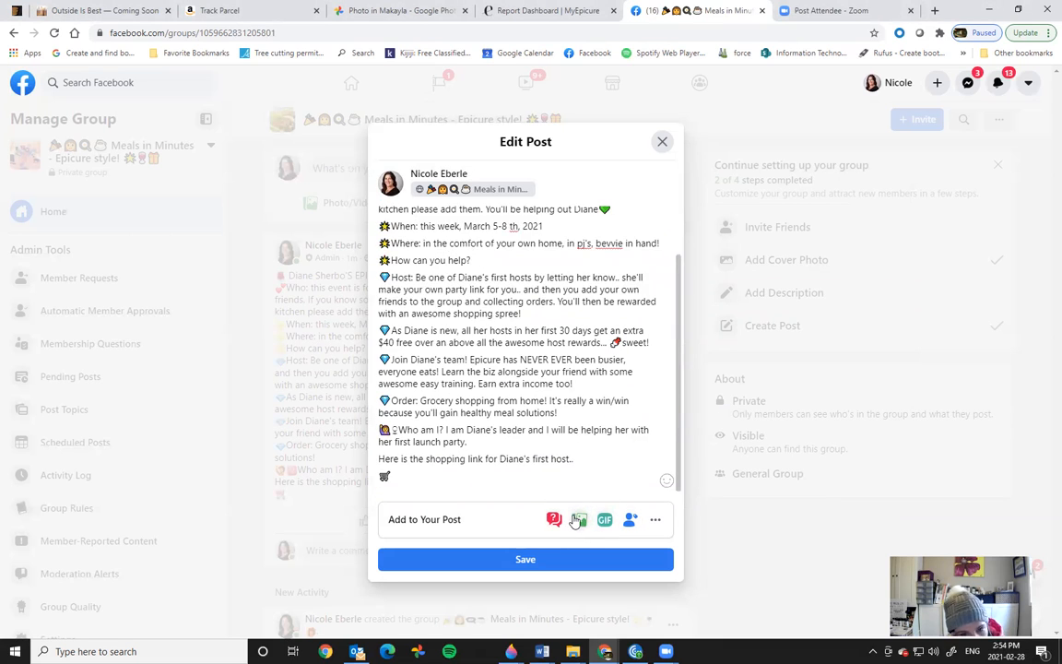
{"action": "left_click", "coordinate": [577, 521]}
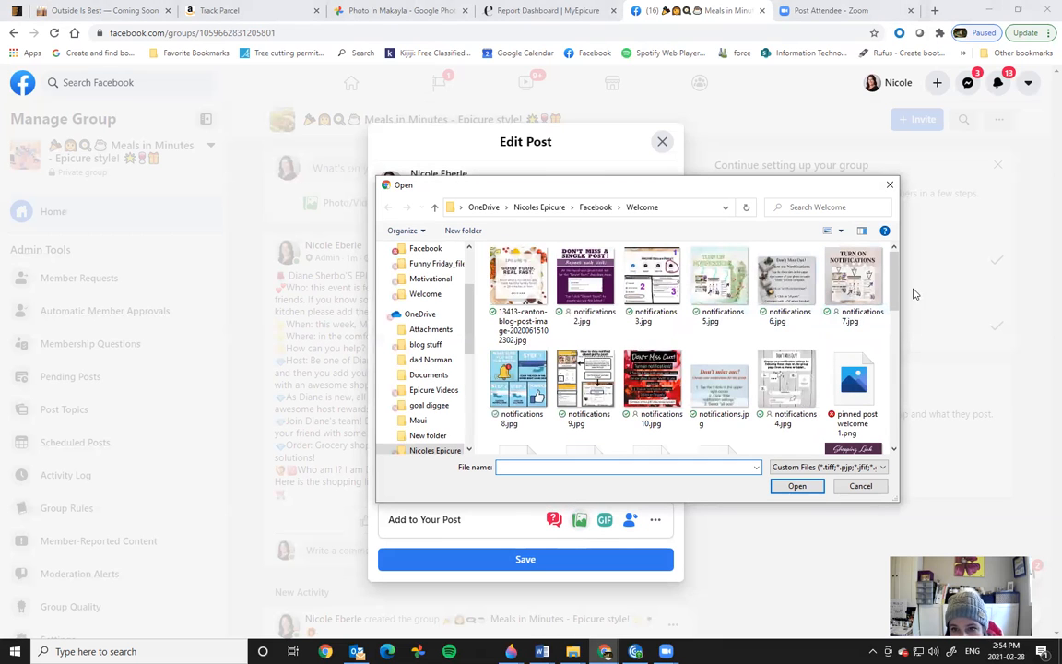
{"action": "left_click_drag", "start_coordinate": [893, 277], "coordinate": [901, 406]}
{"action": "left_click_drag", "start_coordinate": [901, 417], "coordinate": [897, 280]}
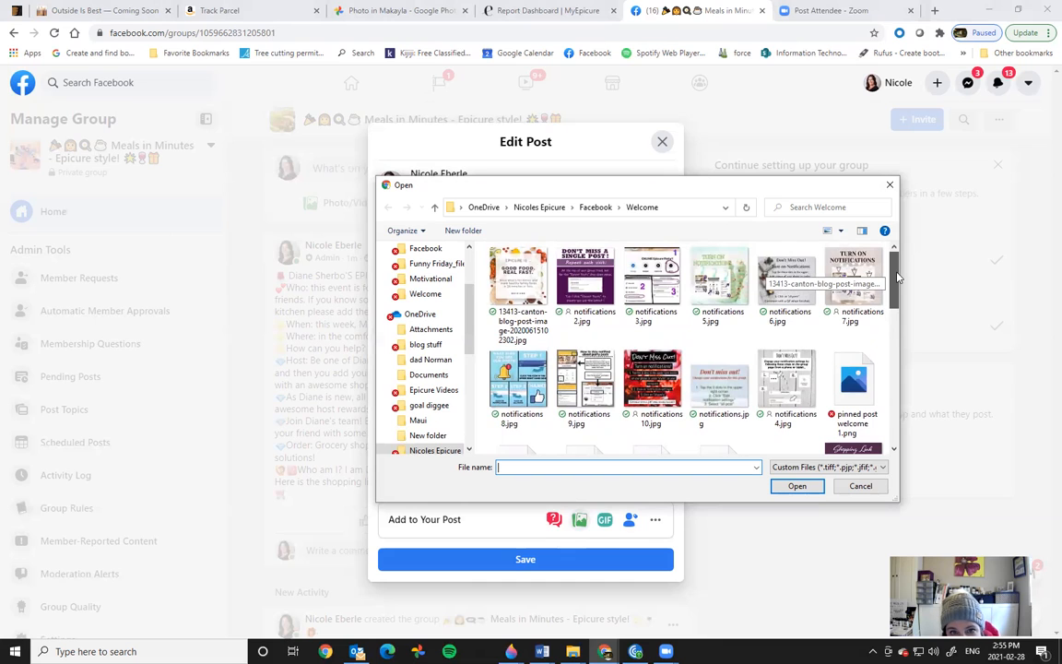
{"action": "left_click", "coordinate": [581, 286]}
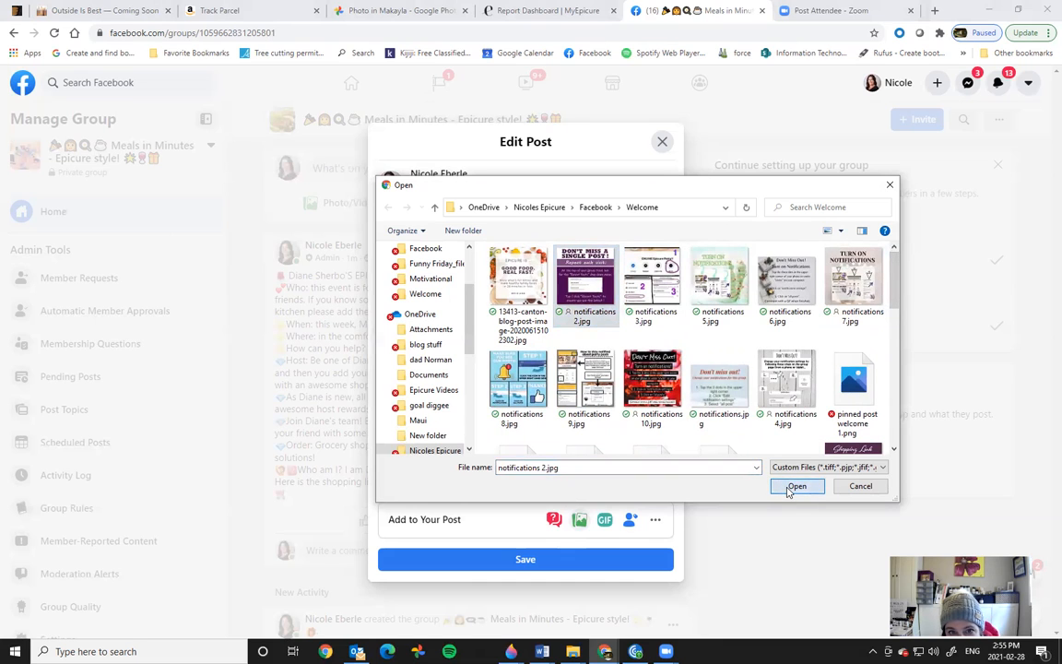
{"action": "left_click", "coordinate": [793, 487]}
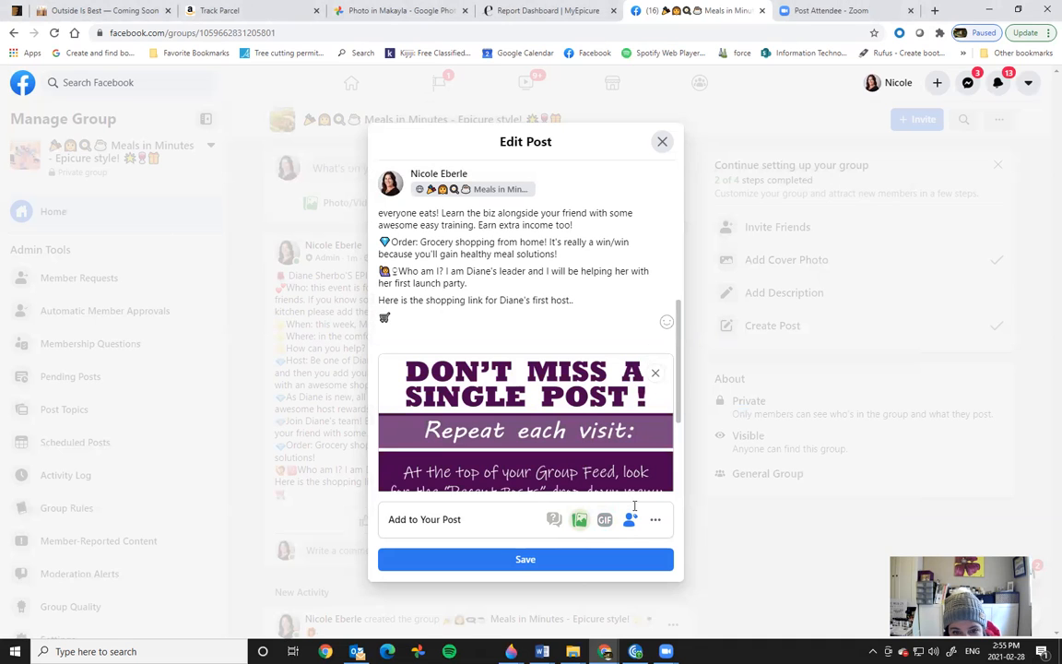
Step: Add four POST 1 images, INVITE MEMBERS.jpg through Post #1, 1.jpg, and save the post
{"action": "left_click", "coordinate": [579, 519]}
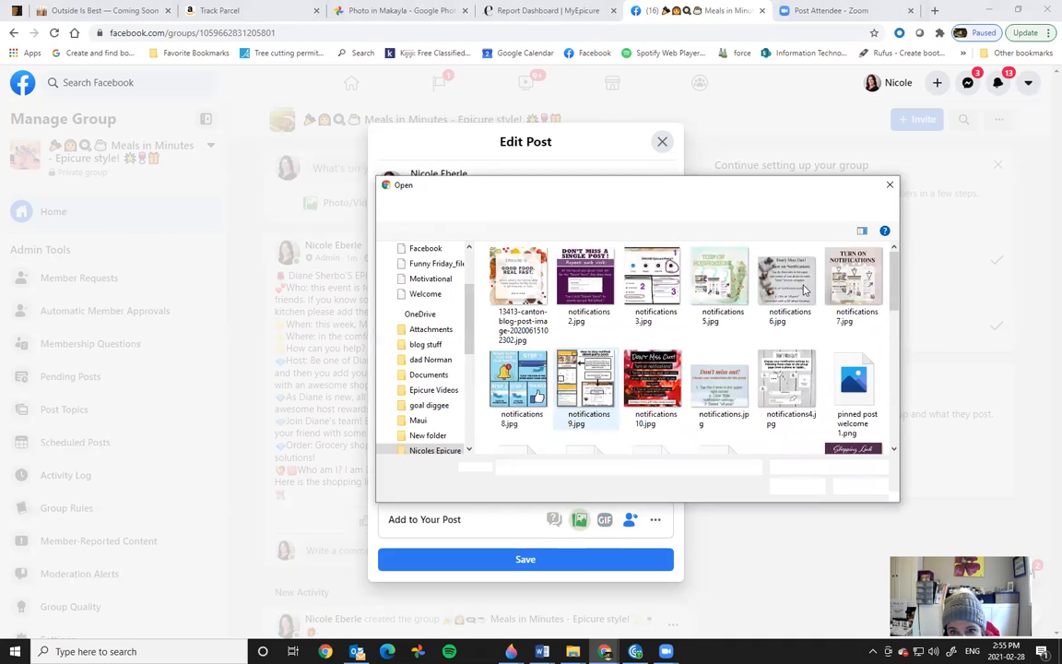
{"action": "left_click", "coordinate": [594, 207]}
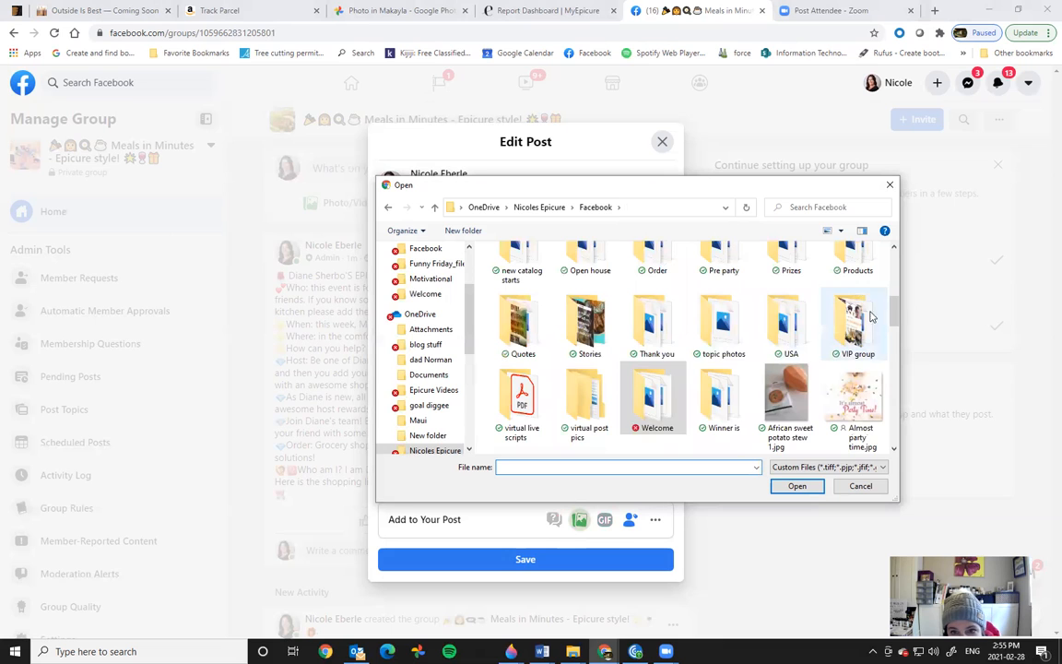
{"action": "double_click", "coordinate": [587, 396]}
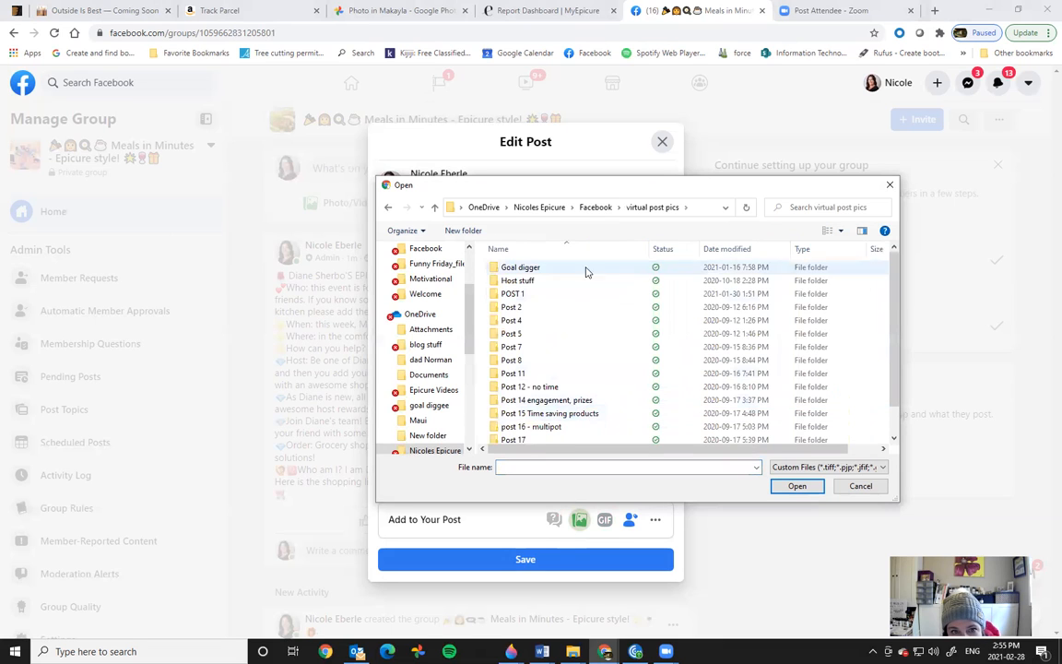
{"action": "double_click", "coordinate": [547, 295]}
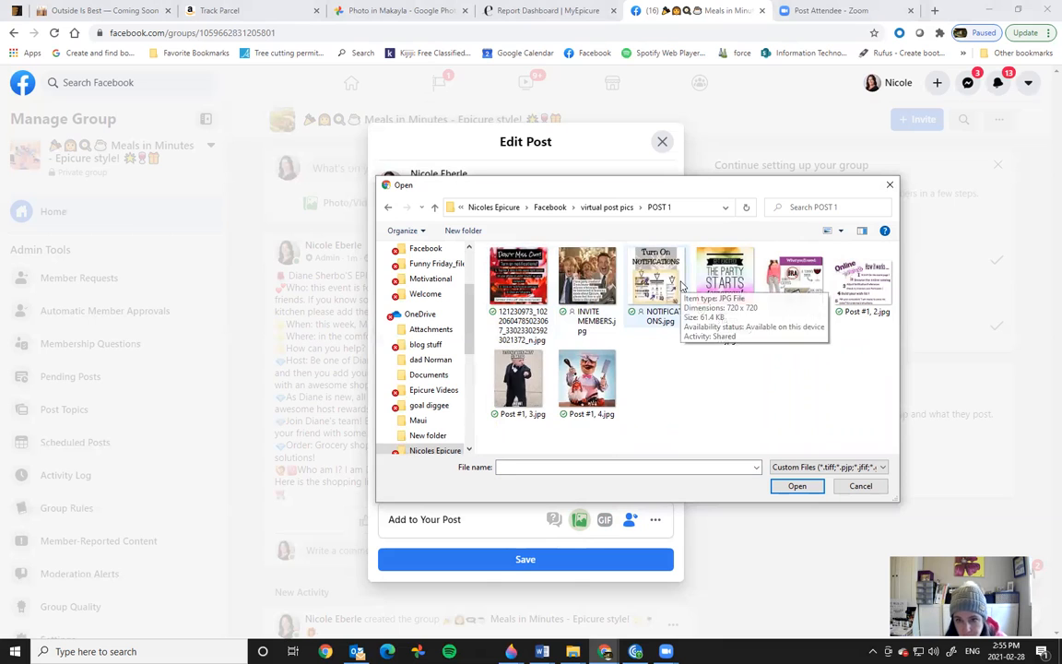
{"action": "left_click", "coordinate": [587, 288]}
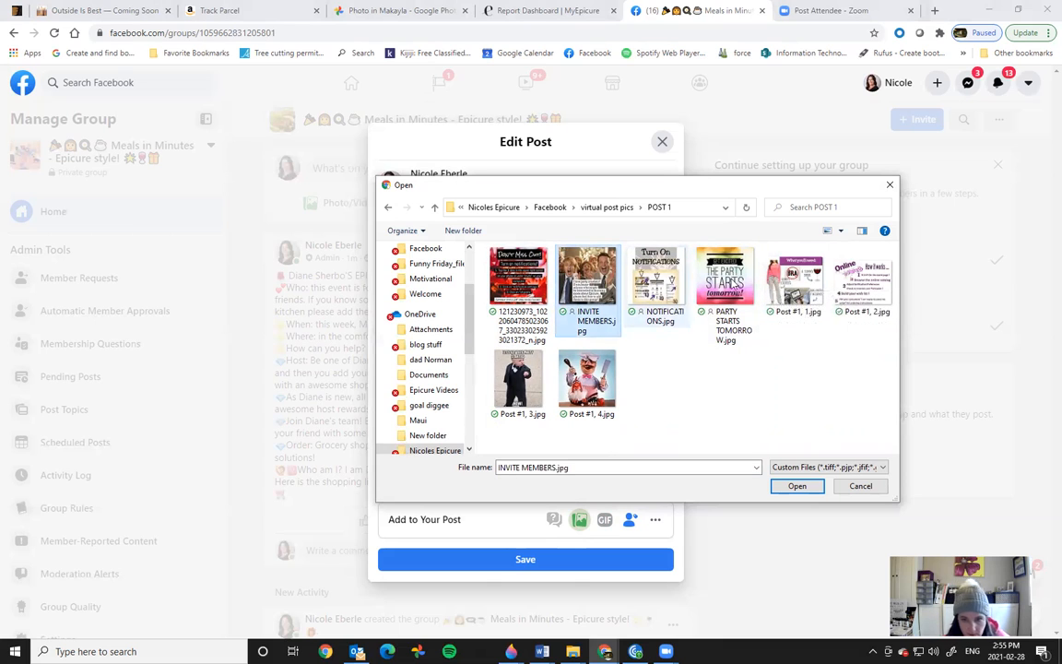
{"action": "left_click", "coordinate": [798, 290], "text": "shift"}
{"action": "left_click", "coordinate": [796, 486]}
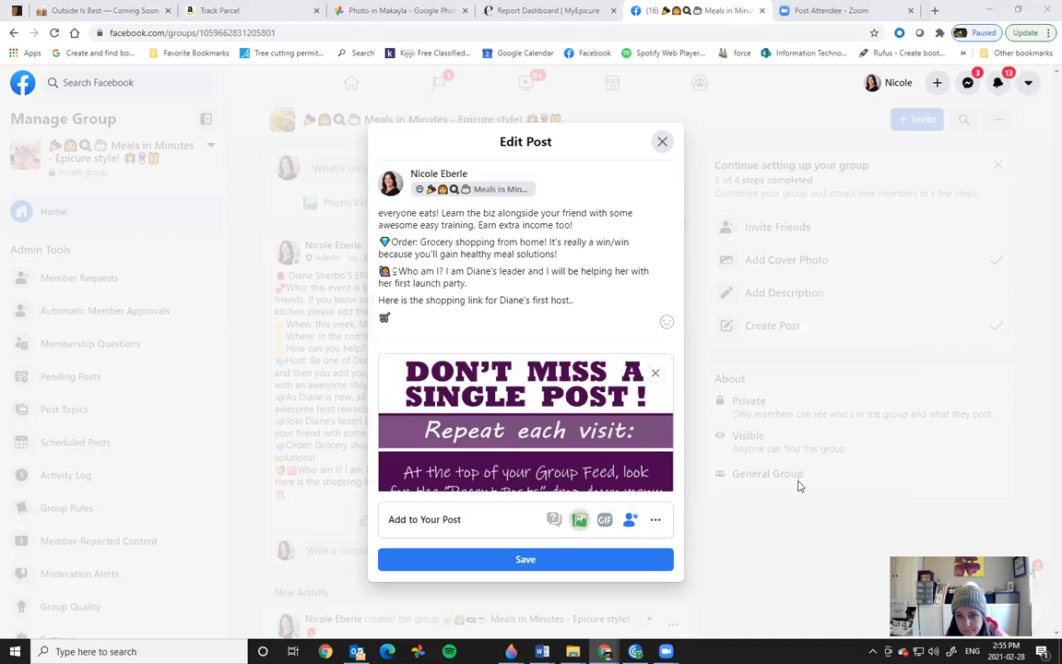
{"action": "left_click", "coordinate": [566, 567]}
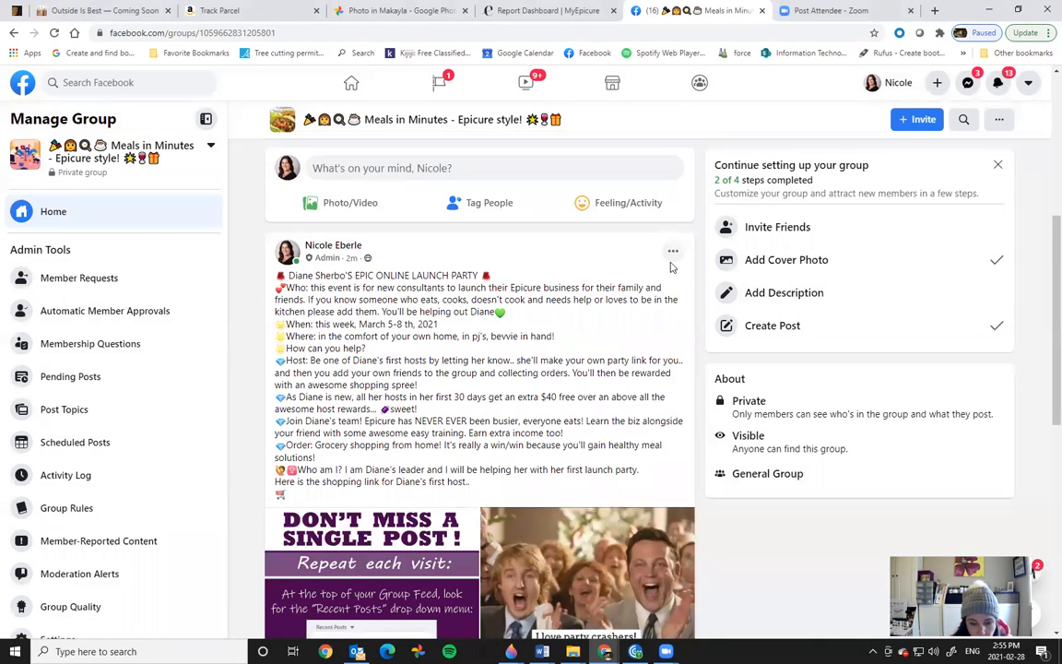
{"action": "mouse_move", "coordinate": [542, 651]}
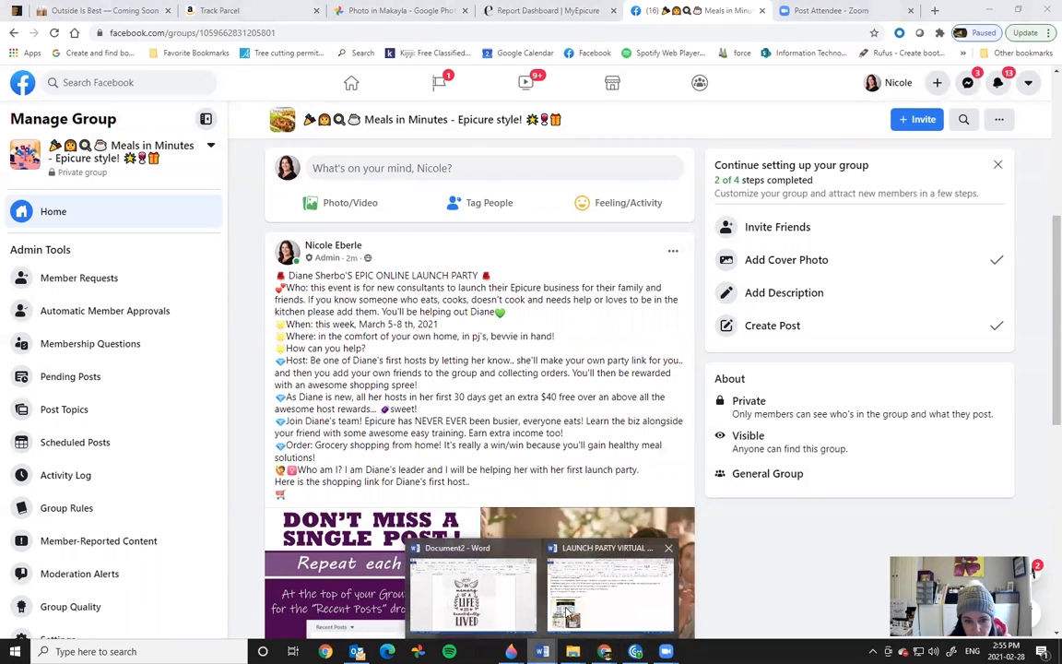
{"action": "left_click", "coordinate": [567, 609]}
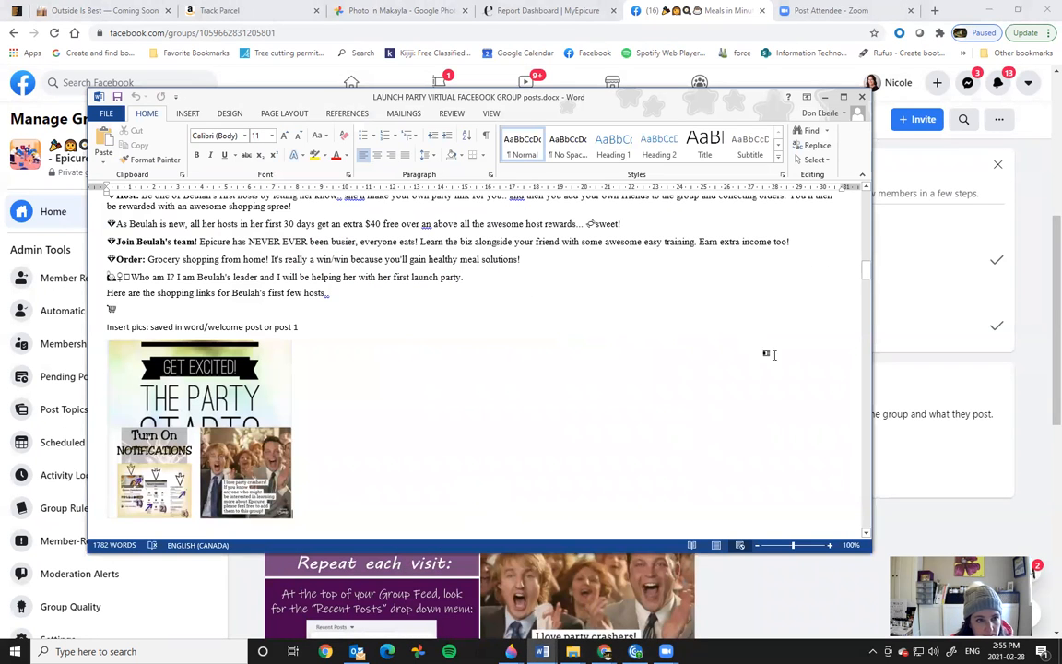
{"action": "left_click_drag", "start_coordinate": [864, 273], "coordinate": [867, 249]}
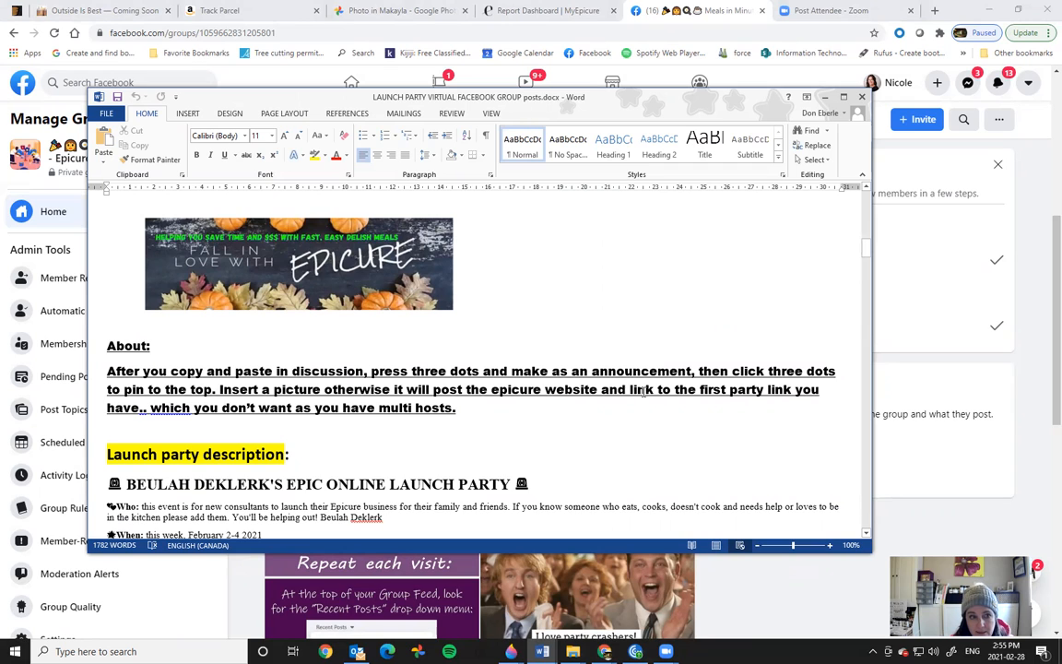
{"action": "left_click", "coordinate": [826, 97]}
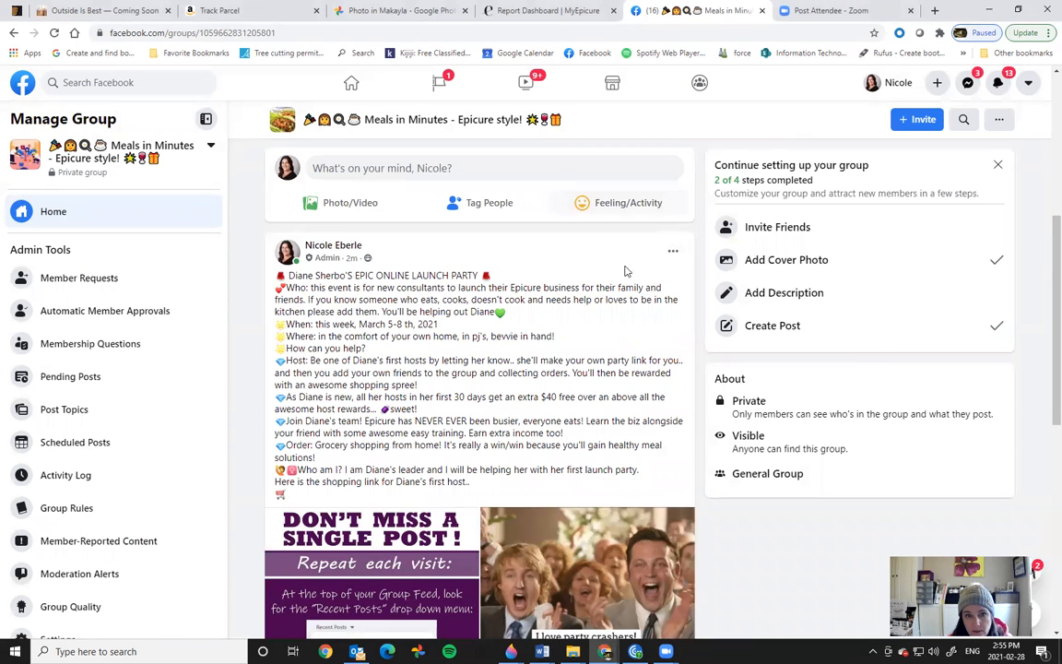
Step: Mark the launch post as an announcement and confirm its announcement status
{"action": "left_click", "coordinate": [673, 253]}
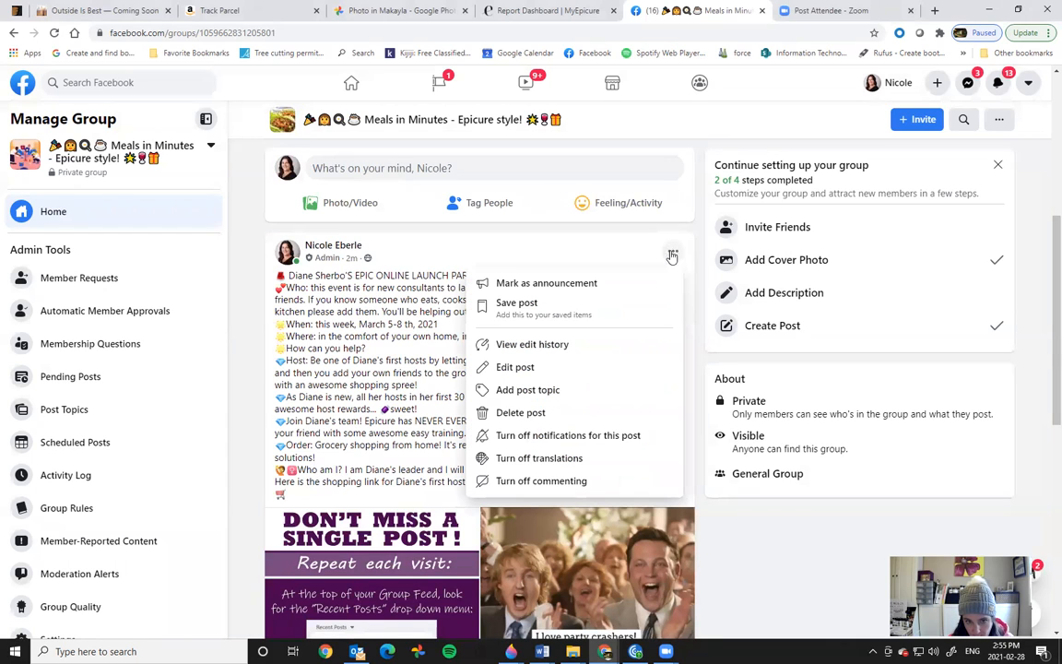
{"action": "left_click", "coordinate": [599, 288]}
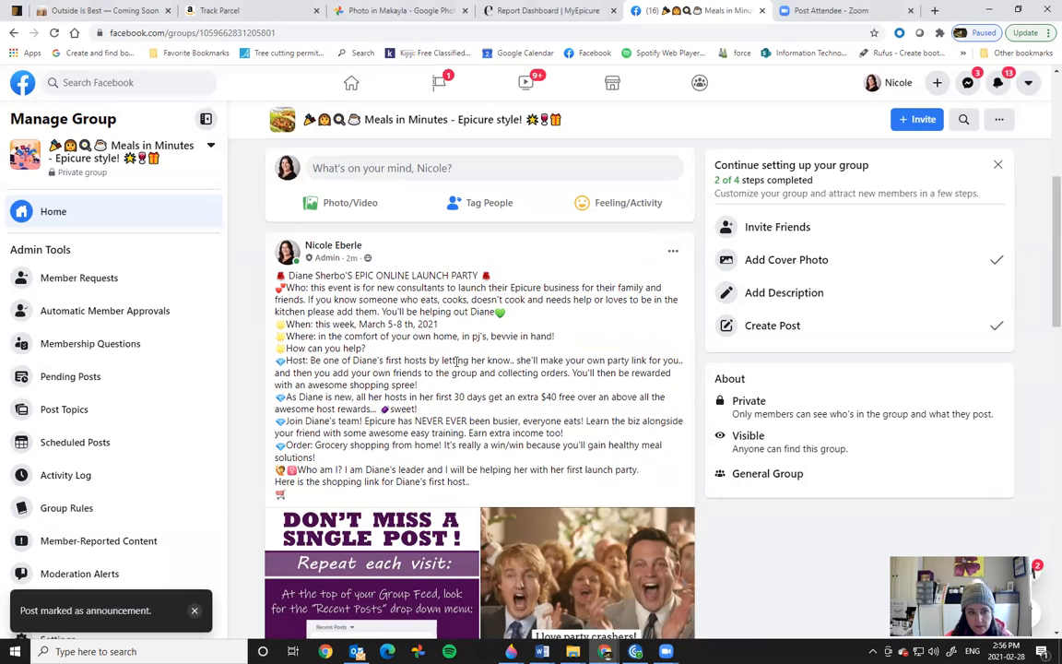
{"action": "scroll", "coordinate": [1044, 186], "scroll_direction": "up", "scroll_amount": 4}
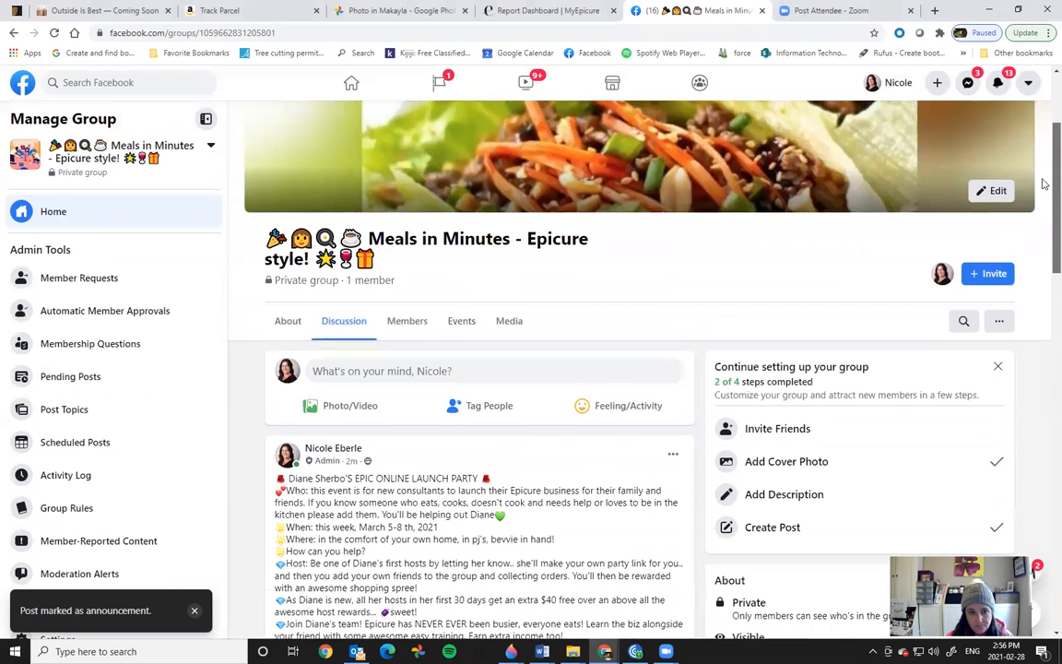
{"action": "scroll", "coordinate": [1043, 184], "scroll_direction": "down", "scroll_amount": 3}
{"action": "left_click", "coordinate": [673, 304]}
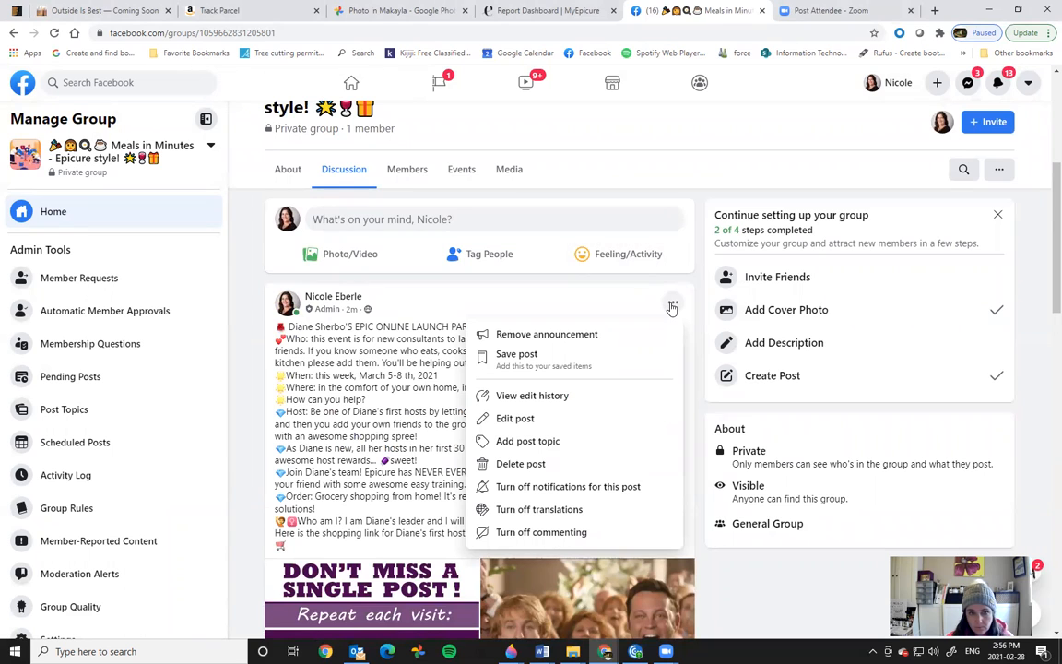
Step: Scroll the Discussion feed to review the launch post's five-image collage
{"action": "scroll", "coordinate": [1043, 184], "scroll_direction": "up", "scroll_amount": 2}
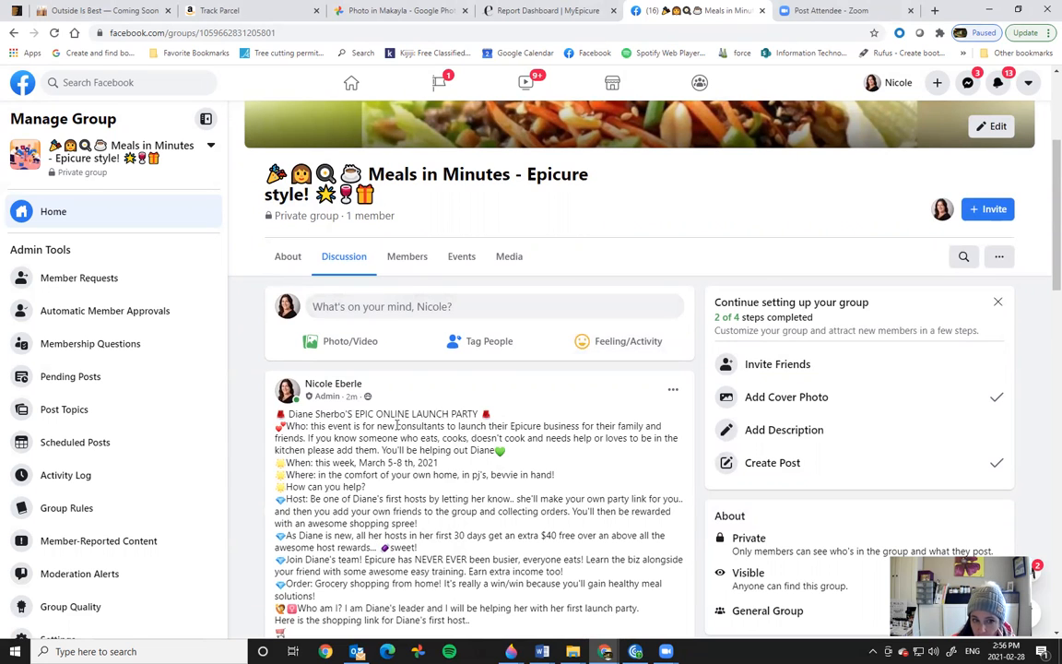
{"action": "scroll", "coordinate": [1043, 234], "scroll_direction": "down", "scroll_amount": 2}
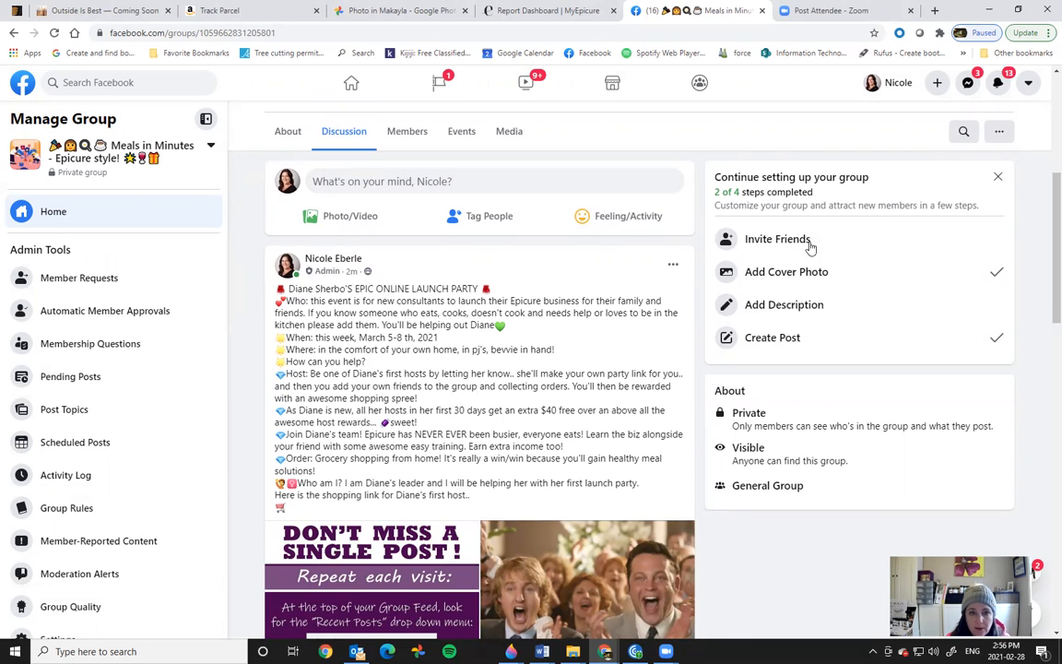
{"action": "scroll", "coordinate": [1043, 208], "scroll_direction": "down", "scroll_amount": 2}
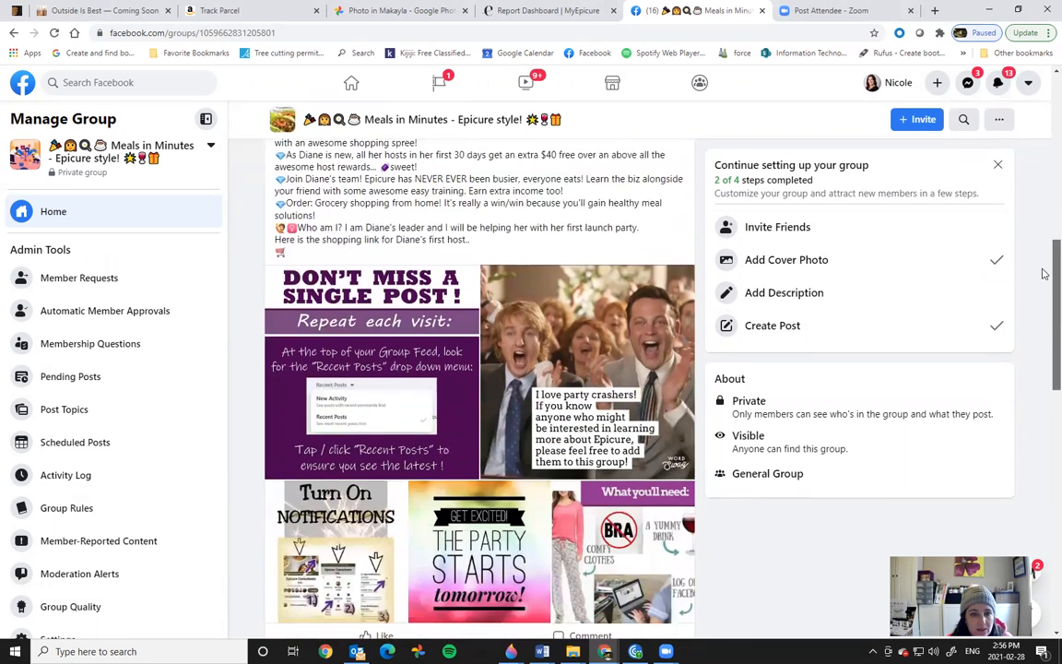
{"action": "scroll", "coordinate": [1043, 249], "scroll_direction": "up", "scroll_amount": 1}
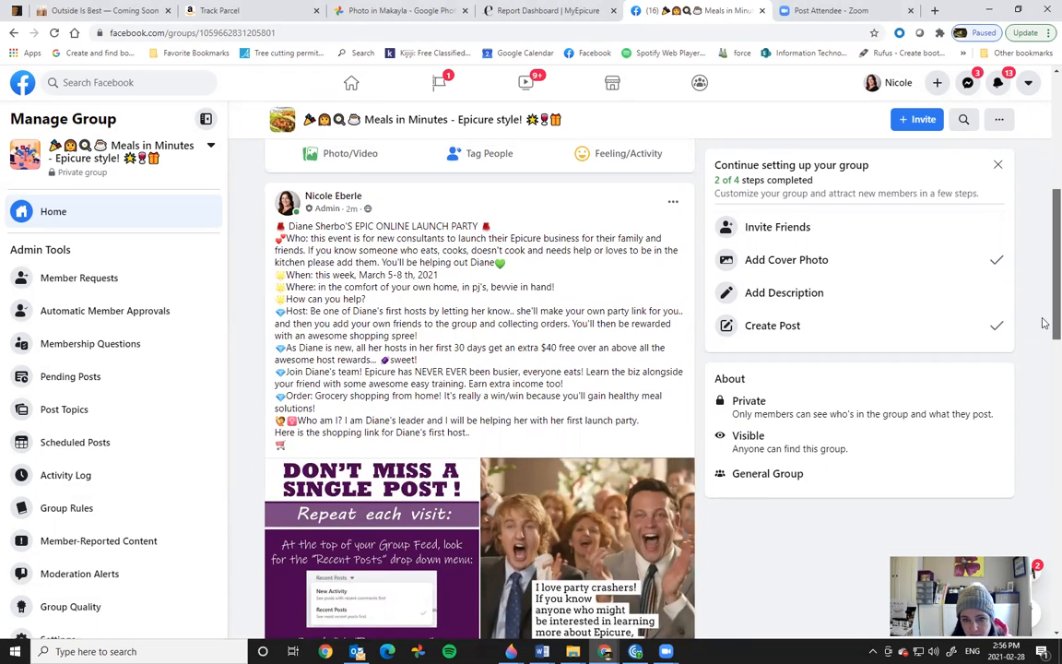
{"action": "scroll", "coordinate": [1045, 378], "scroll_direction": "down", "scroll_amount": 3}
{"action": "scroll", "coordinate": [1045, 378], "scroll_direction": "down", "scroll_amount": 2}
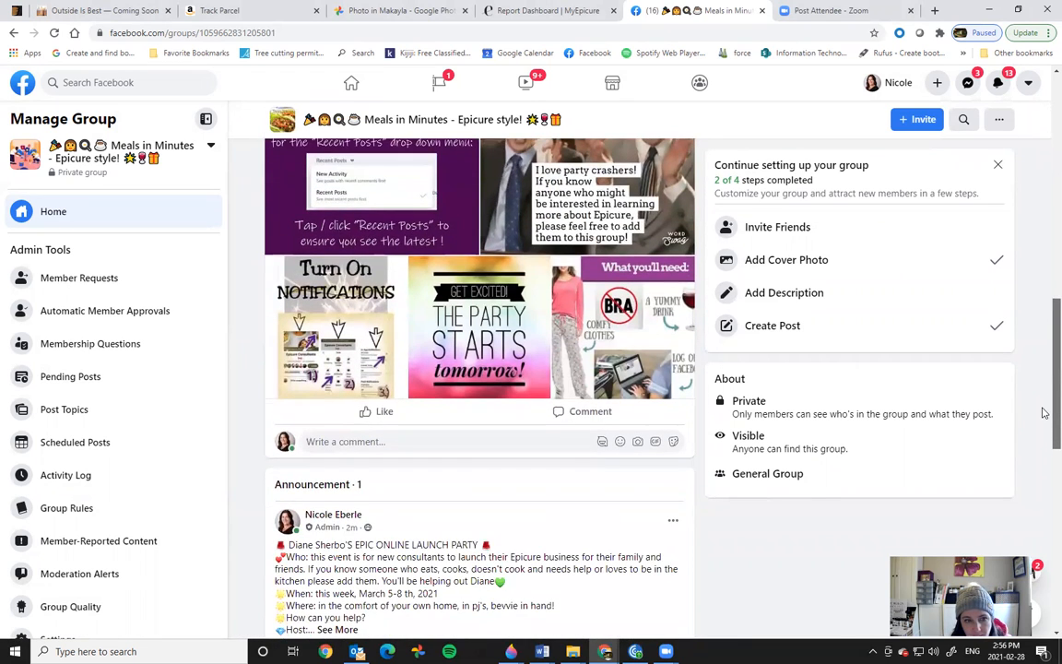
{"action": "scroll", "coordinate": [1042, 412], "scroll_direction": "up", "scroll_amount": 1}
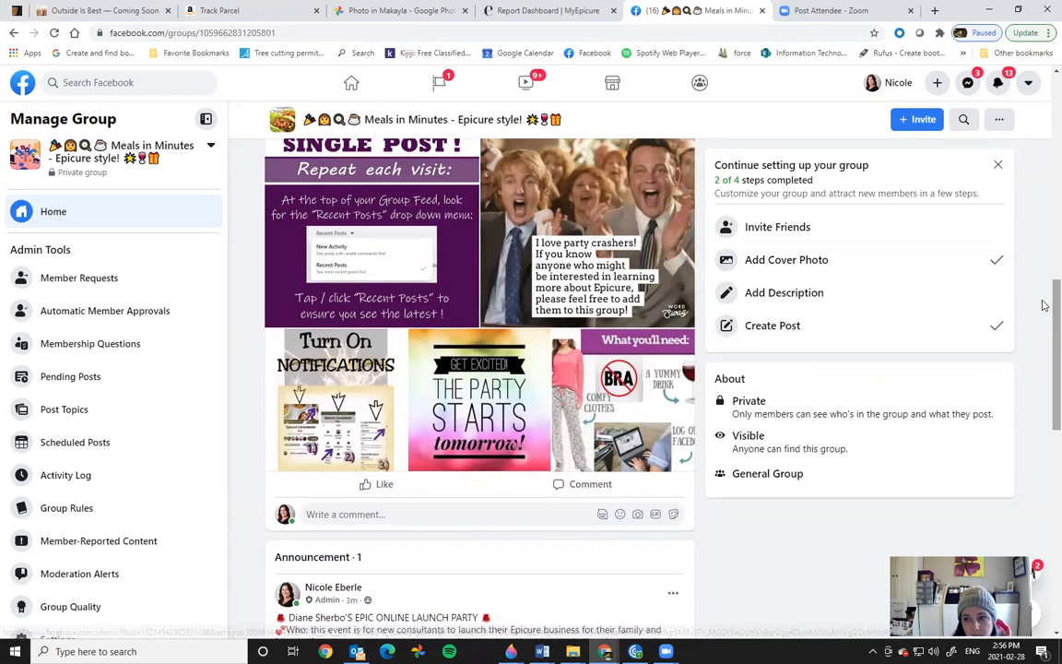
{"action": "scroll", "coordinate": [1043, 289], "scroll_direction": "up", "scroll_amount": 1}
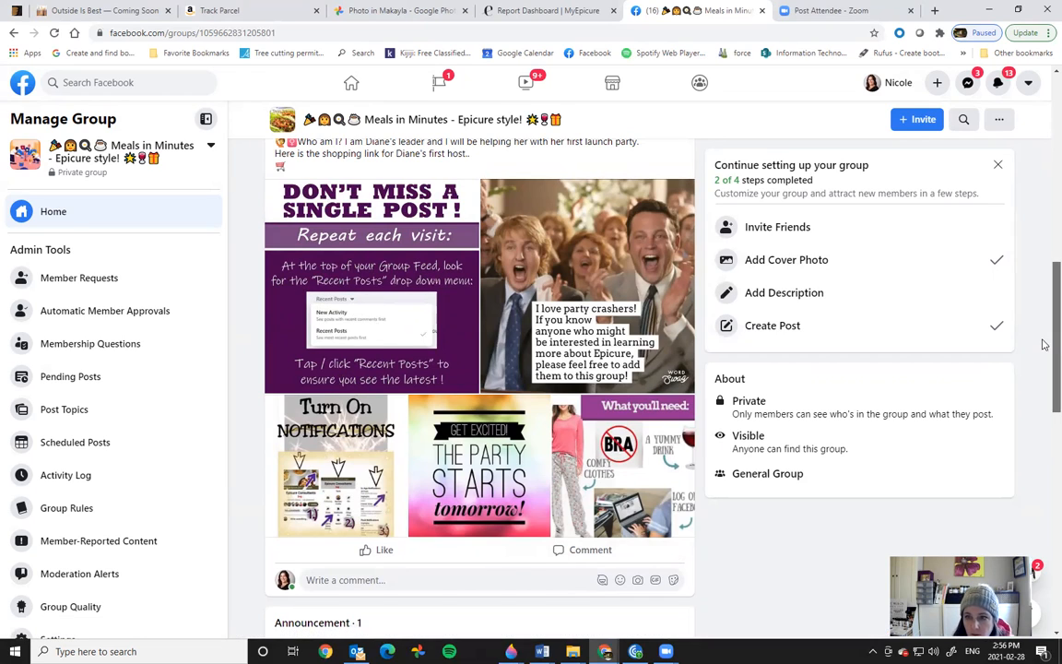
{"action": "scroll", "coordinate": [730, 346], "scroll_direction": "up", "scroll_amount": 1}
{"action": "left_click", "coordinate": [426, 355]}
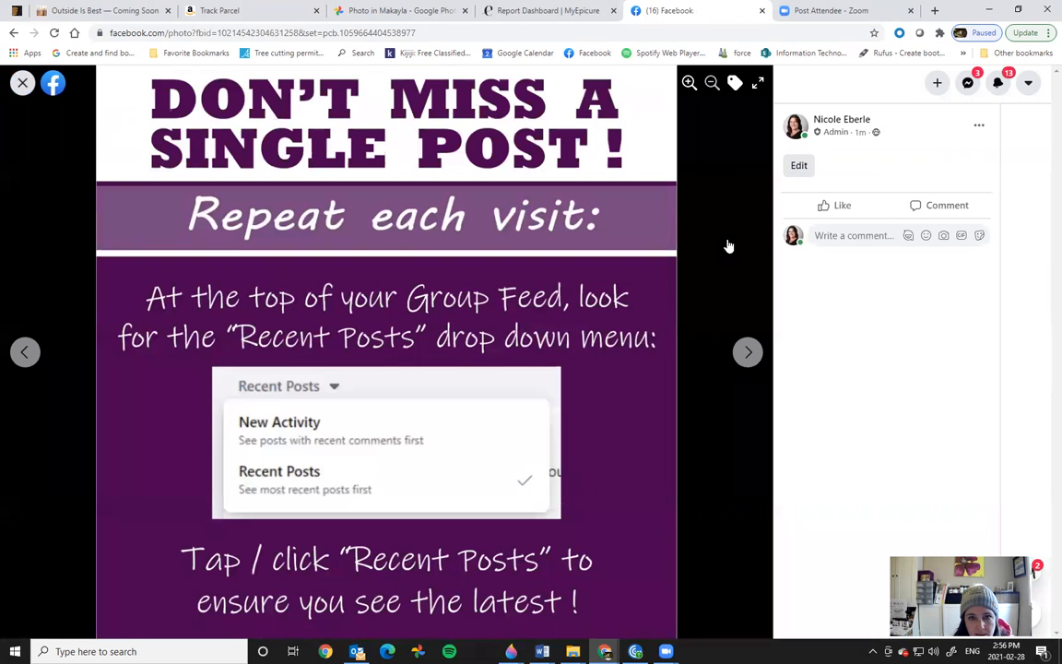
{"action": "left_click", "coordinate": [22, 84]}
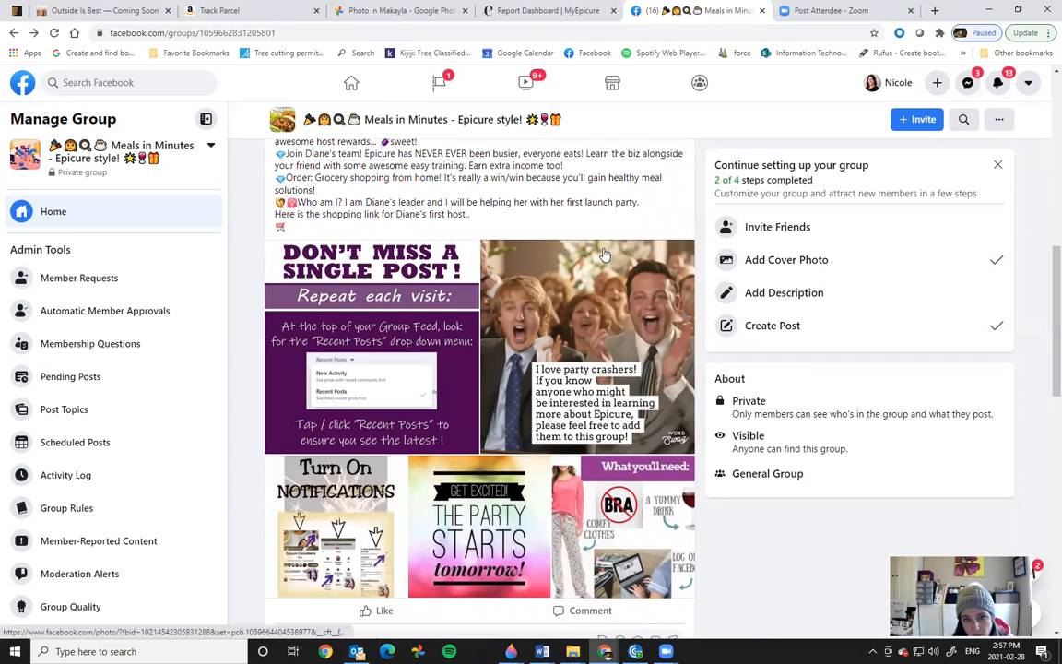
{"action": "scroll", "coordinate": [1042, 345], "scroll_direction": "down", "scroll_amount": 3}
{"action": "left_click_drag", "start_coordinate": [1044, 351], "coordinate": [1042, 129]}
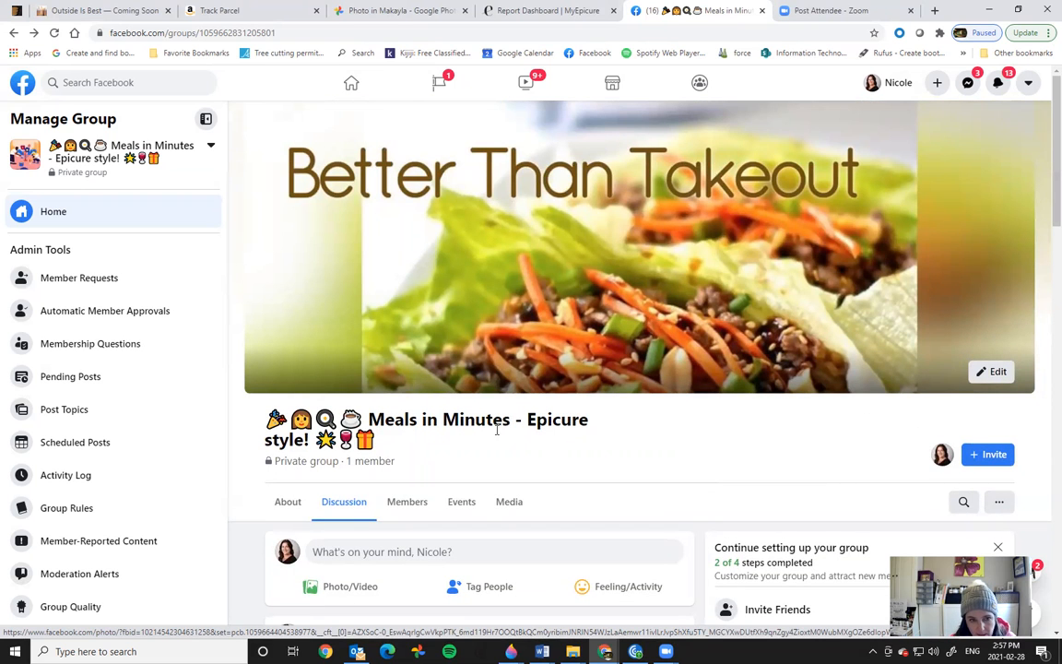
{"action": "left_click_drag", "start_coordinate": [1043, 261], "coordinate": [1044, 330]}
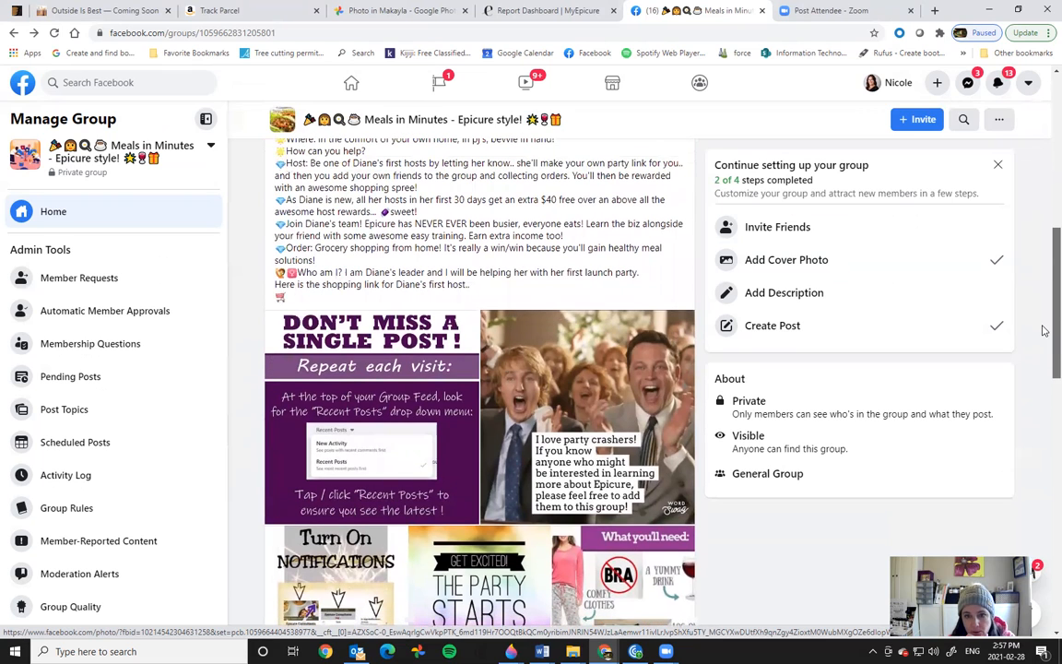
Step: Open the new consultant's Messenger chat and follow the shared Epicure shopping link
{"action": "left_click", "coordinate": [968, 83]}
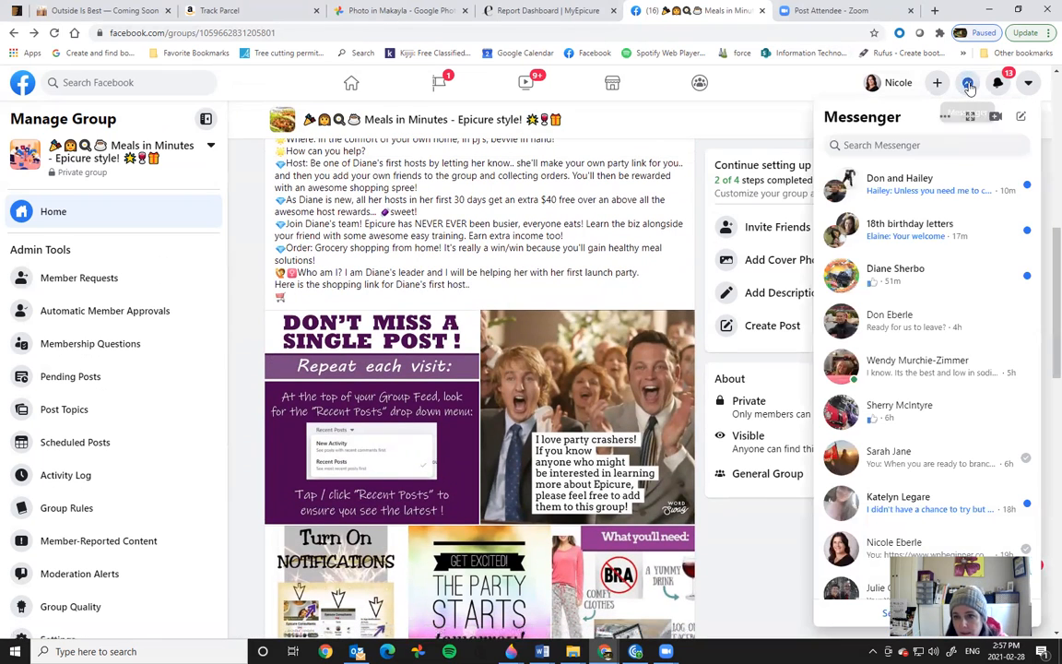
{"action": "left_click", "coordinate": [928, 274]}
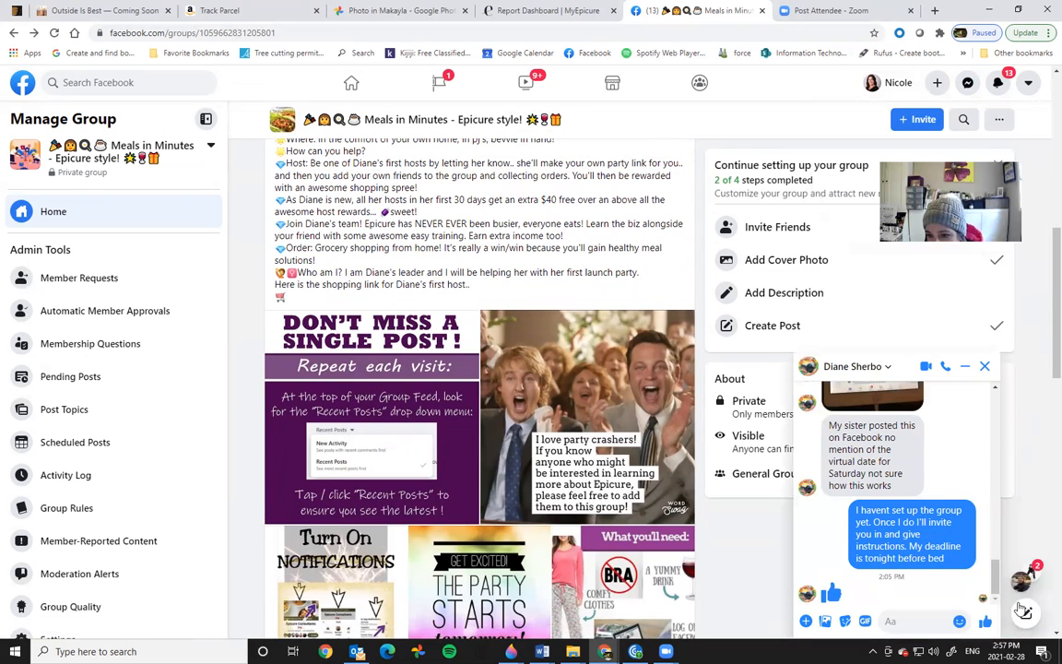
{"action": "left_click_drag", "start_coordinate": [994, 583], "coordinate": [1016, 531]}
{"action": "left_click", "coordinate": [879, 491]}
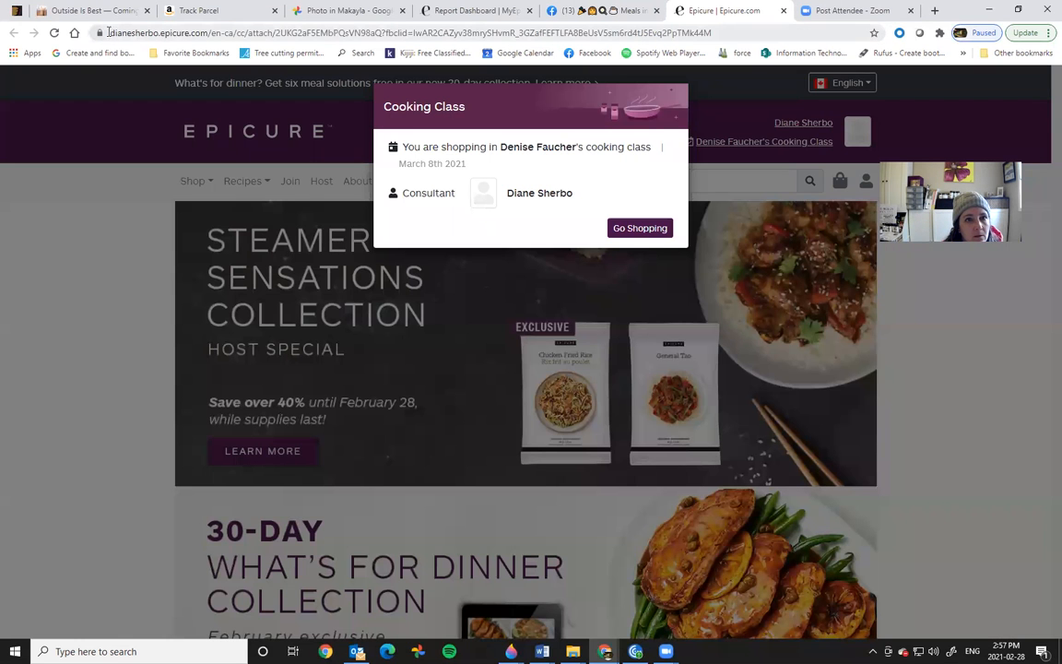
Step: Copy the Epicure cooking class shopping page's full URL and open a new tab
{"action": "left_click_drag", "start_coordinate": [109, 32], "coordinate": [713, 39]}
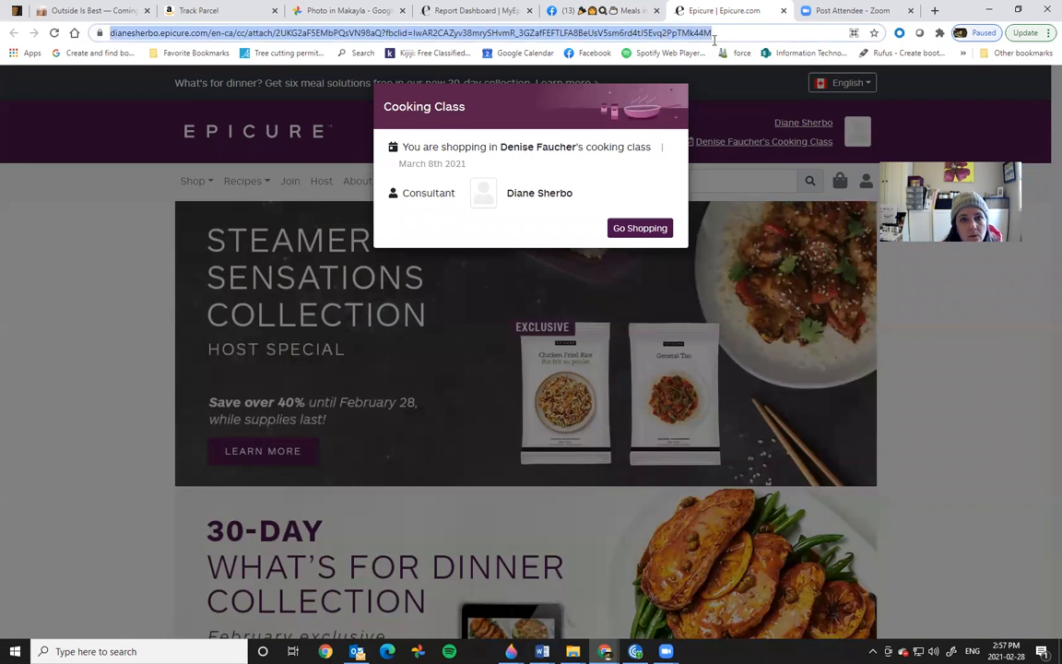
{"action": "right_click", "coordinate": [517, 35]}
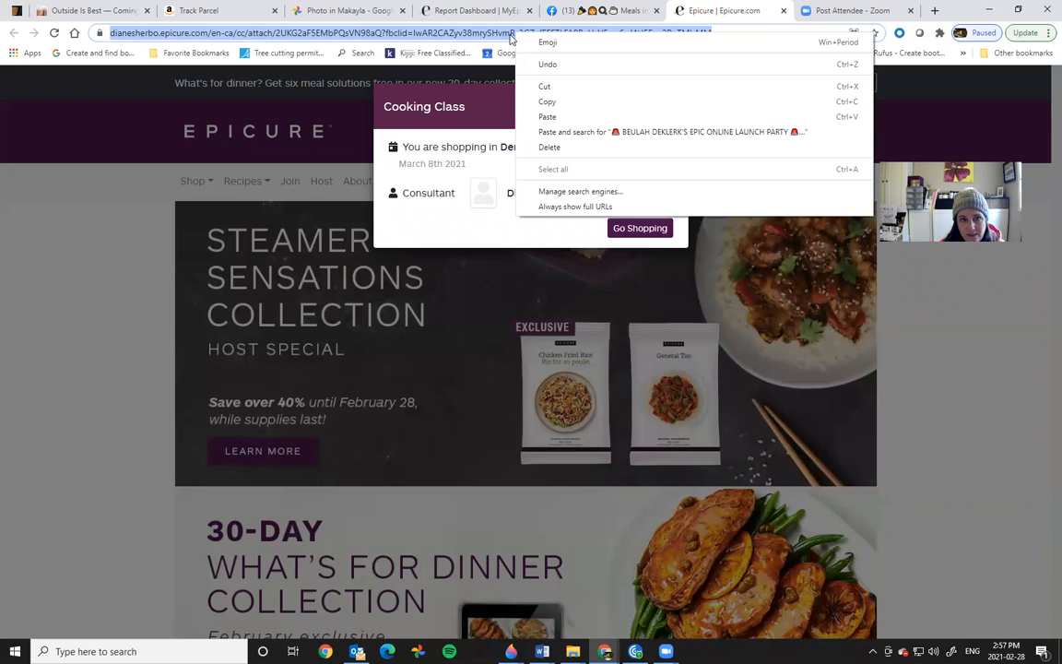
{"action": "left_click", "coordinate": [547, 101]}
{"action": "left_click", "coordinate": [936, 11]}
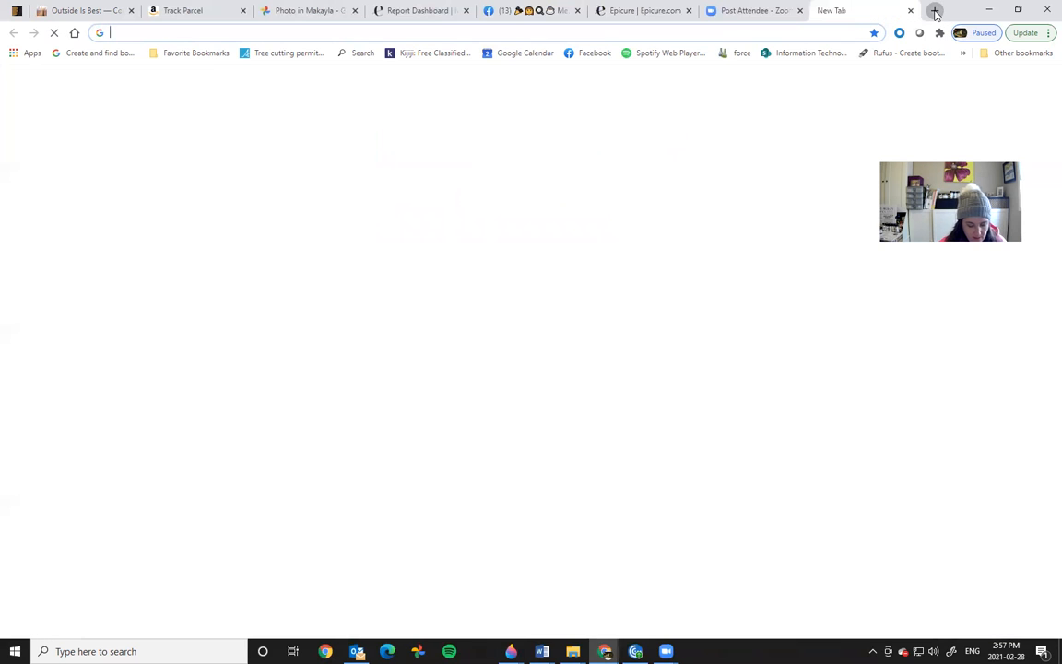
{"action": "type", "text": "bit"}
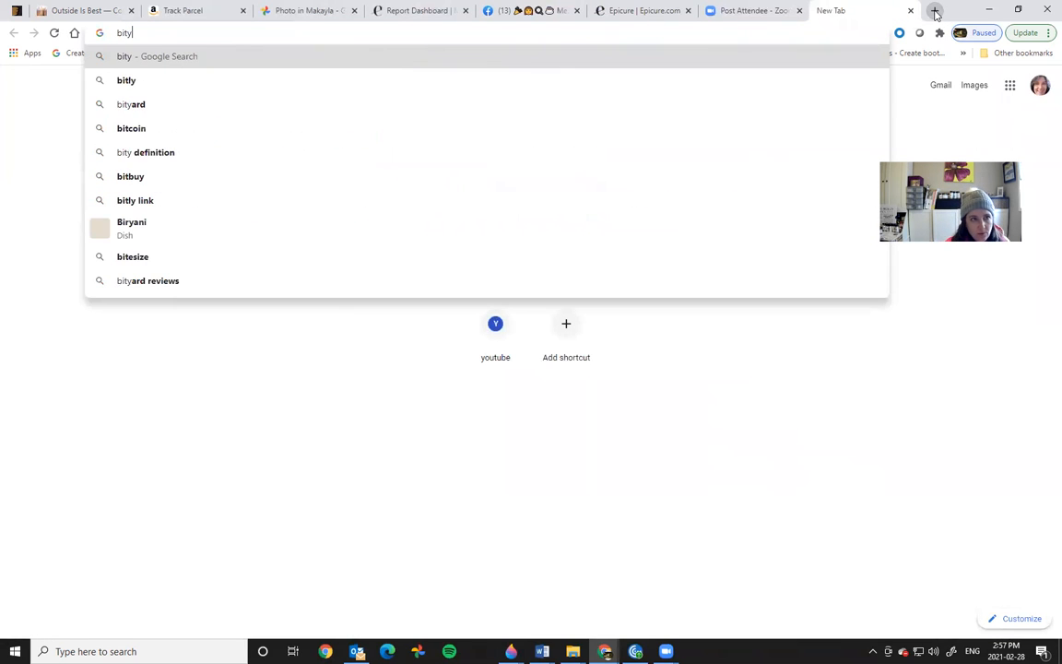
{"action": "type", "text": "ly"}
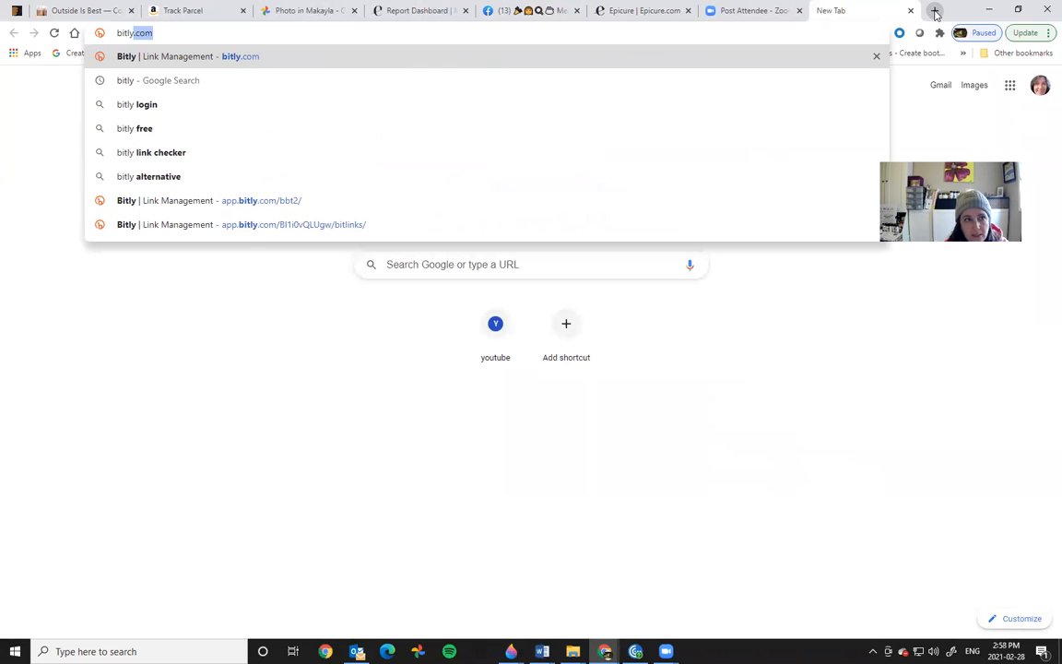
{"action": "key", "text": "Return"}
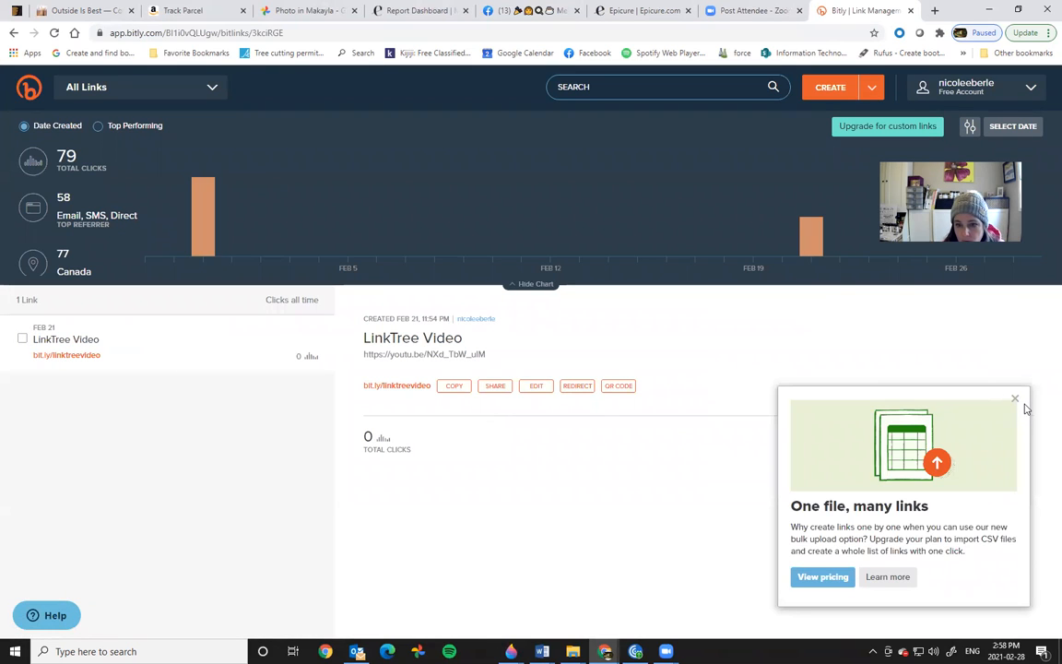
{"action": "left_click", "coordinate": [1015, 398]}
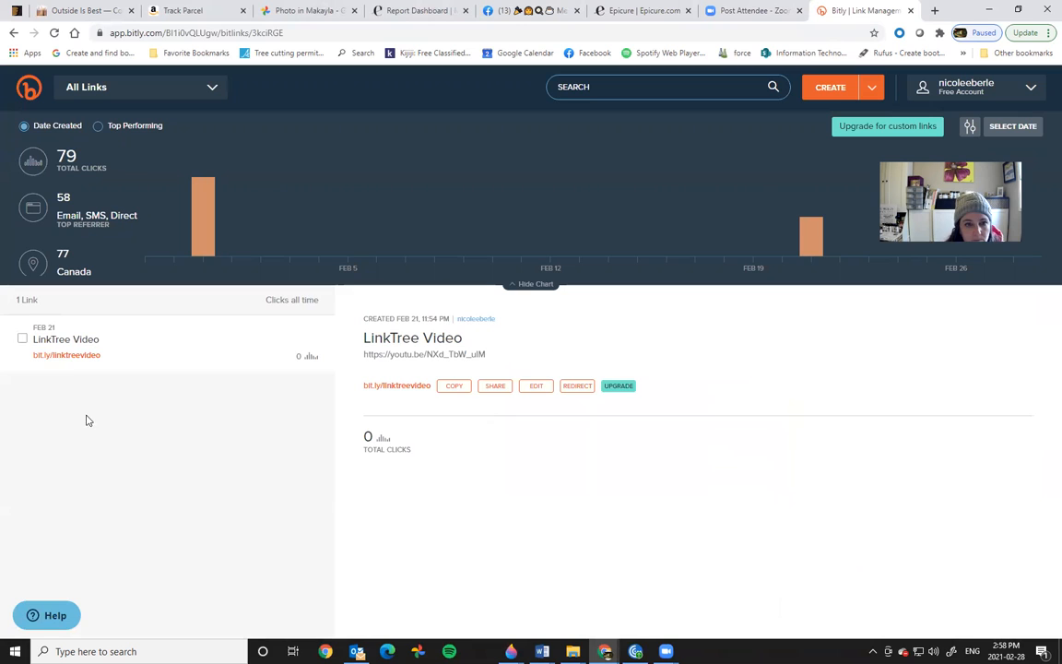
{"action": "left_click", "coordinate": [821, 92]}
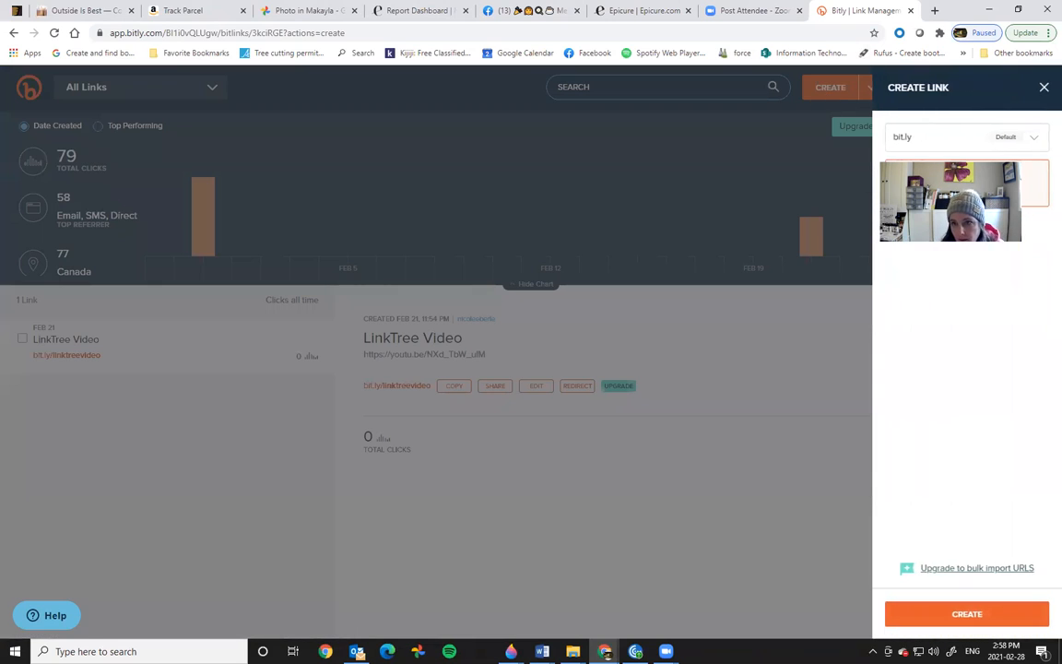
{"action": "left_click_drag", "start_coordinate": [959, 200], "coordinate": [738, 544]}
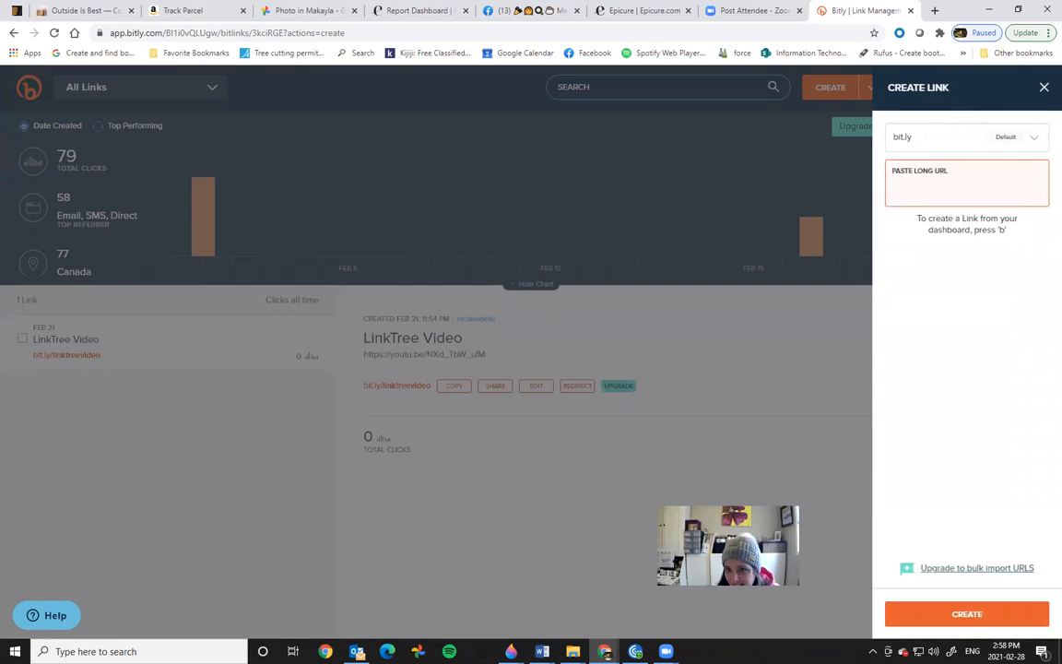
{"action": "right_click", "coordinate": [907, 186]}
{"action": "left_click", "coordinate": [939, 286]}
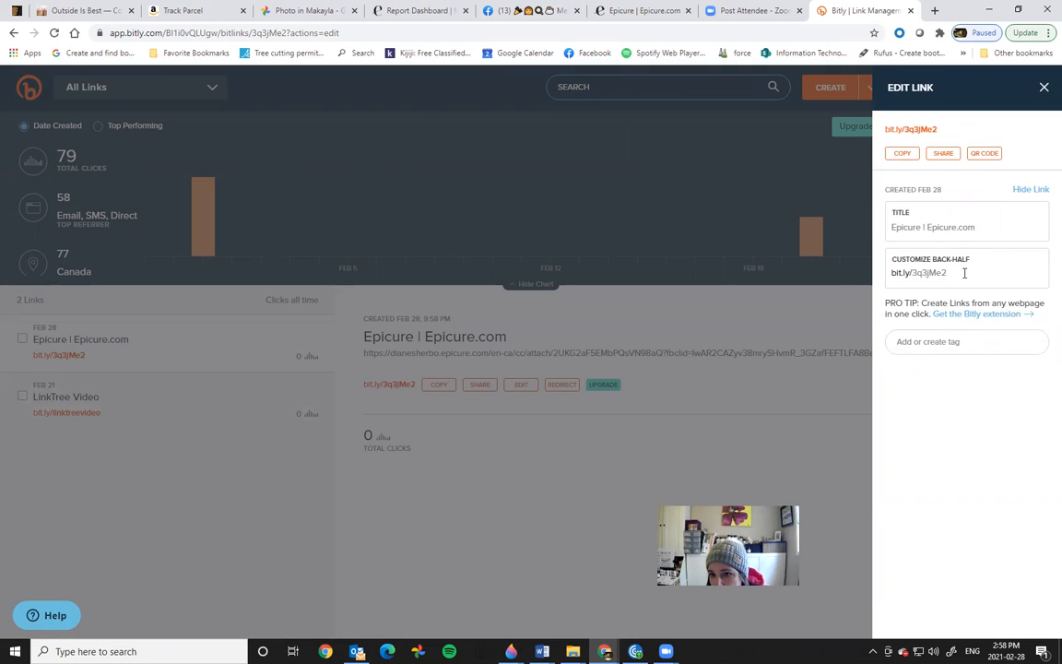
Step: Change the Bitly link's back-half to the host's name plus 'party', then return to Facebook
{"action": "left_click_drag", "start_coordinate": [915, 273], "coordinate": [949, 273]}
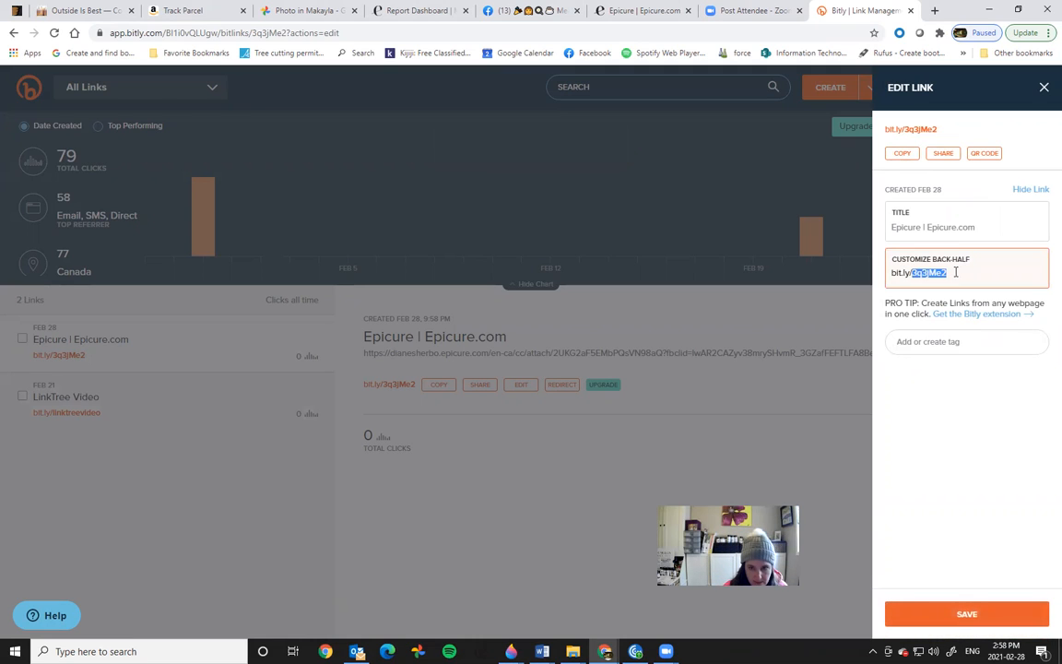
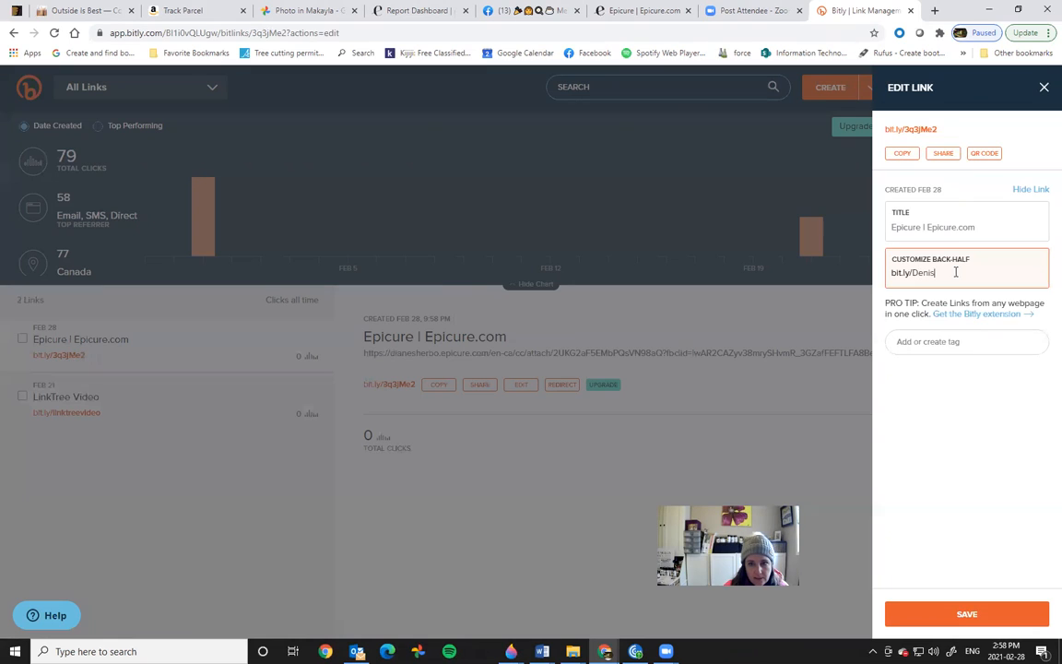
{"action": "type", "text": "party"}
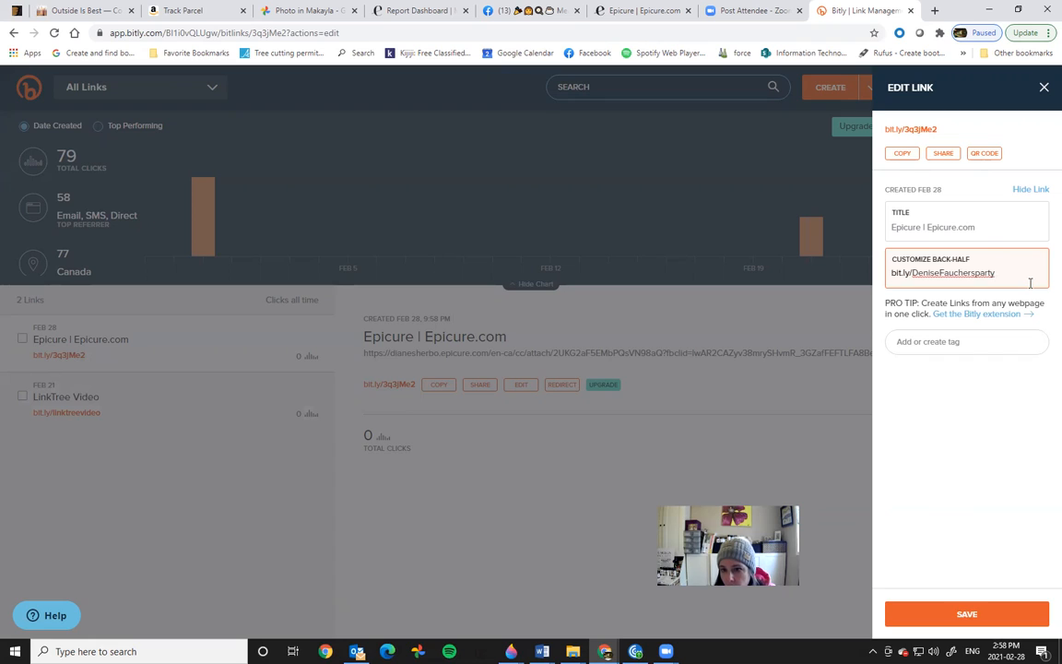
{"action": "key", "text": "Return"}
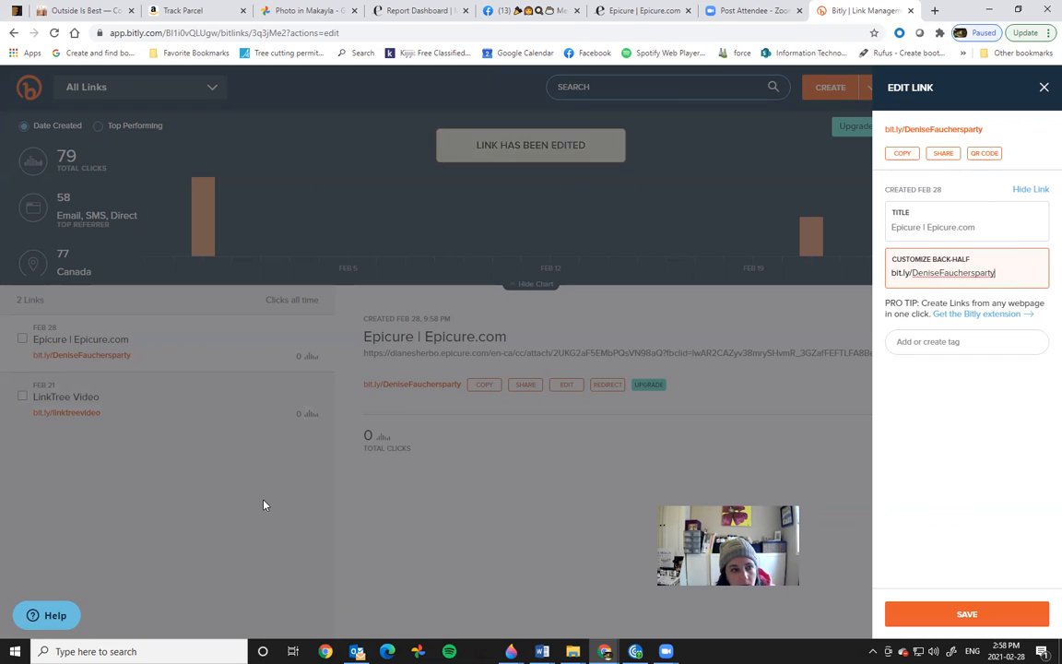
{"action": "left_click", "coordinate": [158, 374]}
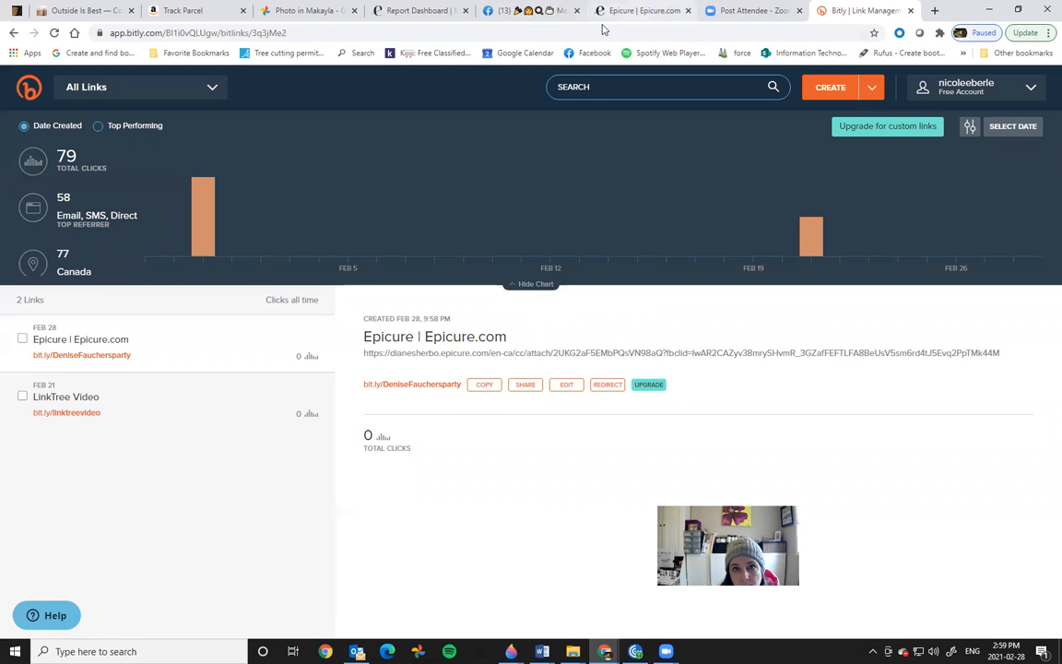
{"action": "left_click", "coordinate": [542, 11]}
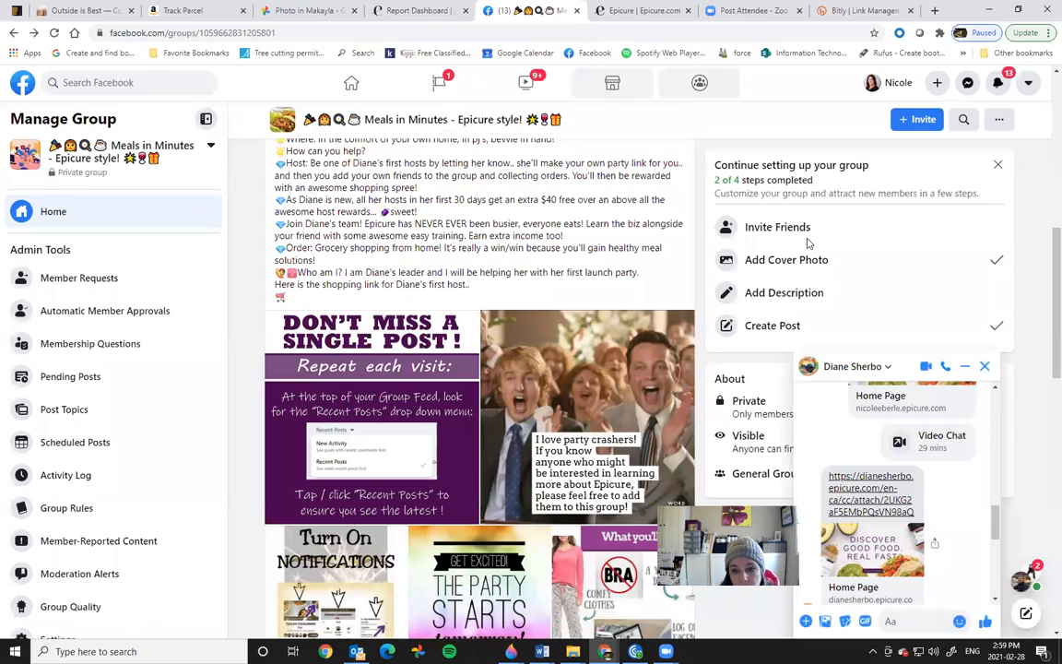
Step: Paste the custom bit.ly link after the cart emoji in the launch post, save, and test it
{"action": "left_click", "coordinate": [985, 367]}
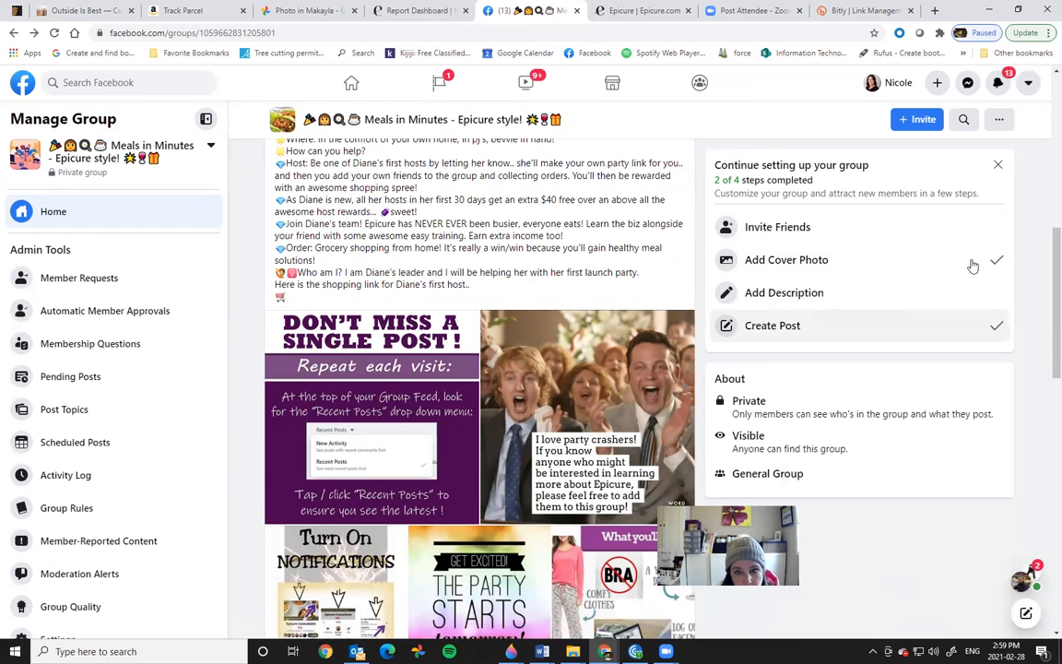
{"action": "scroll", "coordinate": [429, 309], "scroll_direction": "up", "scroll_amount": 2}
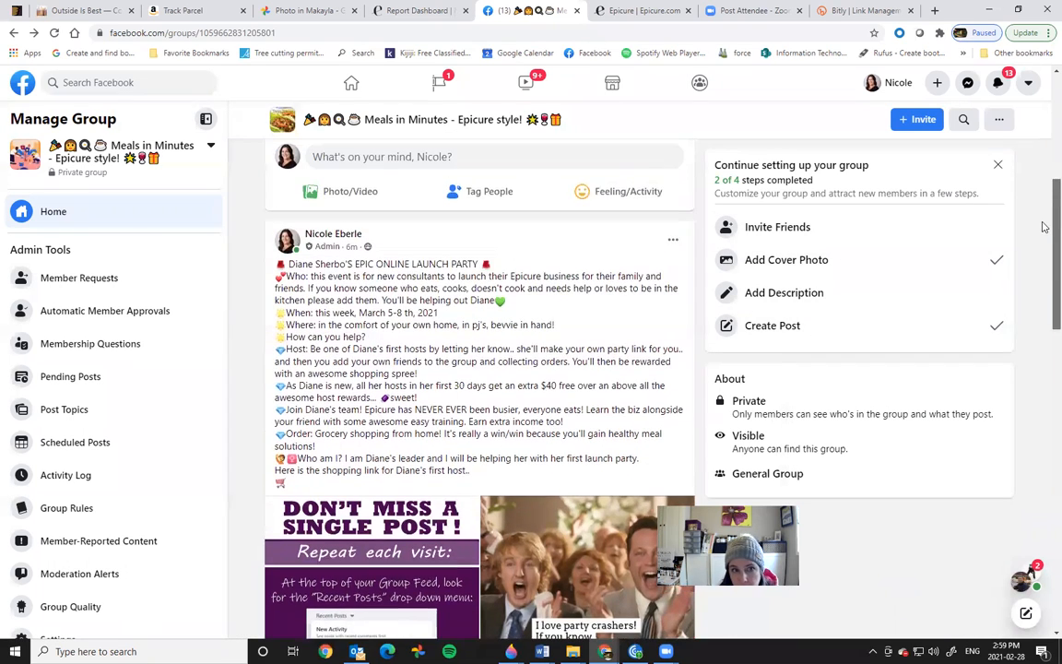
{"action": "left_click", "coordinate": [672, 243]}
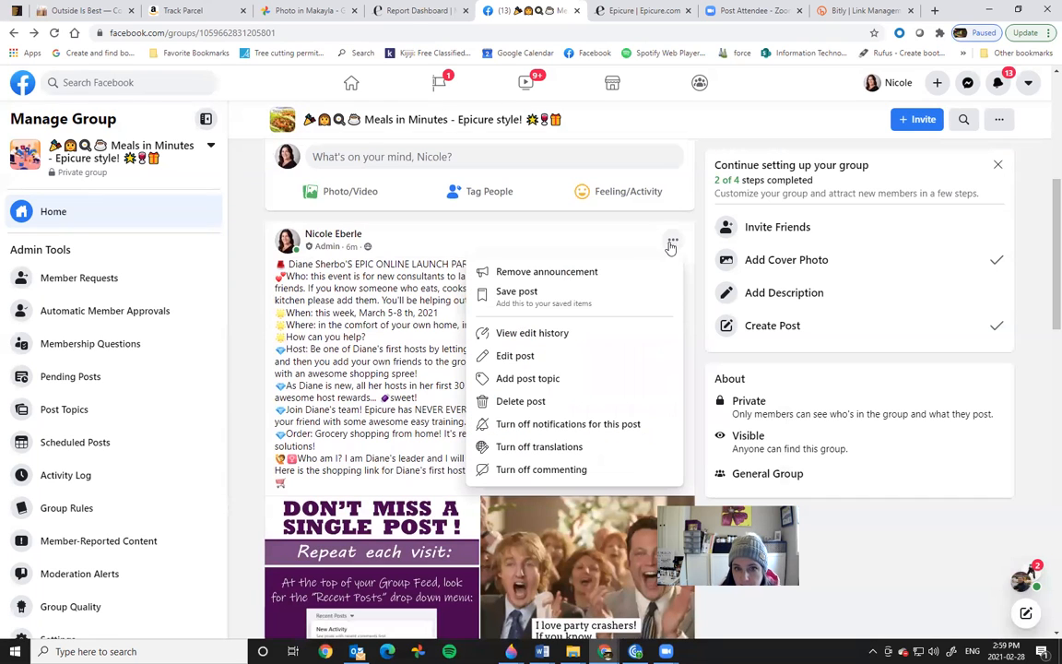
{"action": "left_click", "coordinate": [538, 360]}
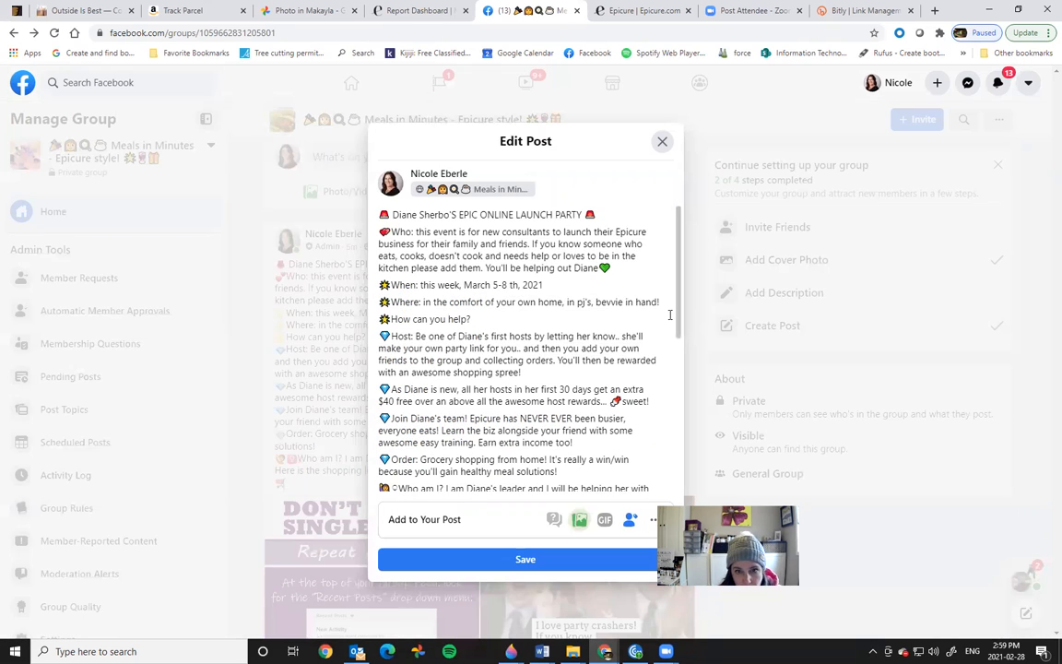
{"action": "scroll", "coordinate": [678, 325], "scroll_direction": "down", "scroll_amount": 3}
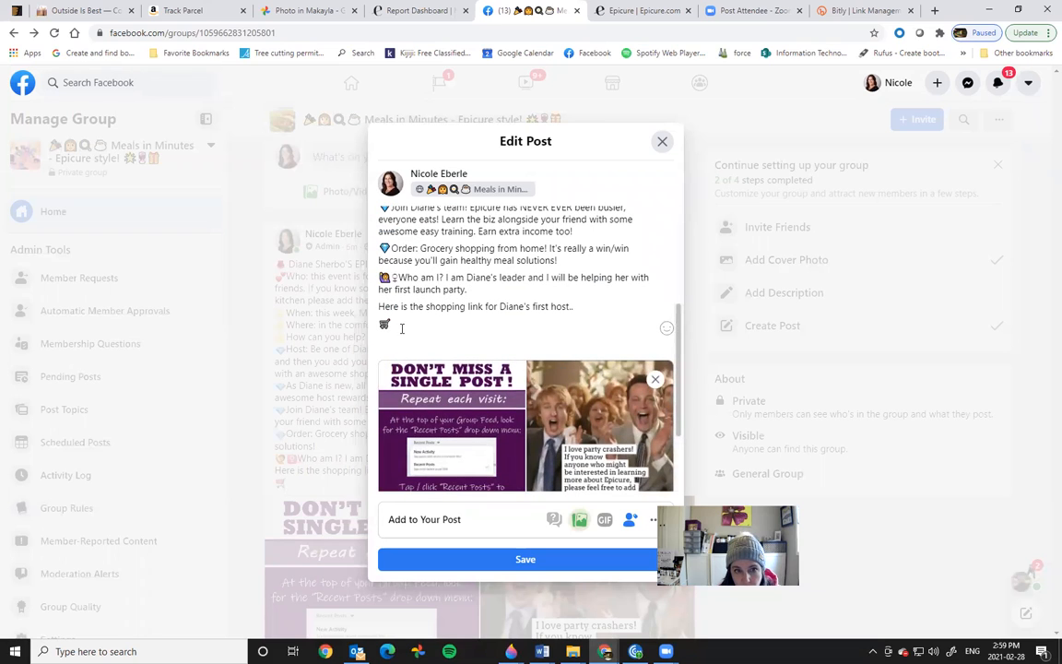
{"action": "right_click", "coordinate": [403, 320]}
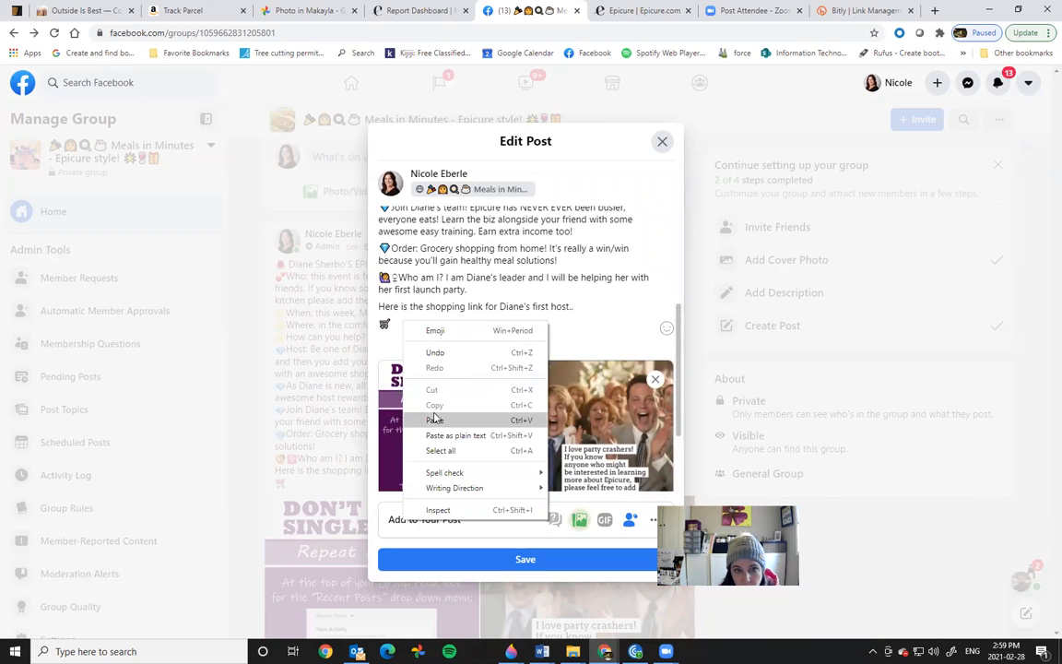
{"action": "left_click", "coordinate": [394, 376]}
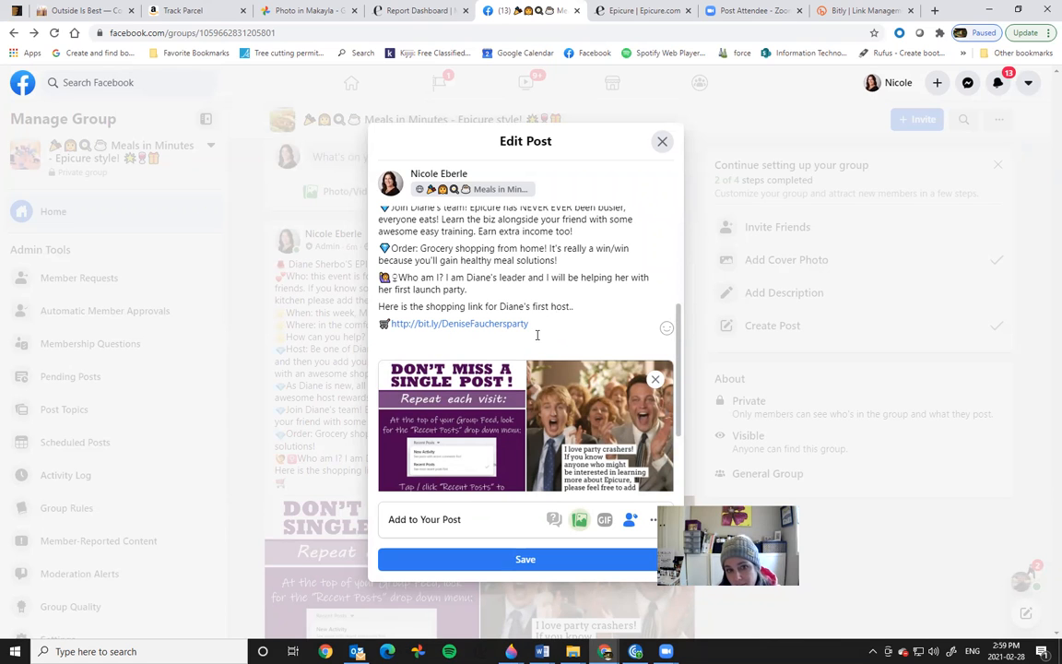
{"action": "left_click", "coordinate": [552, 563]}
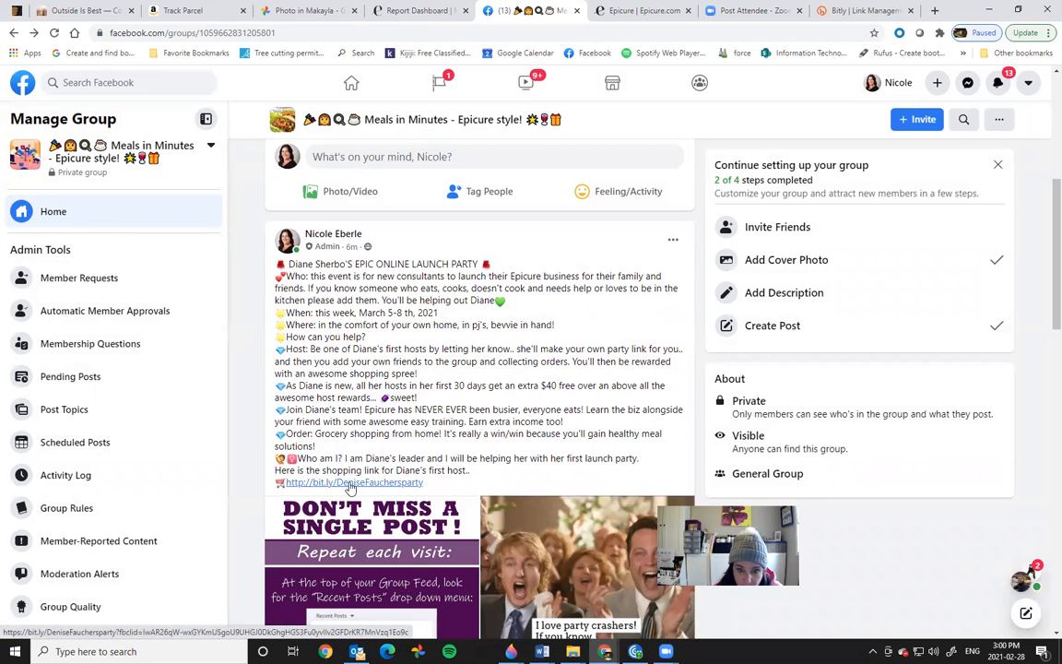
{"action": "left_click", "coordinate": [350, 484]}
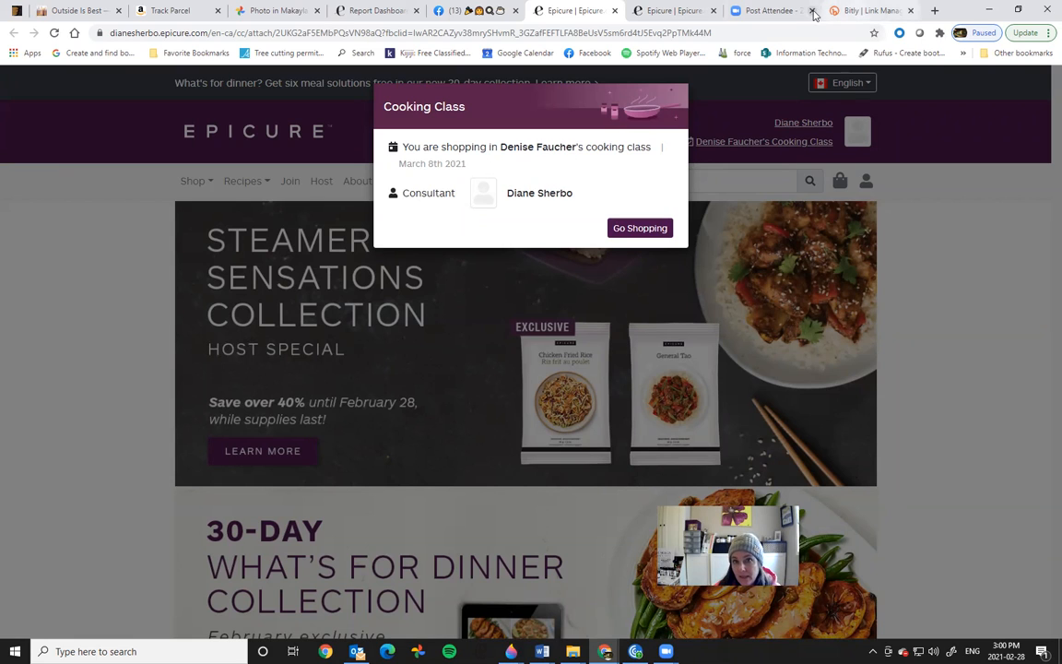
Step: Check that the Epicure page is the host's cooking class shop, then return to the group feed's launch post
{"action": "left_click", "coordinate": [687, 11]}
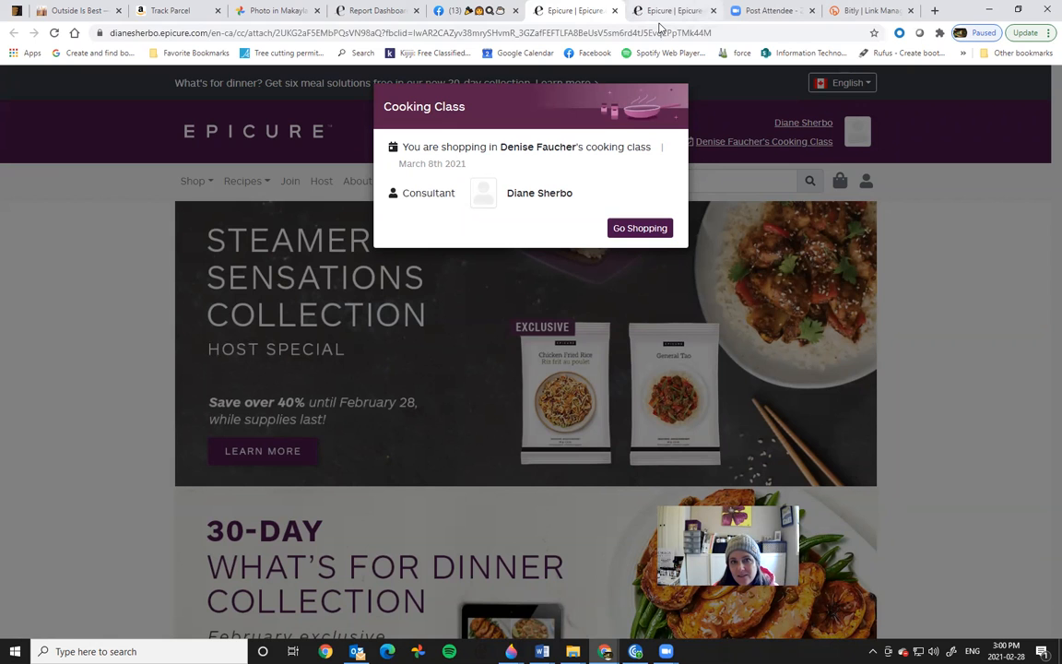
{"action": "left_click", "coordinate": [717, 27]}
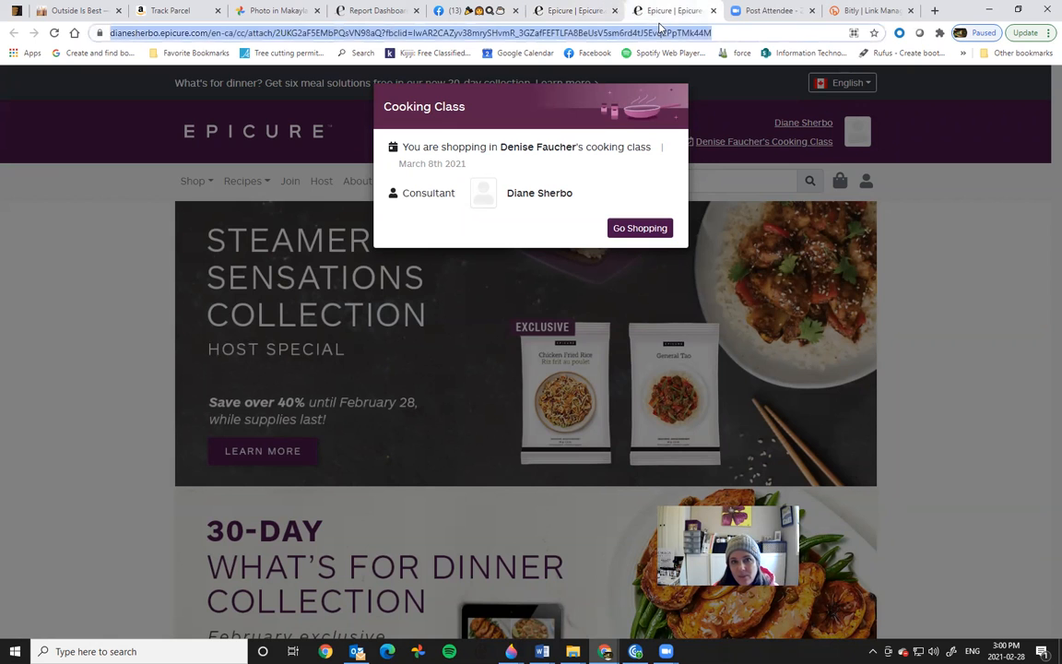
{"action": "left_click", "coordinate": [908, 233]}
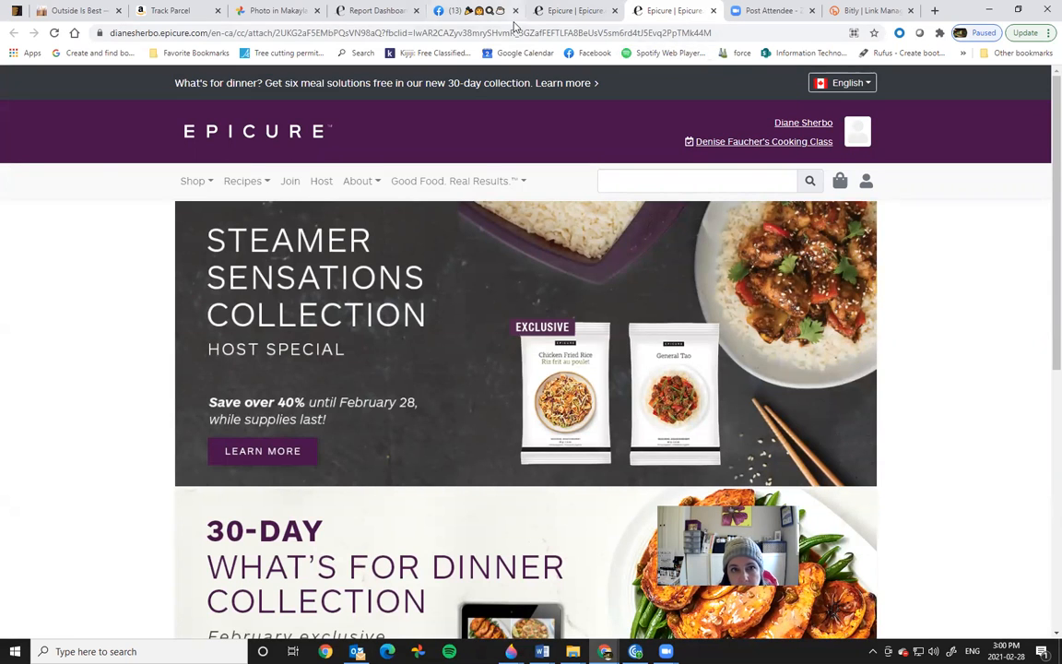
{"action": "left_click", "coordinate": [466, 10]}
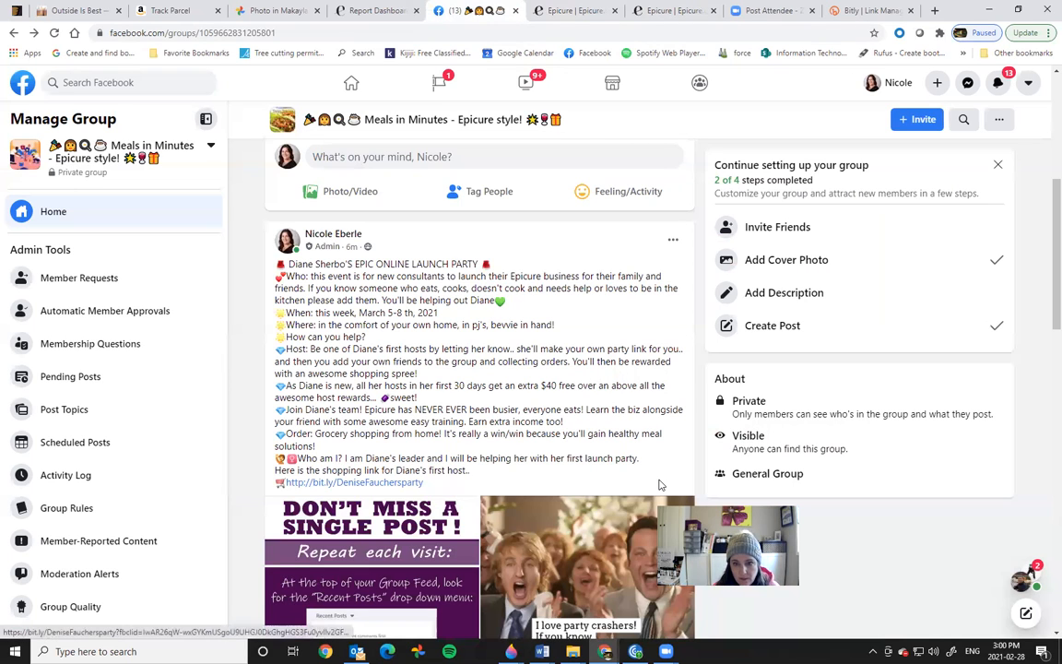
{"action": "left_click_drag", "start_coordinate": [1044, 256], "coordinate": [1045, 309]}
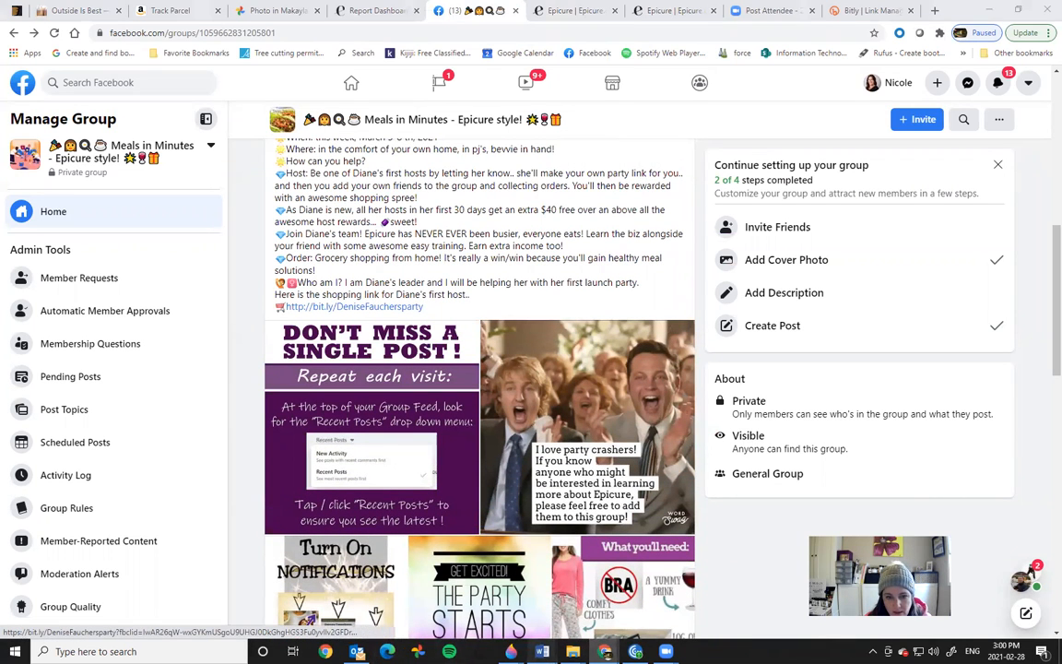
Step: Copy the full POST #1 'Why Epicure' text from the launch party Word document, then minimize Word
{"action": "left_click", "coordinate": [616, 590]}
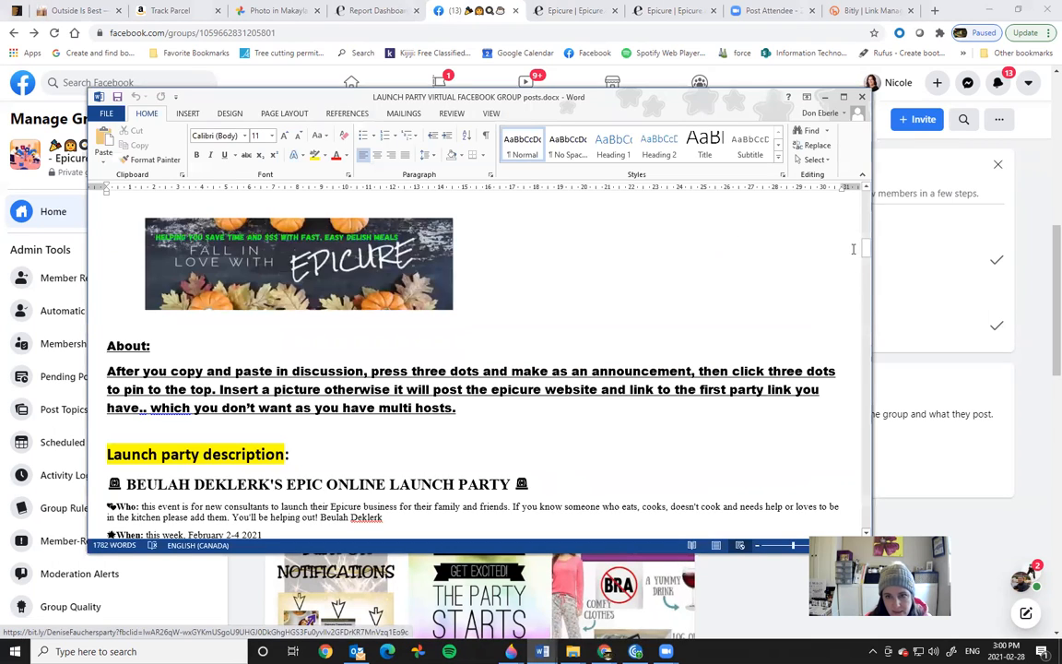
{"action": "left_click_drag", "start_coordinate": [867, 249], "coordinate": [875, 290]}
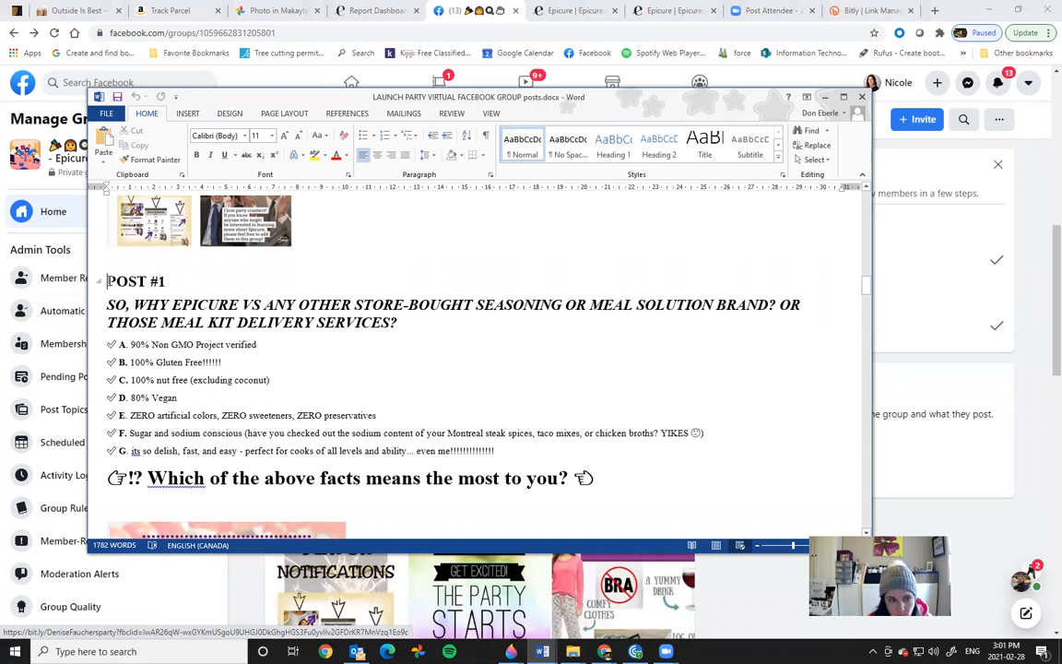
{"action": "left_click_drag", "start_coordinate": [107, 281], "coordinate": [651, 481]}
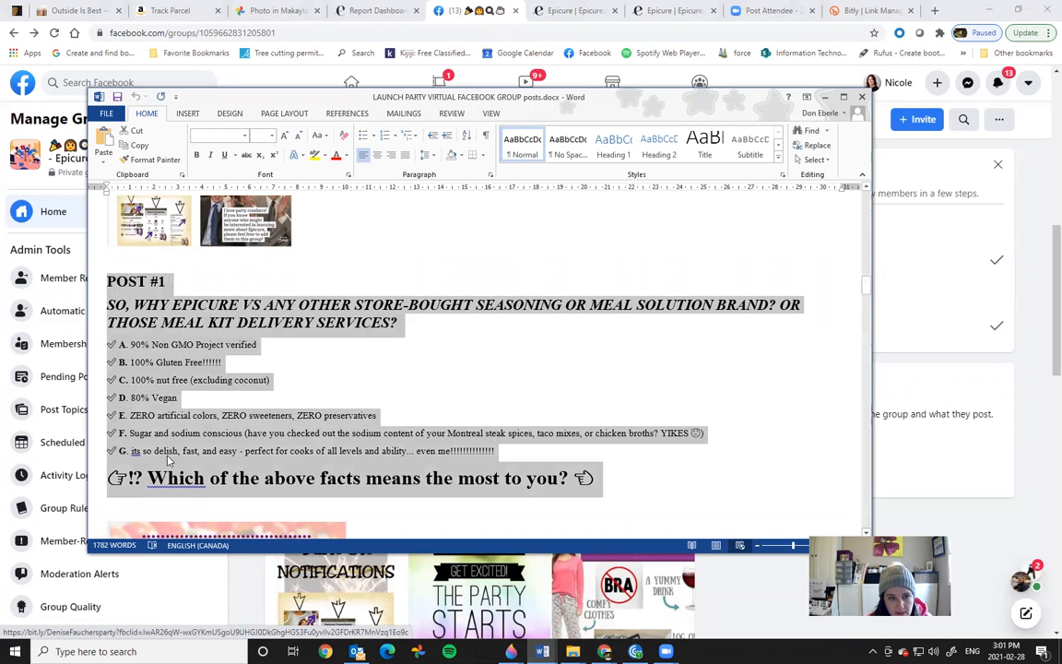
{"action": "right_click", "coordinate": [155, 367]}
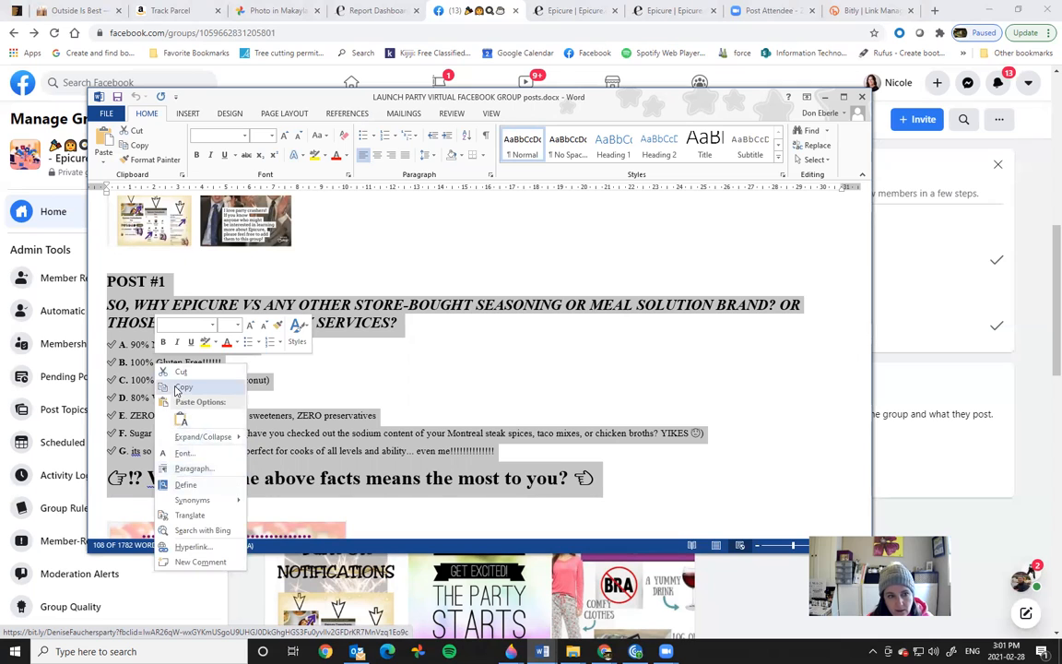
{"action": "left_click", "coordinate": [183, 386]}
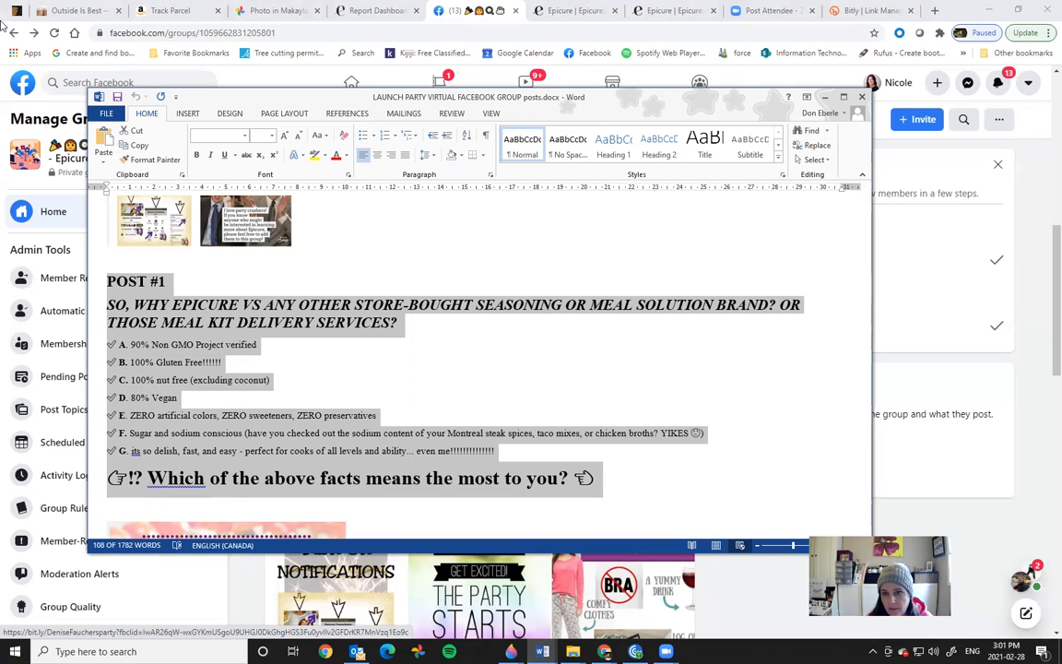
{"action": "left_click", "coordinate": [825, 97]}
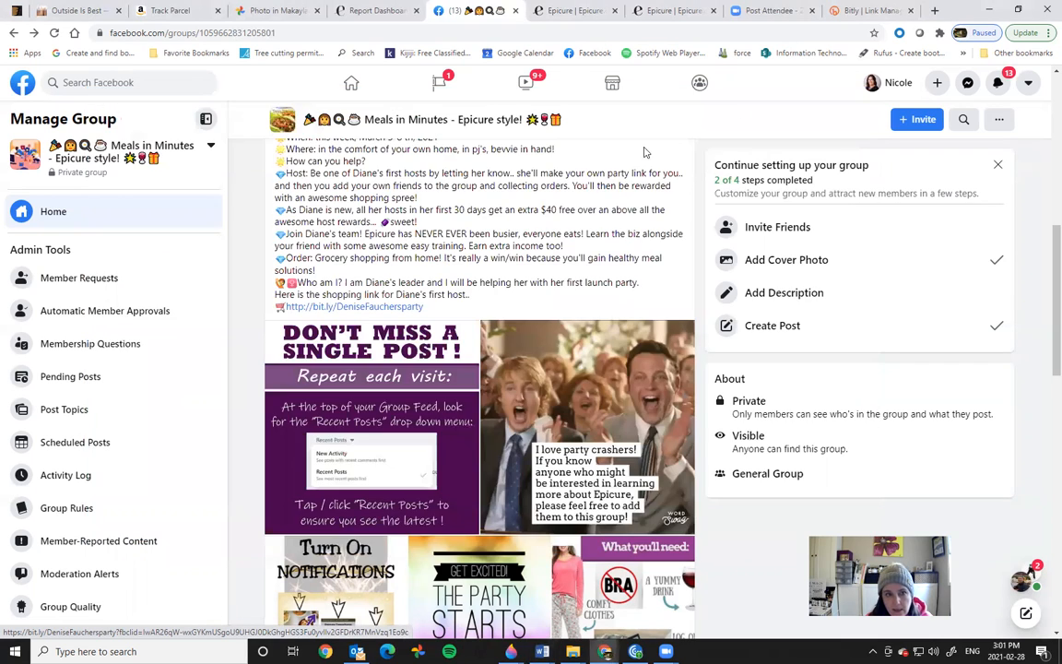
Step: Paste the POST #1 text into a new group post and add '?' after BRAND
{"action": "scroll", "coordinate": [701, 360], "scroll_direction": "up", "scroll_amount": 4}
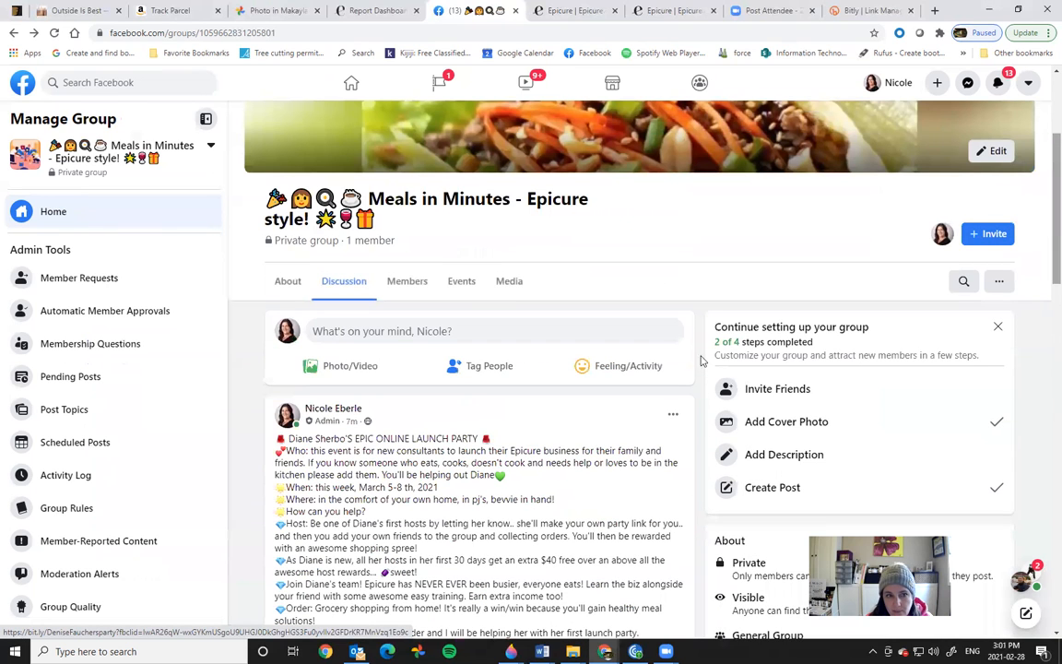
{"action": "left_click", "coordinate": [318, 334]}
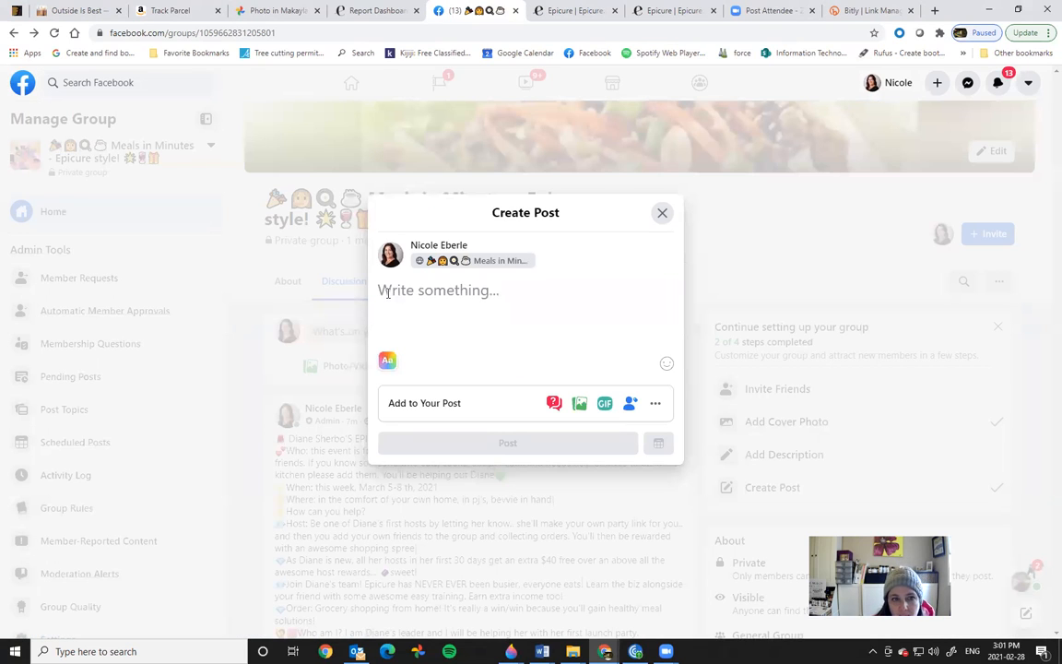
{"action": "right_click", "coordinate": [387, 293]}
{"action": "left_click", "coordinate": [423, 392]}
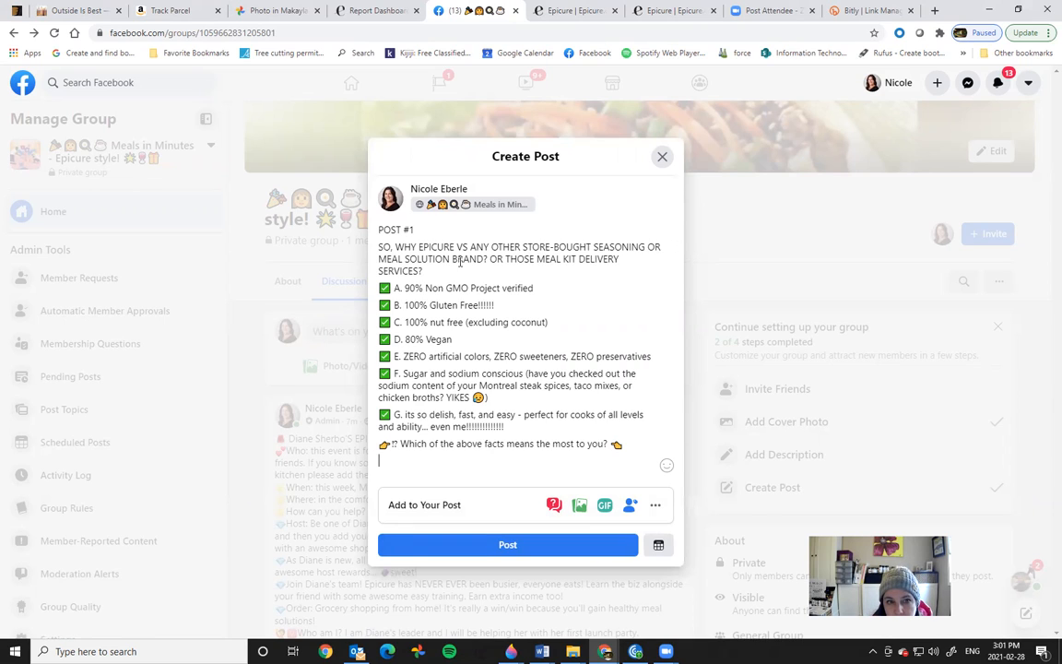
{"action": "left_click", "coordinate": [487, 259]}
{"action": "type", "text": "?"}
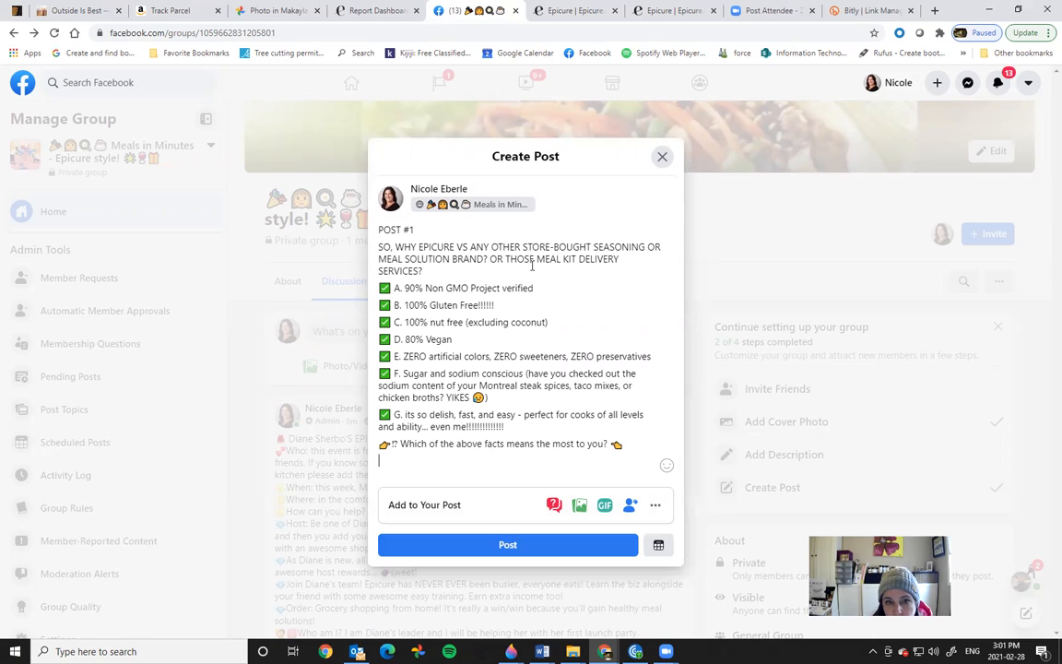
Step: Make the post's closing question a large bold heading
{"action": "left_click", "coordinate": [428, 455]}
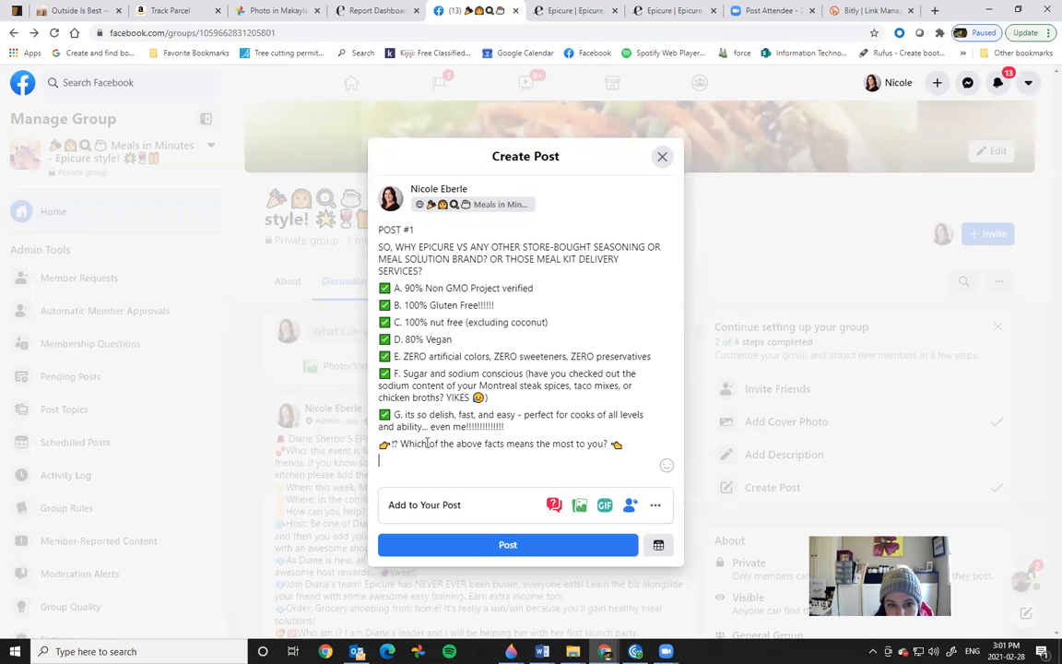
{"action": "left_click_drag", "start_coordinate": [392, 445], "coordinate": [608, 445]}
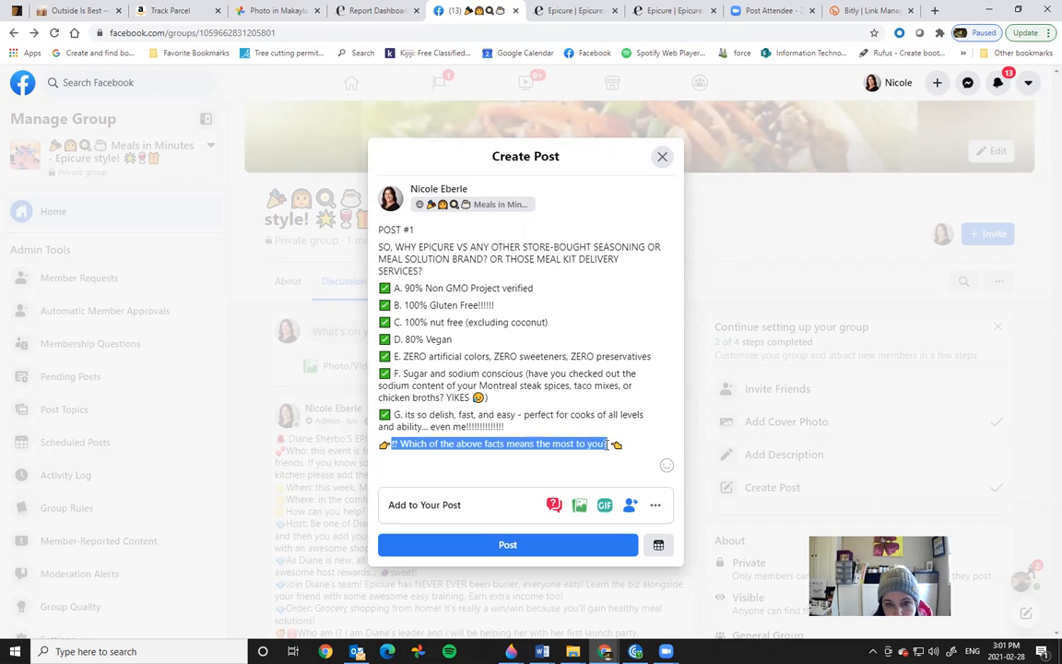
{"action": "left_click_drag", "start_coordinate": [611, 445], "coordinate": [610, 444]}
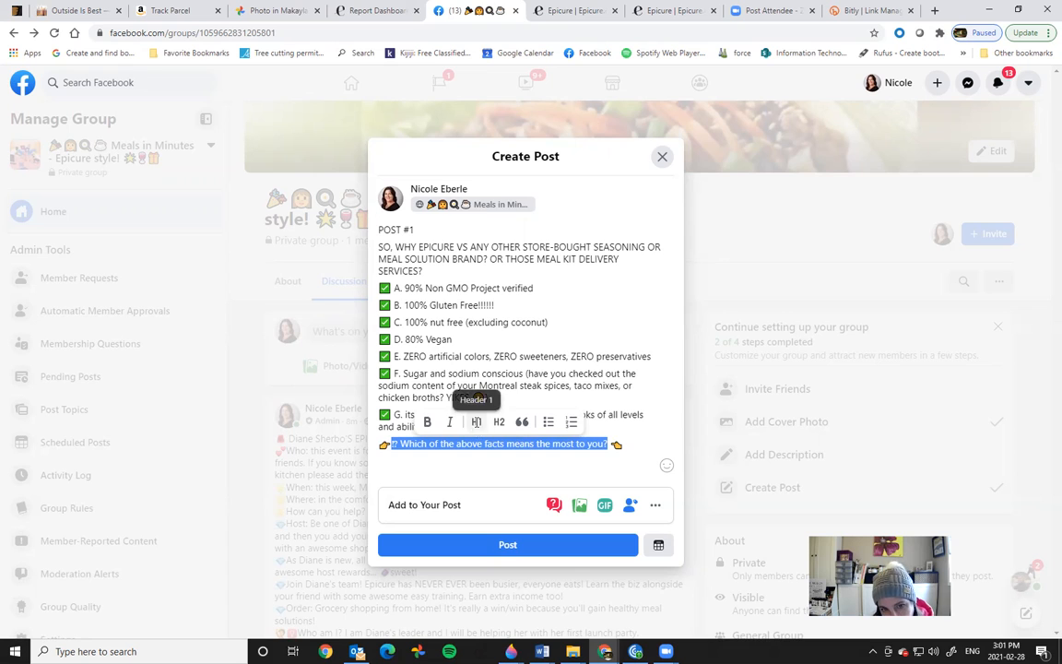
{"action": "left_click", "coordinate": [477, 422]}
{"action": "left_click", "coordinate": [521, 459]}
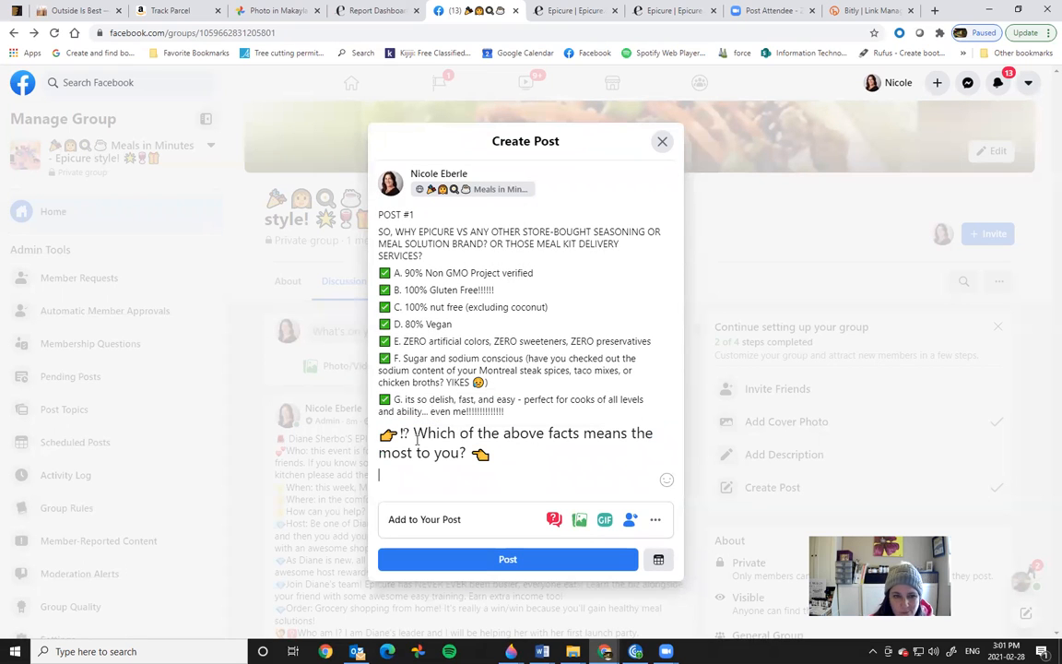
{"action": "left_click_drag", "start_coordinate": [403, 431], "coordinate": [466, 451]}
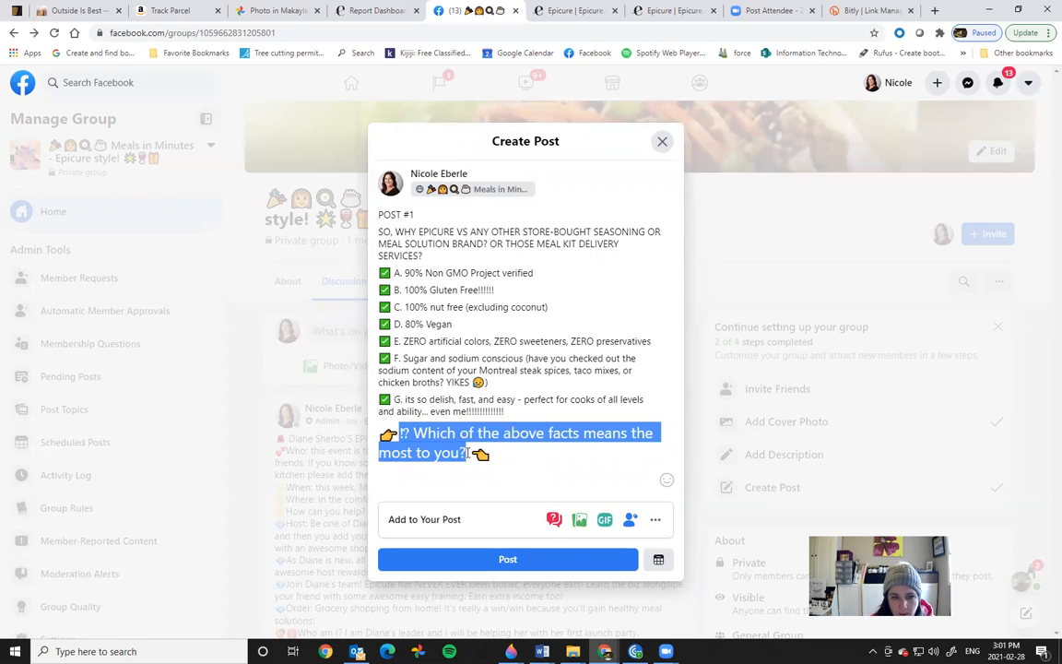
{"action": "left_click", "coordinate": [445, 411]}
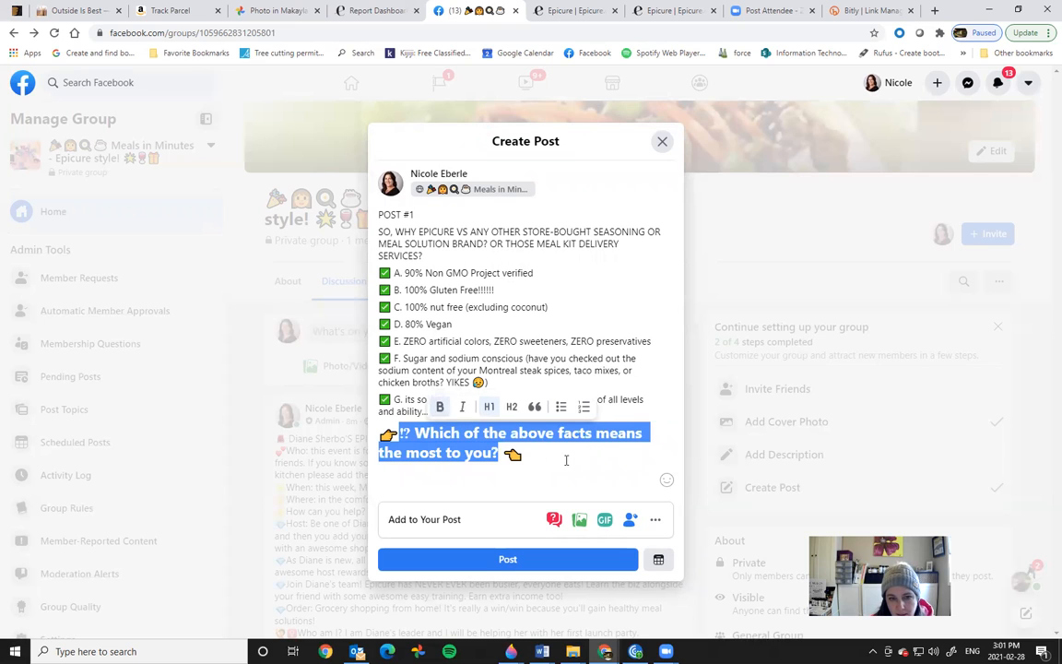
{"action": "left_click", "coordinate": [585, 458]}
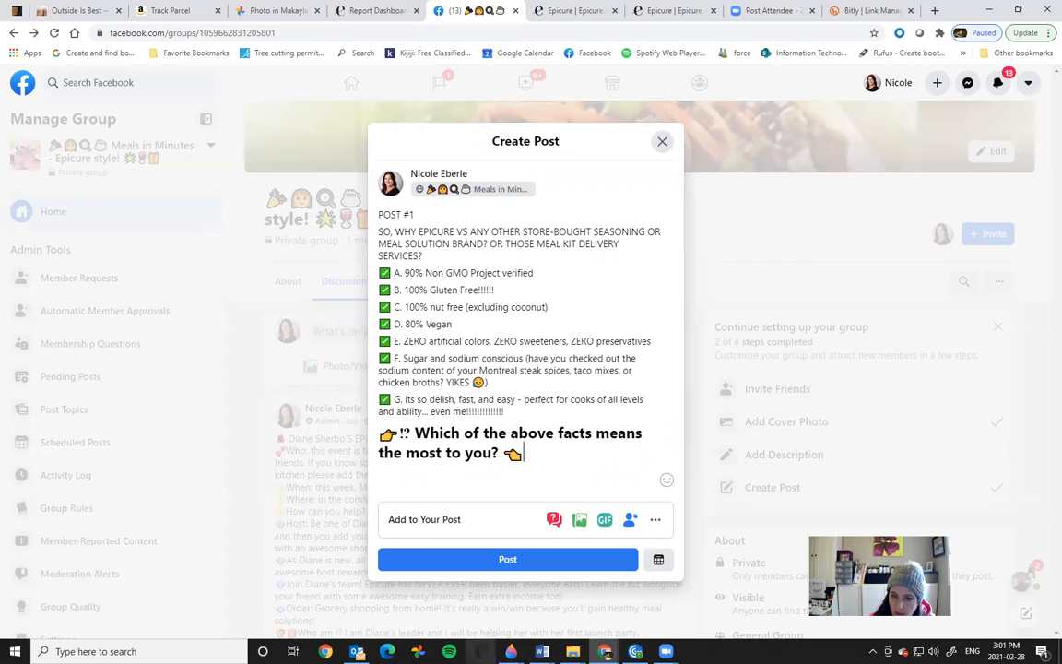
Step: Schedule the POST #1 draft for March 5, 2021 at 10:00 AM
{"action": "left_click", "coordinate": [658, 563]}
{"action": "left_click", "coordinate": [459, 289]}
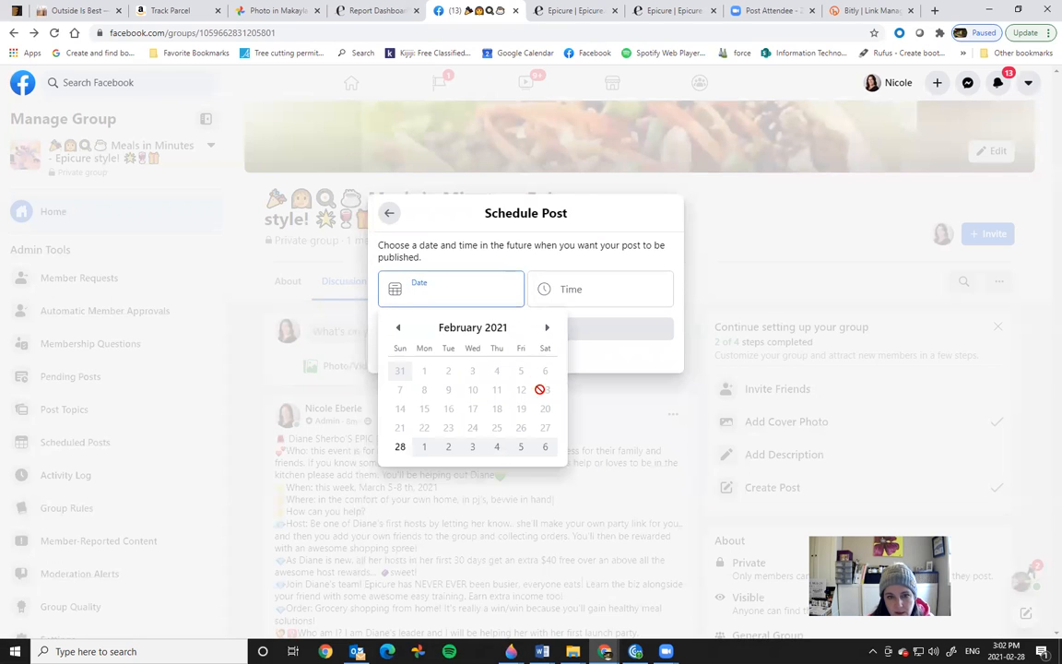
{"action": "left_click", "coordinate": [522, 448]}
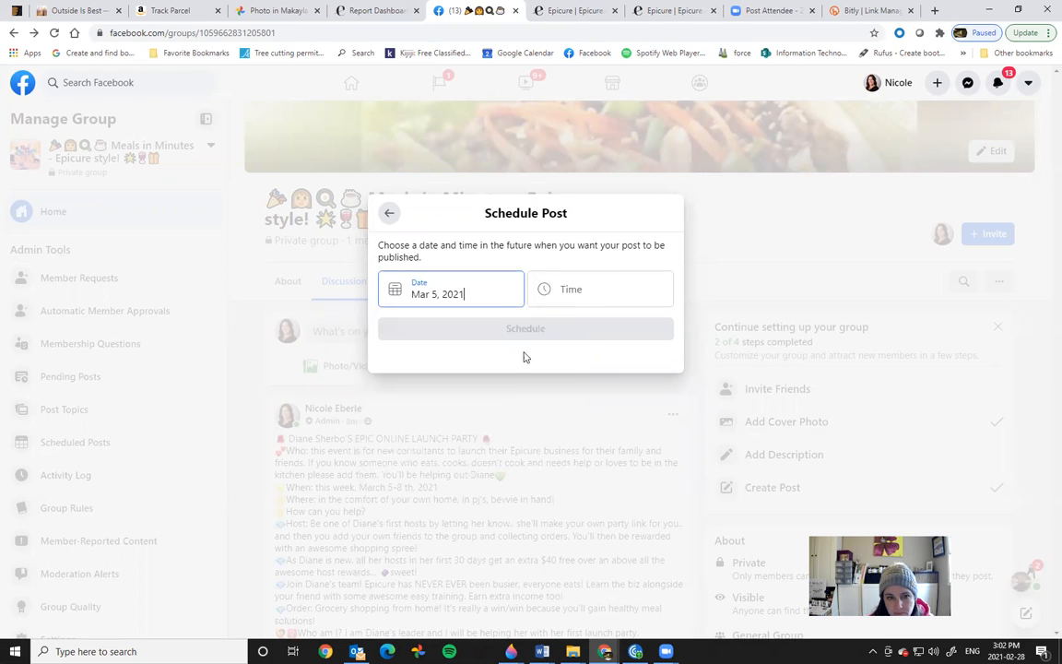
{"action": "left_click", "coordinate": [582, 288]}
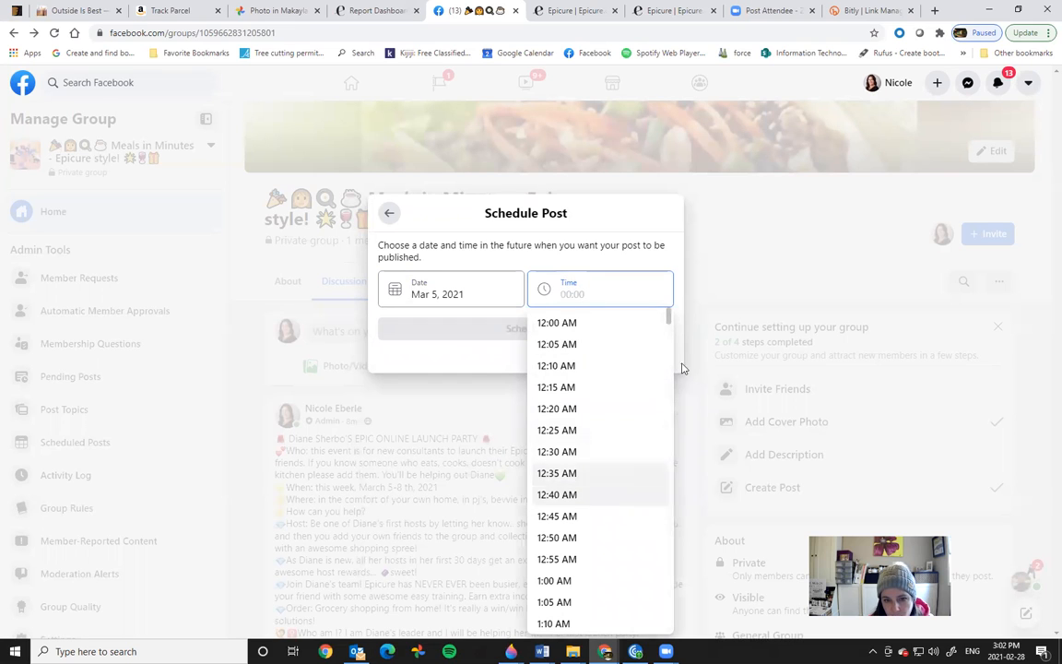
{"action": "left_click_drag", "start_coordinate": [668, 317], "coordinate": [677, 452]}
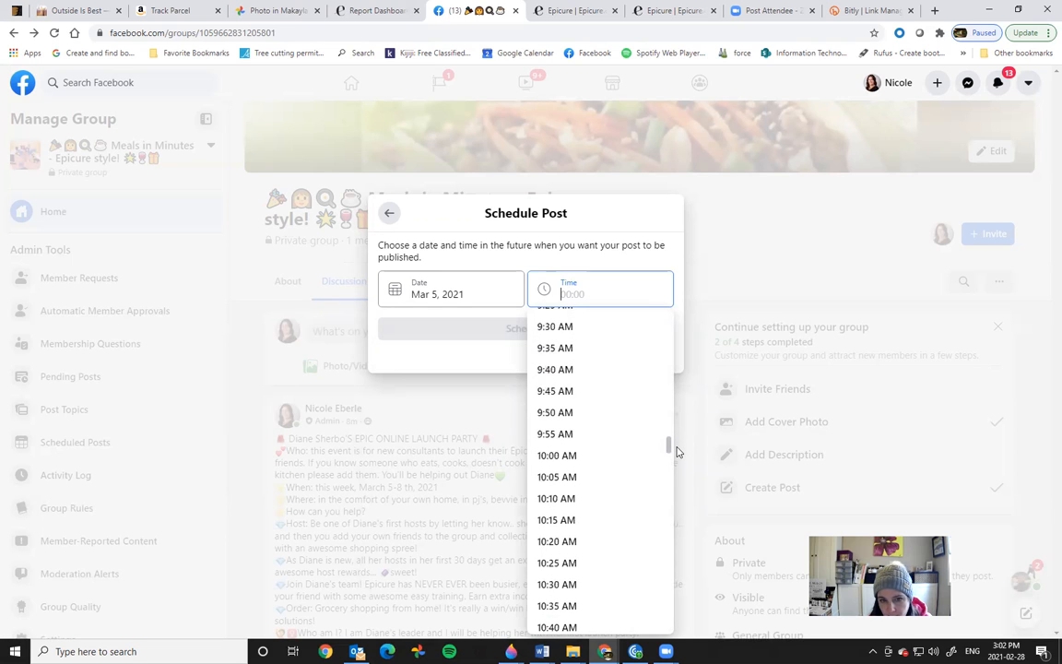
{"action": "left_click", "coordinate": [588, 459]}
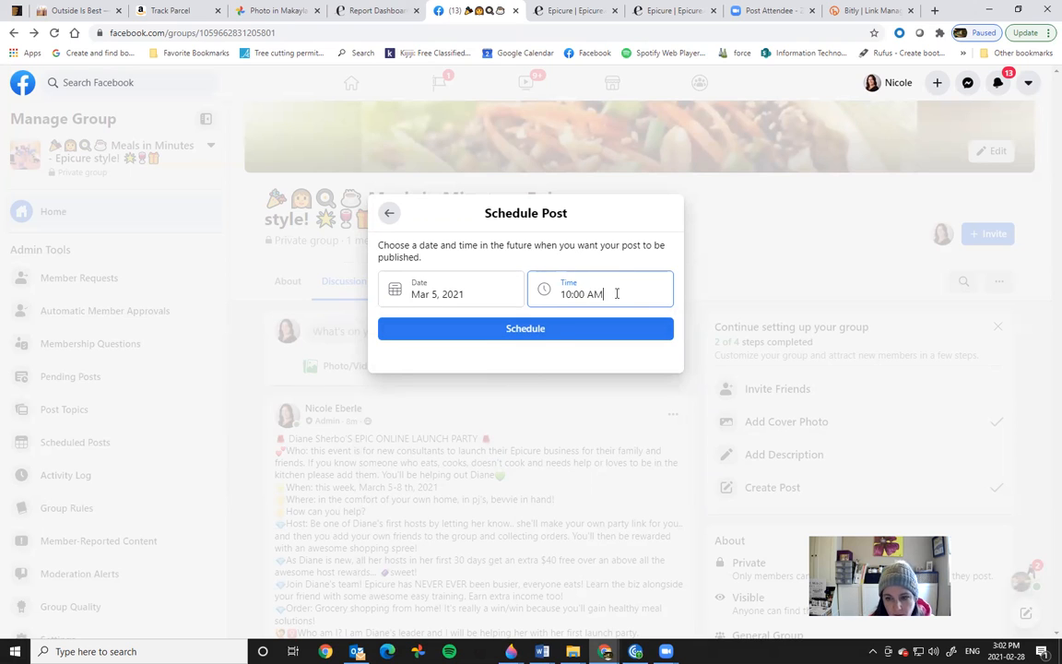
{"action": "left_click", "coordinate": [499, 329]}
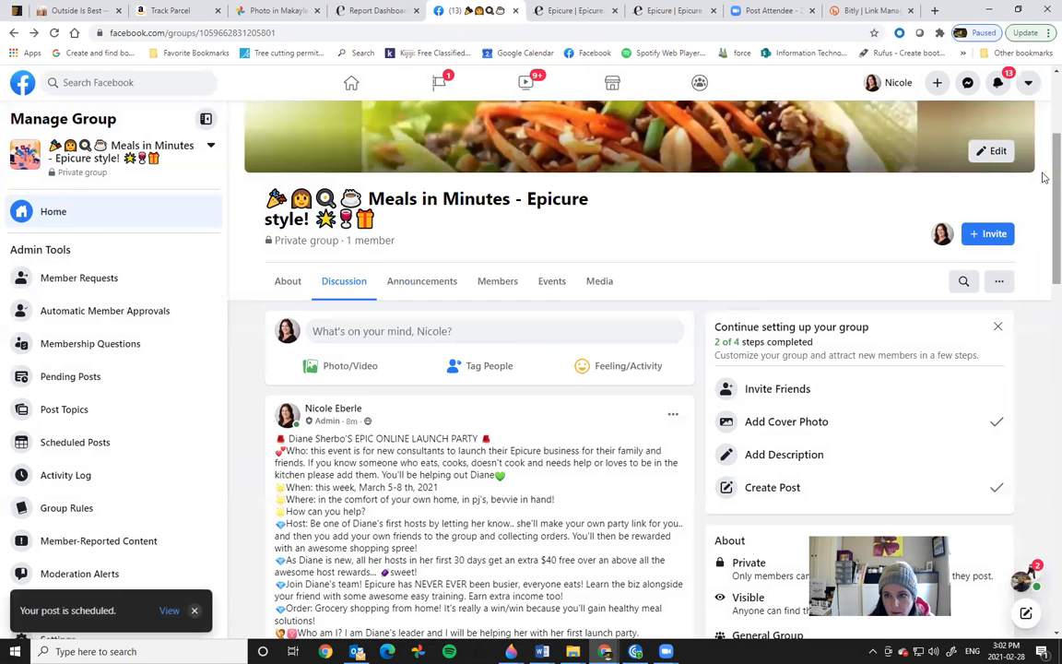
{"action": "scroll", "coordinate": [545, 299], "scroll_direction": "down", "scroll_amount": 2}
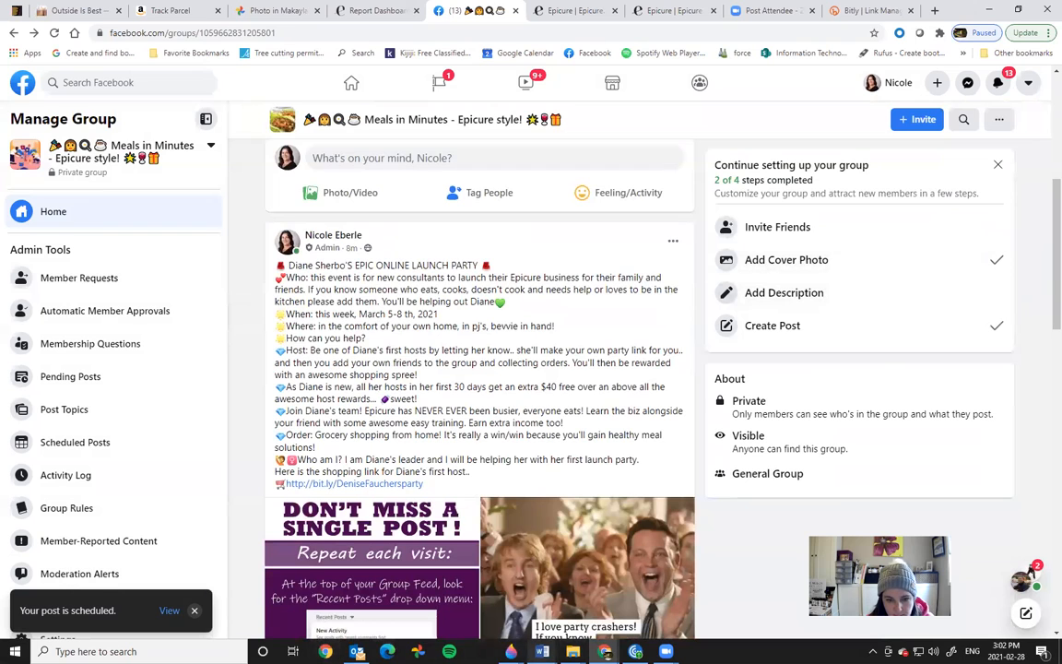
{"action": "mouse_move", "coordinate": [542, 651]}
{"action": "left_click", "coordinate": [574, 613]}
{"action": "left_click", "coordinate": [141, 344]}
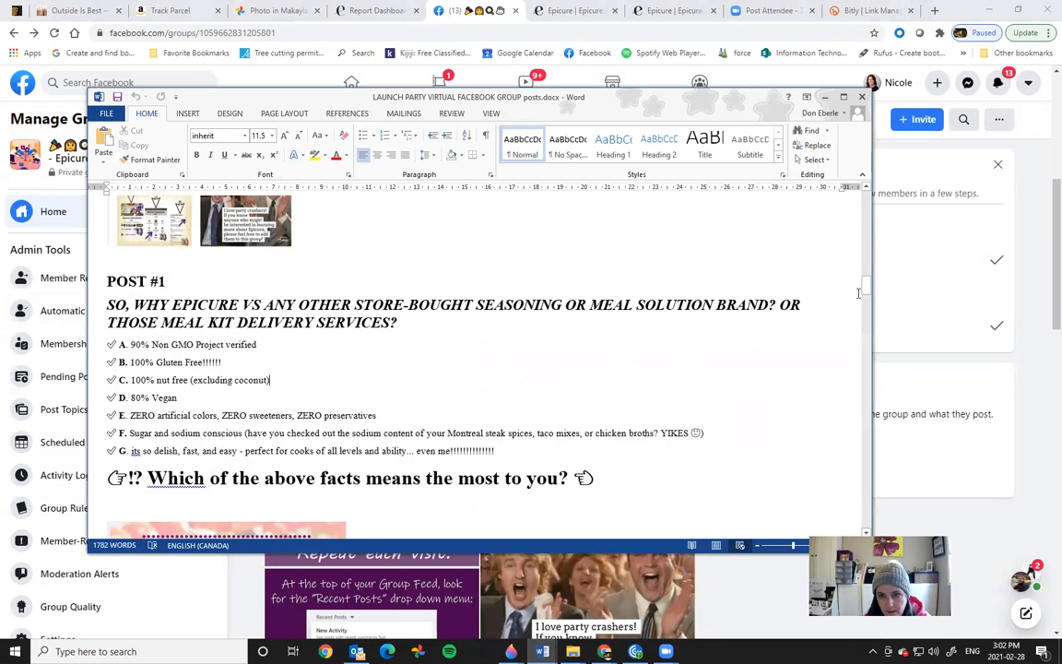
{"action": "mouse_move", "coordinate": [866, 293]}
{"action": "left_mouse_down"}
{"action": "mouse_move", "coordinate": [866, 314]}
{"action": "mouse_move", "coordinate": [867, 300]}
{"action": "left_mouse_up"}
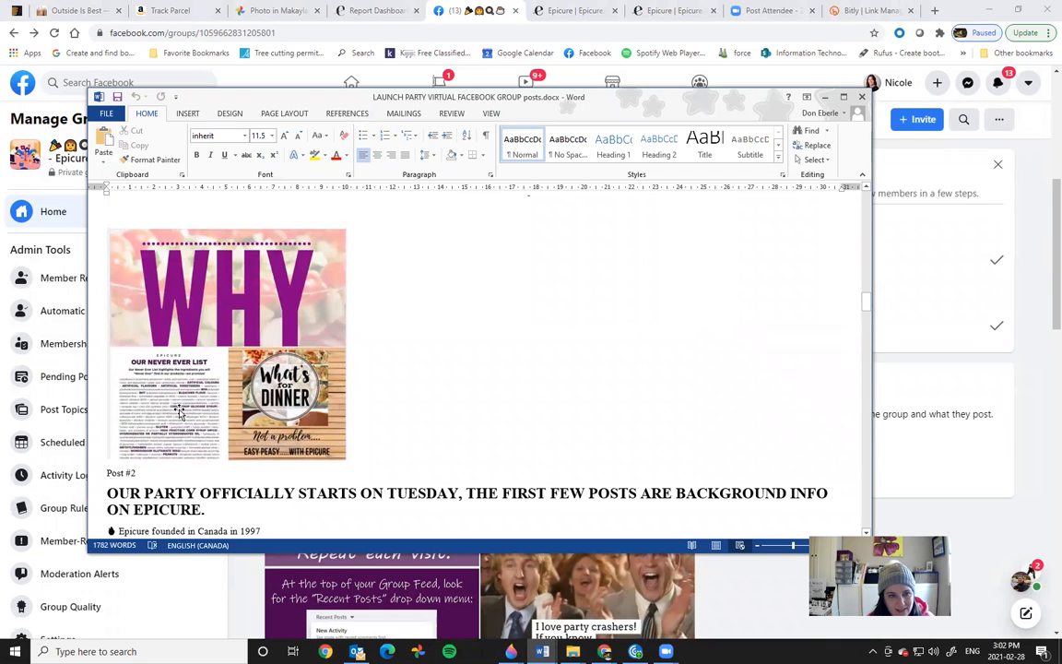
{"action": "left_click", "coordinate": [825, 98]}
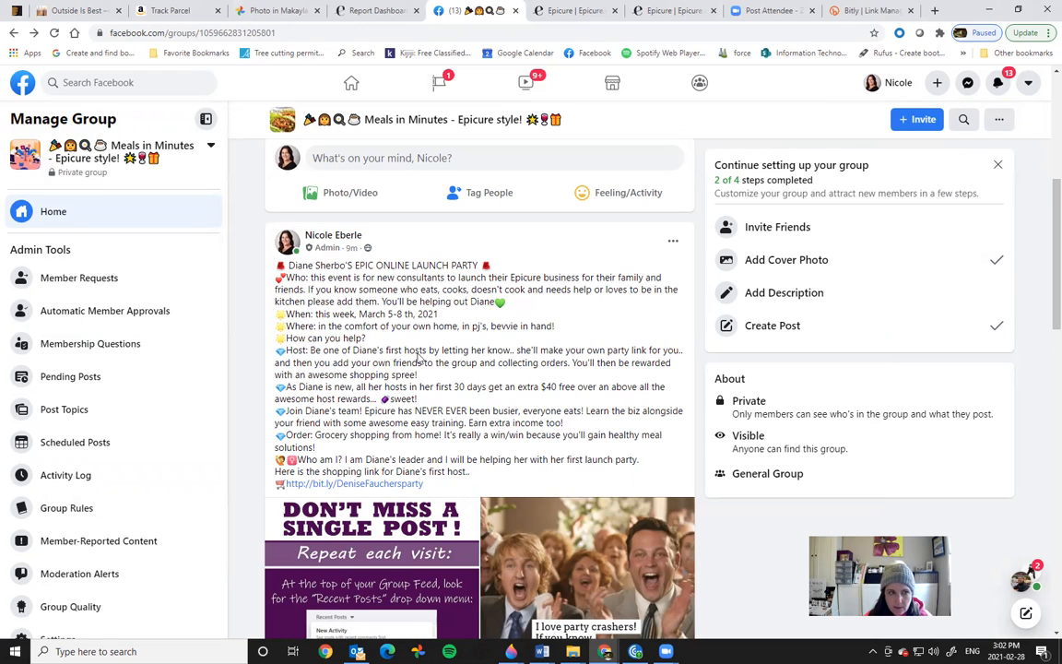
Step: Go to Admin Tools' Scheduled Posts and open the ••• menu on the POST #1 card
{"action": "left_click", "coordinate": [74, 442]}
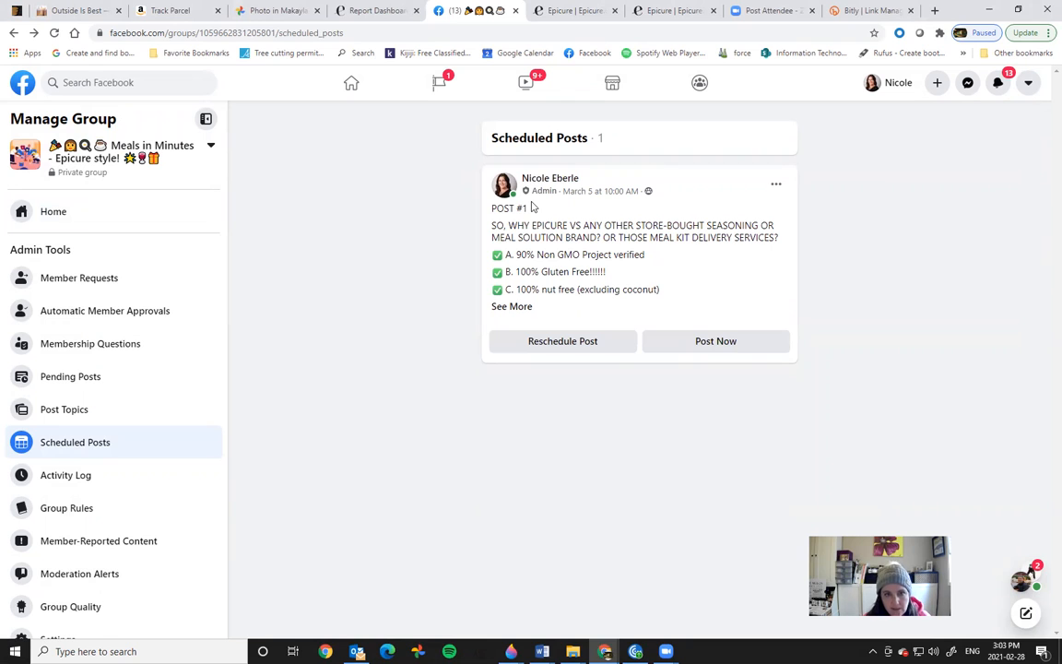
{"action": "mouse_move", "coordinate": [541, 194]}
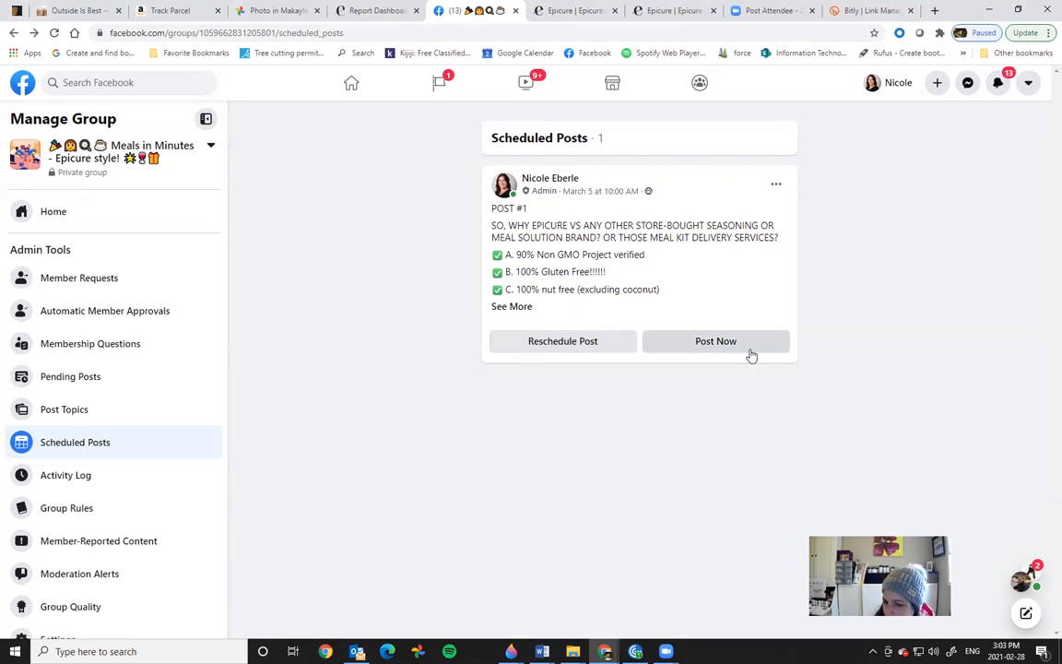
{"action": "left_click", "coordinate": [776, 185]}
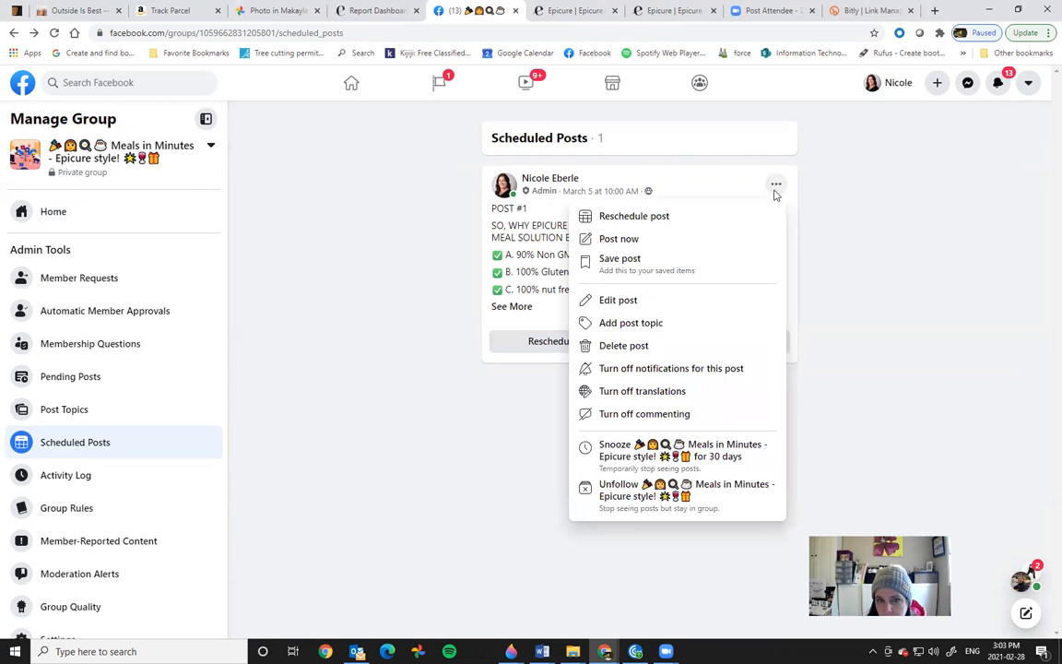
Step: Edit scheduled Post #1 and attach the WHY EPICURE image a.jpg from the Post 2 folder
{"action": "left_click", "coordinate": [619, 302]}
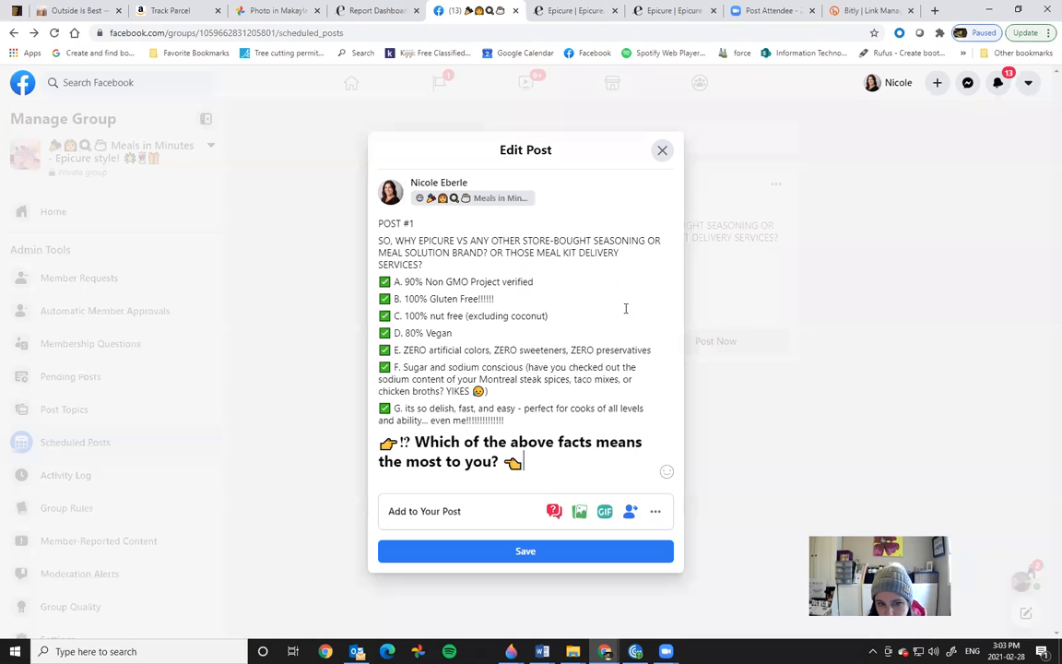
{"action": "left_click", "coordinate": [579, 512]}
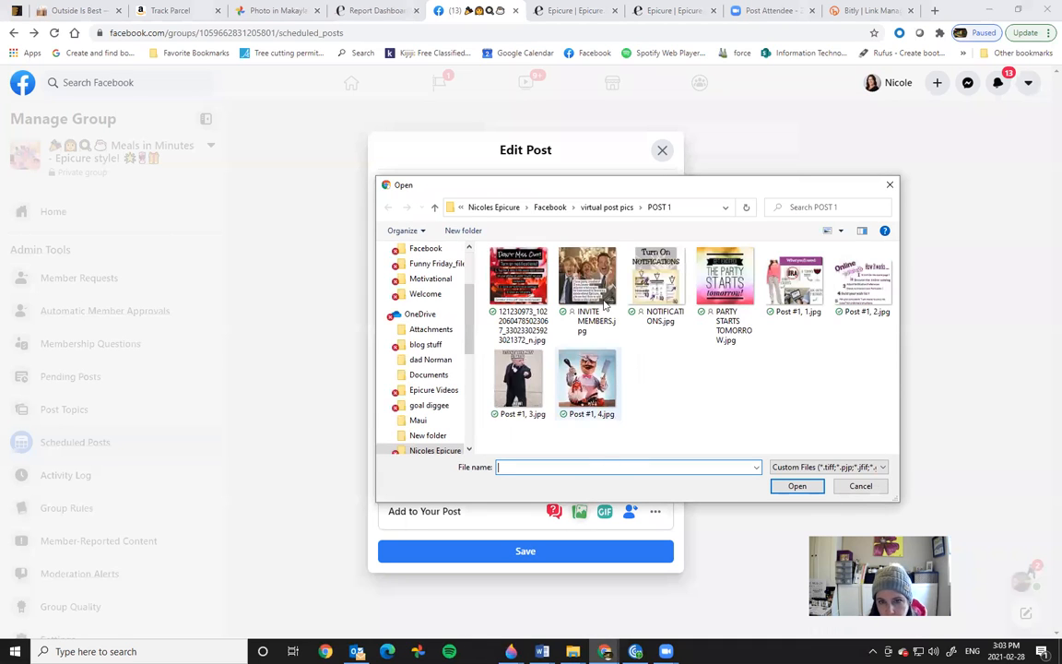
{"action": "left_click", "coordinate": [592, 207]}
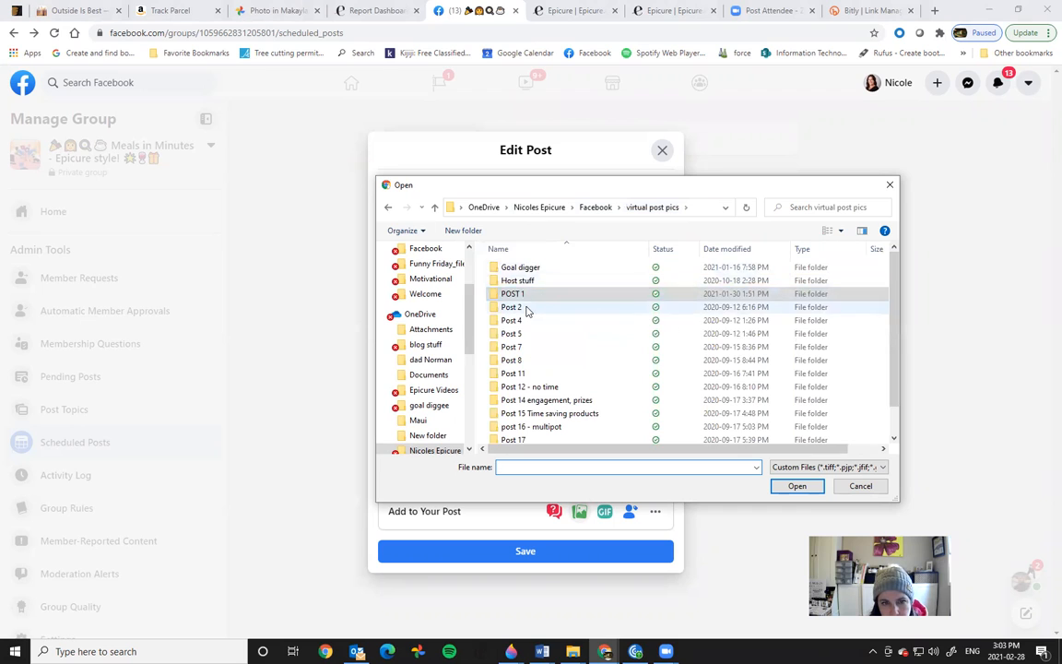
{"action": "double_click", "coordinate": [527, 309]}
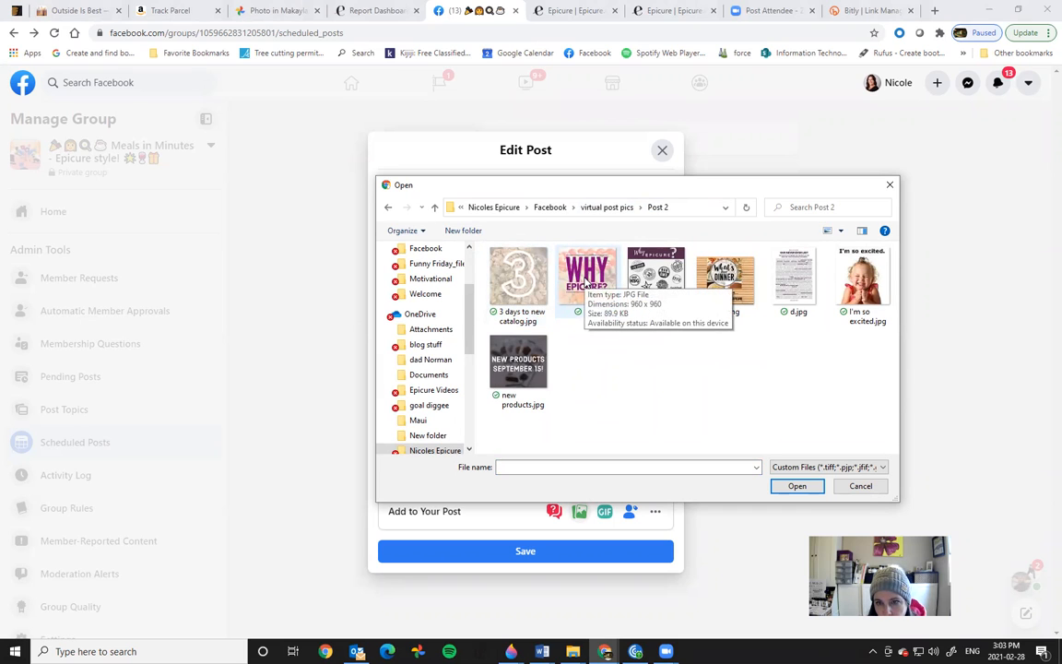
{"action": "left_click", "coordinate": [585, 282]}
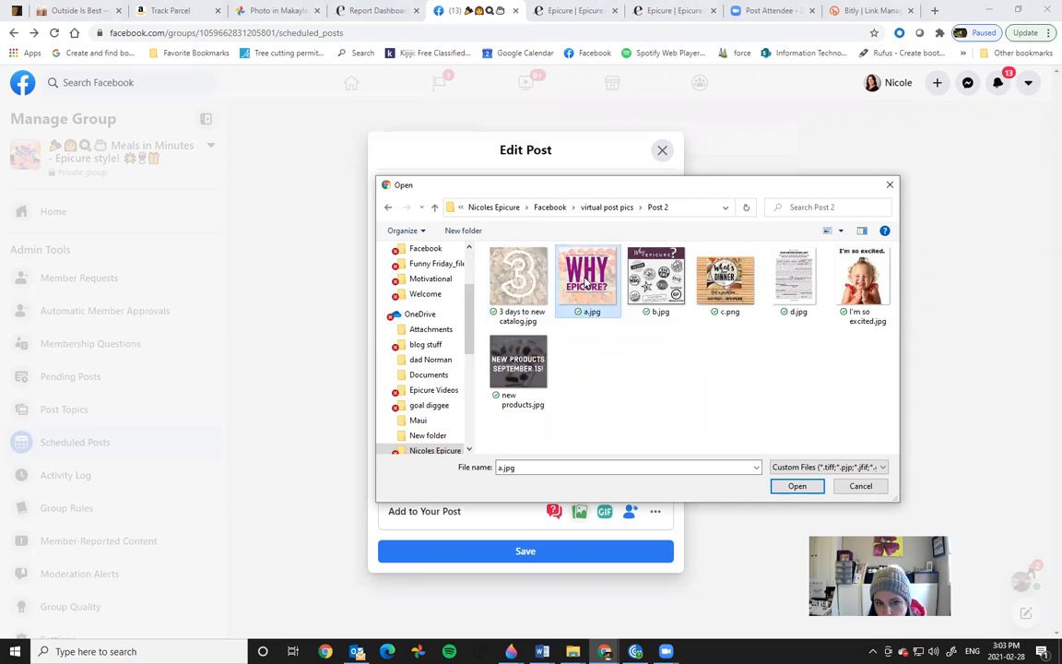
{"action": "left_click", "coordinate": [798, 487]}
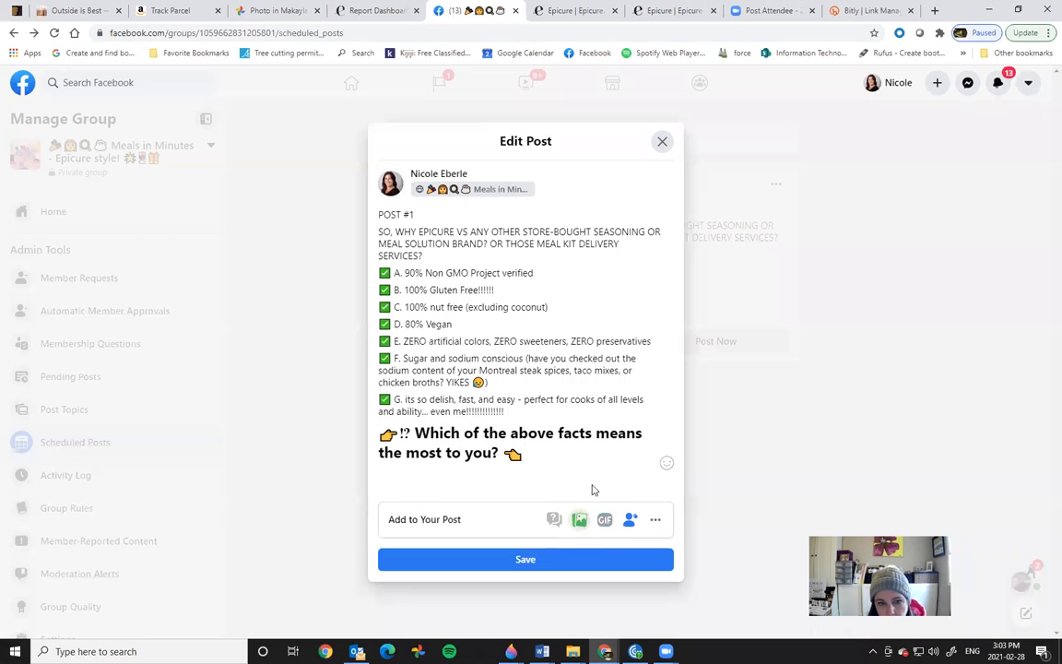
Step: Attach the d.jpg text-list and c.png What's for Dinner images, then save the post
{"action": "left_click", "coordinate": [580, 521]}
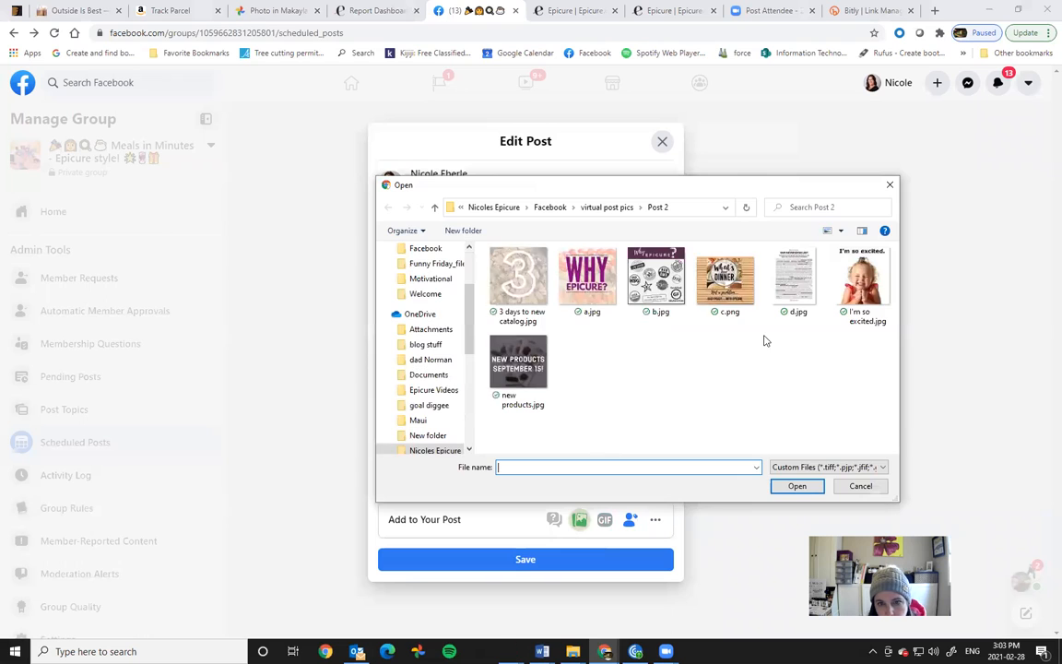
{"action": "left_click", "coordinate": [784, 290]}
{"action": "left_click", "coordinate": [798, 486]}
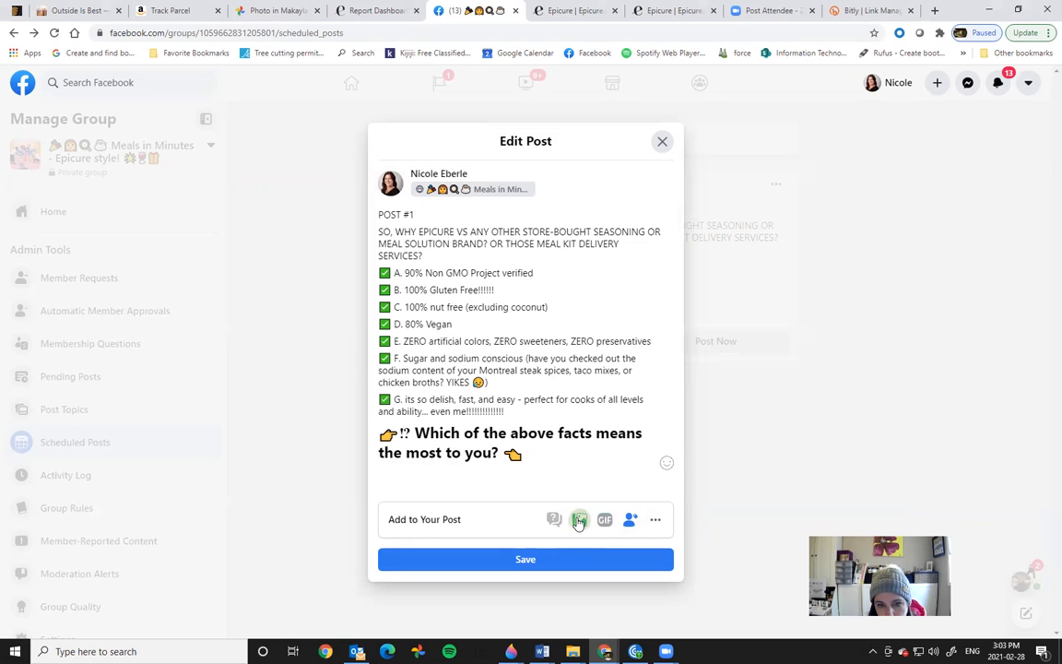
{"action": "left_click", "coordinate": [725, 278]}
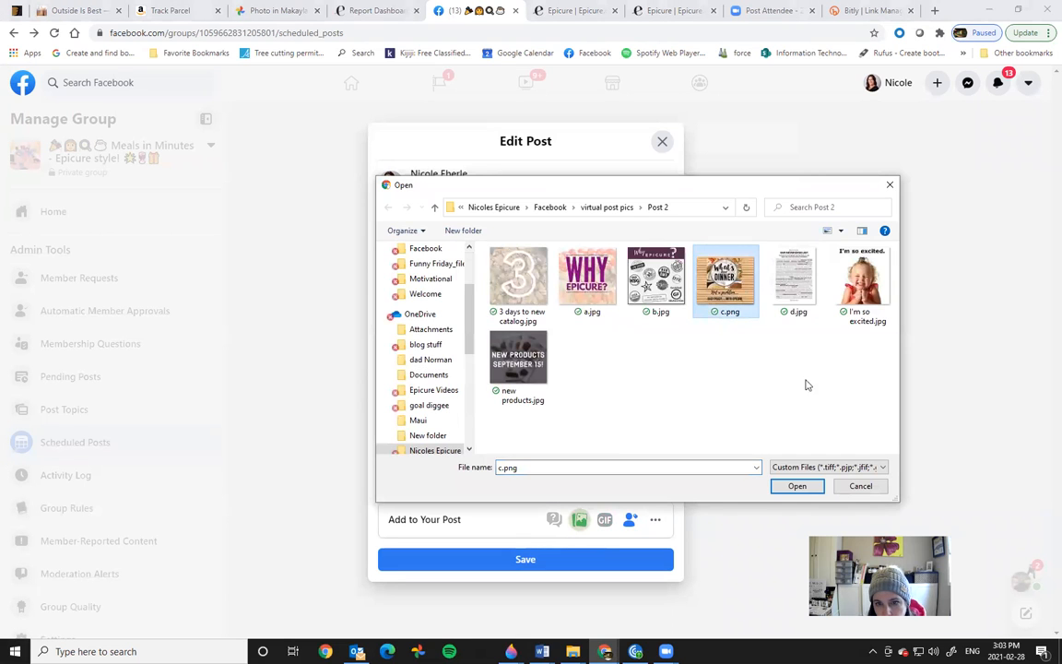
{"action": "left_click", "coordinate": [798, 487]}
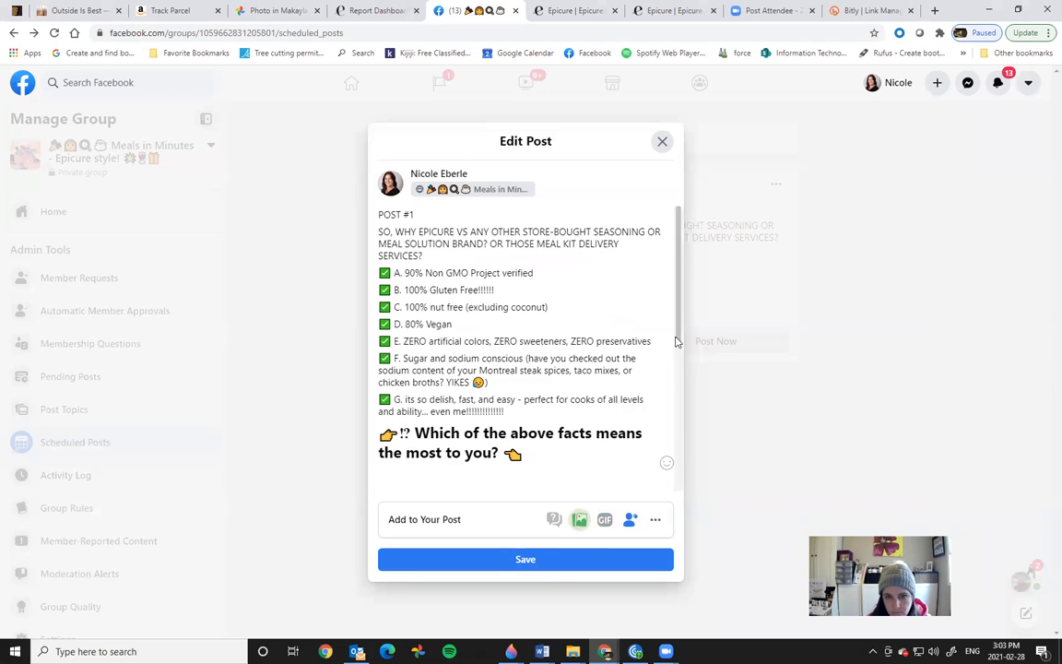
{"action": "left_click_drag", "start_coordinate": [682, 371], "coordinate": [693, 491]}
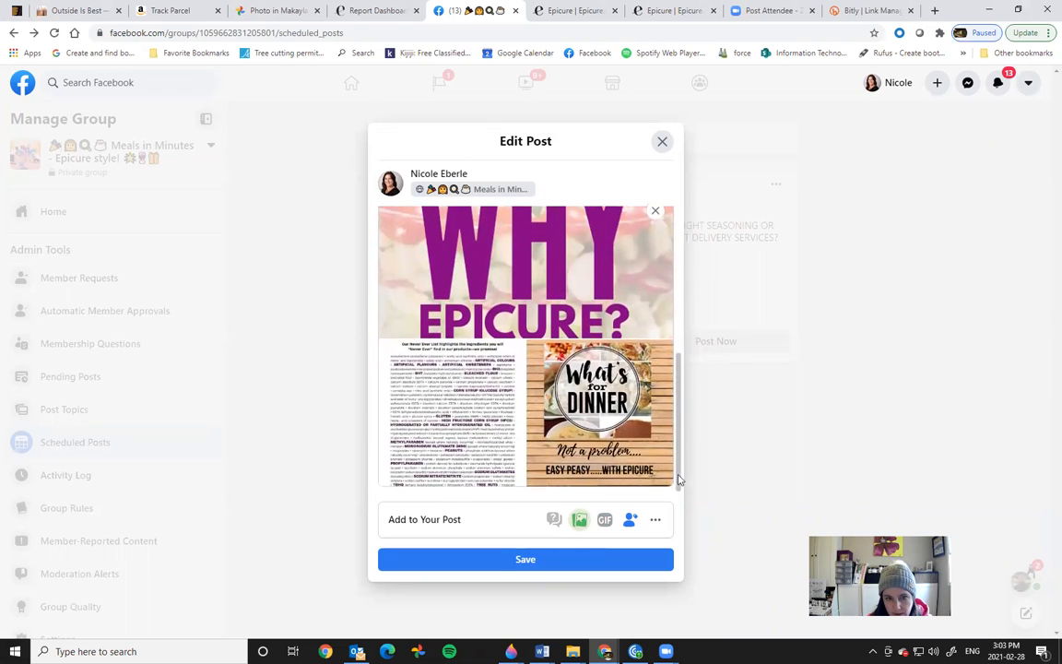
{"action": "mouse_move", "coordinate": [614, 362]}
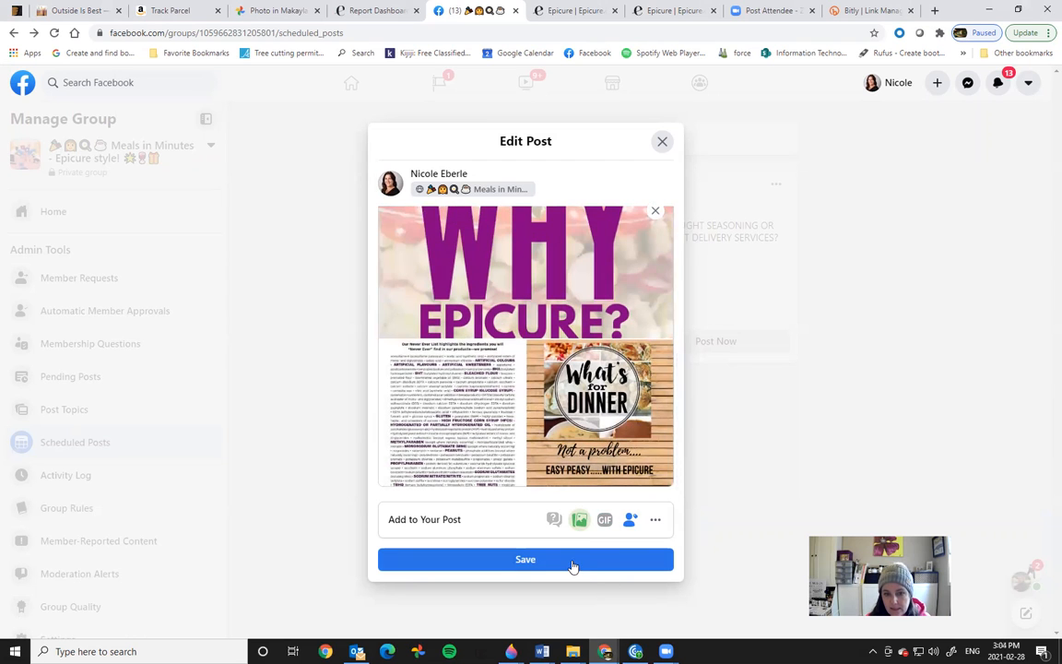
{"action": "left_click", "coordinate": [571, 561]}
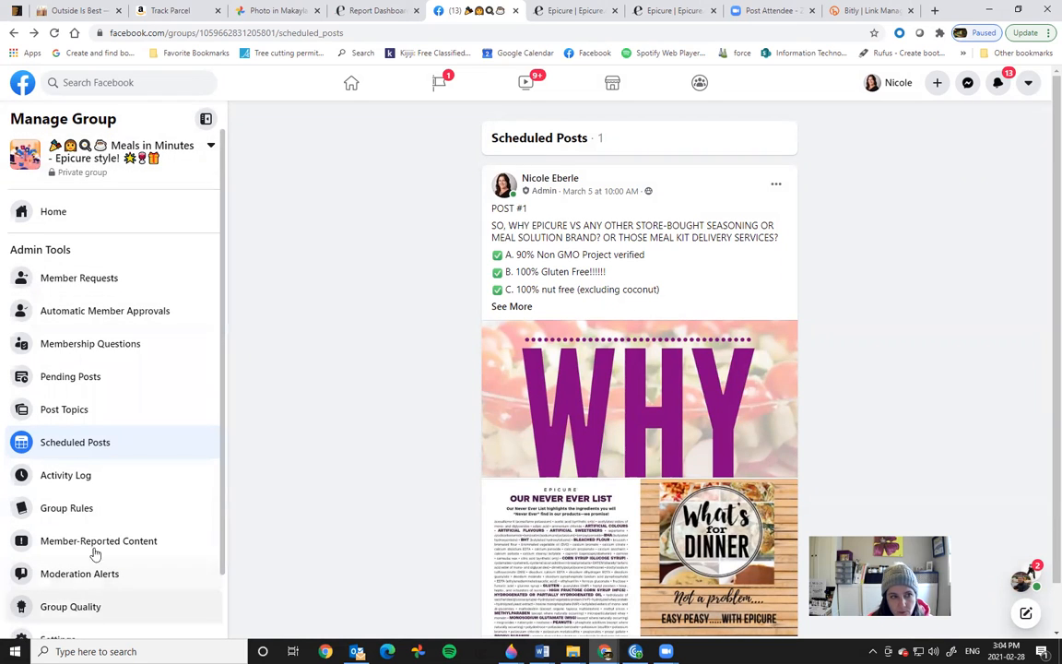
Step: Return to the group's Home feed, start a new post, and switch to the launch party document
{"action": "left_click", "coordinate": [51, 220]}
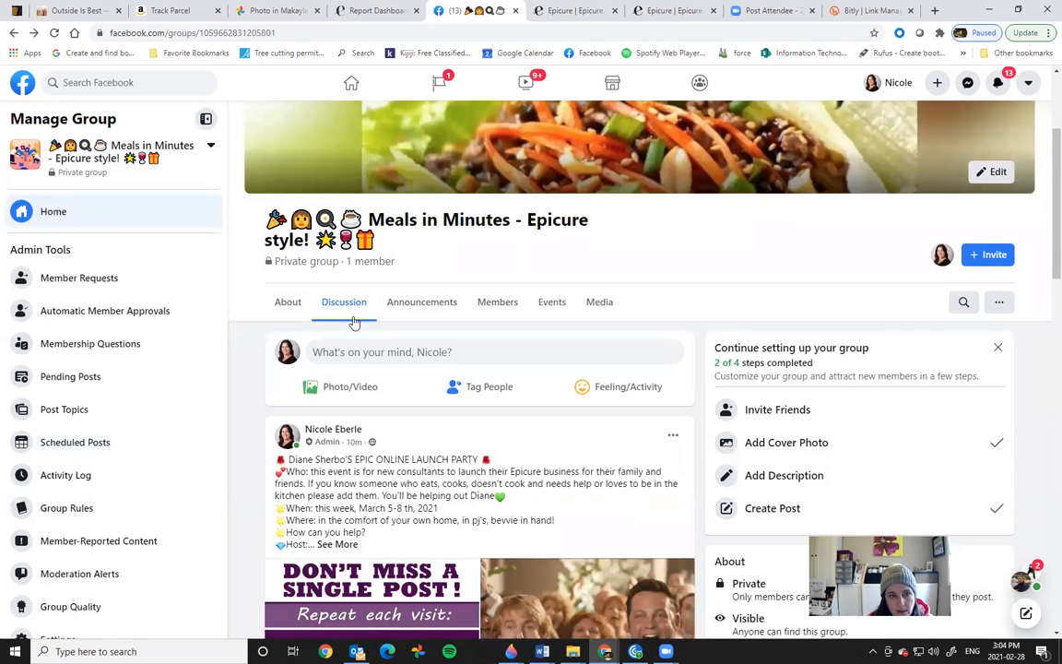
{"action": "left_click", "coordinate": [327, 355]}
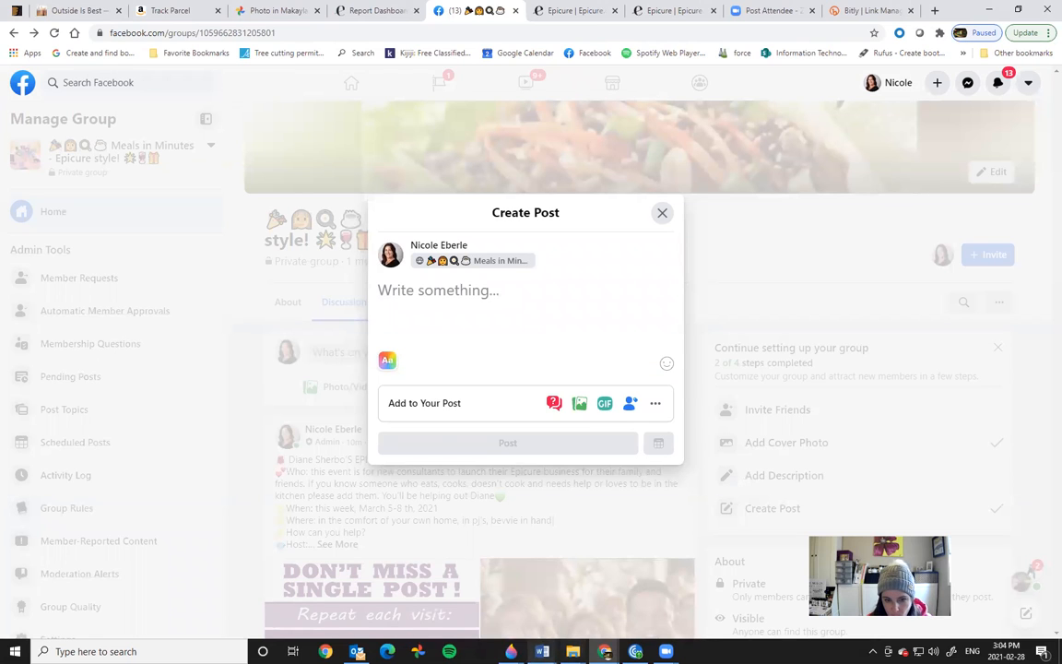
{"action": "mouse_move", "coordinate": [542, 651]}
{"action": "left_click", "coordinate": [588, 620]}
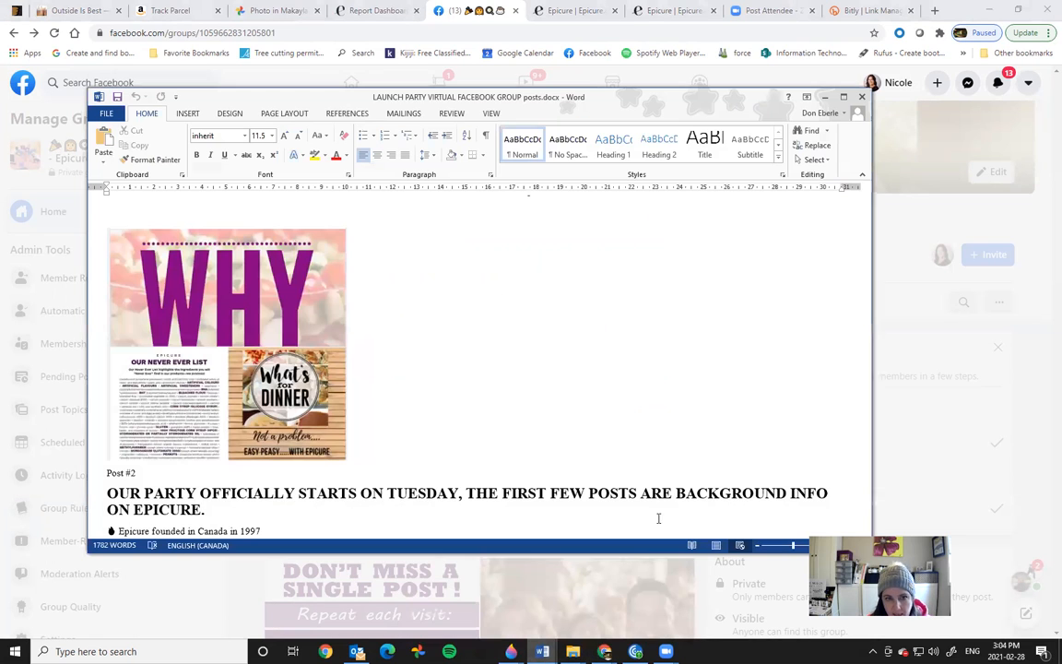
Step: Copy Post #2 through its YouTube link from Word, then go back to Facebook's empty Create Post box
{"action": "left_click_drag", "start_coordinate": [866, 305], "coordinate": [866, 315]}
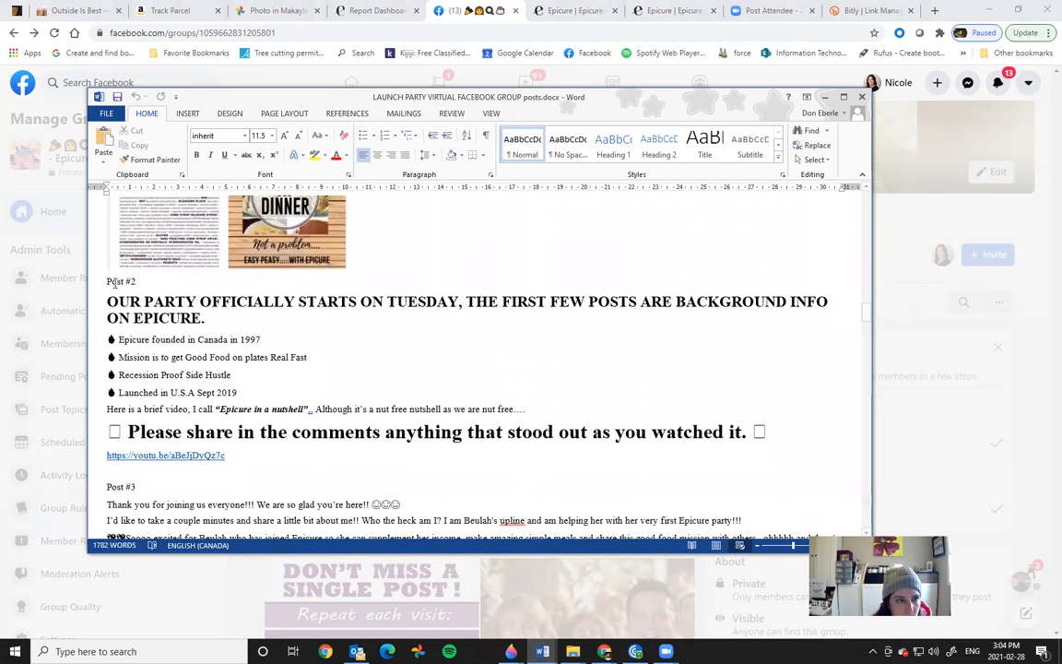
{"action": "left_click_drag", "start_coordinate": [108, 280], "coordinate": [718, 470]}
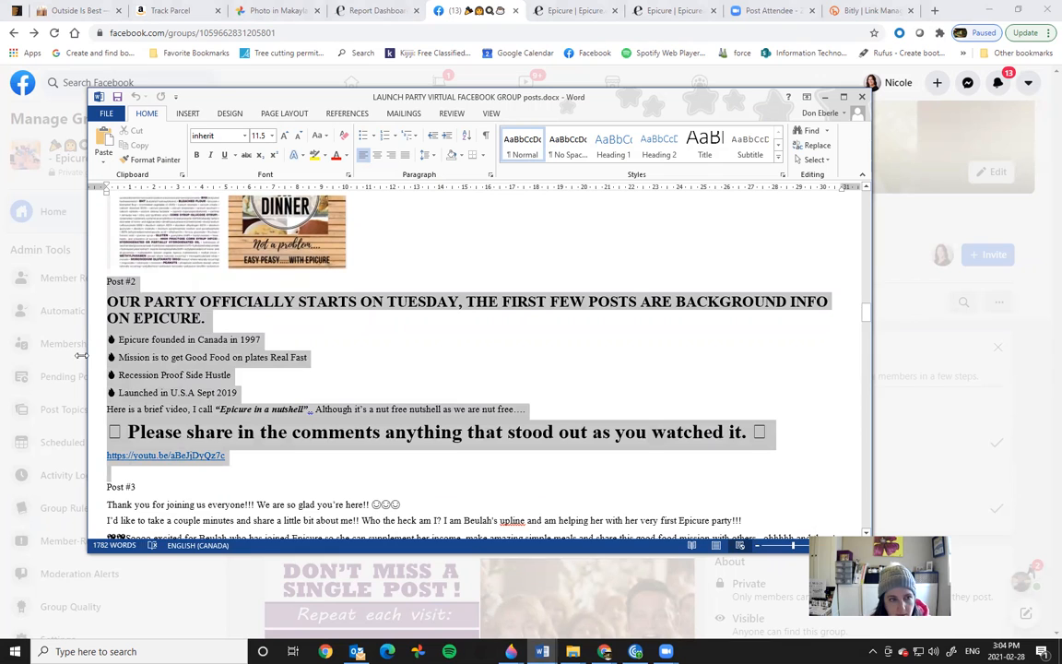
{"action": "right_click", "coordinate": [138, 352]}
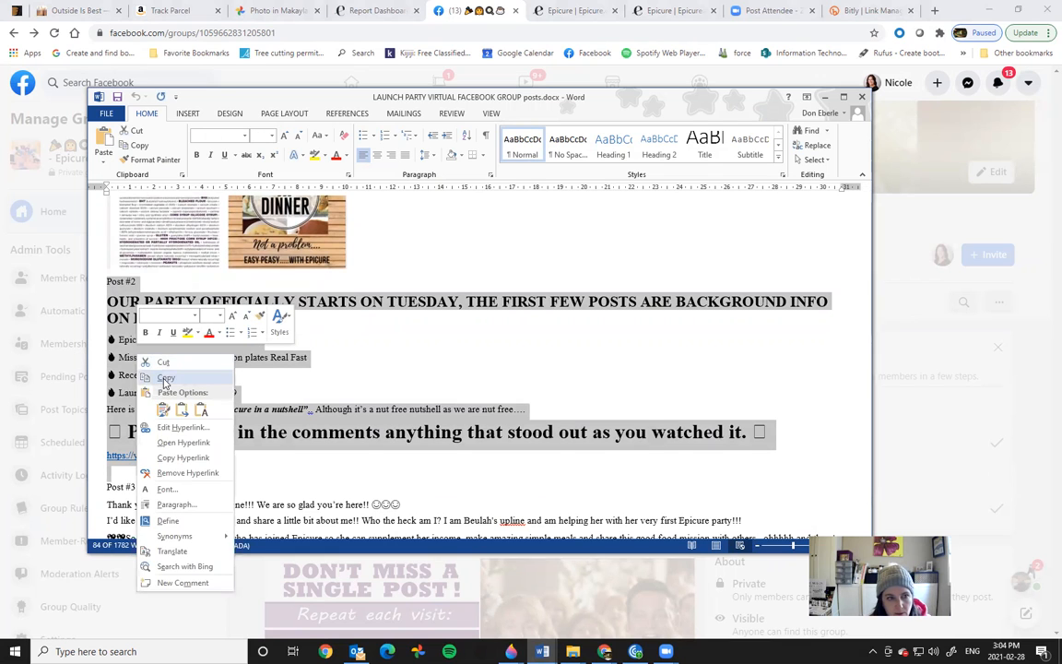
{"action": "left_click", "coordinate": [165, 379]}
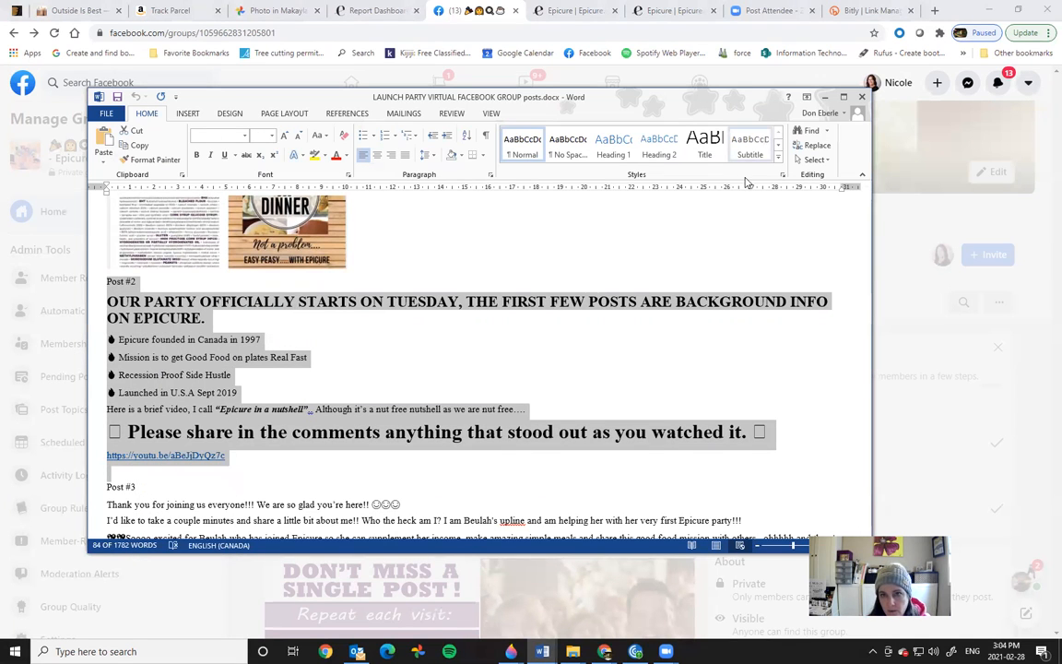
{"action": "left_click", "coordinate": [825, 97]}
{"action": "right_click", "coordinate": [454, 290]}
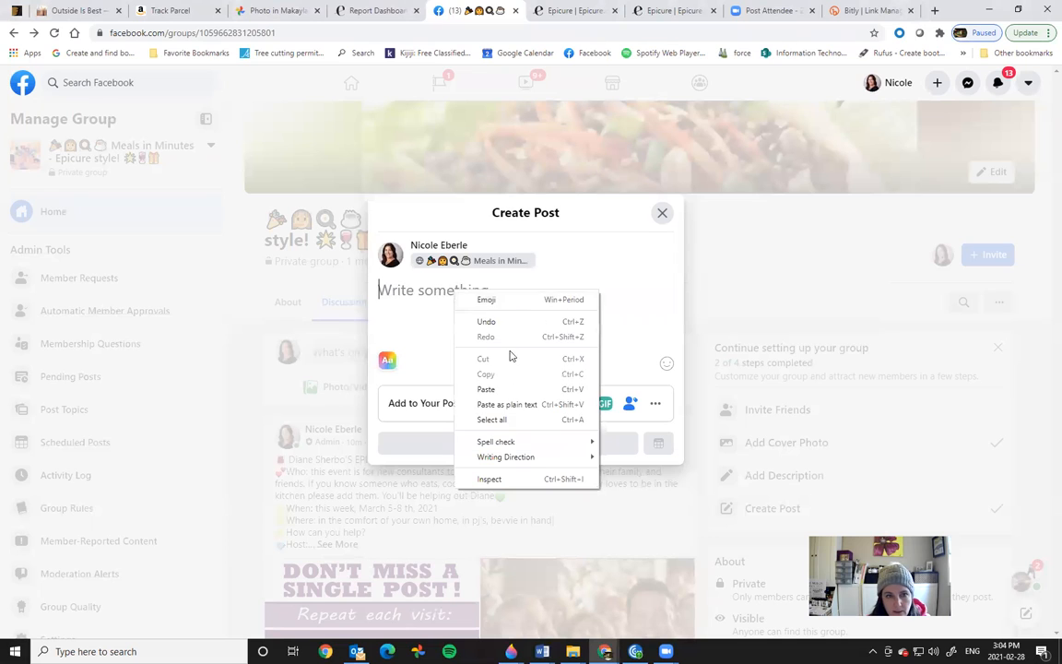
Step: Paste the Post #2 text and change 'TUESDAY,' to 'FRIDAY,'
{"action": "left_click", "coordinate": [502, 389]}
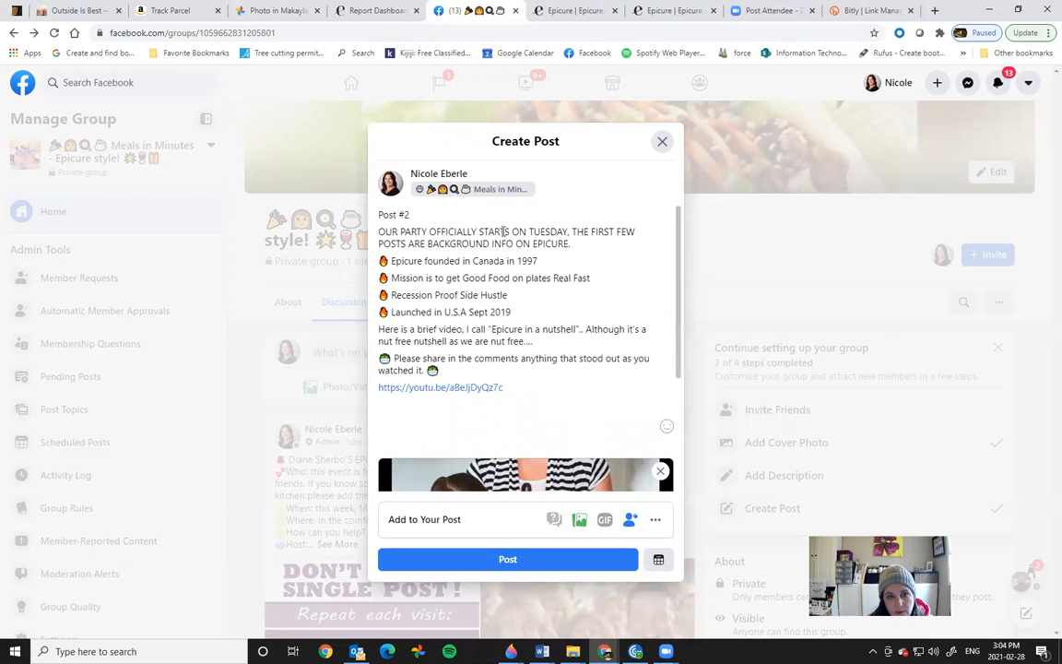
{"action": "left_click_drag", "start_coordinate": [531, 231], "coordinate": [570, 232]}
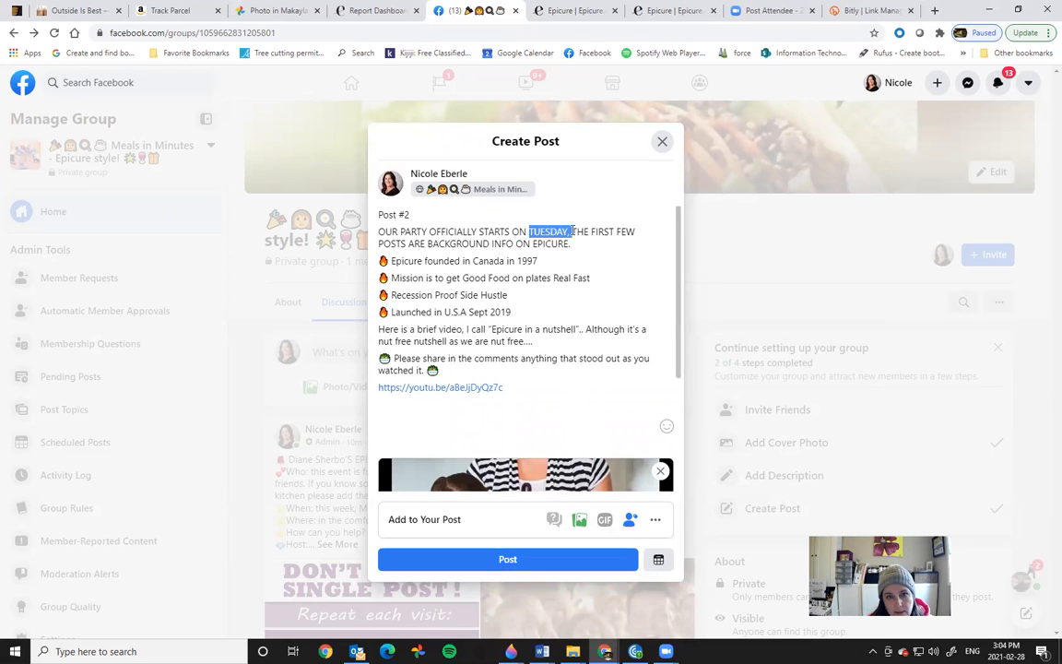
{"action": "type", "text": "Friday"}
{"action": "key", "text": "ctrl+shift+Left"}
{"action": "type", "text": "FRIDAY"}
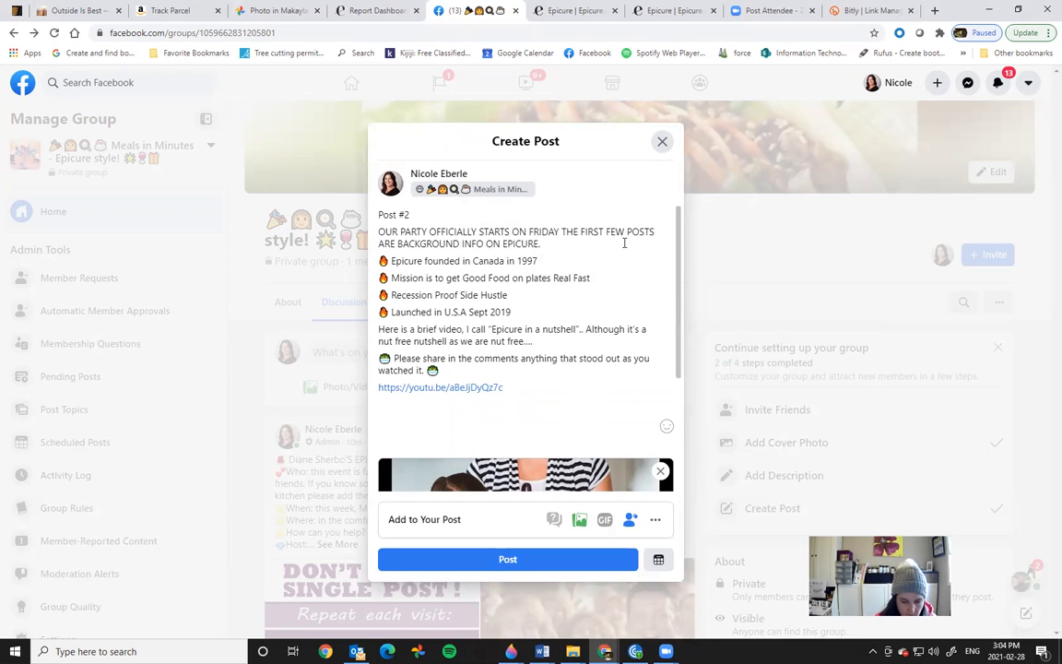
{"action": "type", "text": ","}
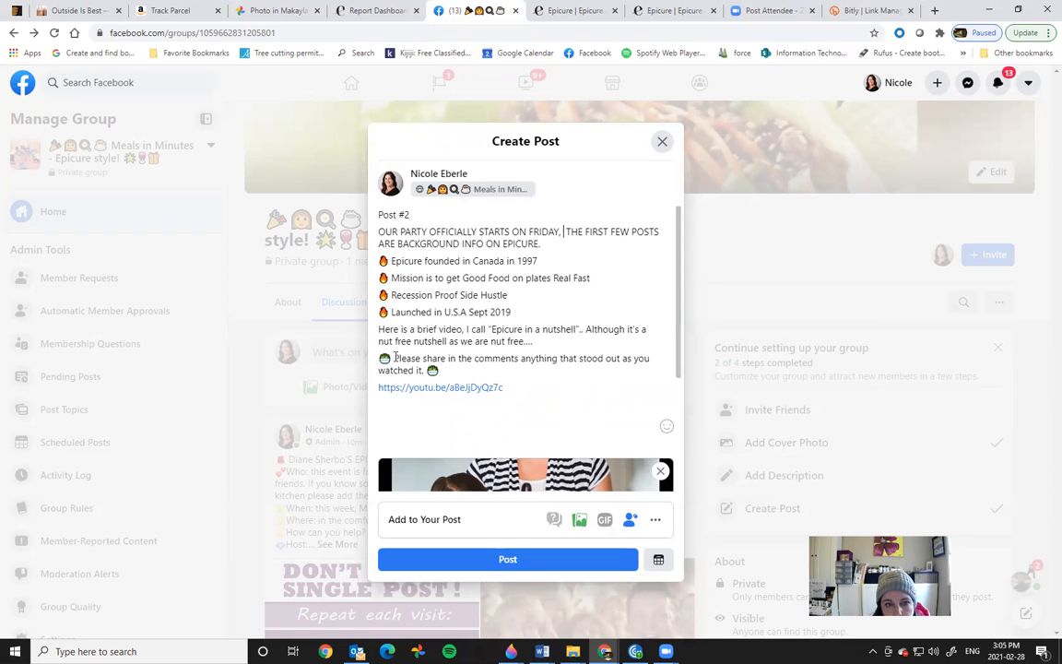
Step: Make the 'Please share…' sentence a bold heading and load the YouTube link preview
{"action": "left_click_drag", "start_coordinate": [394, 358], "coordinate": [424, 370]}
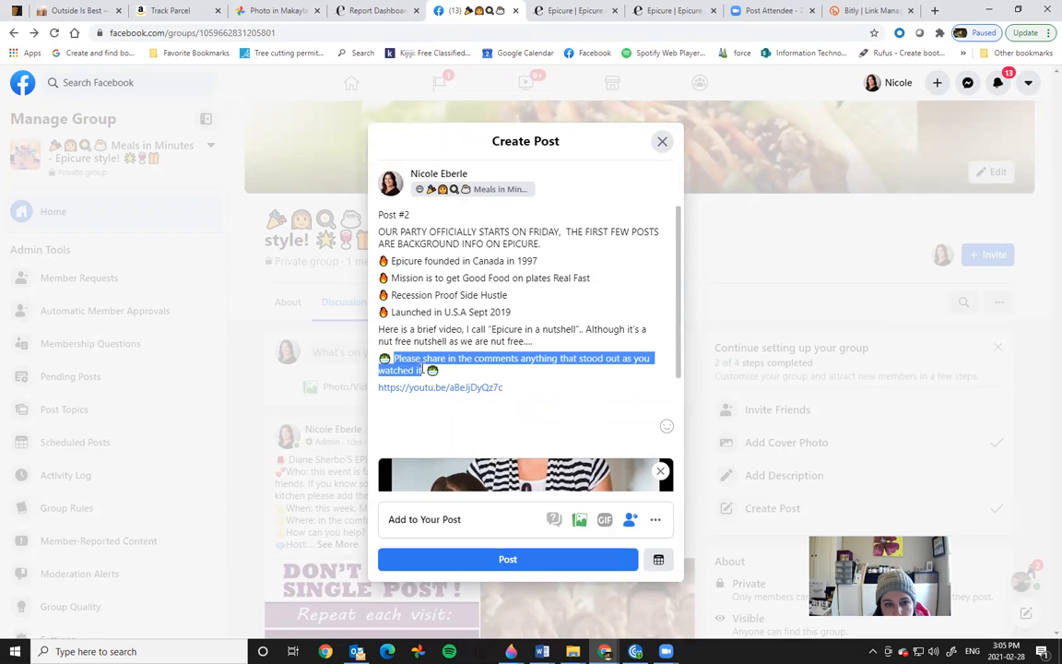
{"action": "left_click", "coordinate": [444, 339]}
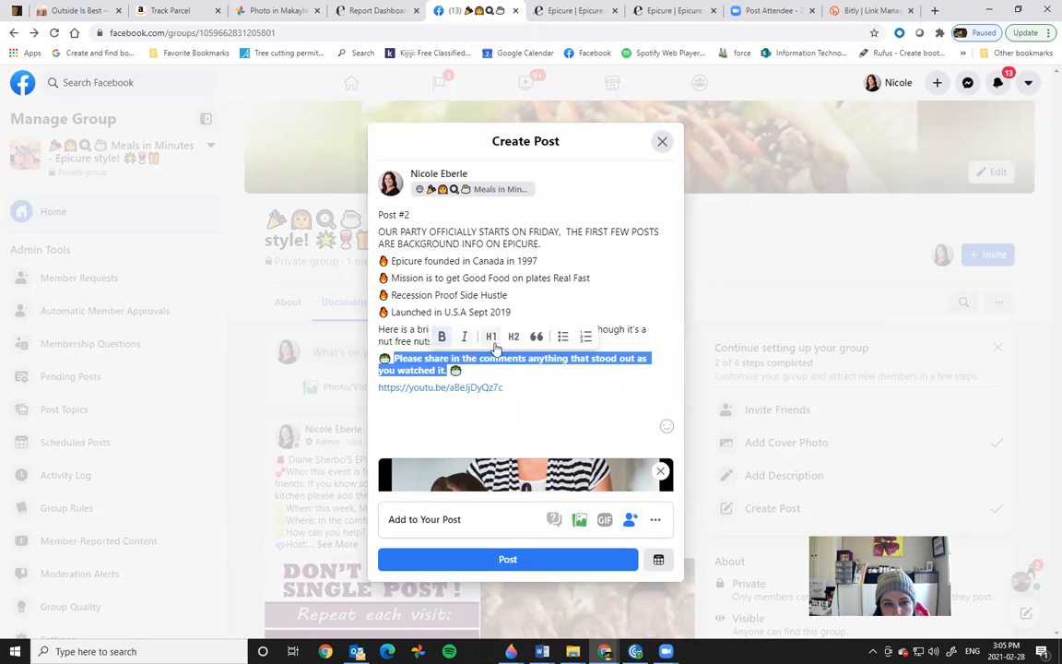
{"action": "left_click", "coordinate": [493, 340]}
{"action": "left_click", "coordinate": [621, 419]}
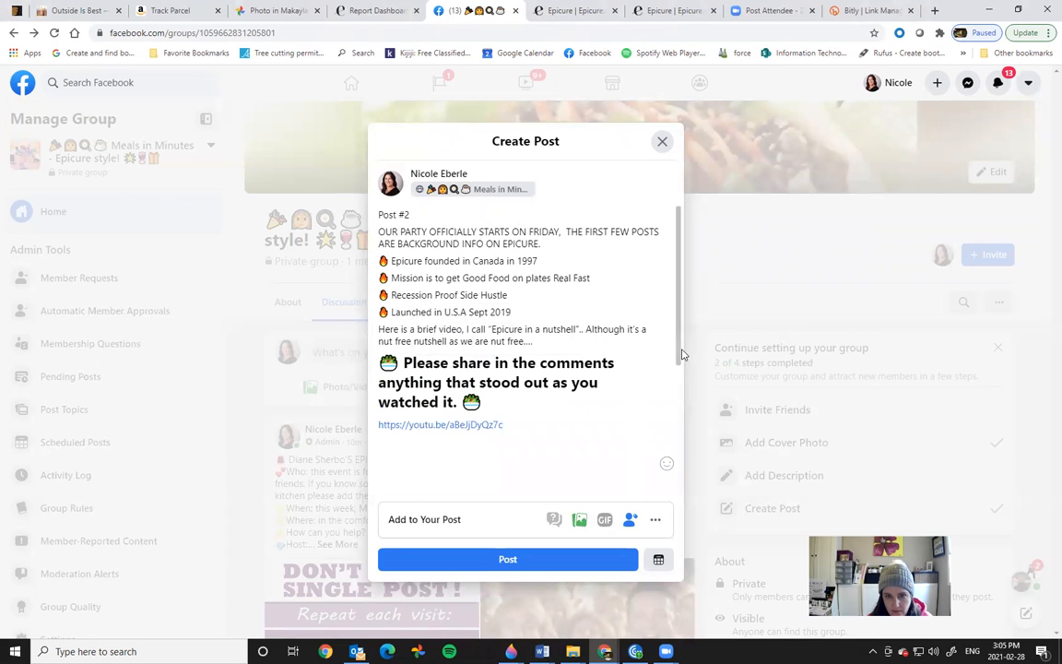
{"action": "scroll", "coordinate": [676, 364], "scroll_direction": "down", "scroll_amount": 1}
{"action": "scroll", "coordinate": [676, 364], "scroll_direction": "down", "scroll_amount": 3}
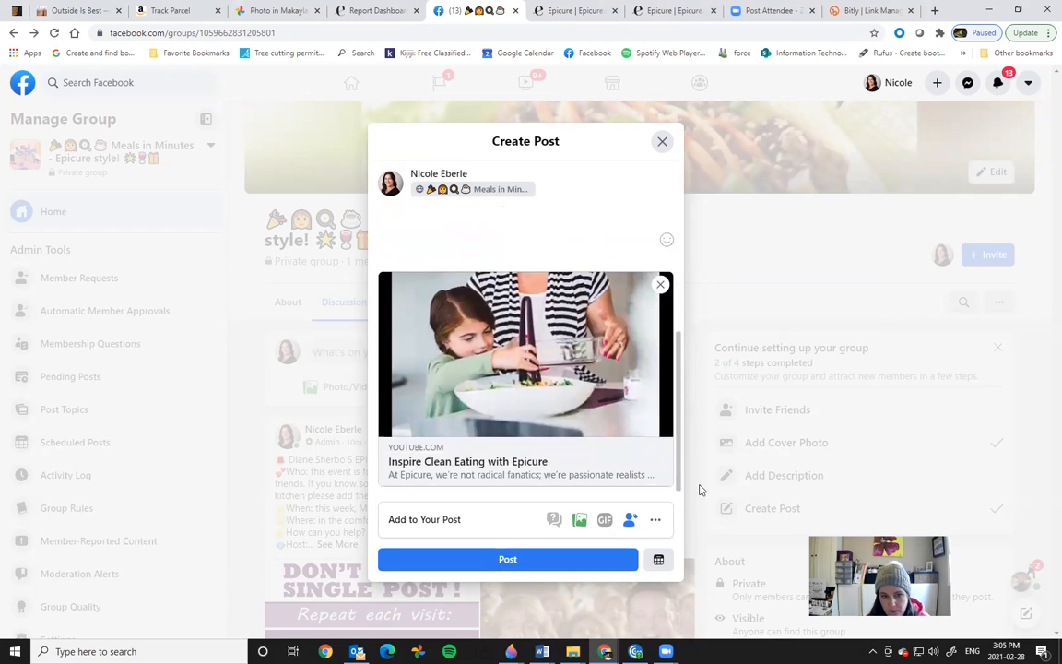
{"action": "left_click", "coordinate": [658, 560]}
Step: Set Post #2's schedule to March 4, 2021 at 2:00 PM and confirm it
{"action": "left_click", "coordinate": [443, 292]}
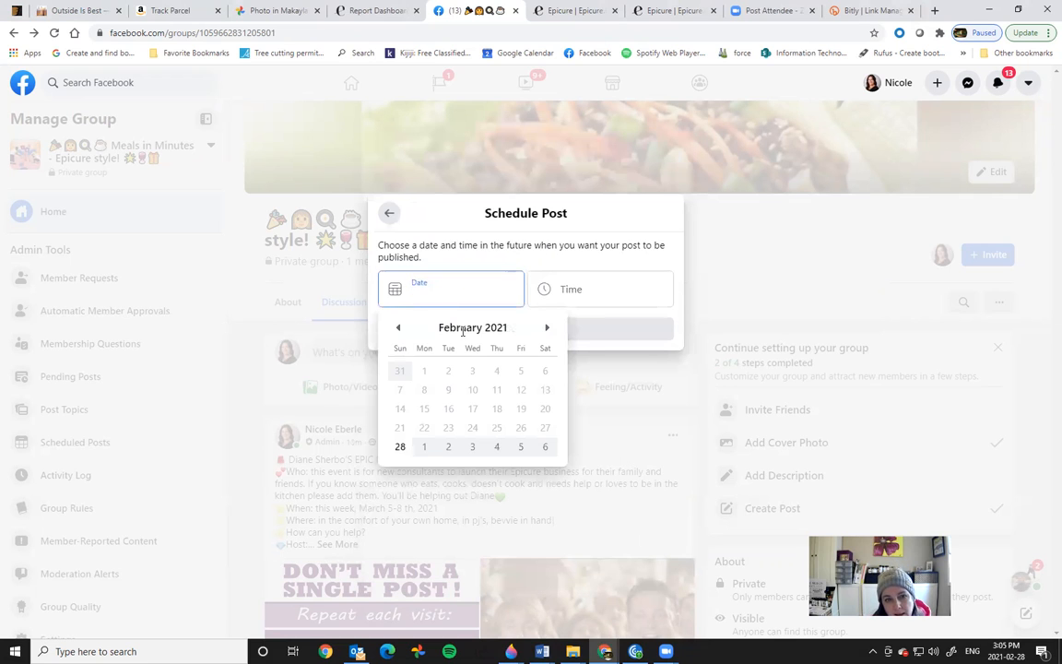
{"action": "left_click", "coordinate": [547, 327]}
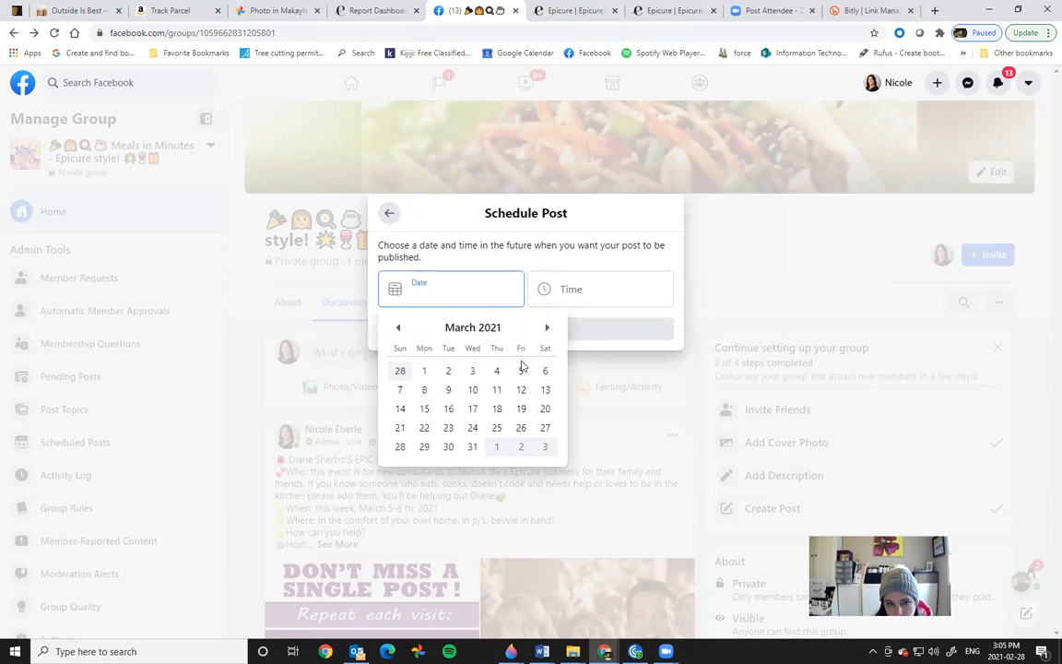
{"action": "left_click", "coordinate": [498, 371]}
{"action": "left_click", "coordinate": [586, 293]}
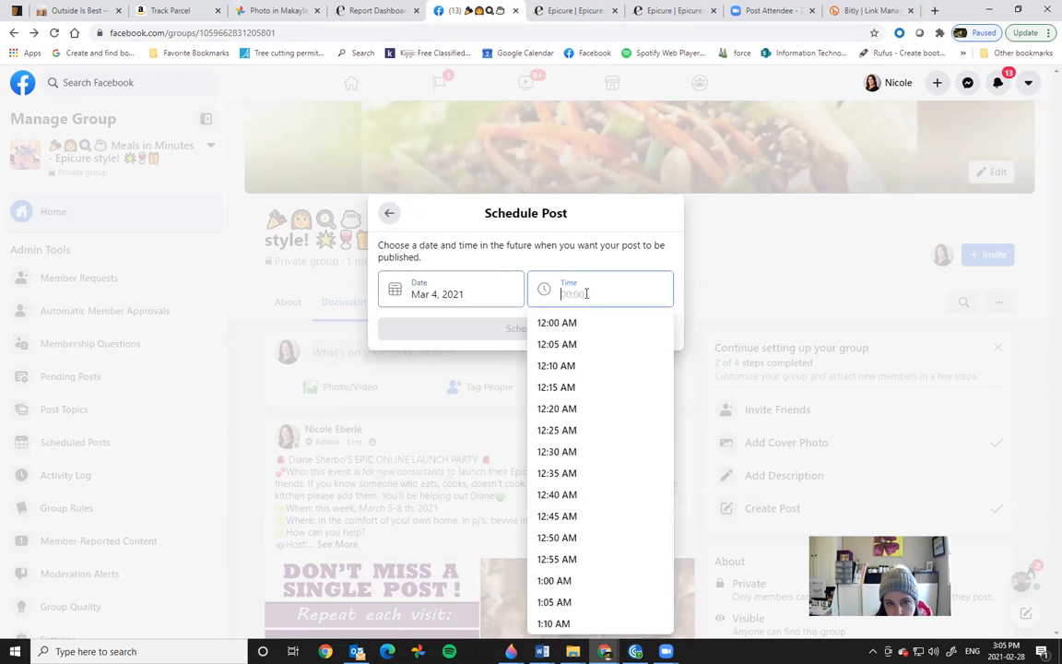
{"action": "left_click_drag", "start_coordinate": [668, 324], "coordinate": [677, 503]}
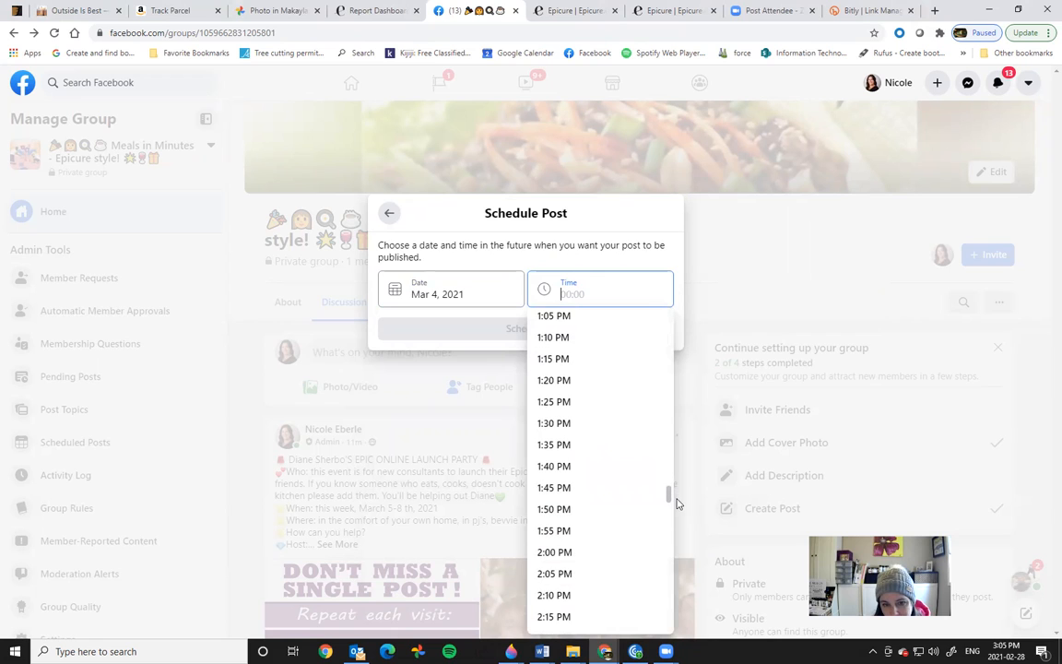
{"action": "left_click", "coordinate": [571, 553]}
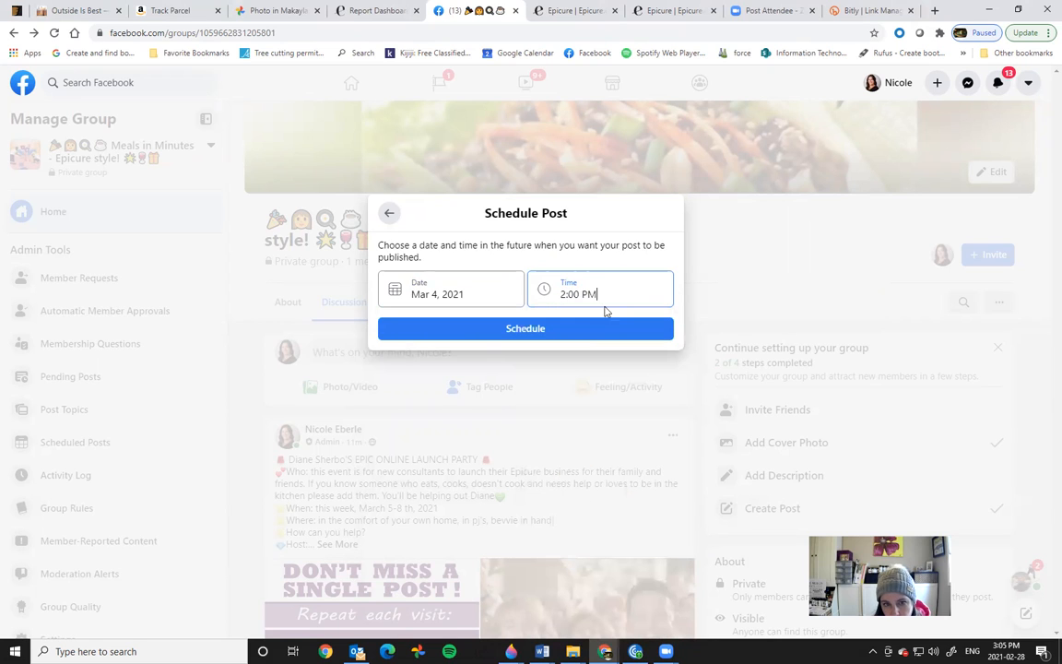
{"action": "left_click", "coordinate": [554, 332]}
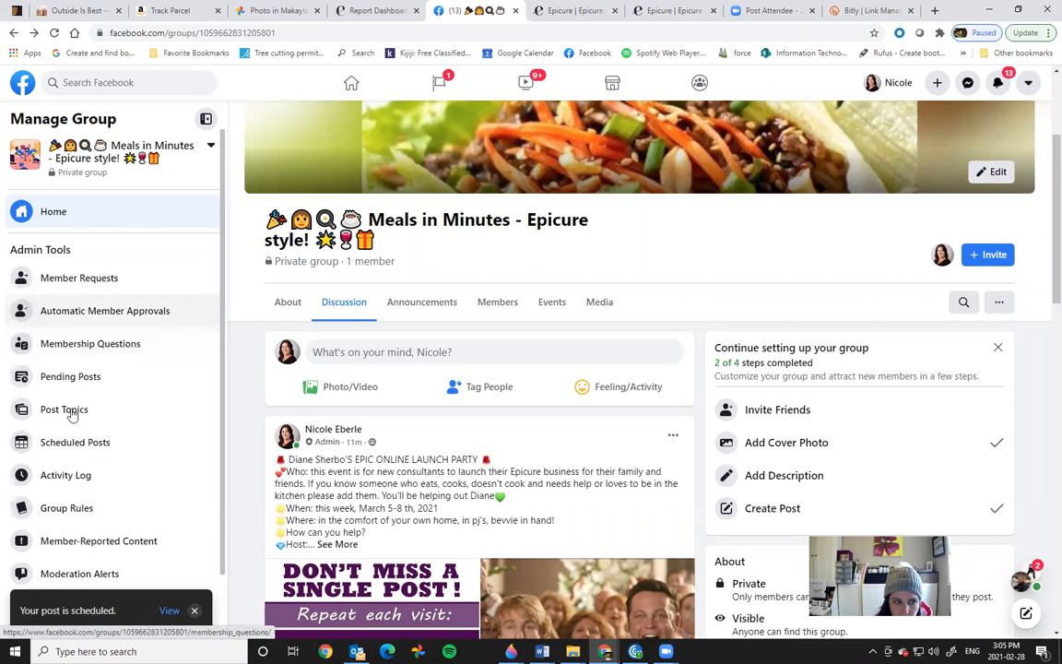
Step: Open the group's Scheduled Posts list and review Post #1's editor without making changes
{"action": "left_click", "coordinate": [76, 443]}
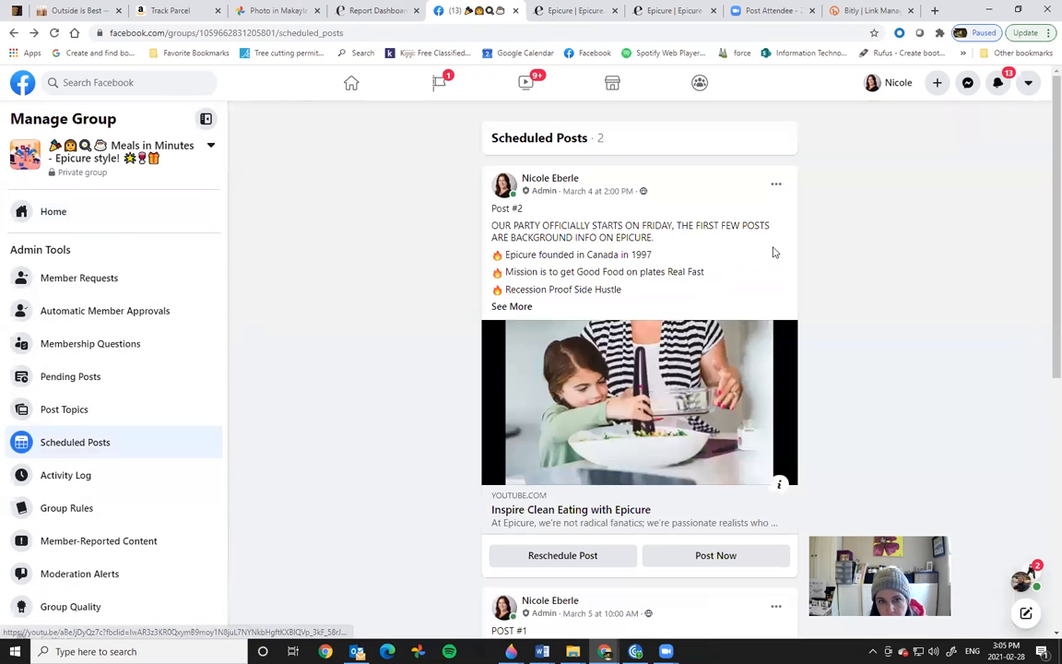
{"action": "left_click_drag", "start_coordinate": [1041, 265], "coordinate": [1043, 344]}
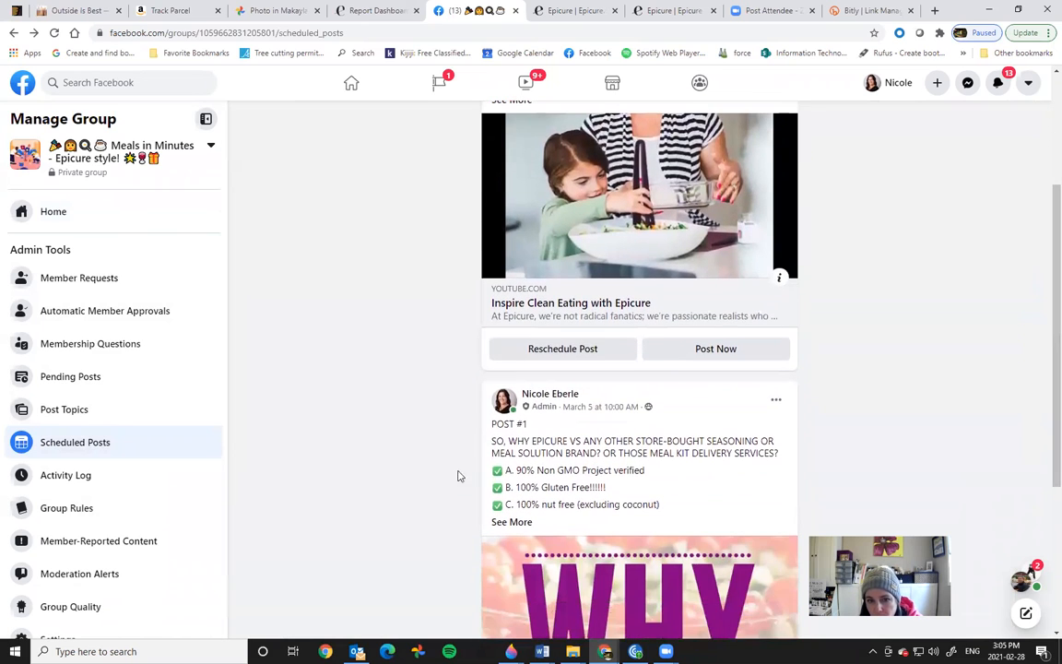
{"action": "left_click", "coordinate": [775, 400]}
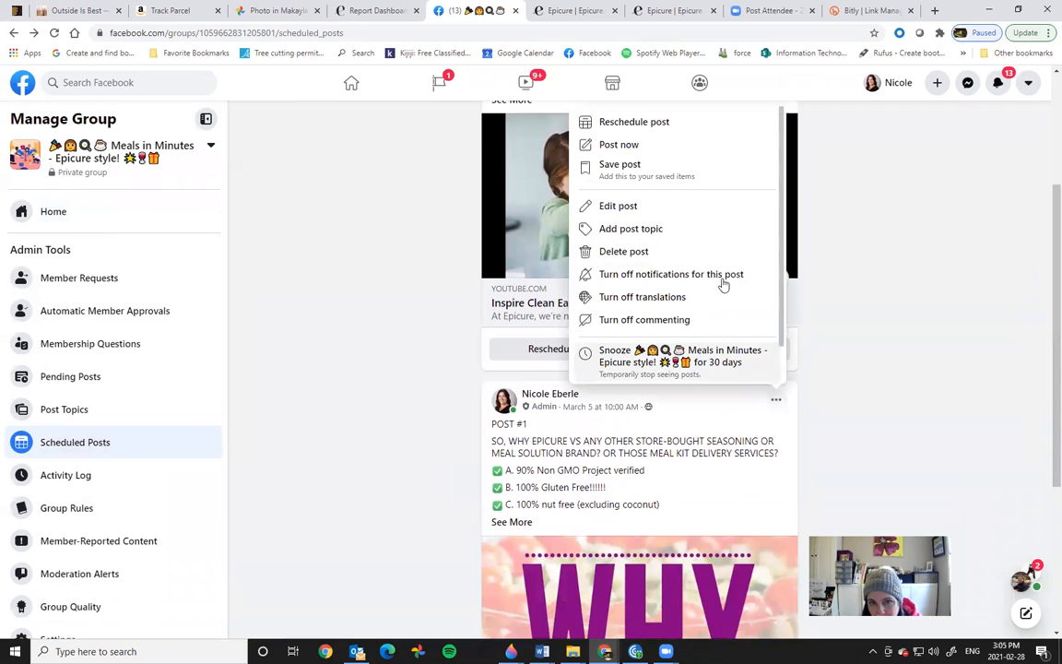
{"action": "left_click", "coordinate": [627, 207]}
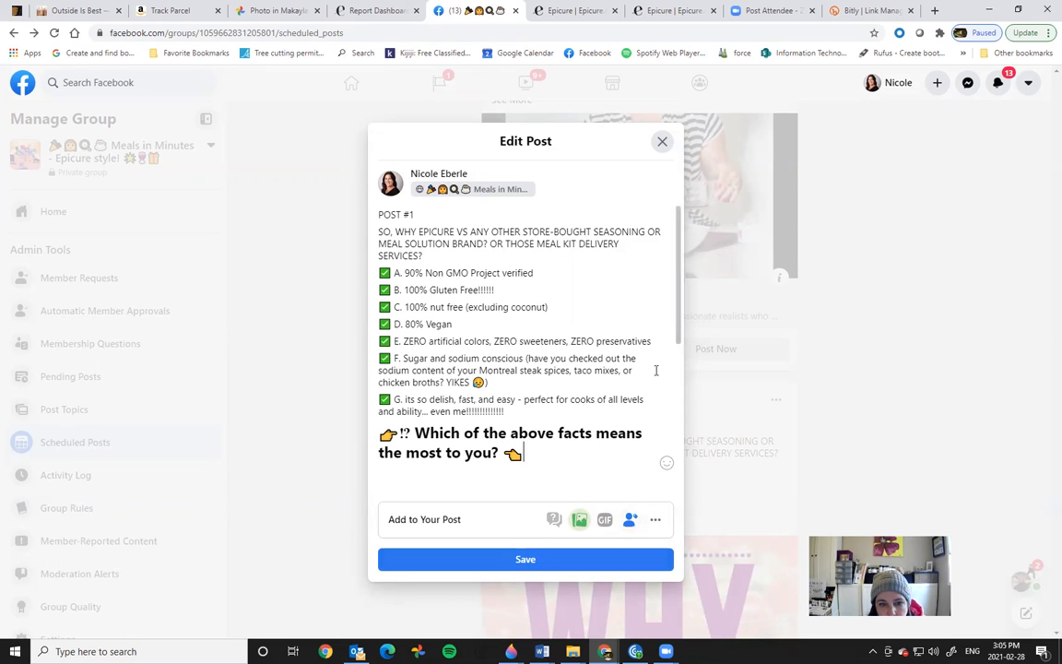
{"action": "left_click", "coordinate": [663, 144]}
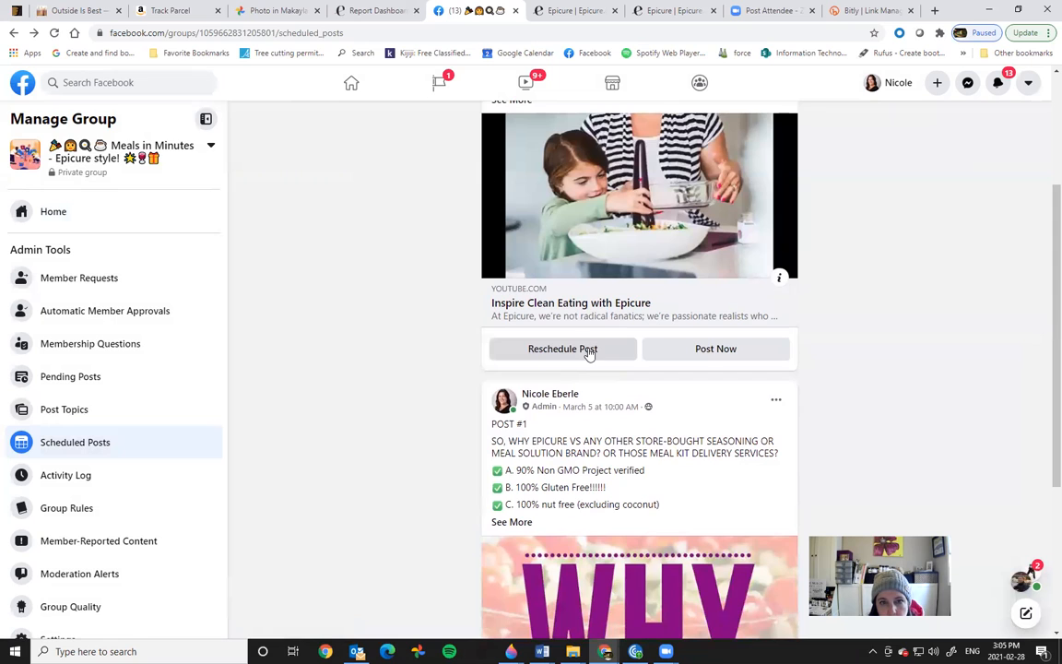
{"action": "scroll", "coordinate": [1043, 324], "scroll_direction": "down", "scroll_amount": 3}
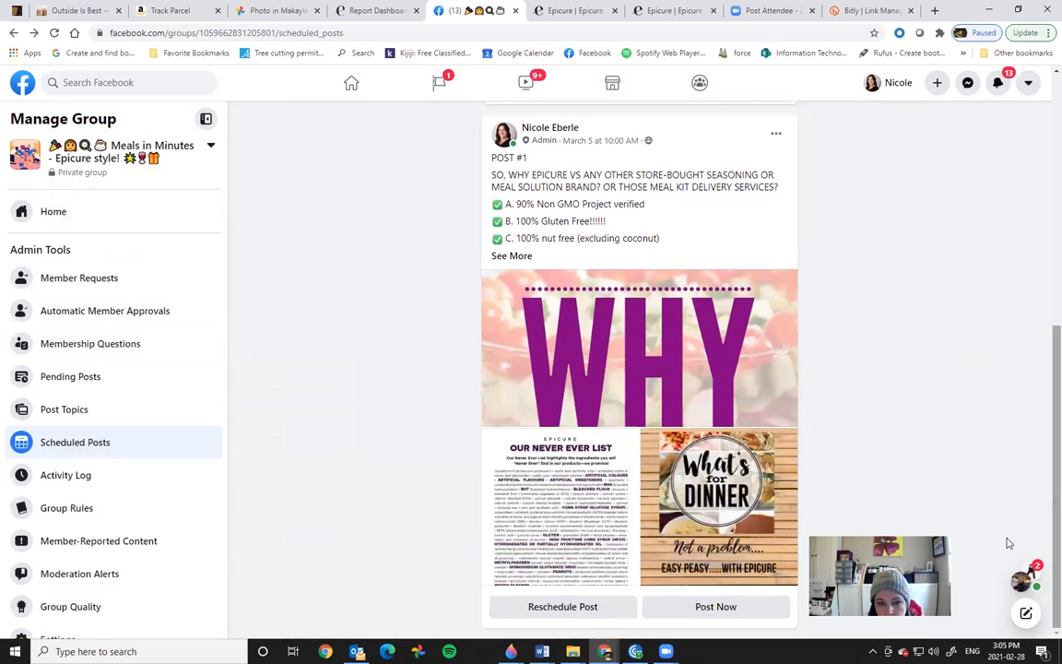
Step: Reschedule Post #1 from March 5 to March 4, keeping 10:00 AM
{"action": "left_click", "coordinate": [593, 616]}
{"action": "left_click", "coordinate": [450, 372]}
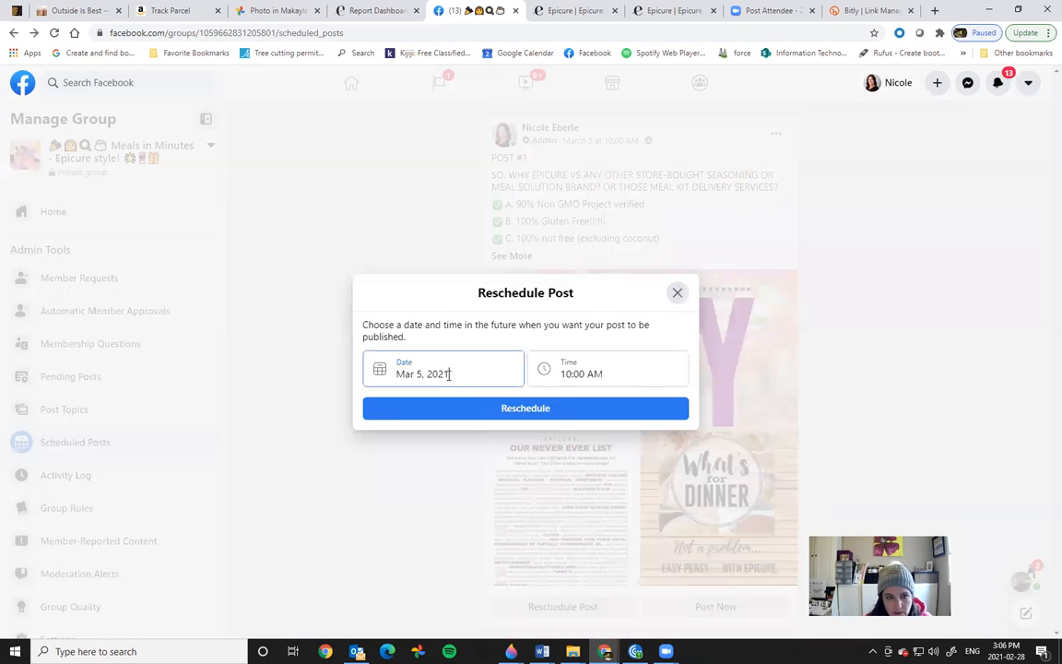
{"action": "left_click", "coordinate": [481, 450]}
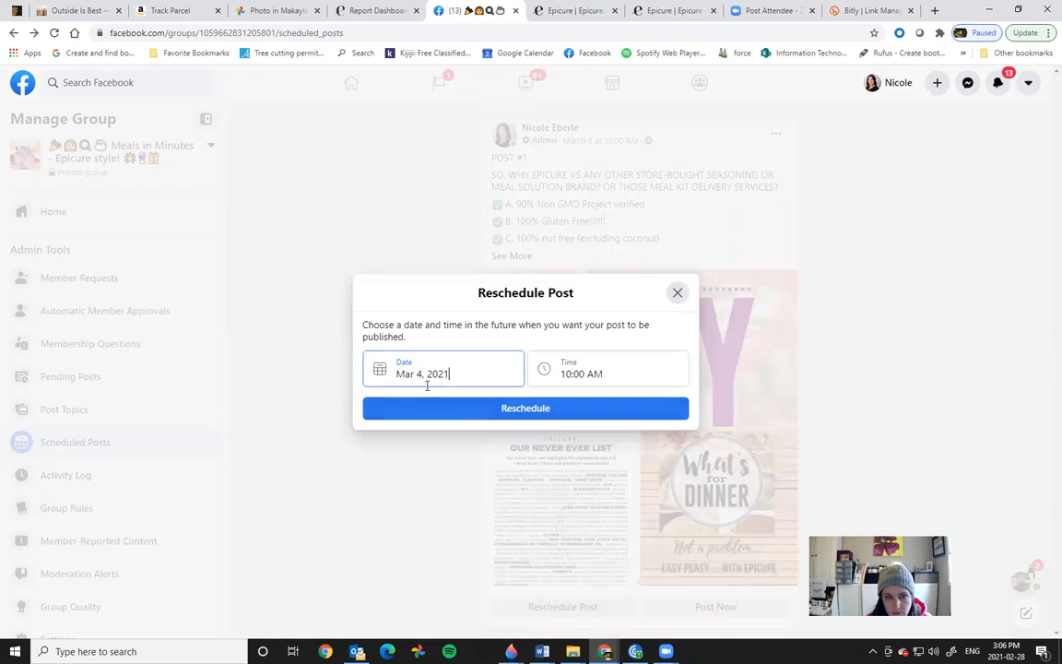
{"action": "left_click", "coordinate": [550, 408]}
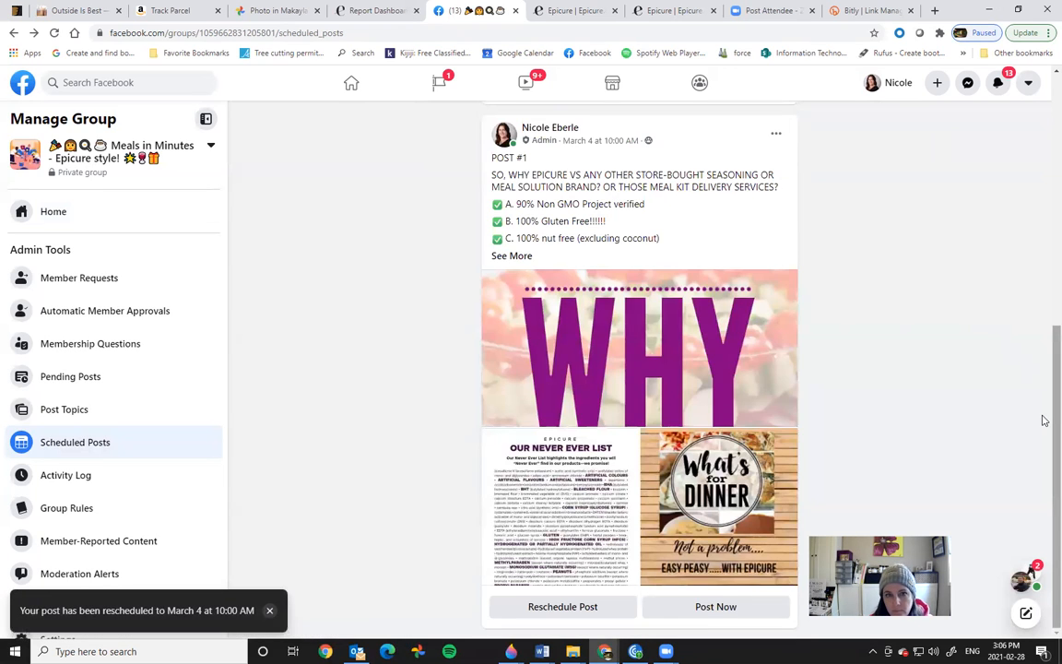
{"action": "scroll", "coordinate": [1045, 420], "scroll_direction": "up", "scroll_amount": 2}
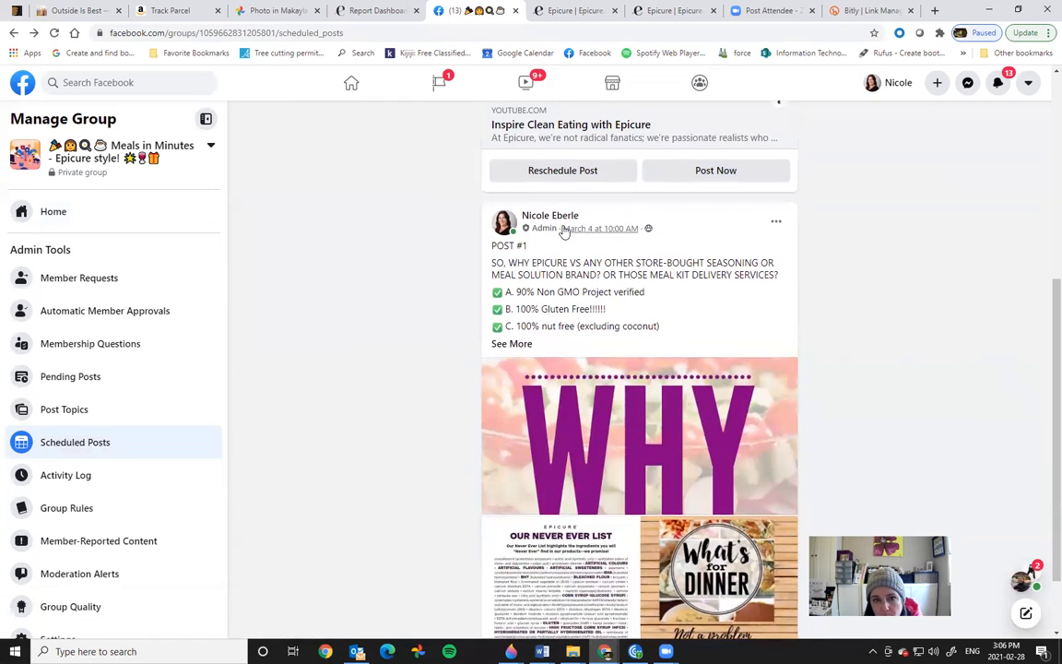
{"action": "scroll", "coordinate": [1044, 277], "scroll_direction": "up", "scroll_amount": 5}
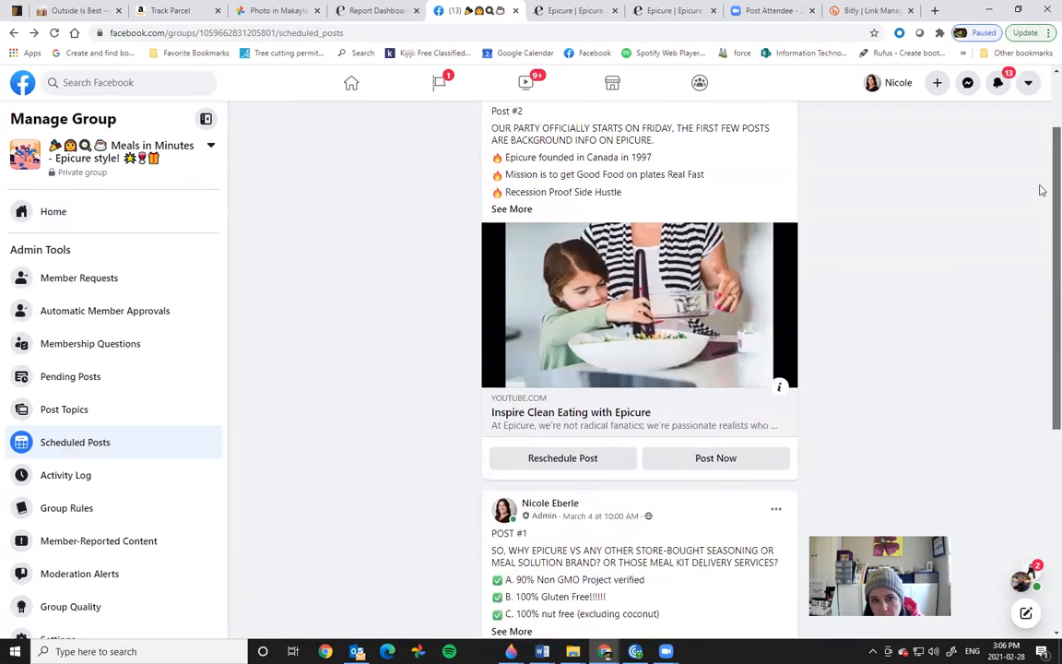
{"action": "scroll", "coordinate": [1037, 166], "scroll_direction": "up", "scroll_amount": 2}
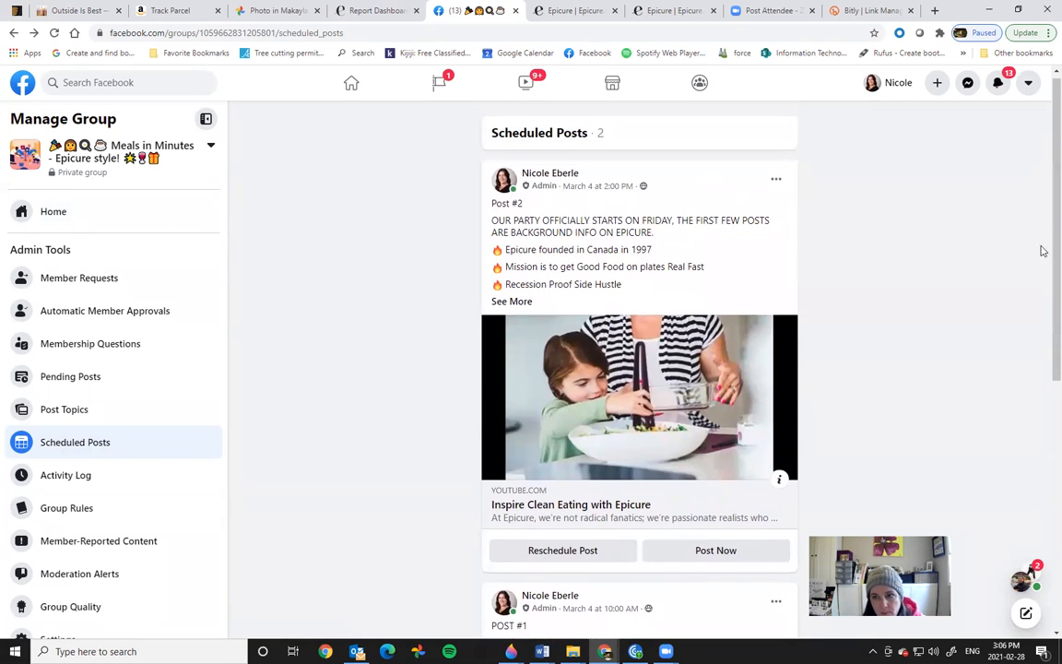
{"action": "scroll", "coordinate": [1043, 231], "scroll_direction": "up", "scroll_amount": 1}
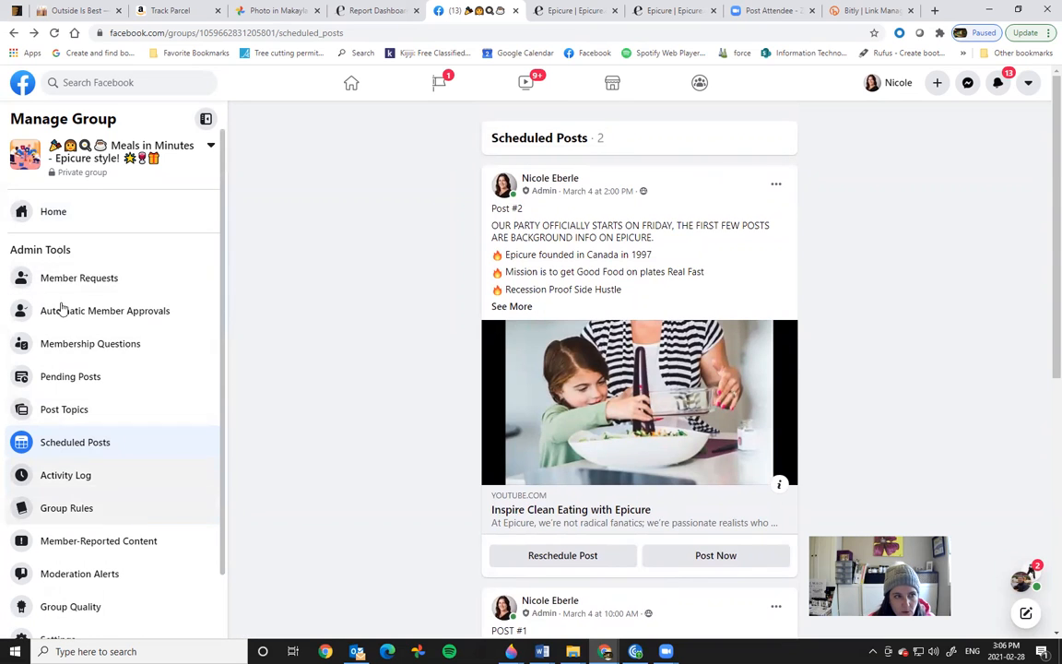
Step: Return to the group's home page and bring the launch party Word document forward
{"action": "left_click", "coordinate": [154, 212]}
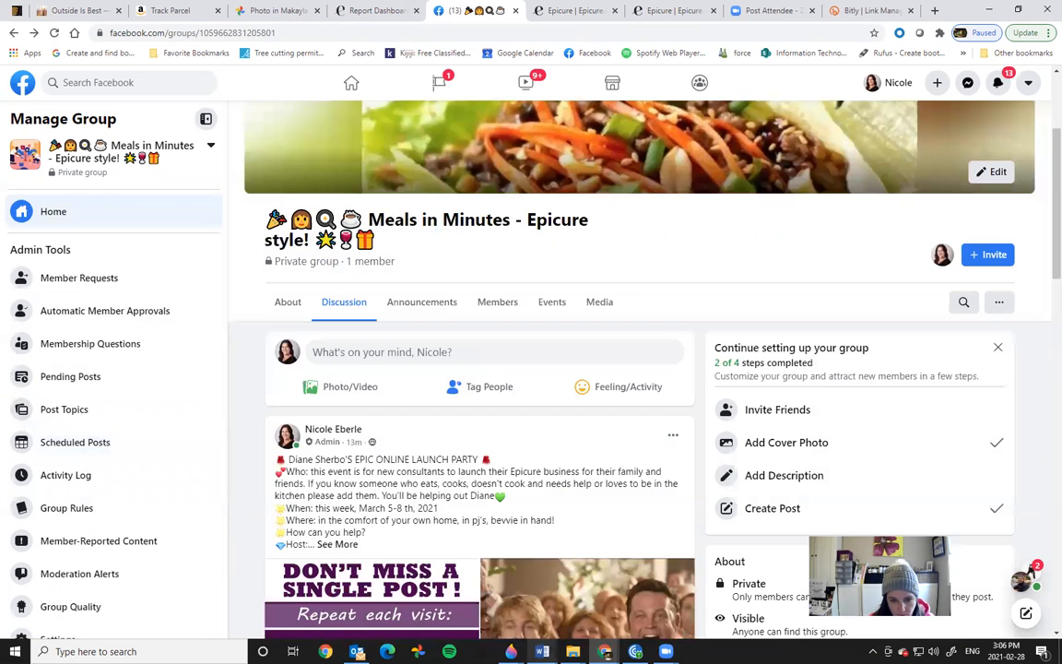
{"action": "mouse_move", "coordinate": [542, 651]}
{"action": "left_click", "coordinate": [553, 553]}
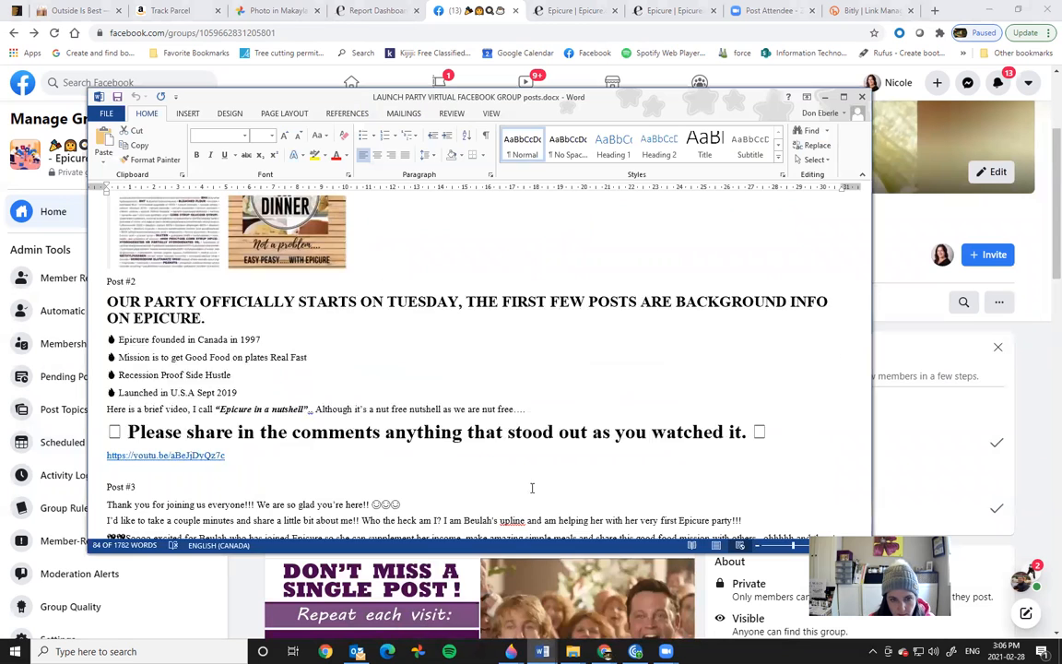
Step: Copy the whole Post #3 text from the Word document and switch back to Chrome
{"action": "left_click", "coordinate": [431, 476]}
{"action": "left_click_drag", "start_coordinate": [868, 316], "coordinate": [868, 329]}
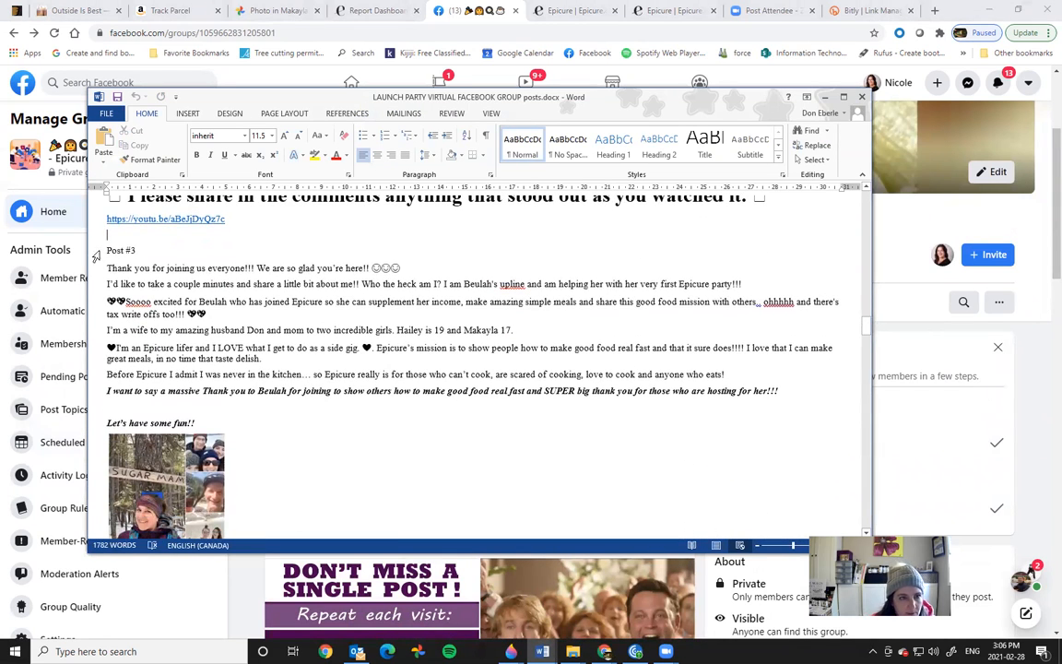
{"action": "left_click_drag", "start_coordinate": [108, 250], "coordinate": [569, 420]}
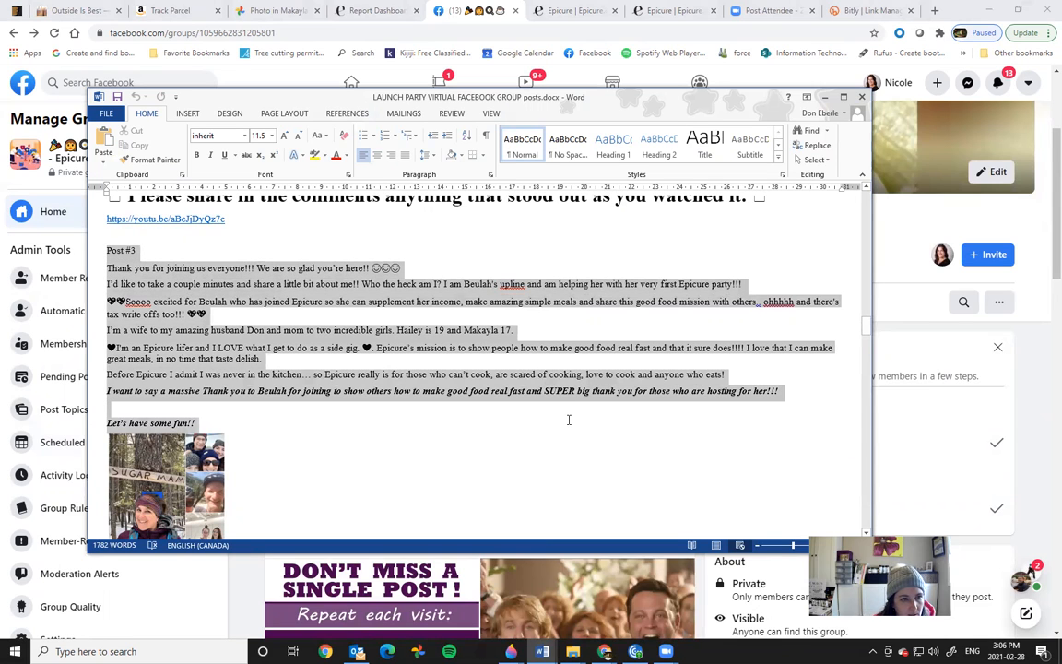
{"action": "right_click", "coordinate": [218, 352]}
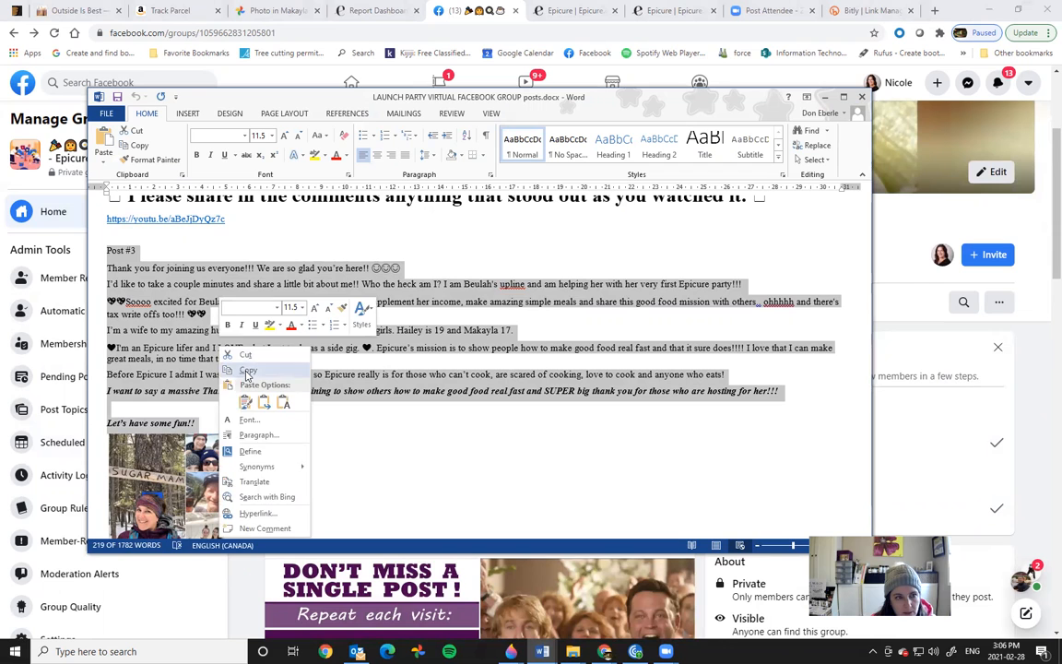
{"action": "left_click", "coordinate": [246, 372]}
{"action": "left_click", "coordinate": [745, 84]}
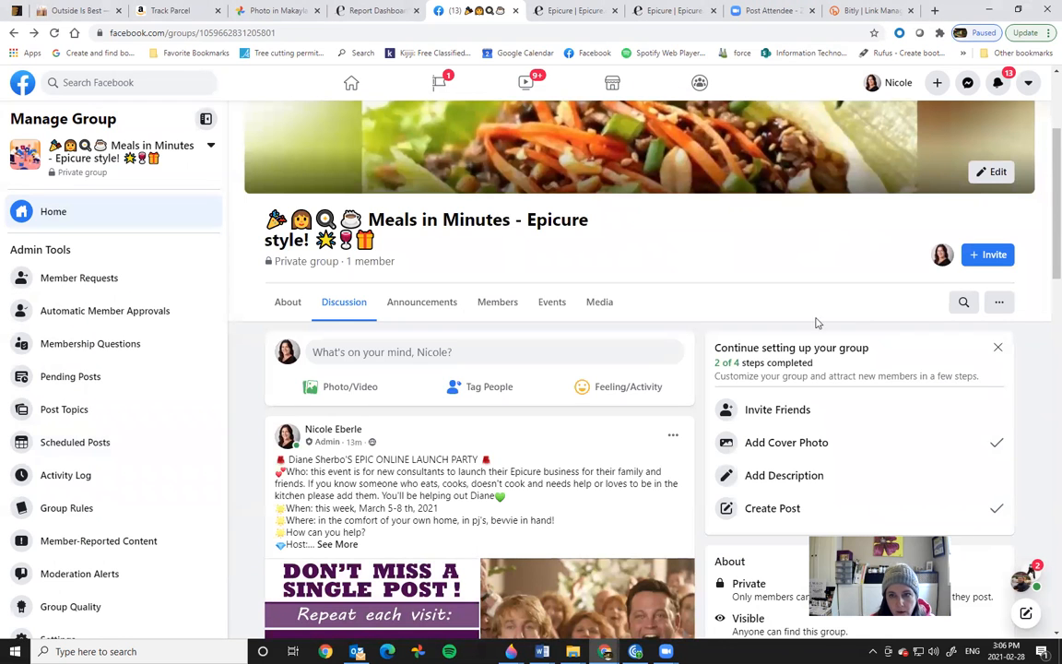
Step: Start a new group post and paste the Post #3 text, re-copied from Word, into it
{"action": "left_click", "coordinate": [348, 359]}
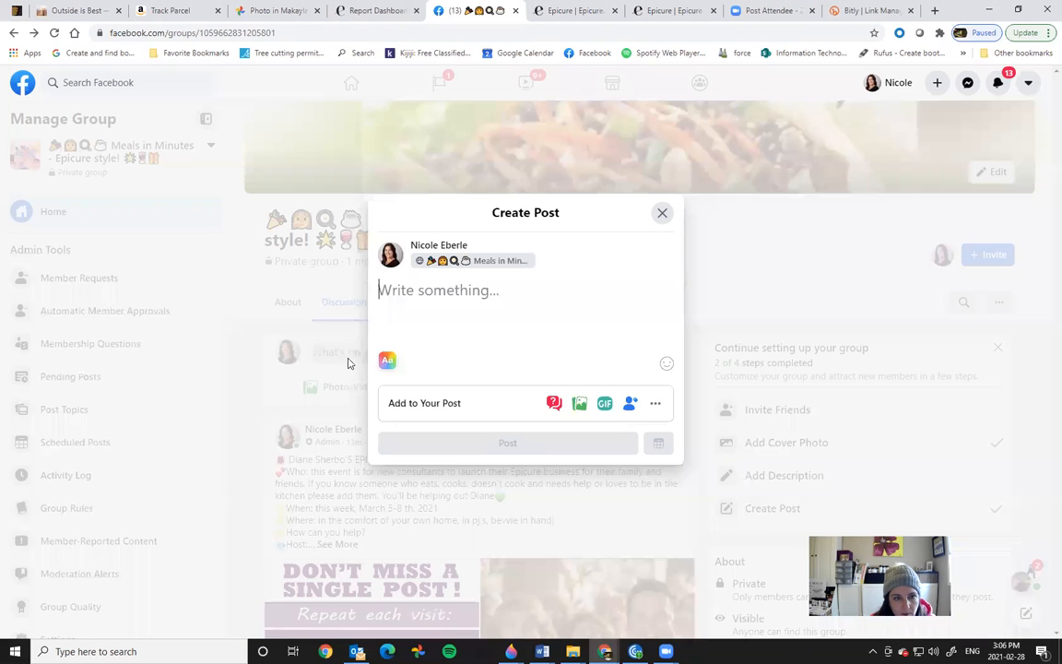
{"action": "right_click", "coordinate": [398, 305]}
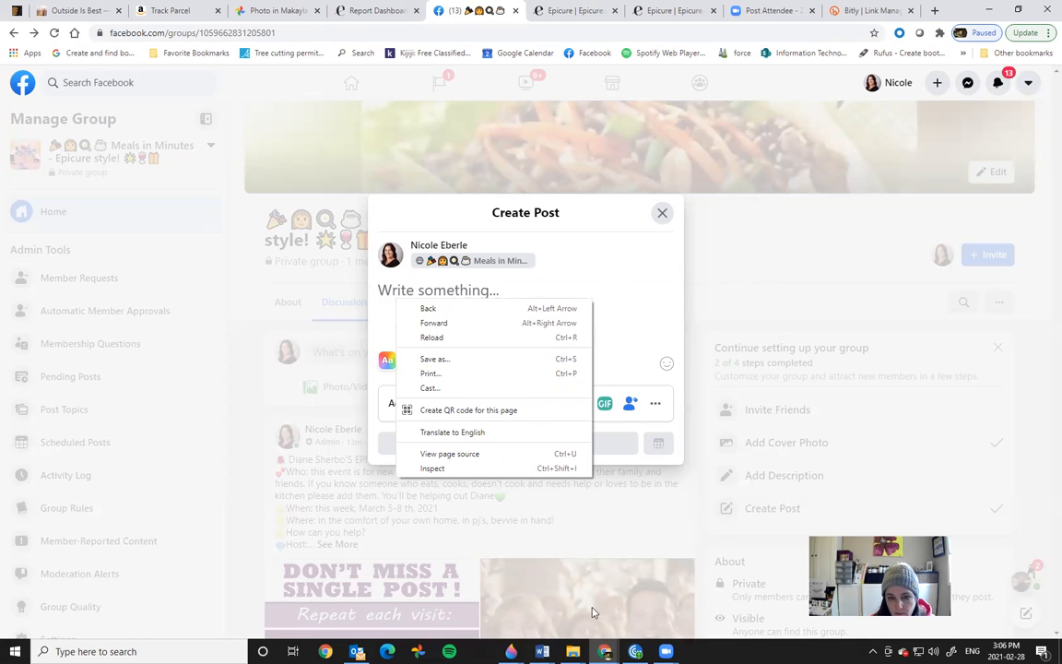
{"action": "left_click", "coordinate": [542, 650]}
{"action": "left_click", "coordinate": [604, 581]}
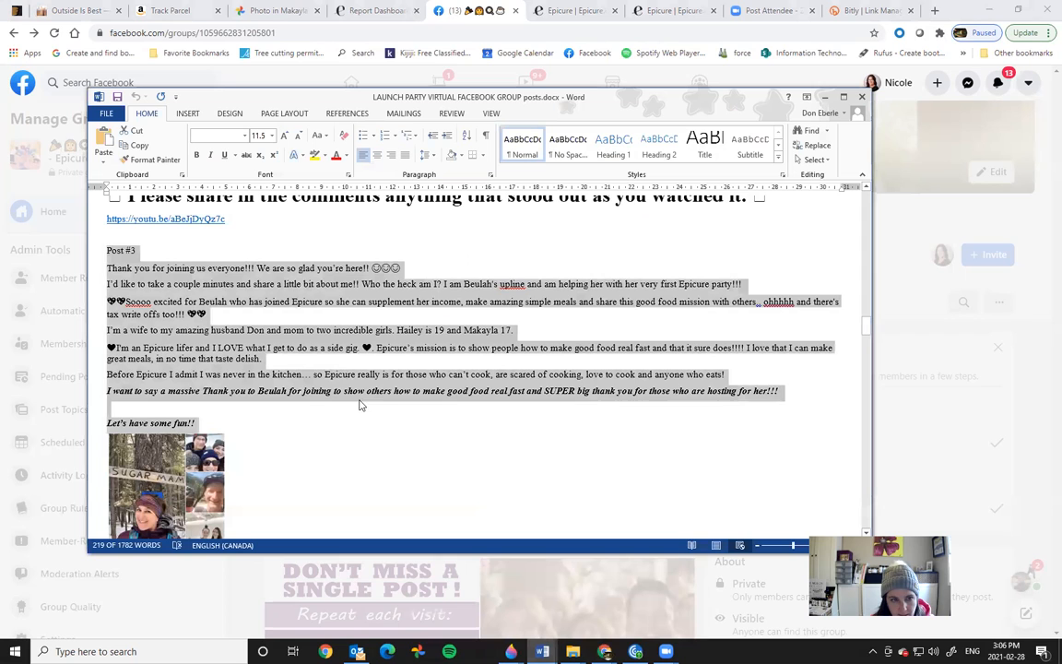
{"action": "right_click", "coordinate": [330, 335]}
{"action": "left_click", "coordinate": [355, 352]}
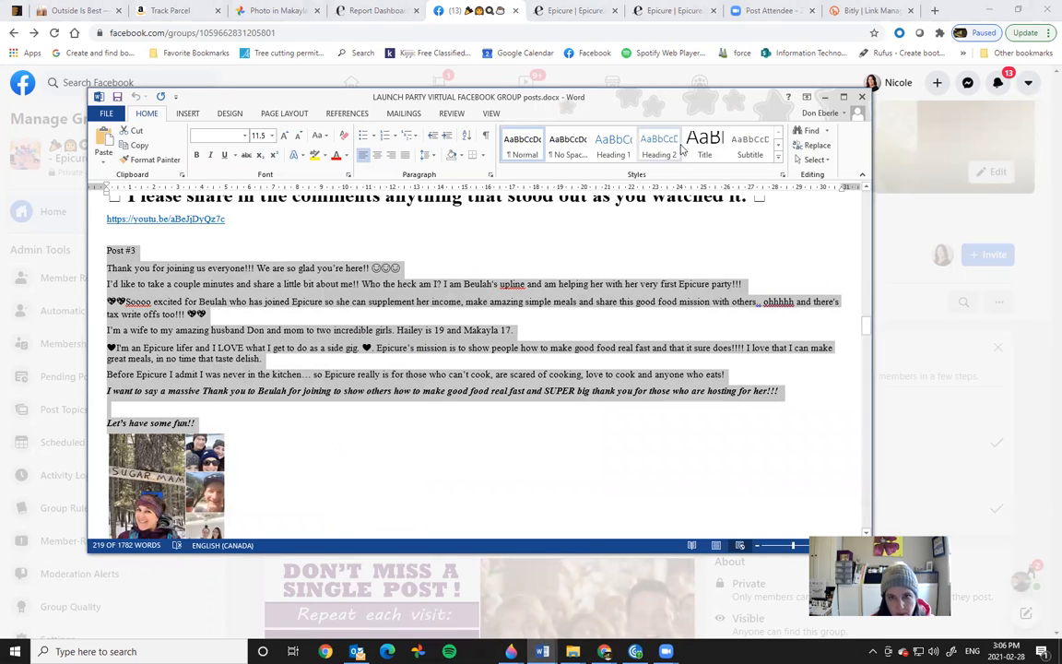
{"action": "left_click", "coordinate": [827, 97]}
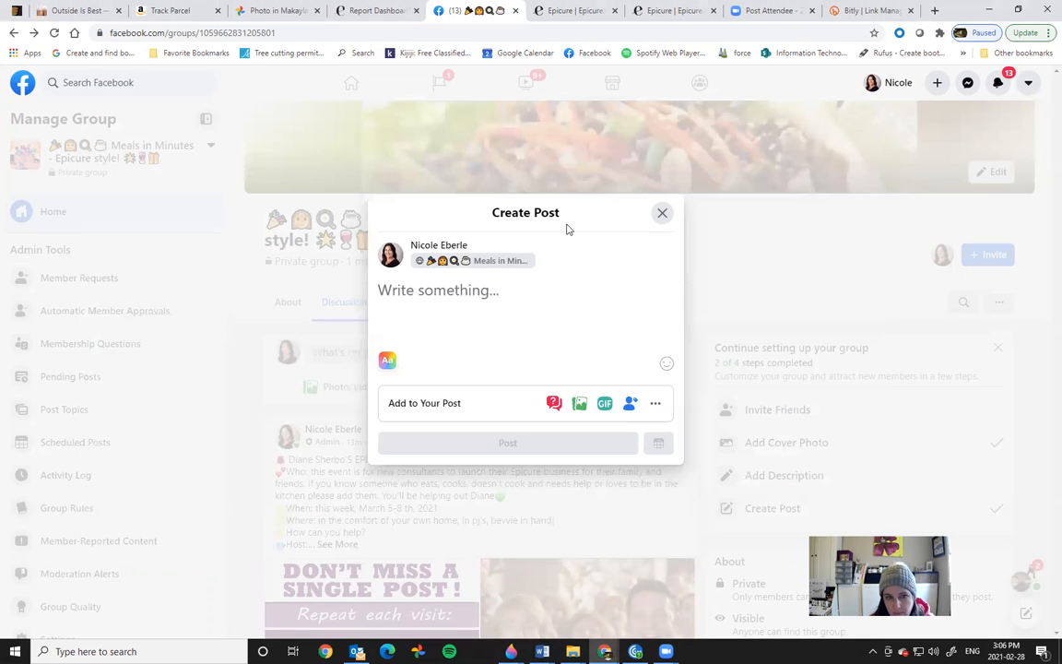
{"action": "right_click", "coordinate": [411, 291]}
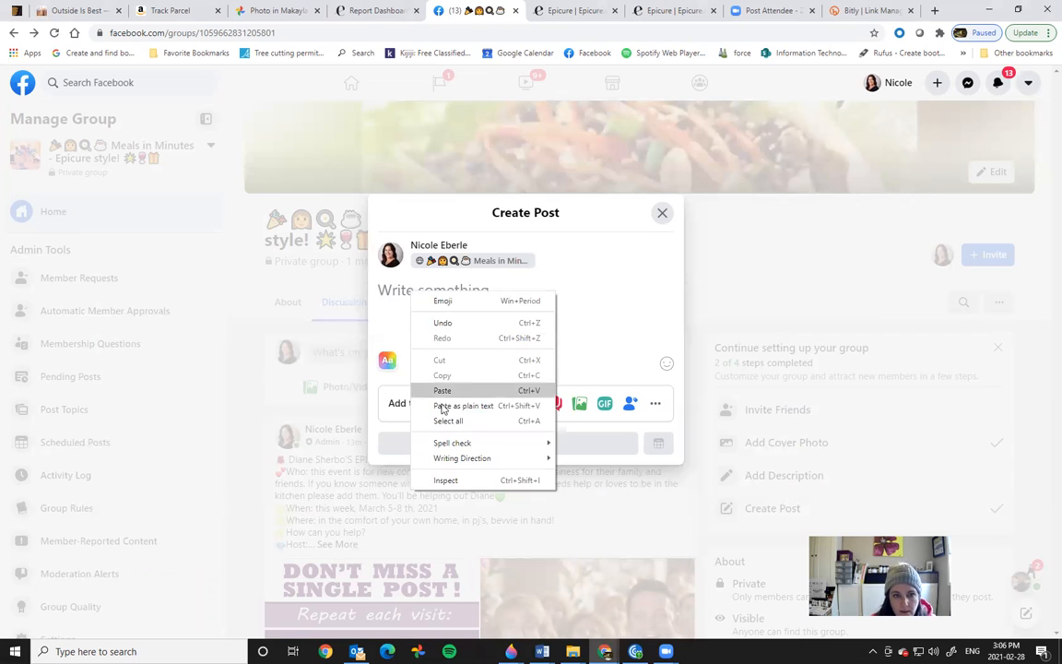
{"action": "left_click", "coordinate": [440, 388]}
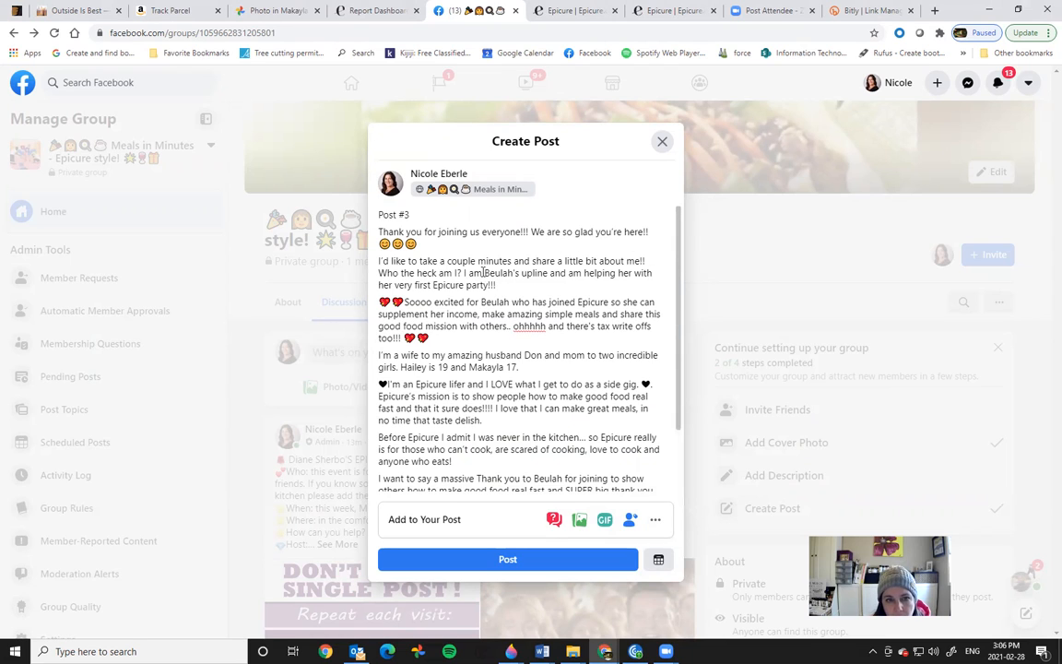
Step: Replace the old host's name with the new host's name in the upline and excited lines
{"action": "left_click_drag", "start_coordinate": [485, 273], "coordinate": [514, 273]}
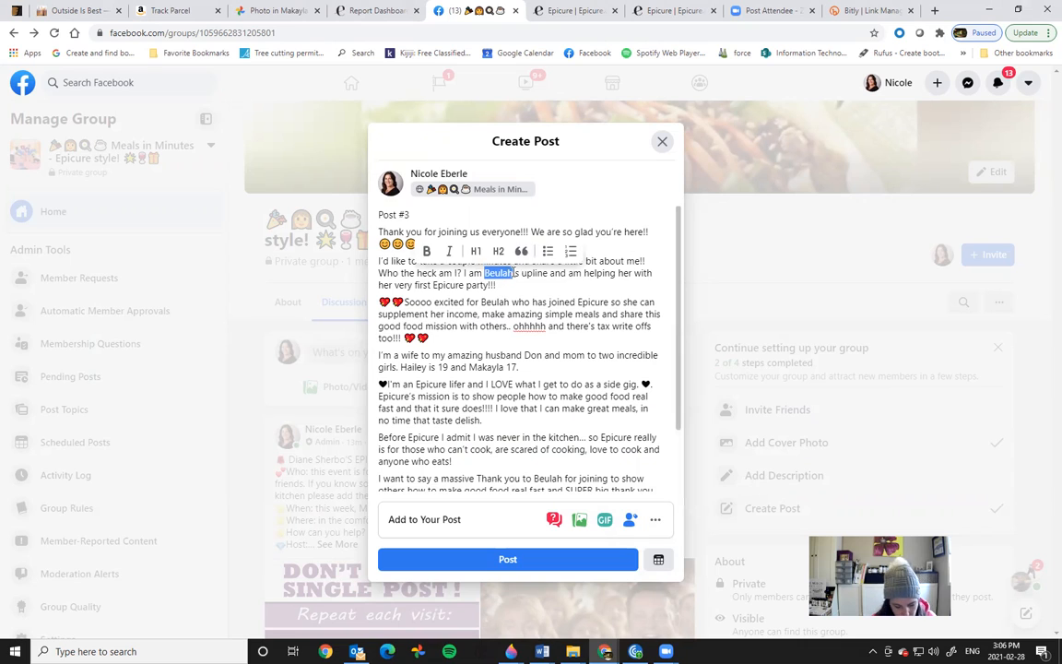
{"action": "type", "text": "Dia"}
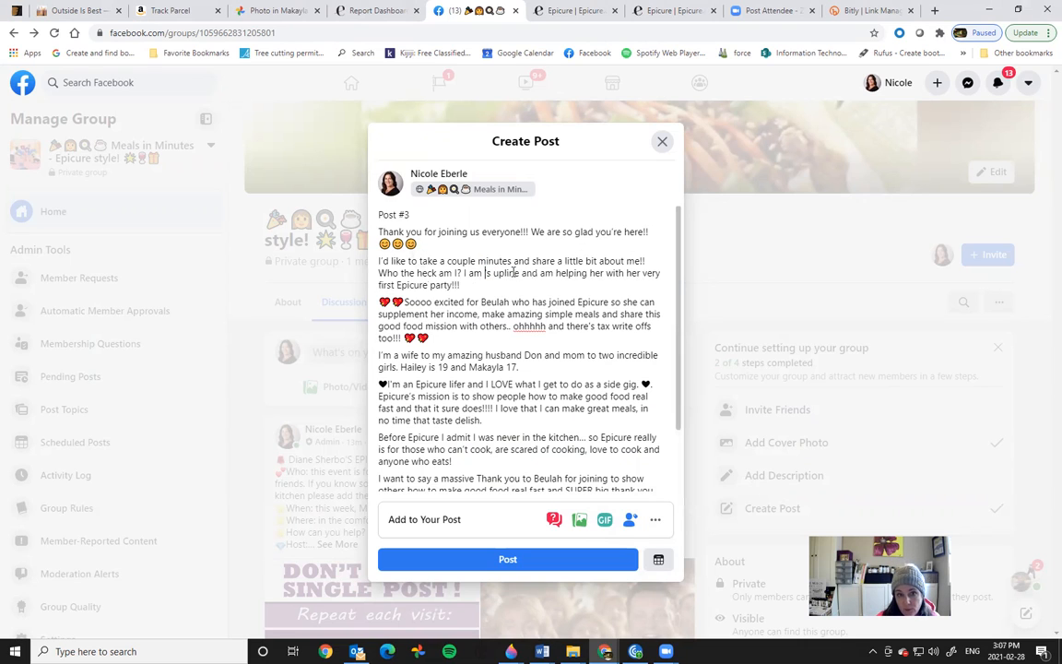
{"action": "type", "text": "ne"}
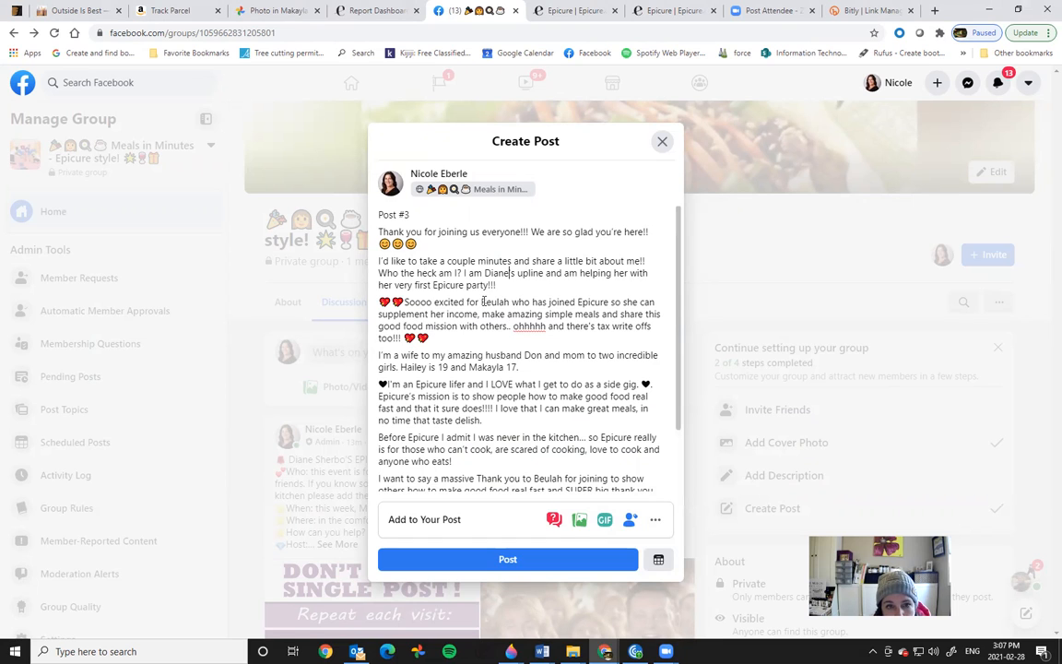
{"action": "left_click_drag", "start_coordinate": [496, 302], "coordinate": [508, 303]}
{"action": "type", "text": "Diane"}
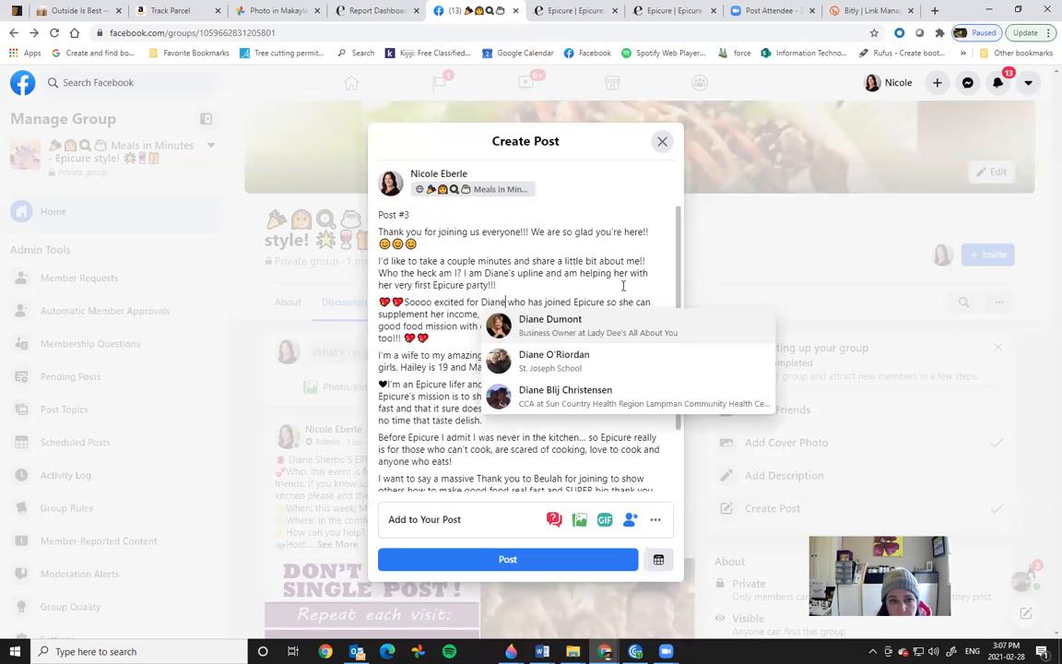
{"action": "left_click", "coordinate": [623, 286]}
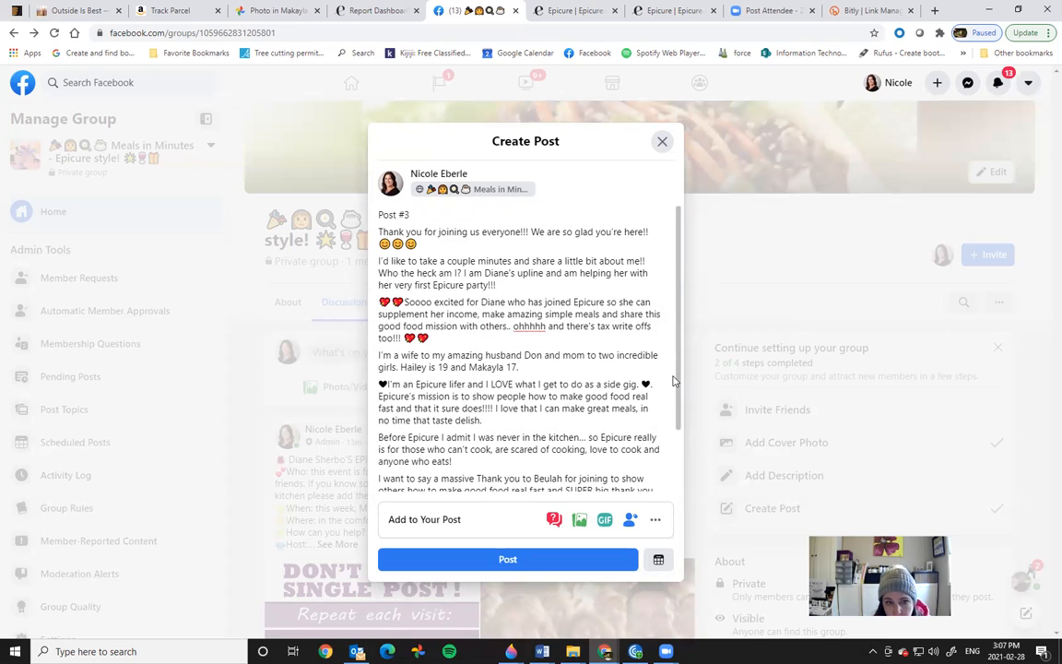
Step: Replace the old host's name in the thank-you line with the new host's name
{"action": "scroll", "coordinate": [681, 391], "scroll_direction": "down", "scroll_amount": 2}
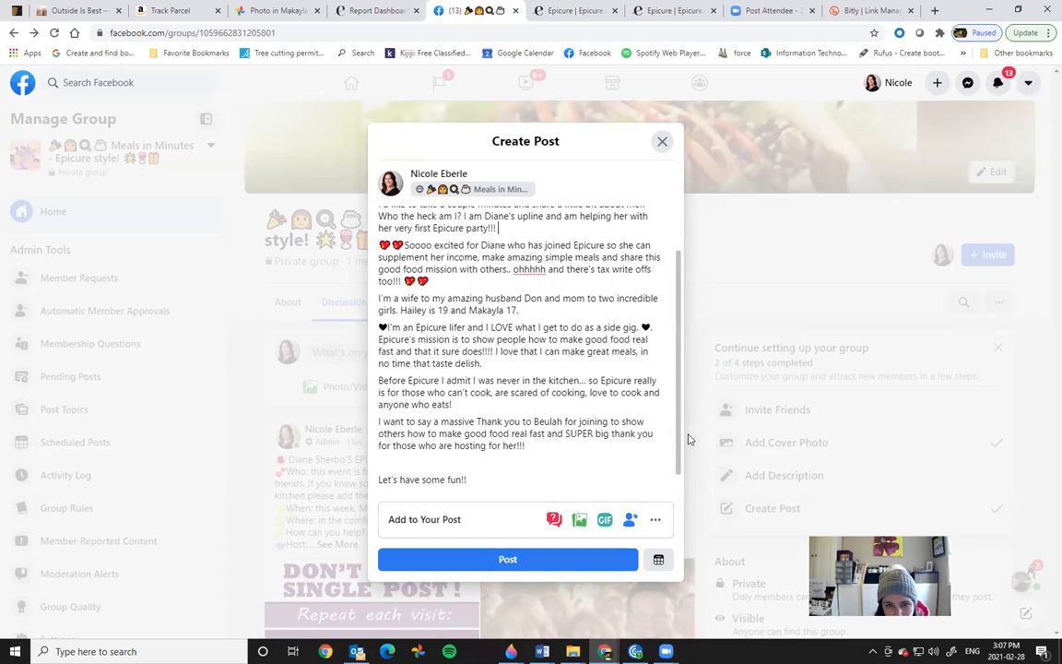
{"action": "left_click_drag", "start_coordinate": [687, 434], "coordinate": [688, 436]}
{"action": "double_click", "coordinate": [544, 419]}
{"action": "type", "text": "Diane"}
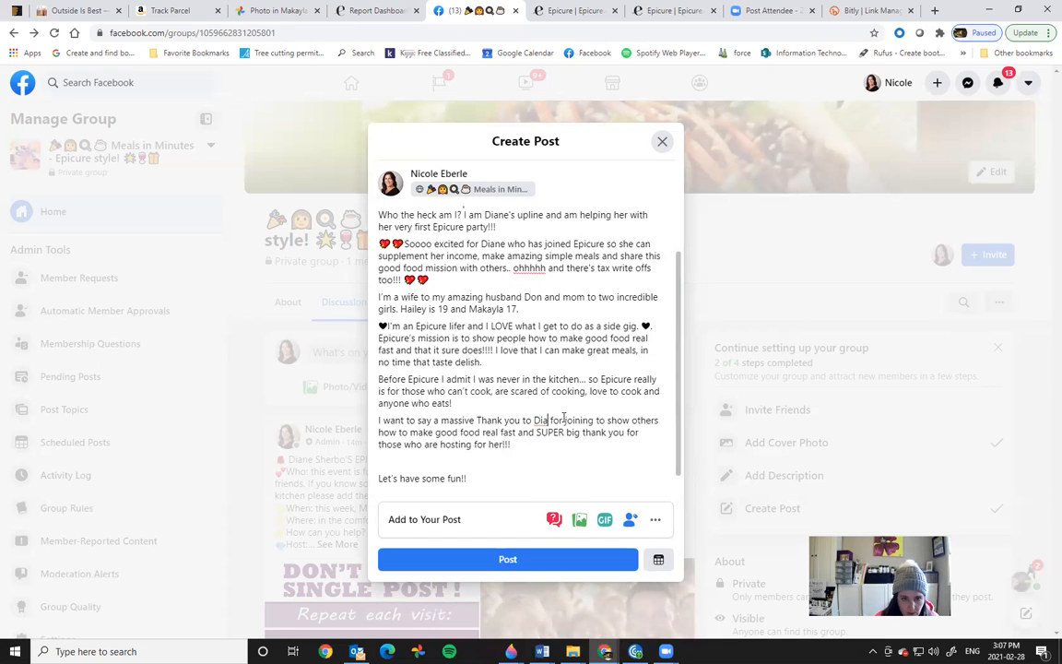
{"action": "left_click", "coordinate": [643, 391]}
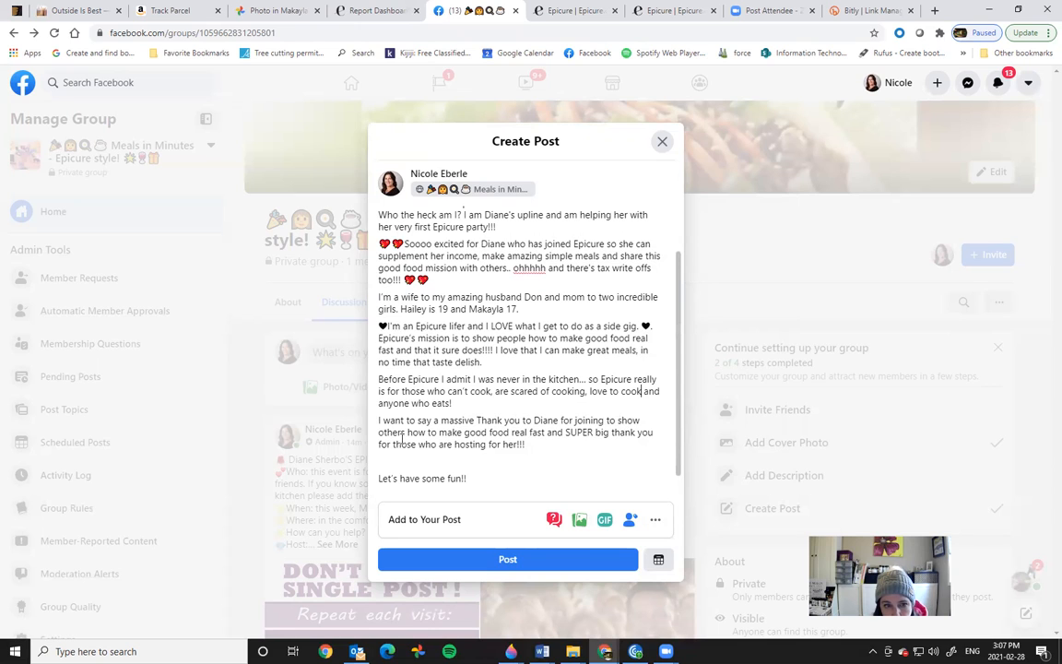
{"action": "scroll", "coordinate": [672, 456], "scroll_direction": "down", "scroll_amount": 1}
{"action": "left_click", "coordinate": [578, 521]}
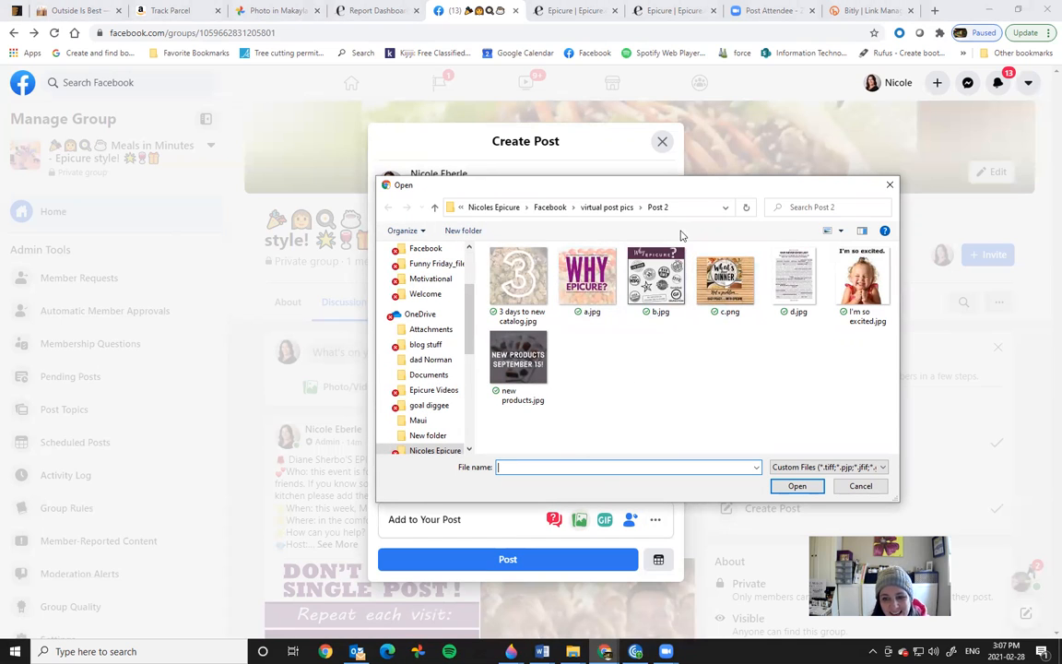
Step: Attach photos a.JPG through d.jpg from 'virtual post pics › Post 4' to the Post #3 draft
{"action": "left_click", "coordinate": [612, 208]}
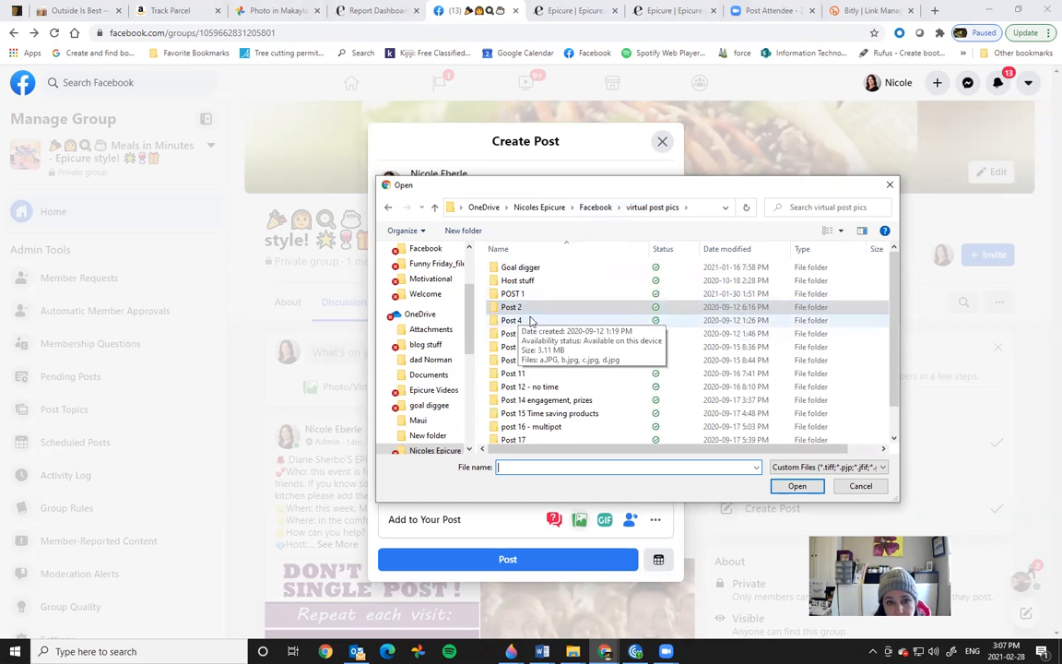
{"action": "scroll", "coordinate": [899, 345], "scroll_direction": "down", "scroll_amount": 1}
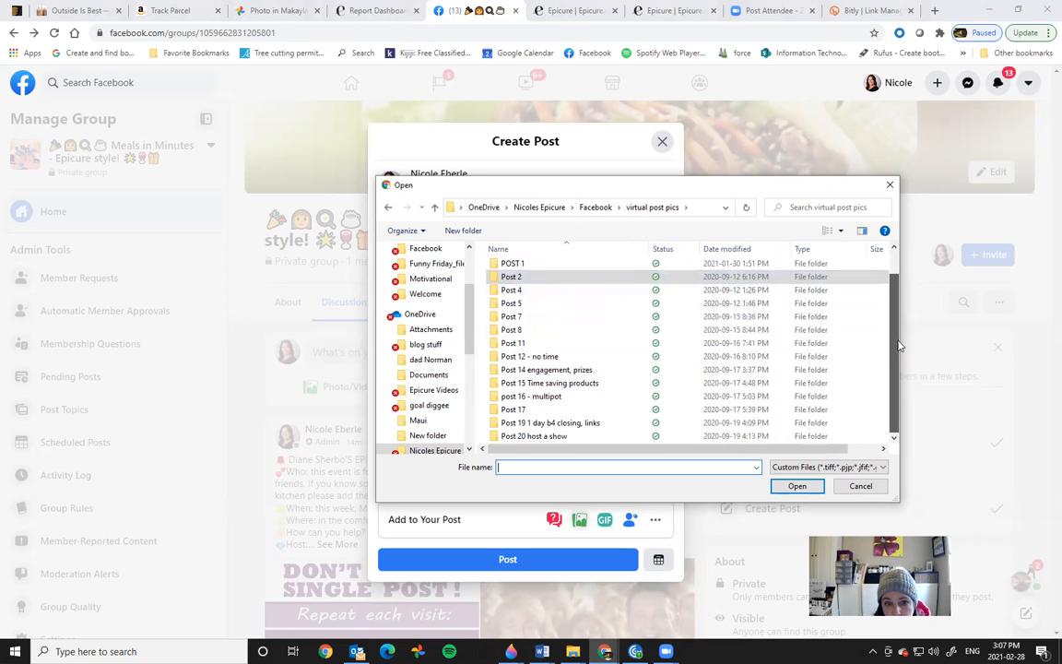
{"action": "scroll", "coordinate": [589, 310], "scroll_direction": "up", "scroll_amount": 1}
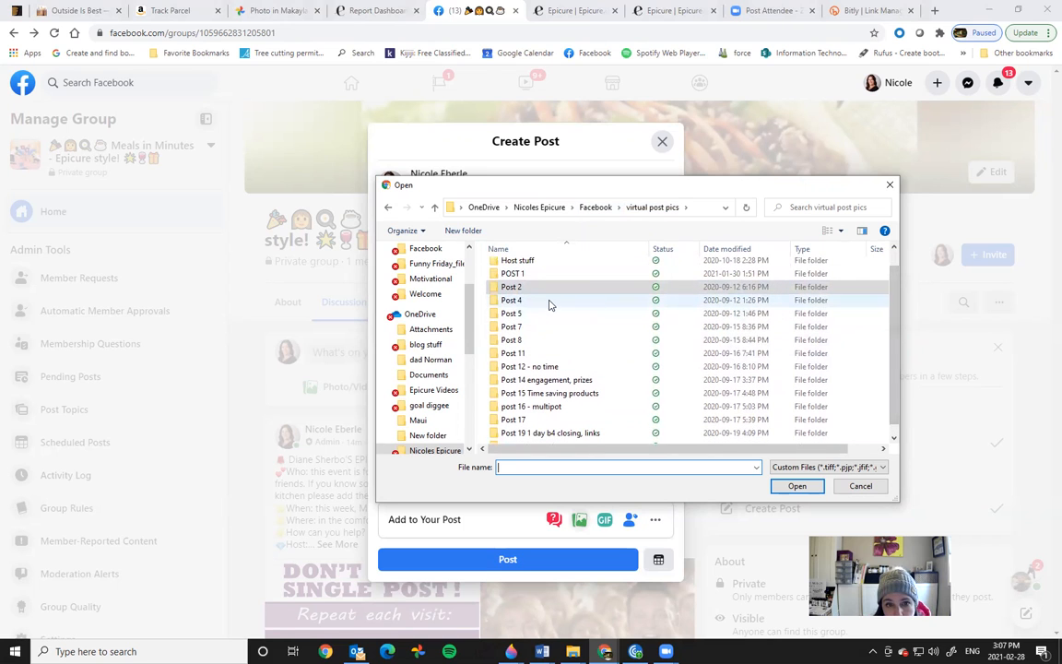
{"action": "double_click", "coordinate": [550, 303]}
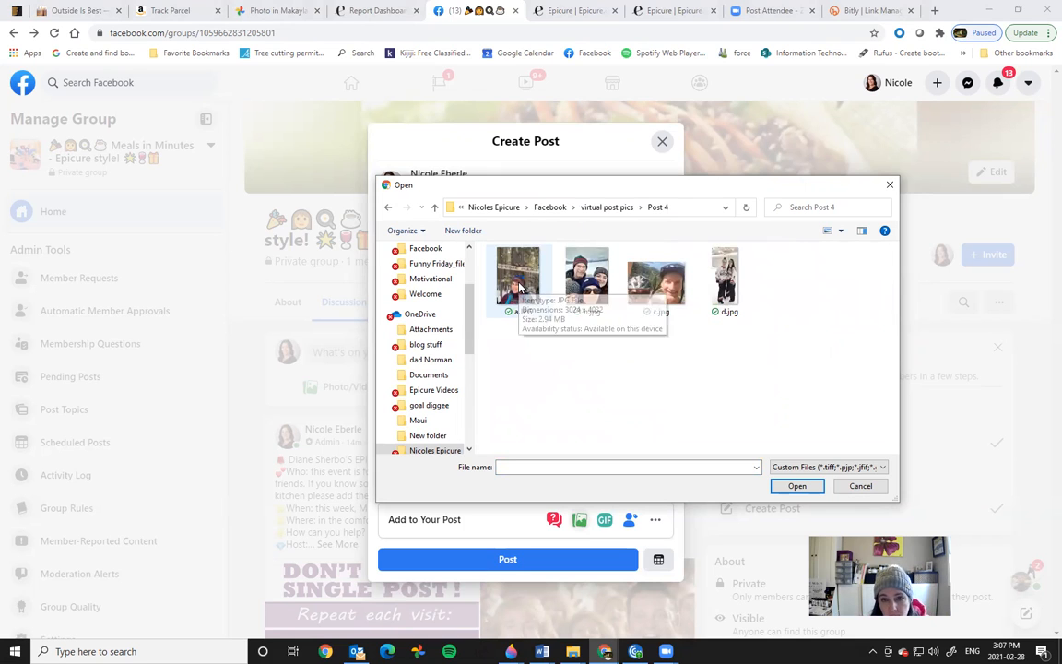
{"action": "left_click", "coordinate": [519, 281]}
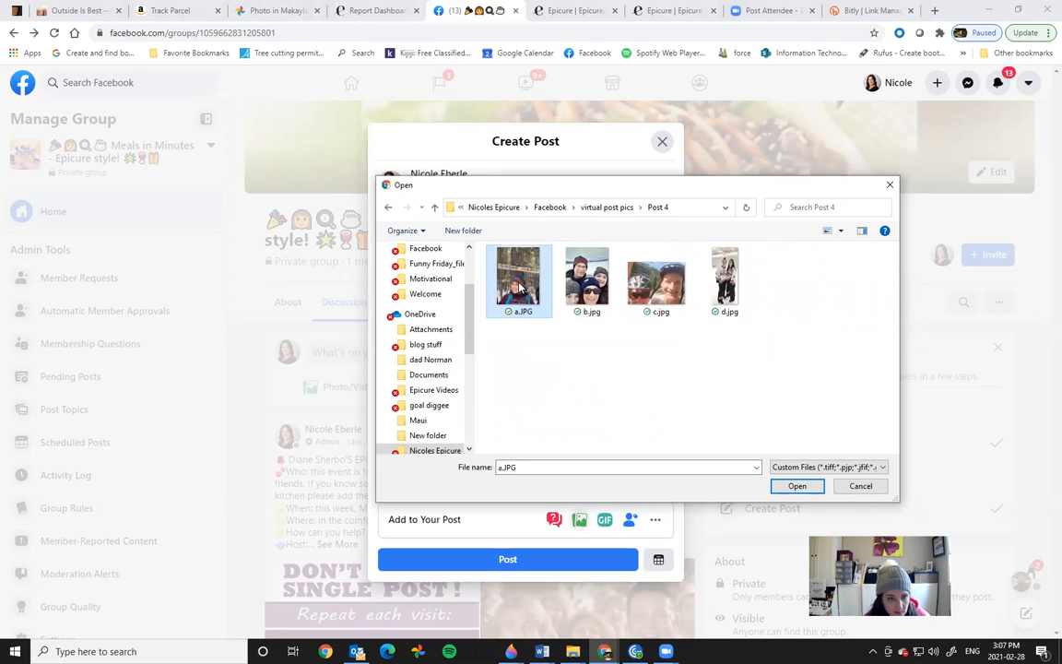
{"action": "left_click", "coordinate": [723, 286], "text": "shift"}
{"action": "left_click", "coordinate": [792, 488]}
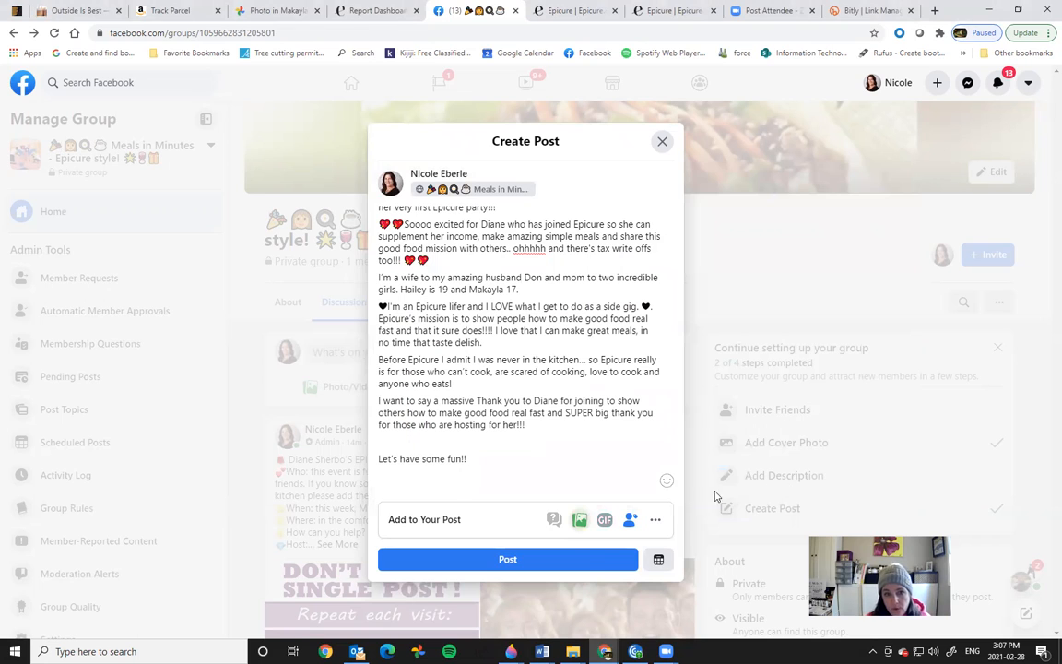
Step: Schedule the Post #3 draft for March 4, 2021 at 7:30 PM
{"action": "left_click", "coordinate": [658, 560]}
{"action": "left_click", "coordinate": [420, 289]}
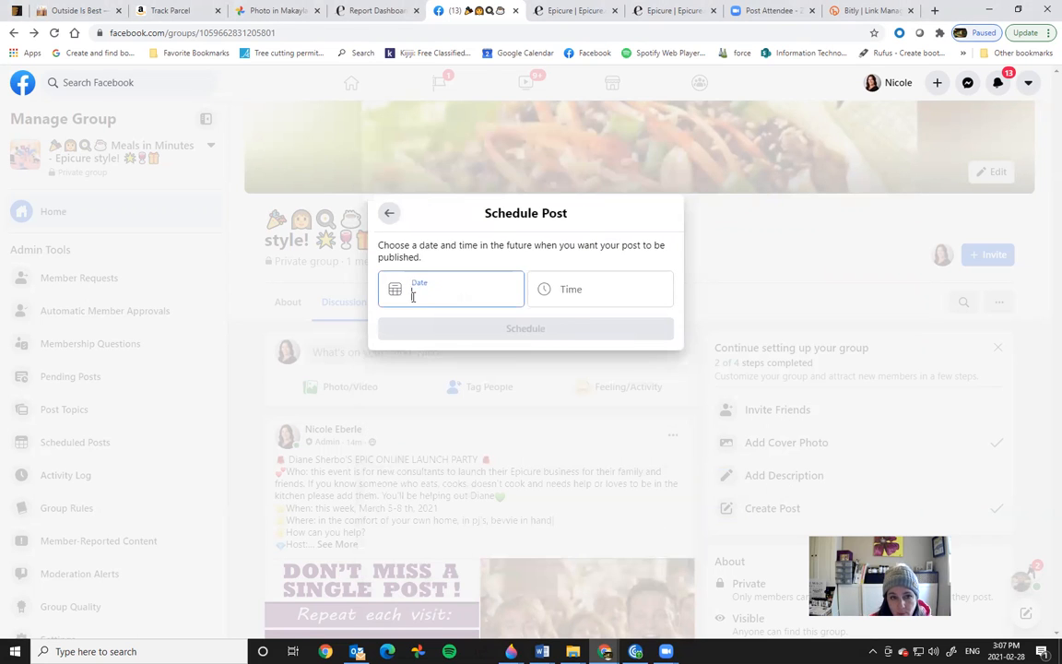
{"action": "left_click", "coordinate": [547, 327]}
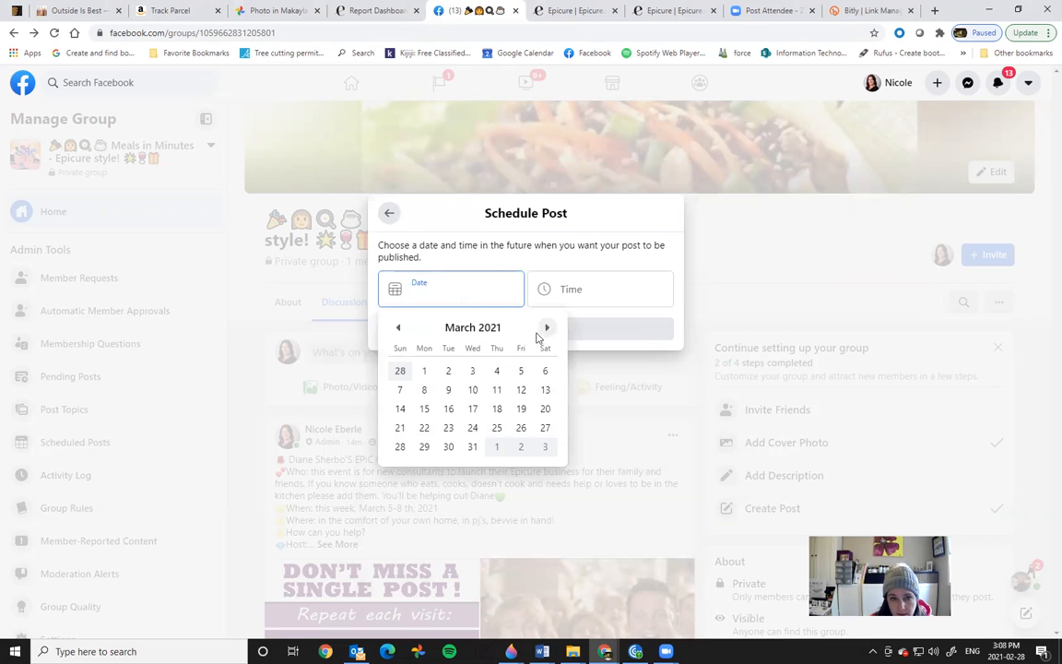
{"action": "left_click", "coordinate": [495, 371]}
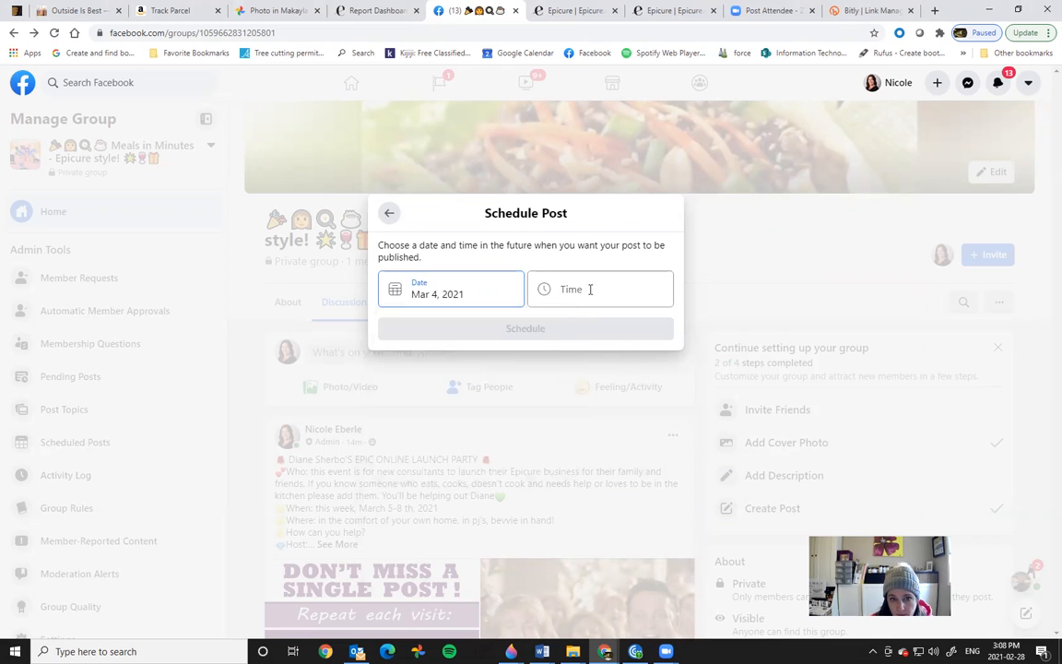
{"action": "left_click", "coordinate": [588, 289]}
{"action": "left_click_drag", "start_coordinate": [671, 318], "coordinate": [680, 575]}
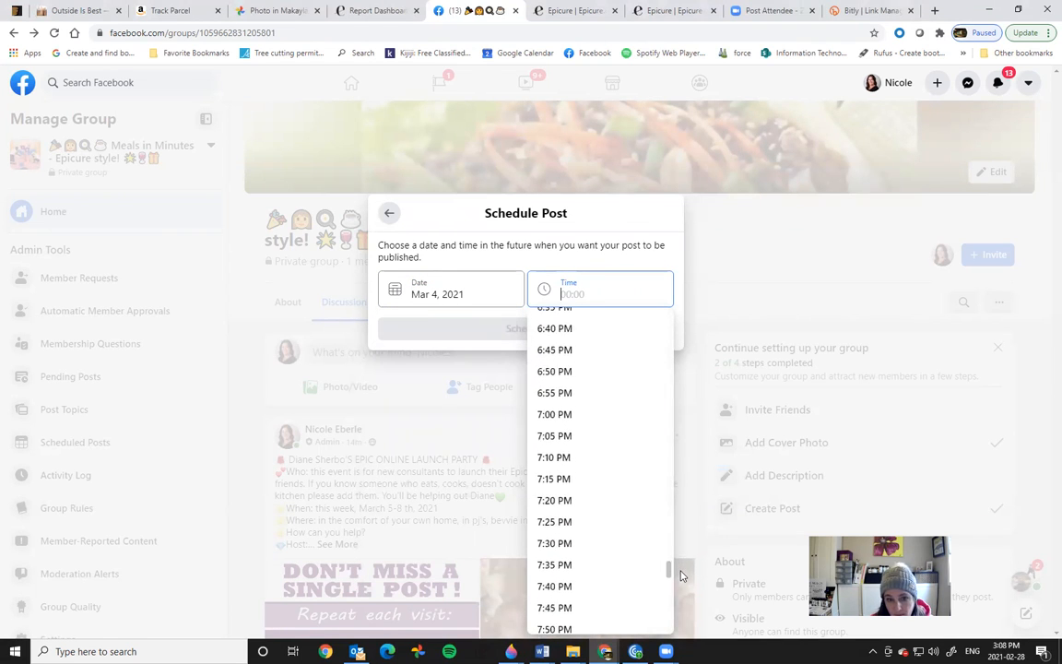
{"action": "left_click", "coordinate": [563, 544]}
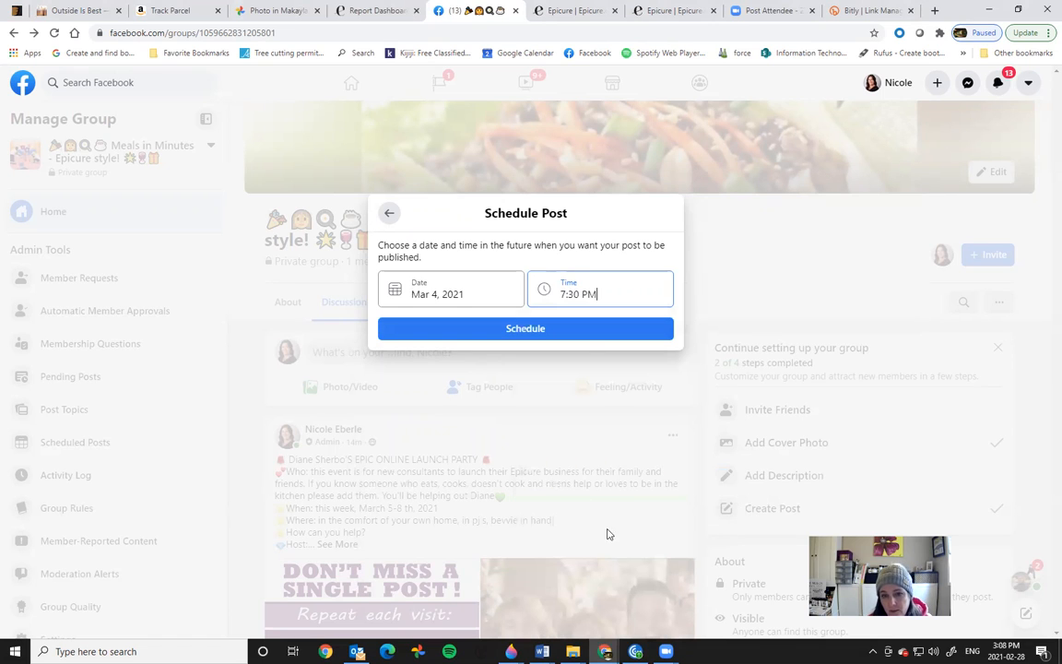
{"action": "left_click", "coordinate": [555, 330]}
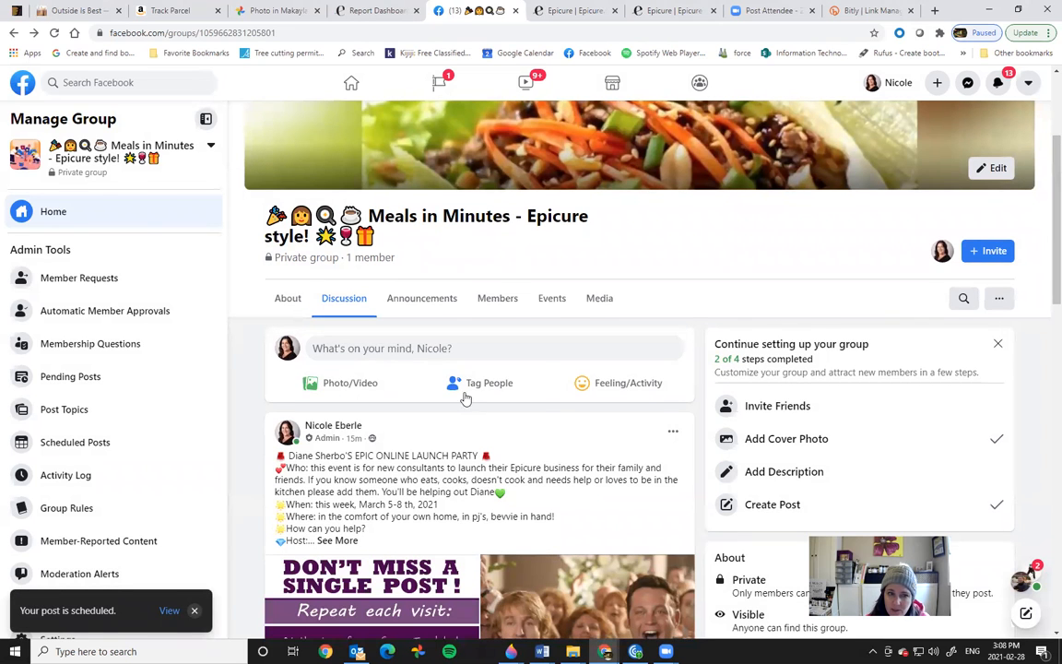
Step: Open an empty Create Post box, minimize Outlook, and bring the launch party Word document forward
{"action": "left_click", "coordinate": [371, 347]}
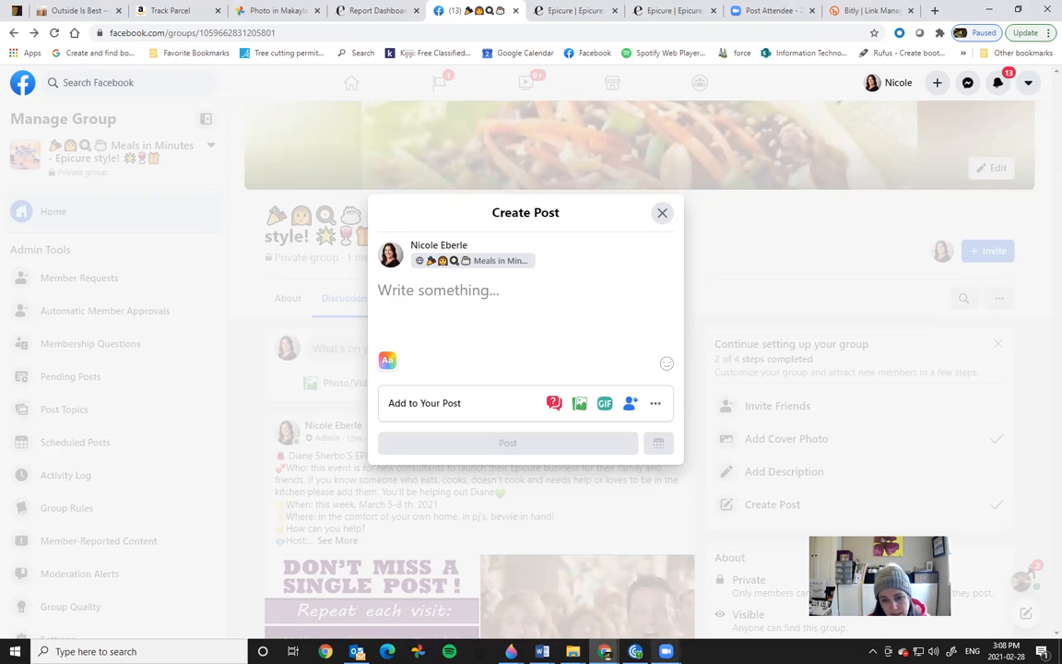
{"action": "left_click", "coordinate": [357, 651]}
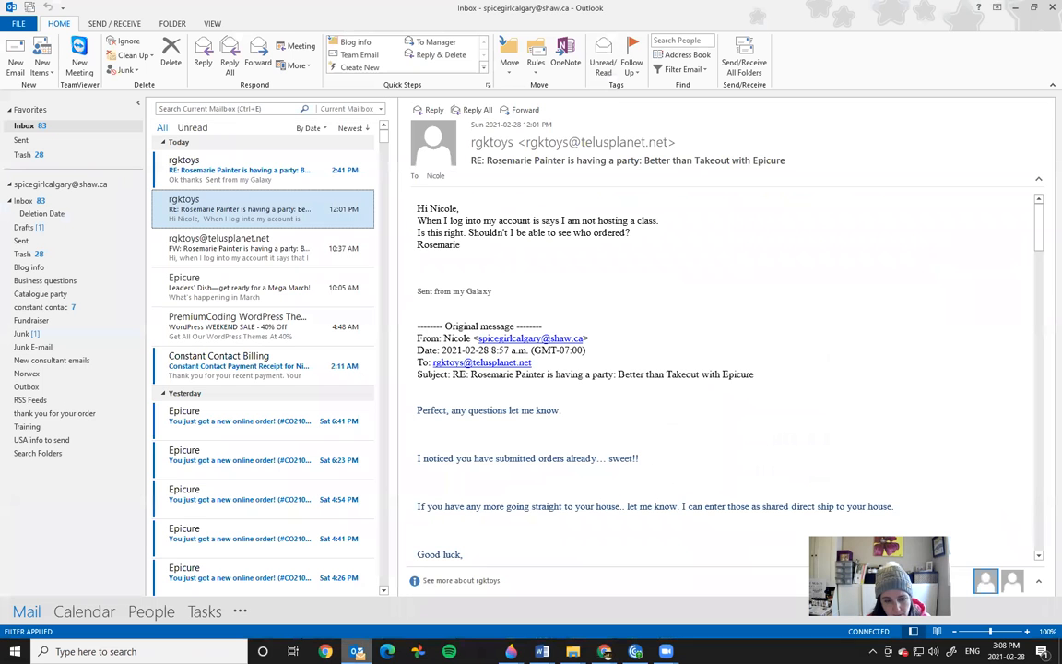
{"action": "left_click", "coordinate": [1014, 9]}
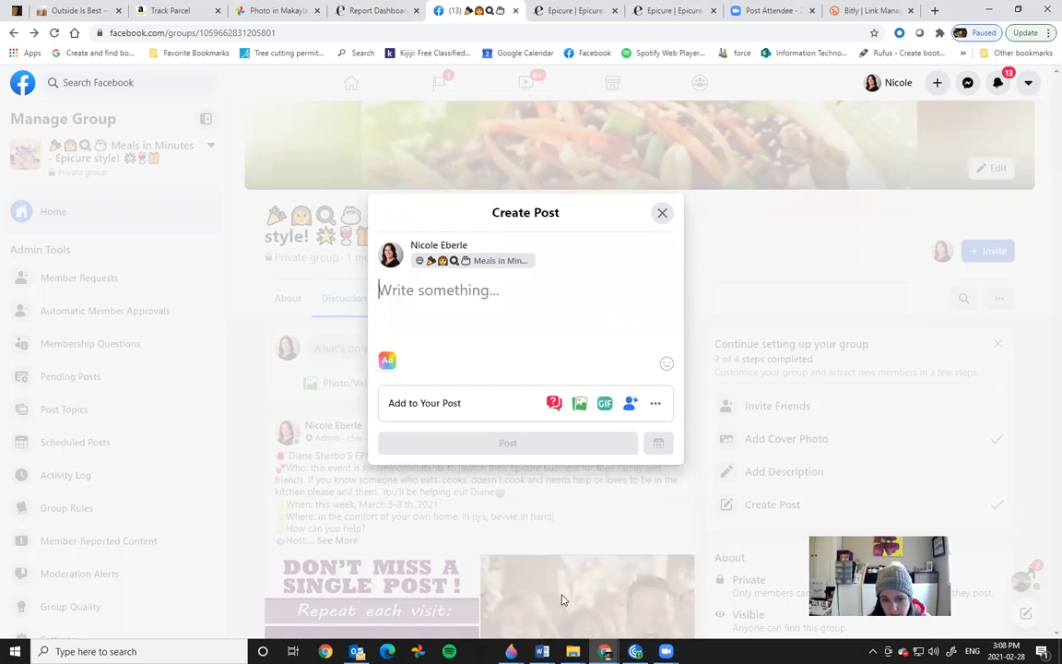
{"action": "mouse_move", "coordinate": [543, 651]}
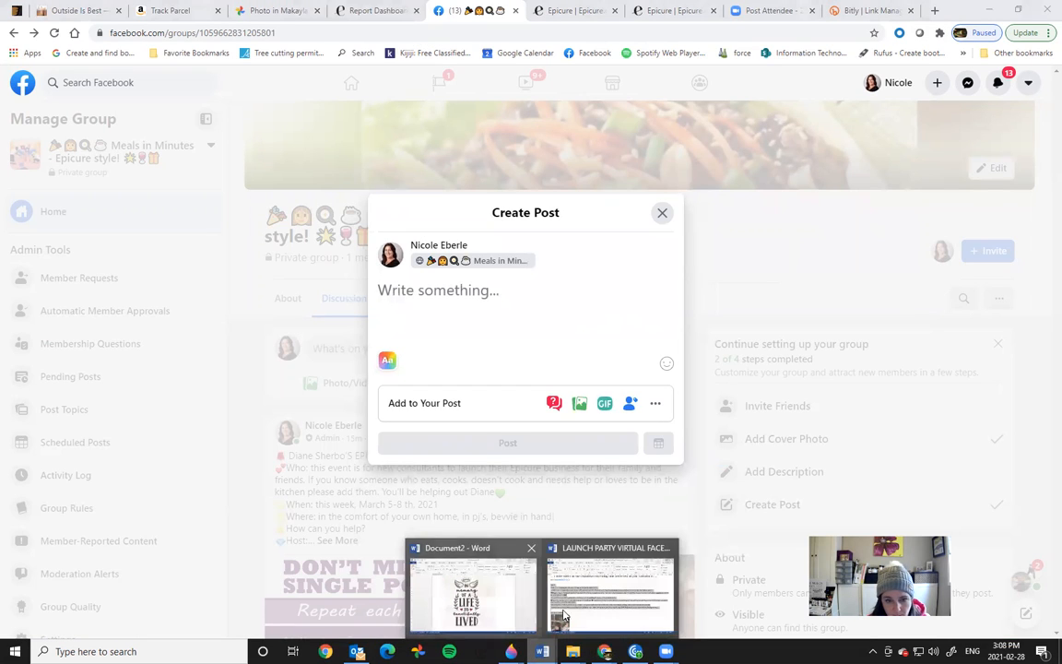
{"action": "left_click", "coordinate": [551, 535]}
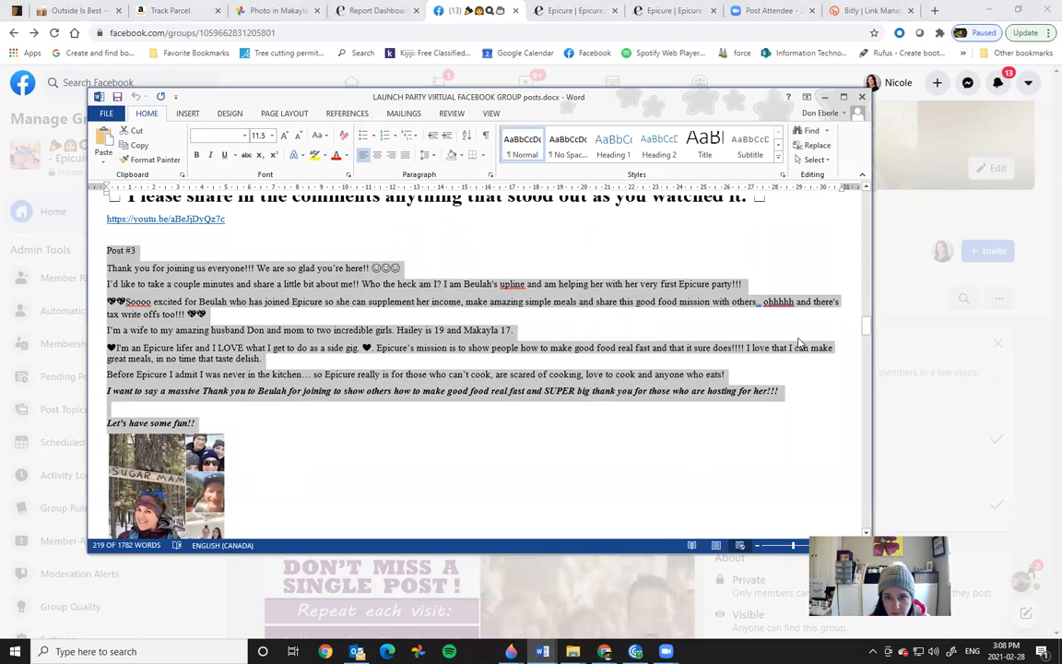
Step: Scroll the Word document down to the Post # 4 section
{"action": "left_click_drag", "start_coordinate": [866, 330], "coordinate": [866, 349]}
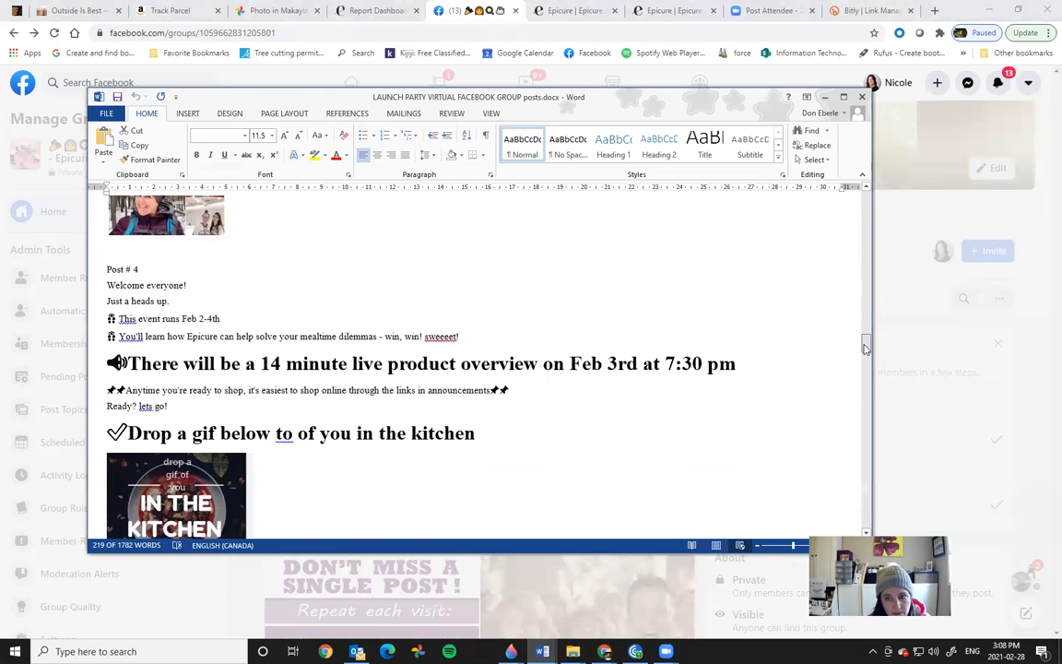
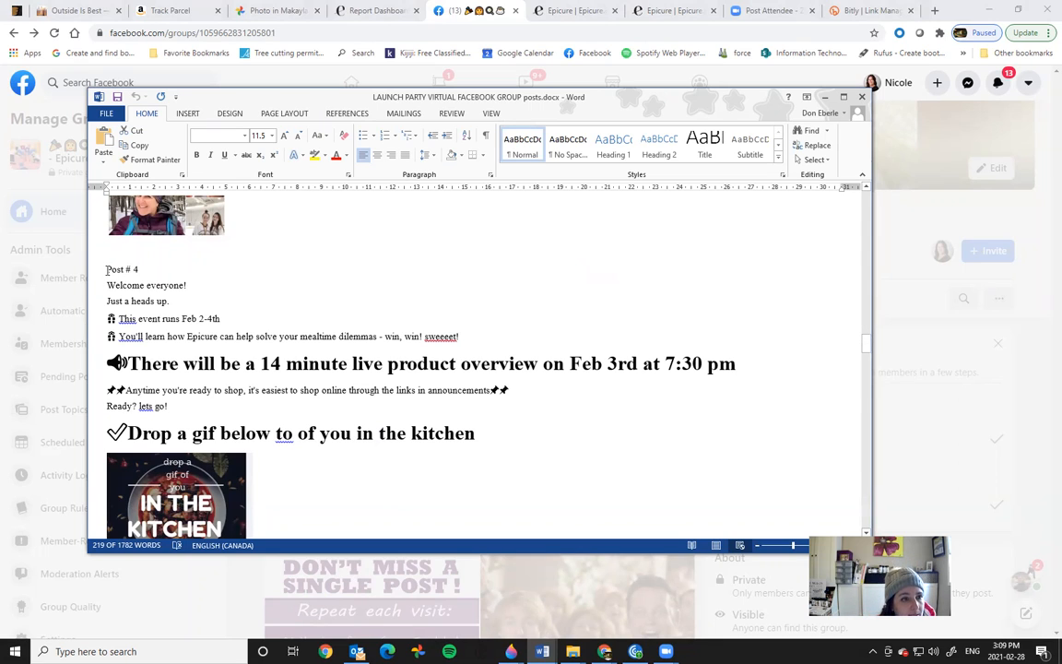
Step: Copy the Post # 4 text through the gif heading from Word, then minimize Word
{"action": "left_click_drag", "start_coordinate": [106, 268], "coordinate": [574, 424]}
{"action": "right_click", "coordinate": [225, 359]}
{"action": "left_click", "coordinate": [250, 379]}
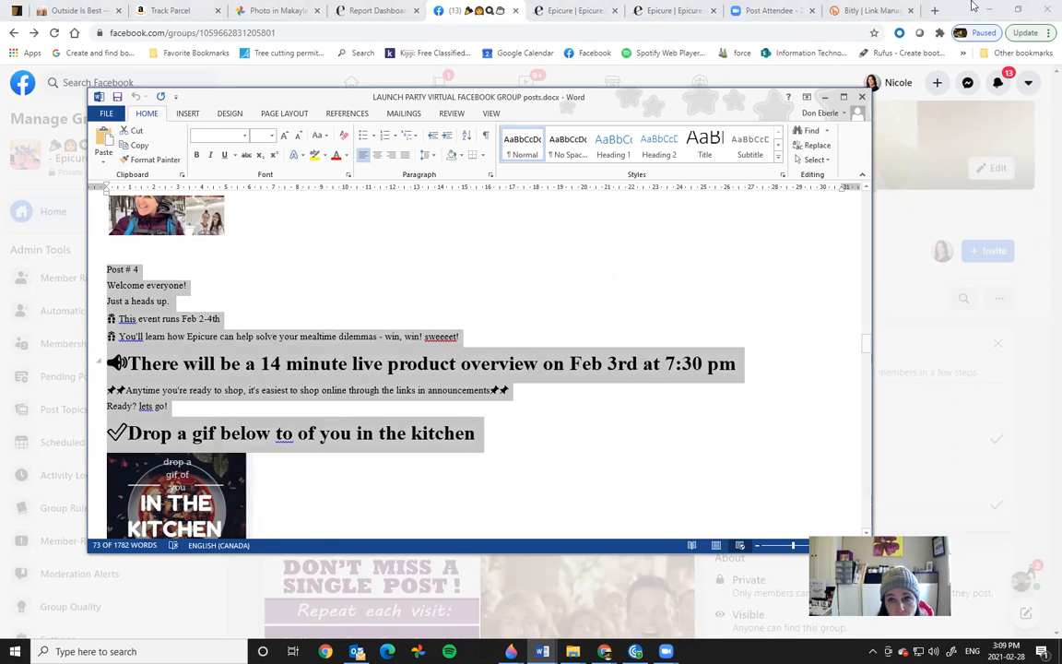
{"action": "left_click", "coordinate": [826, 101]}
Step: Paste the Post # 4 text into the post and change the event dates to March 5-8th
{"action": "right_click", "coordinate": [409, 297]}
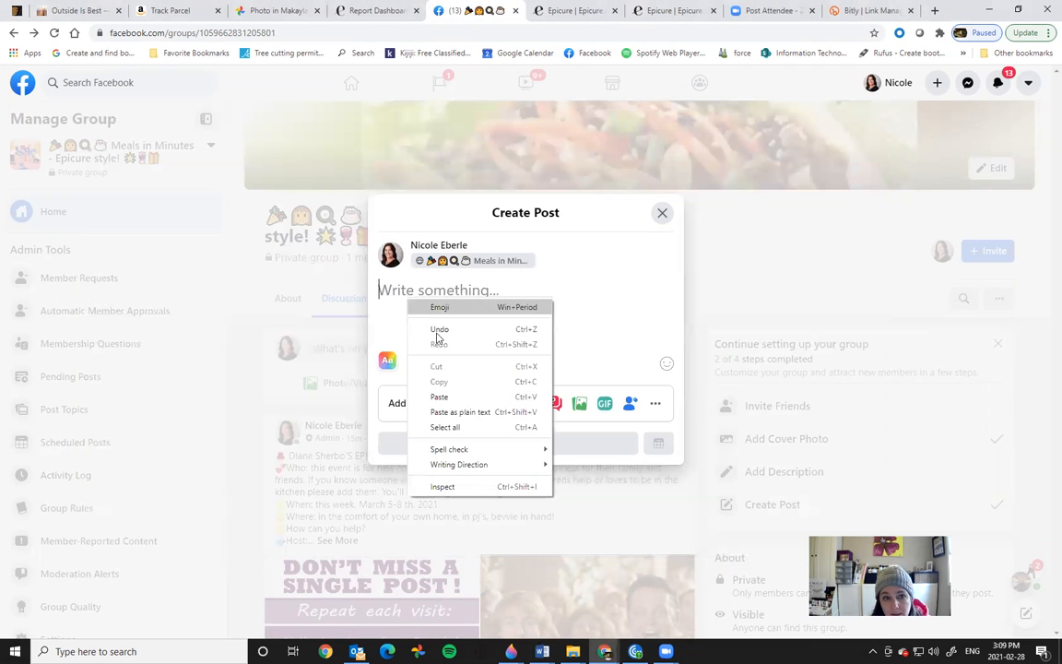
{"action": "left_click", "coordinate": [440, 396]}
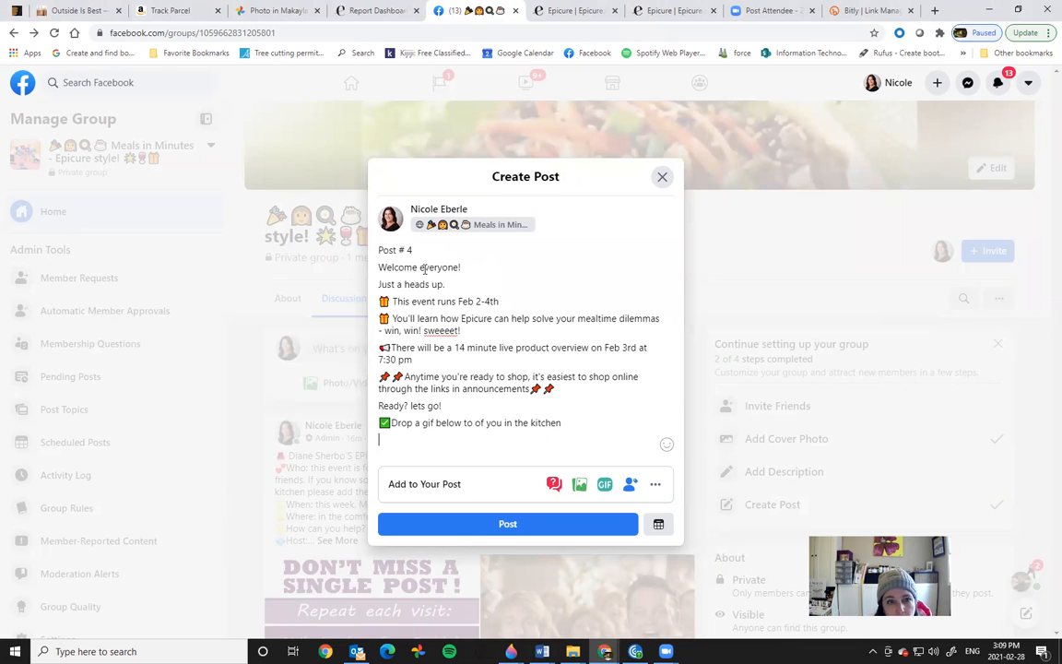
{"action": "left_click_drag", "start_coordinate": [458, 302], "coordinate": [487, 302]}
{"action": "type", "text": "March "}
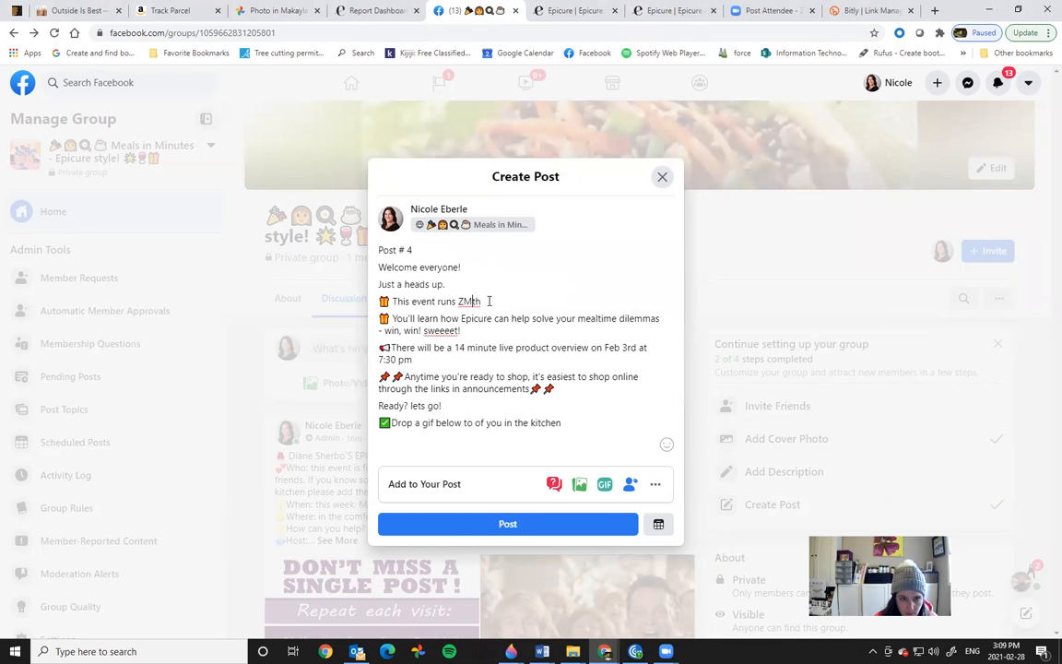
{"action": "type", "text": "1-8"}
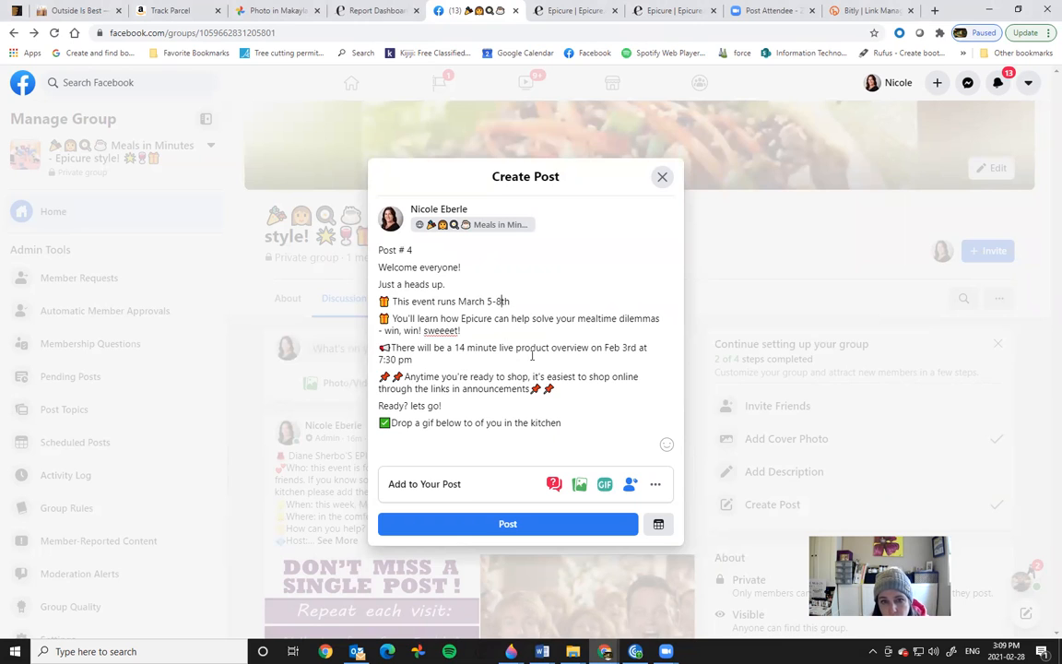
Step: Change the live date to Saturday March 6th 2:00 pm and 'links' to 'link'
{"action": "left_click_drag", "start_coordinate": [605, 348], "coordinate": [629, 348]}
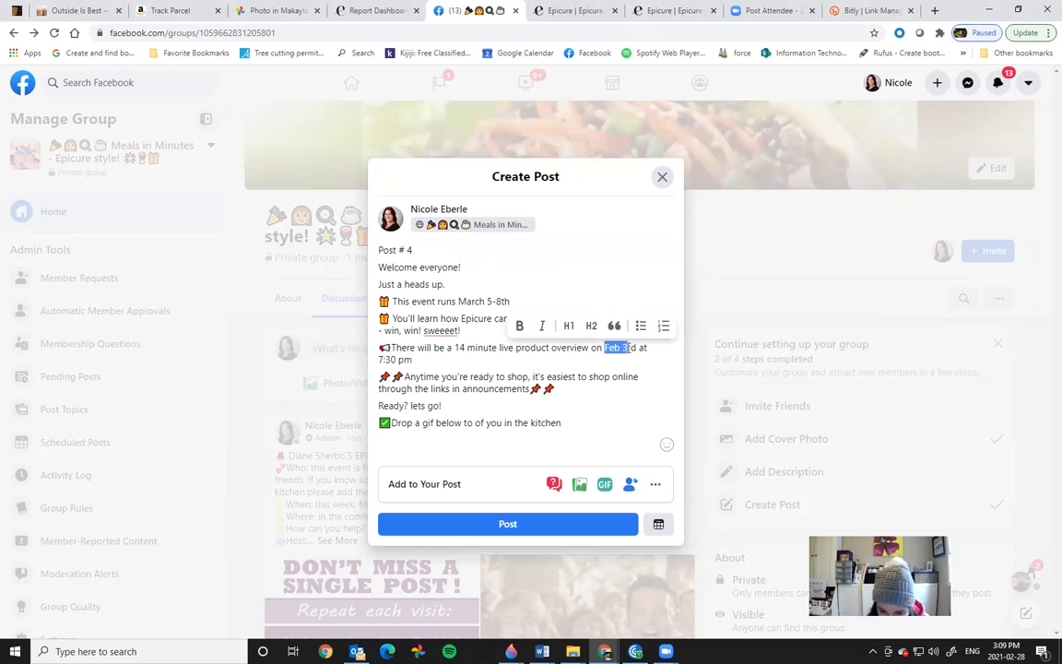
{"action": "type", "text": "Saturday March 3rd"}
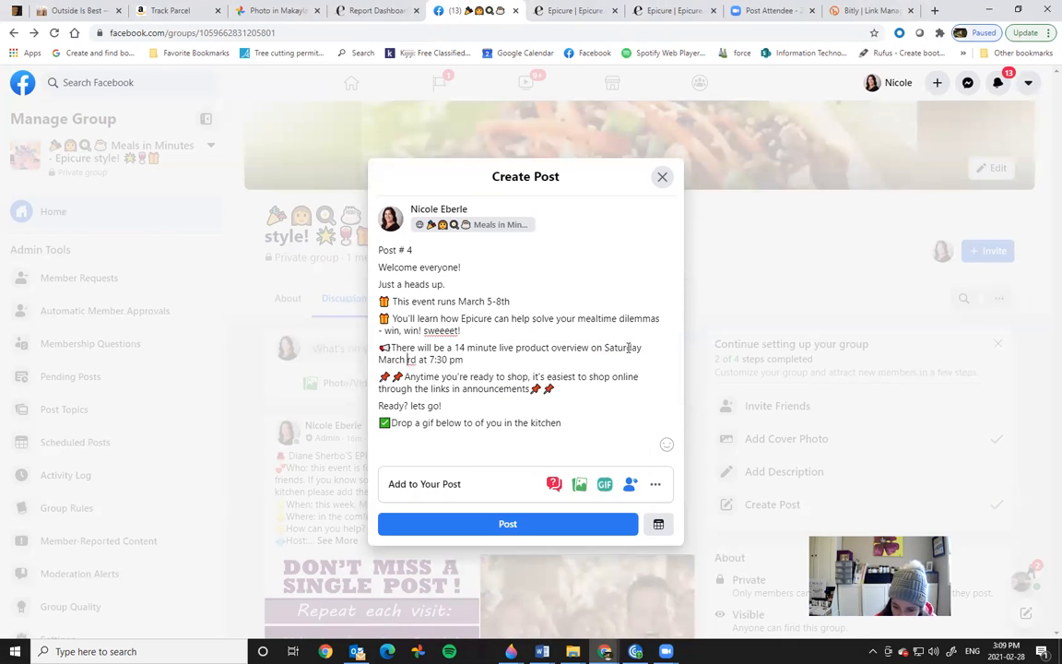
{"action": "type", "text": "th 2:00 pm"}
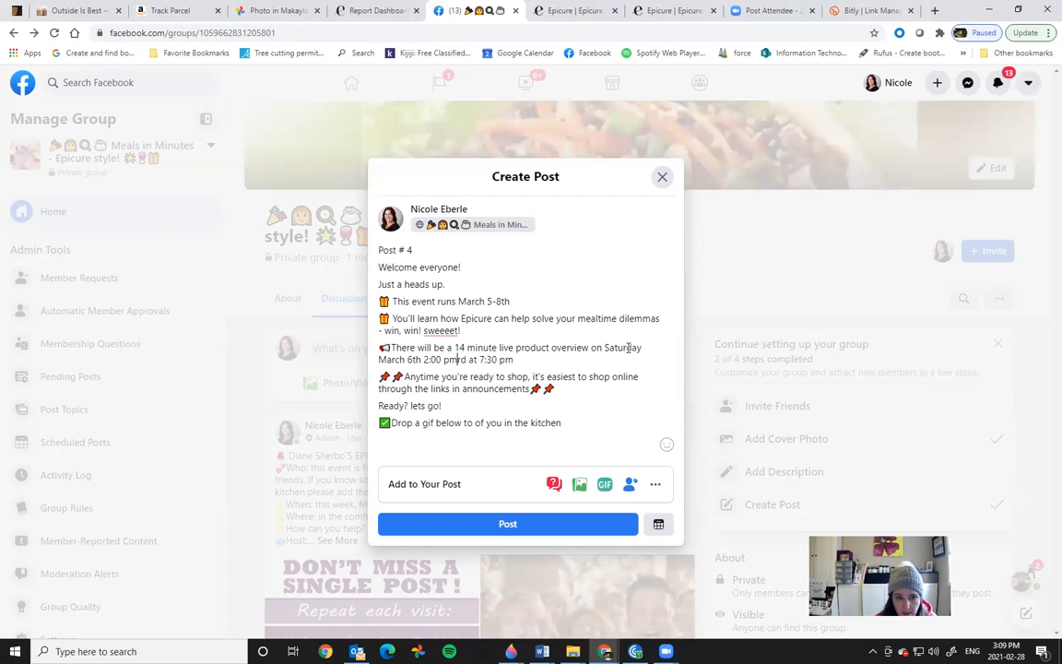
{"action": "key", "text": "Delete"}
{"action": "key", "text": "Delete"}
{"action": "key", "text": "Delete"}
{"action": "key", "text": "Delete"}
{"action": "key", "text": "Delete"}
{"action": "key", "text": "Delete"}
{"action": "key", "text": "Delete"}
{"action": "key", "text": "Delete"}
{"action": "key", "text": "Delete"}
{"action": "key", "text": "Delete"}
{"action": "key", "text": "Delete"}
{"action": "key", "text": "Delete"}
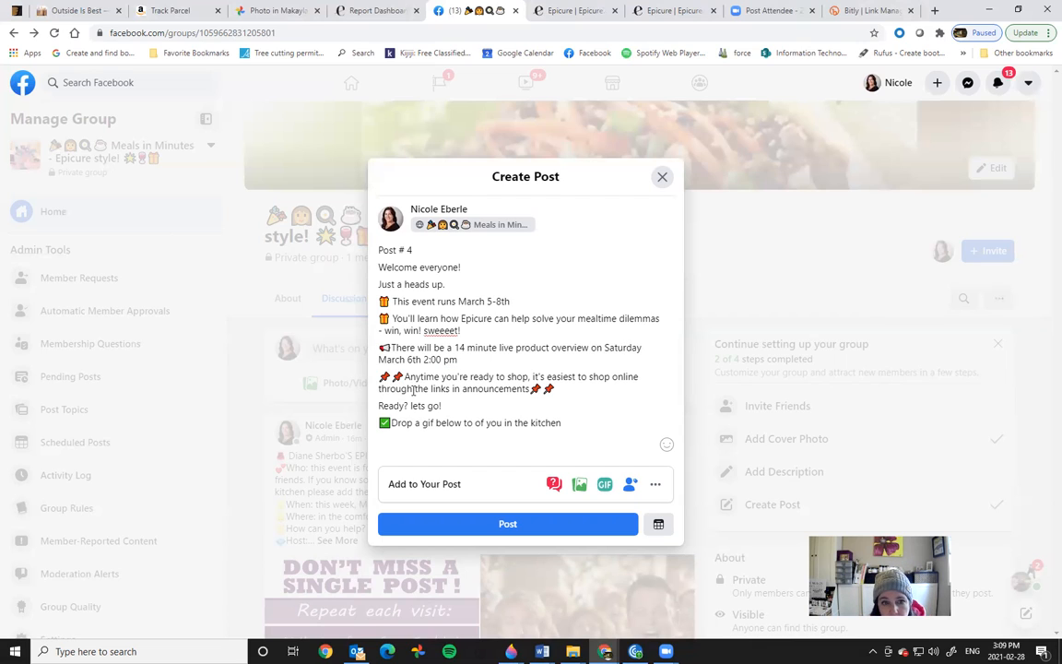
{"action": "key", "text": "BackSpace"}
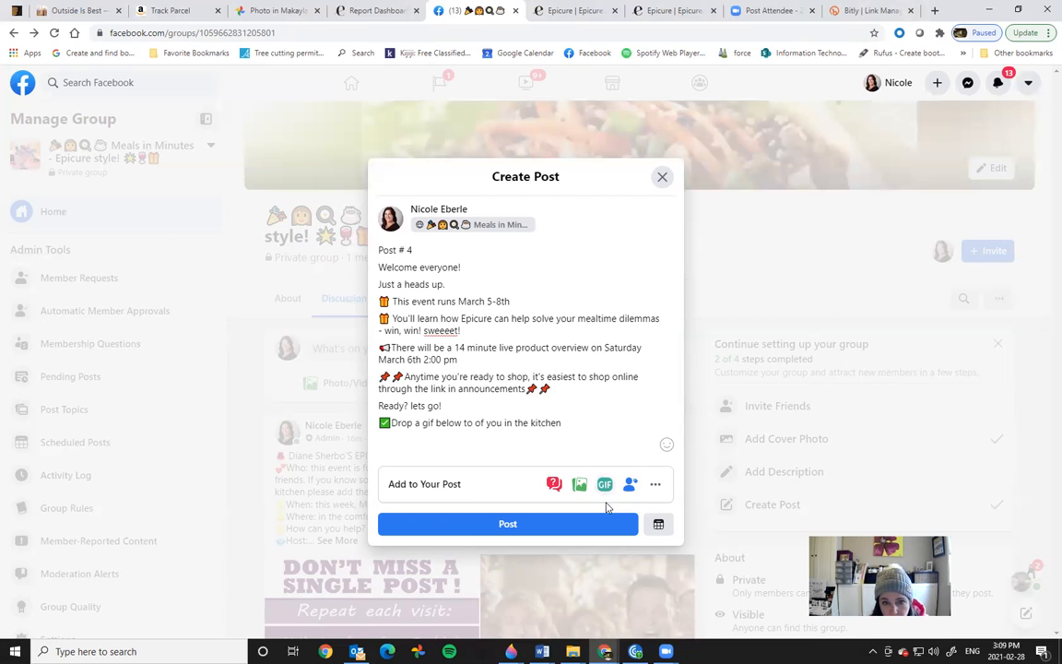
{"action": "left_click", "coordinate": [580, 486]}
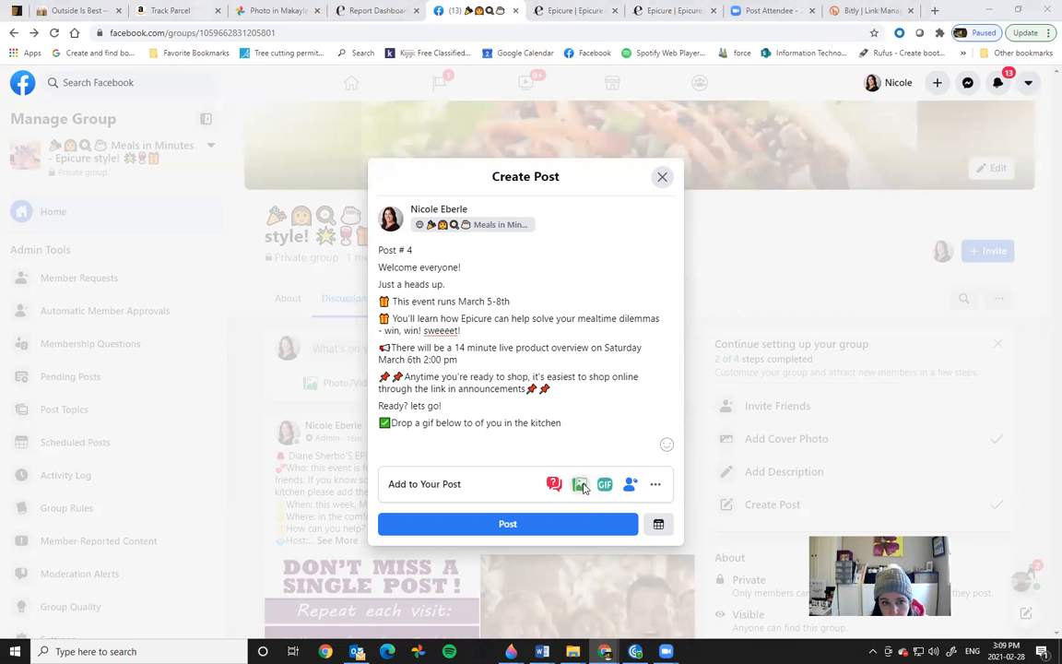
Step: Attach a.png from the virtual post pics > Post 5 folder to the post
{"action": "left_click", "coordinate": [609, 208]}
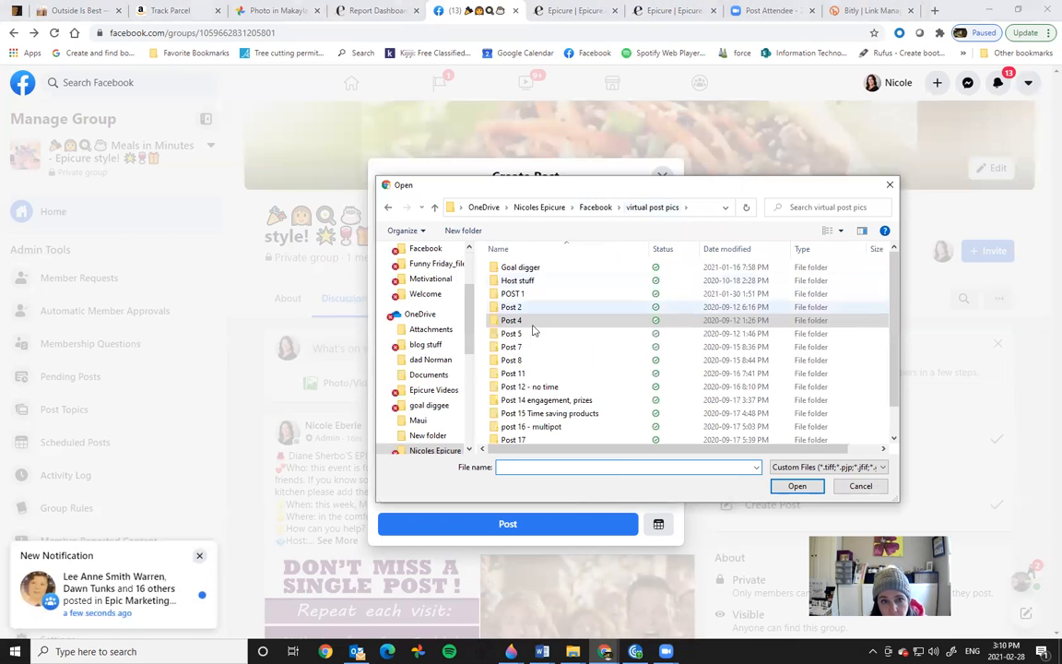
{"action": "double_click", "coordinate": [531, 336]}
{"action": "left_click", "coordinate": [517, 281]}
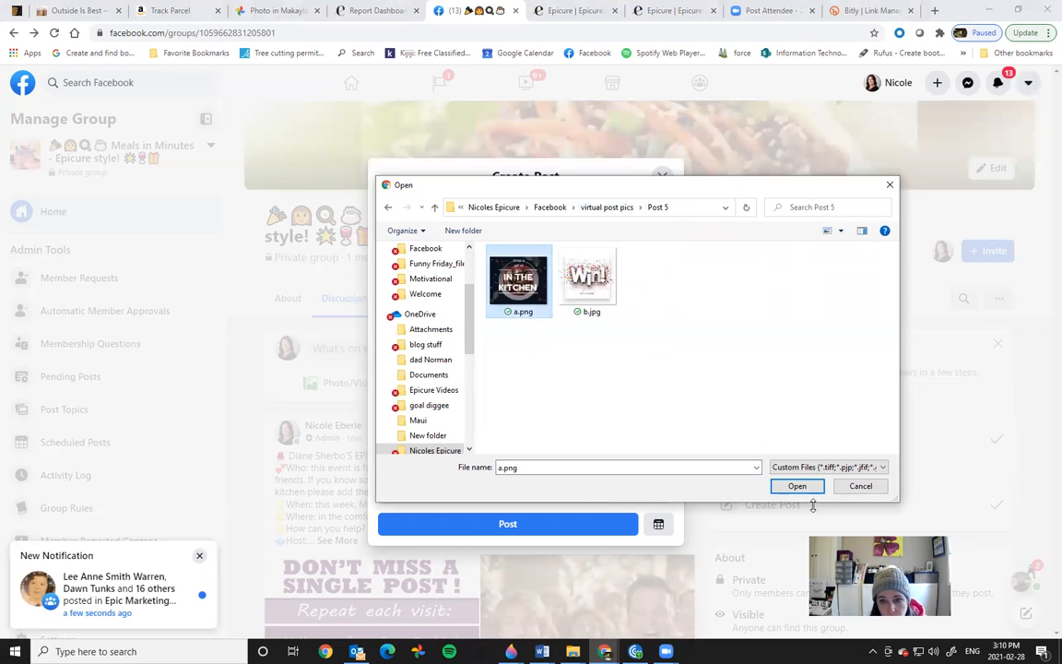
{"action": "left_click", "coordinate": [796, 485]}
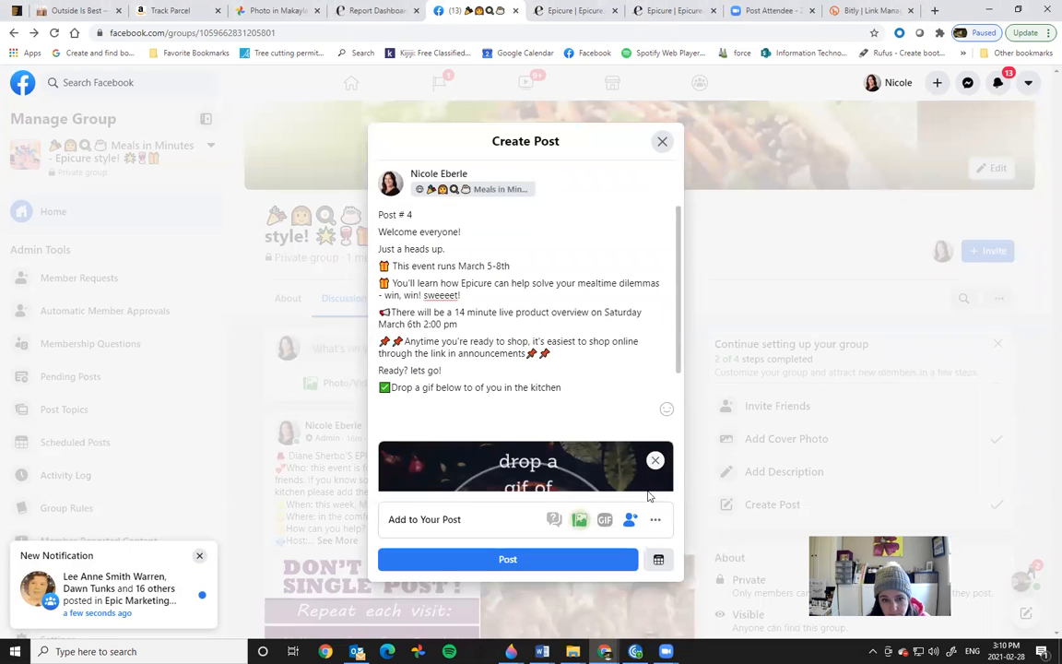
Step: Schedule the post for March 5, 2021 at 10:00 AM
{"action": "left_click", "coordinate": [659, 564]}
{"action": "left_click", "coordinate": [498, 293]}
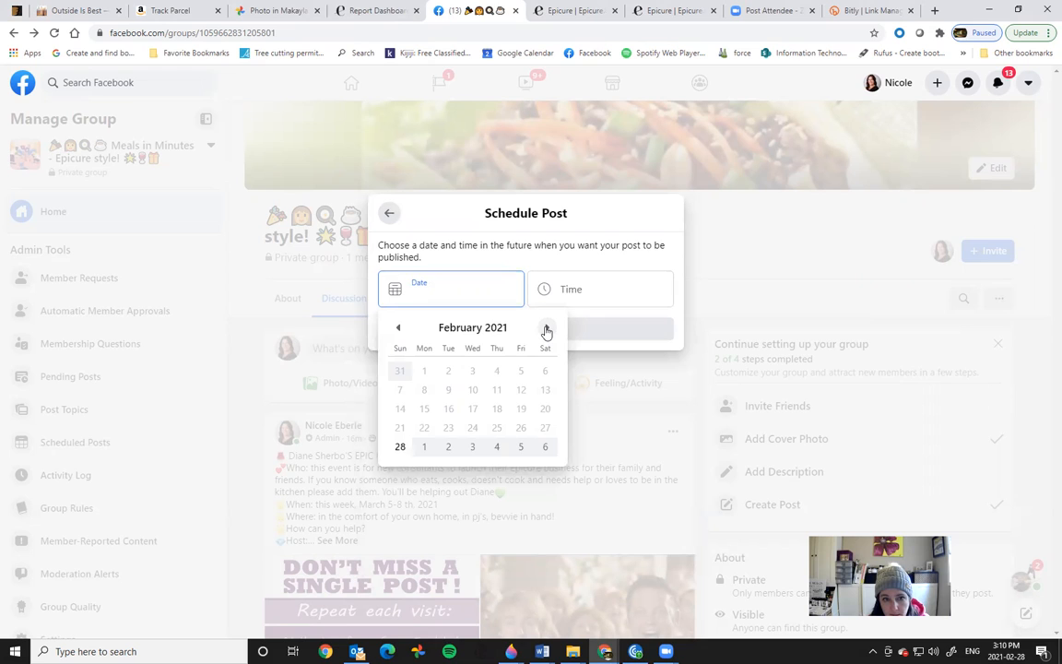
{"action": "left_click", "coordinate": [546, 329]}
{"action": "left_click", "coordinate": [522, 369]}
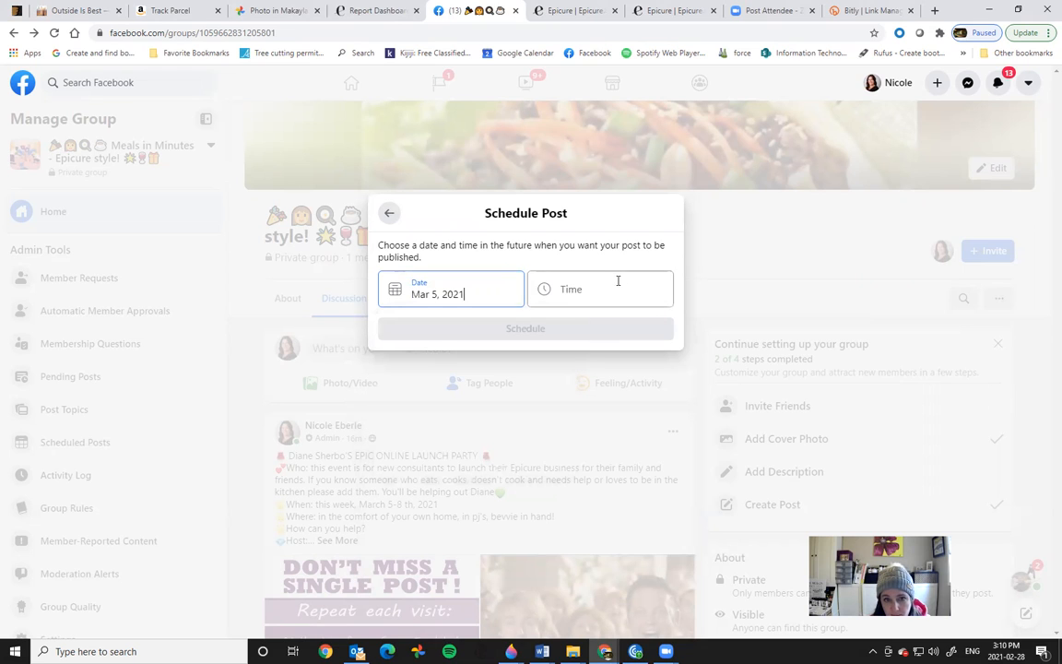
{"action": "left_click", "coordinate": [605, 291]}
{"action": "left_click_drag", "start_coordinate": [665, 323], "coordinate": [671, 452]}
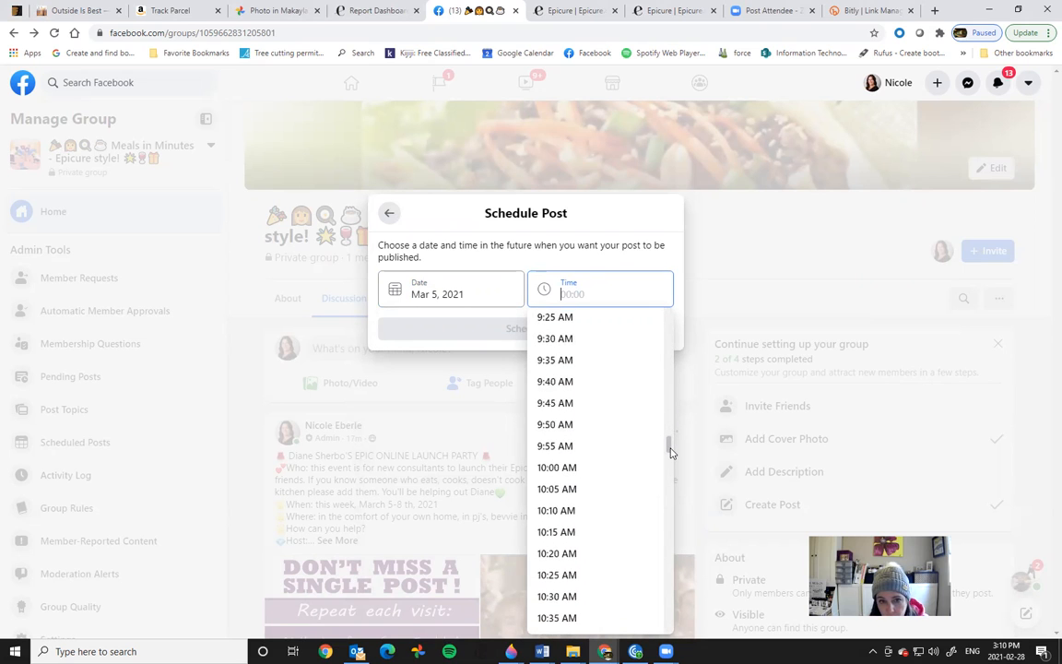
{"action": "left_click", "coordinate": [572, 467]}
{"action": "left_click", "coordinate": [593, 335]}
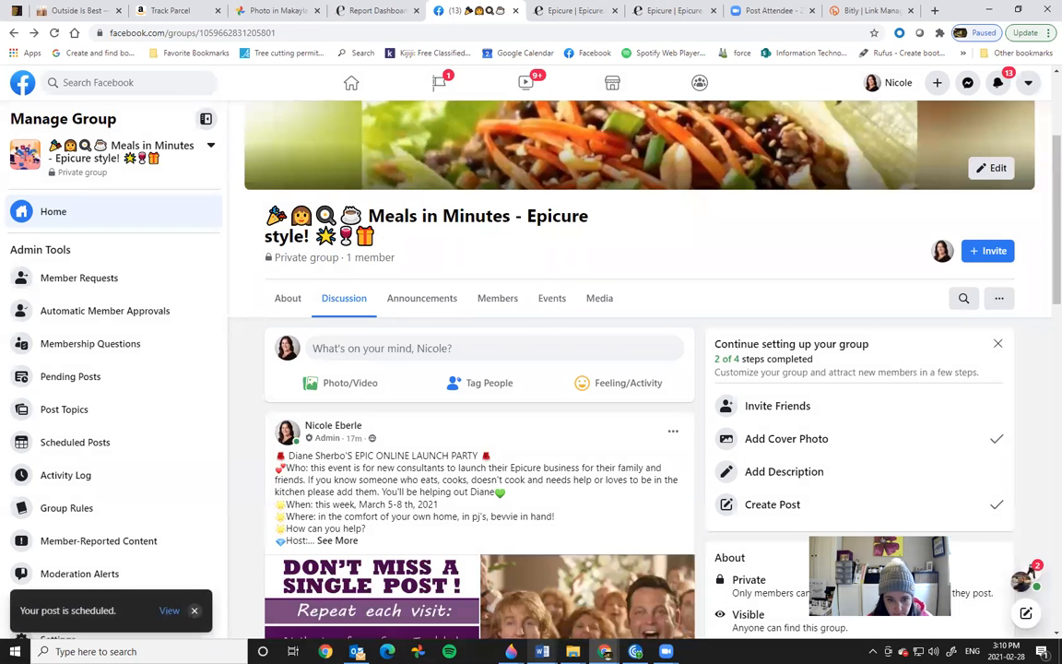
Step: Copy the Post #5 text through the contact line from Word, then minimize Word
{"action": "mouse_move", "coordinate": [543, 651]}
{"action": "left_click", "coordinate": [552, 544]}
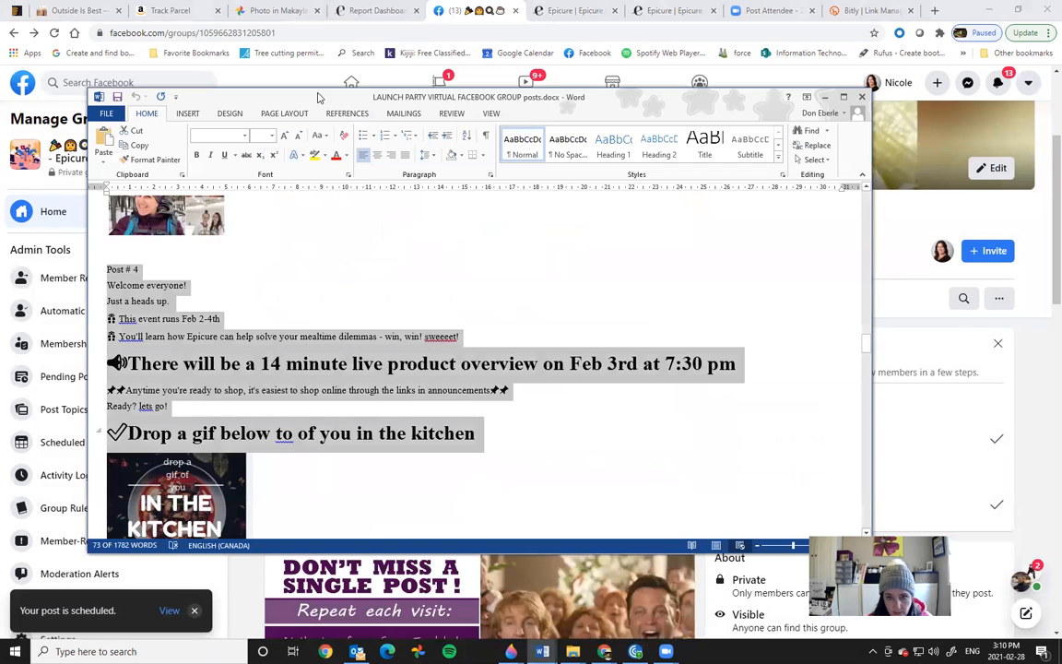
{"action": "left_click", "coordinate": [627, 407]}
{"action": "left_click_drag", "start_coordinate": [868, 349], "coordinate": [866, 367]}
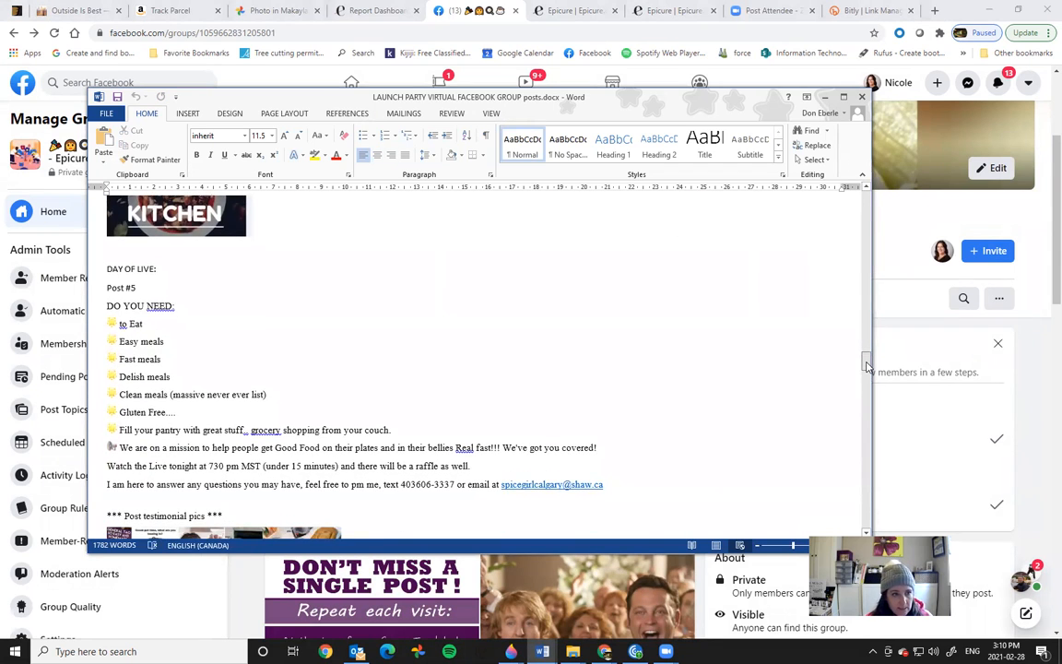
{"action": "left_click_drag", "start_coordinate": [103, 269], "coordinate": [208, 297]}
{"action": "left_click", "coordinate": [126, 289]}
{"action": "left_click_drag", "start_coordinate": [107, 288], "coordinate": [609, 486]}
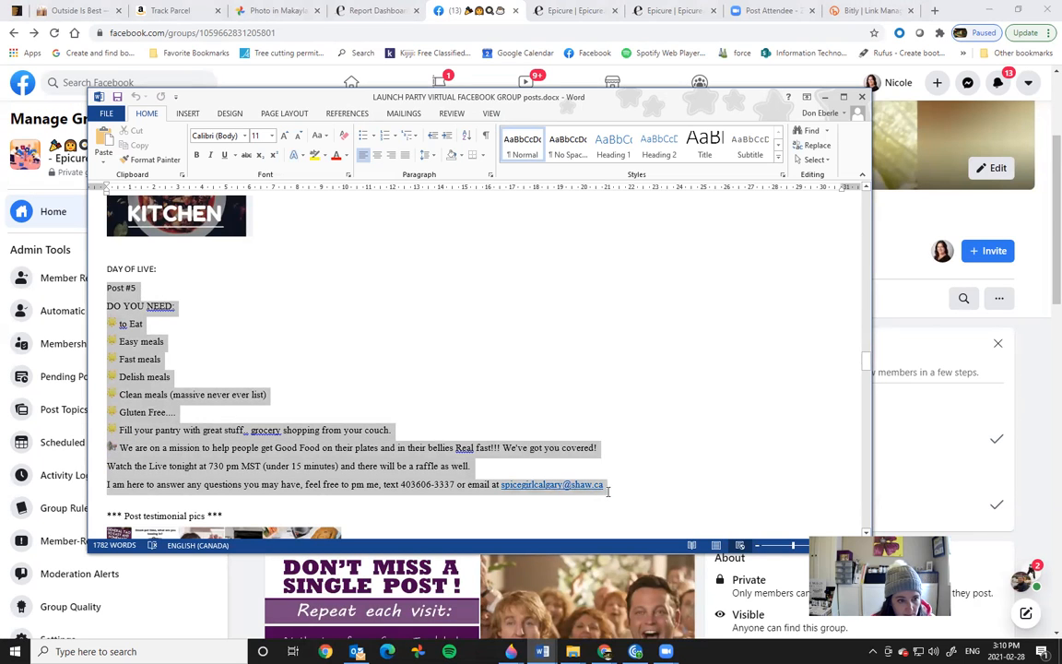
{"action": "right_click", "coordinate": [482, 378]}
{"action": "left_click", "coordinate": [514, 403]}
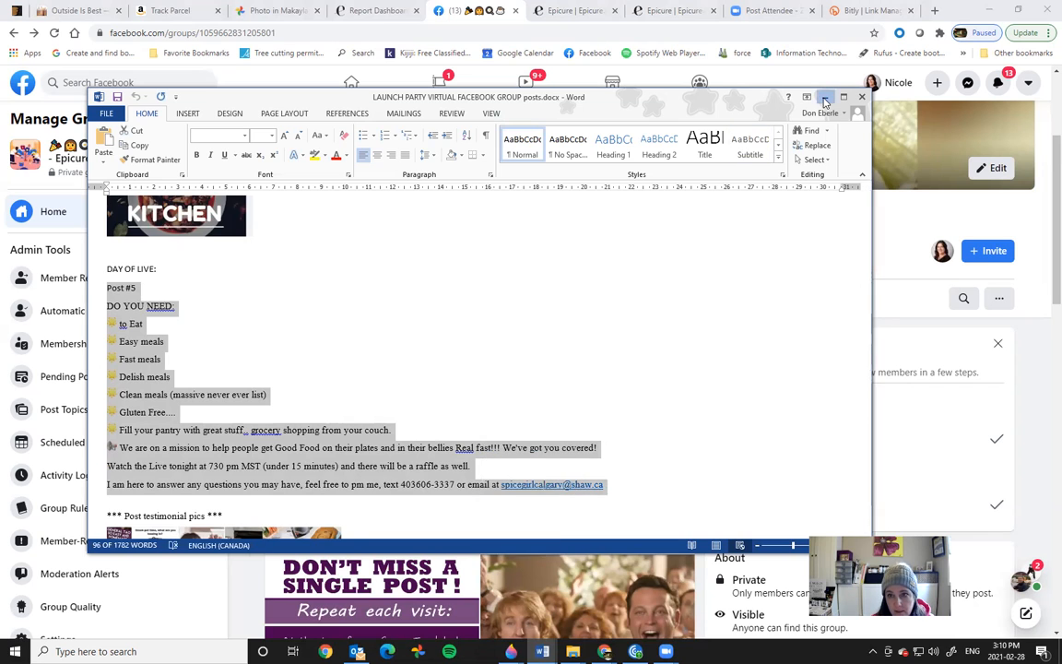
{"action": "left_click", "coordinate": [743, 86]}
Step: Start a new group post and paste the Post #5 text into it
{"action": "left_click", "coordinate": [376, 349]}
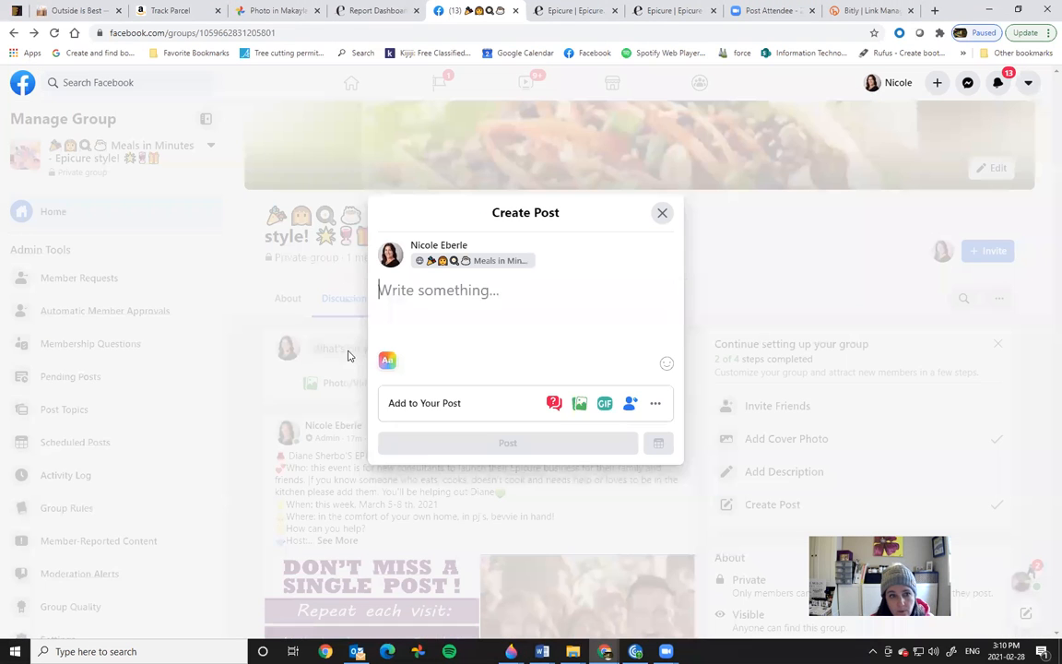
{"action": "right_click", "coordinate": [388, 290]}
{"action": "left_click", "coordinate": [419, 387]}
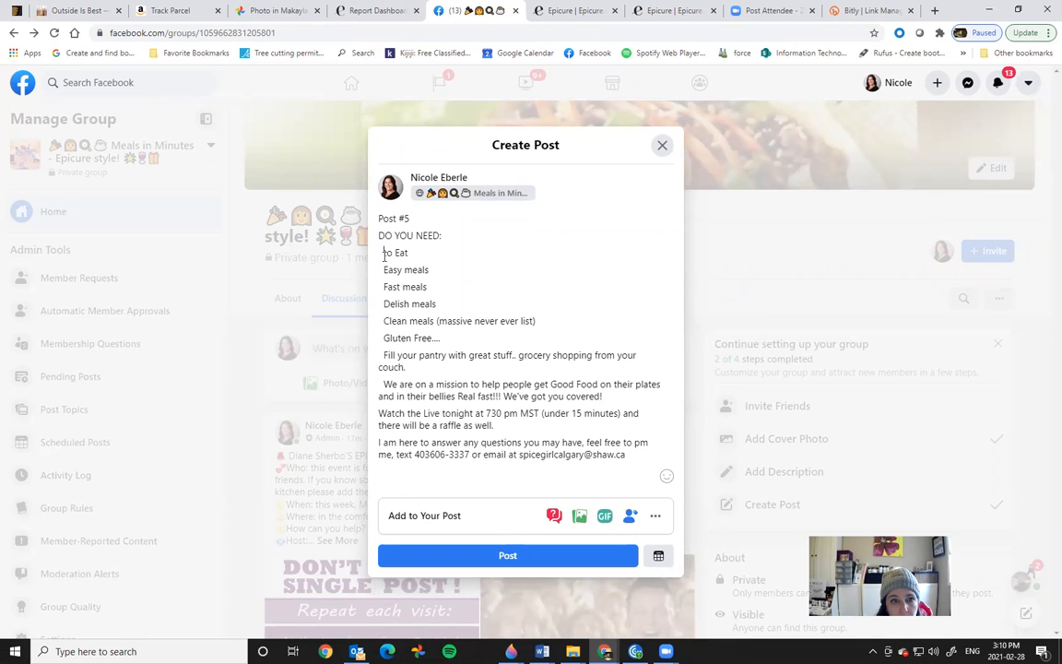
Step: Add starburst emojis before the 'to Eat', 'Easy meals' and 'Fast meals' lines
{"action": "right_click", "coordinate": [383, 252]}
{"action": "left_click", "coordinate": [402, 261]}
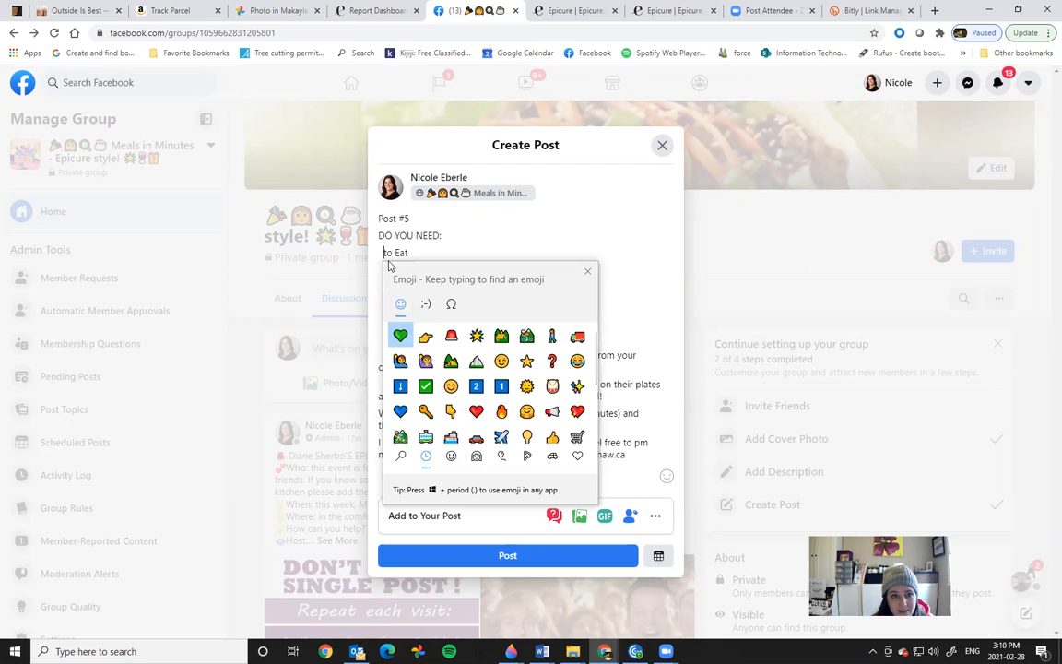
{"action": "left_click", "coordinate": [476, 336]}
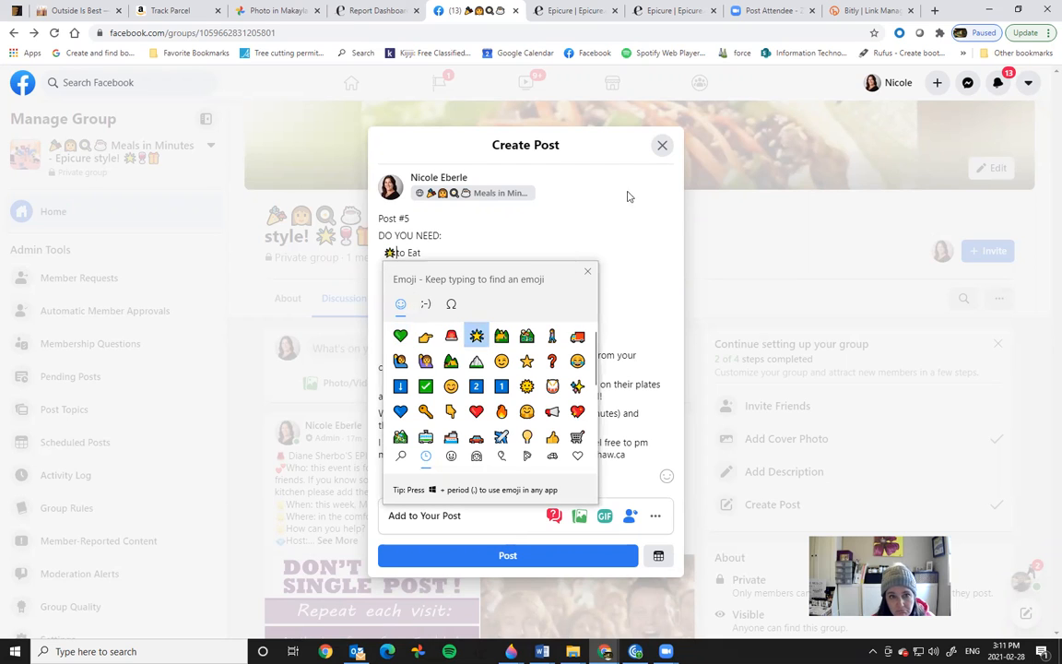
{"action": "left_click", "coordinate": [587, 270]}
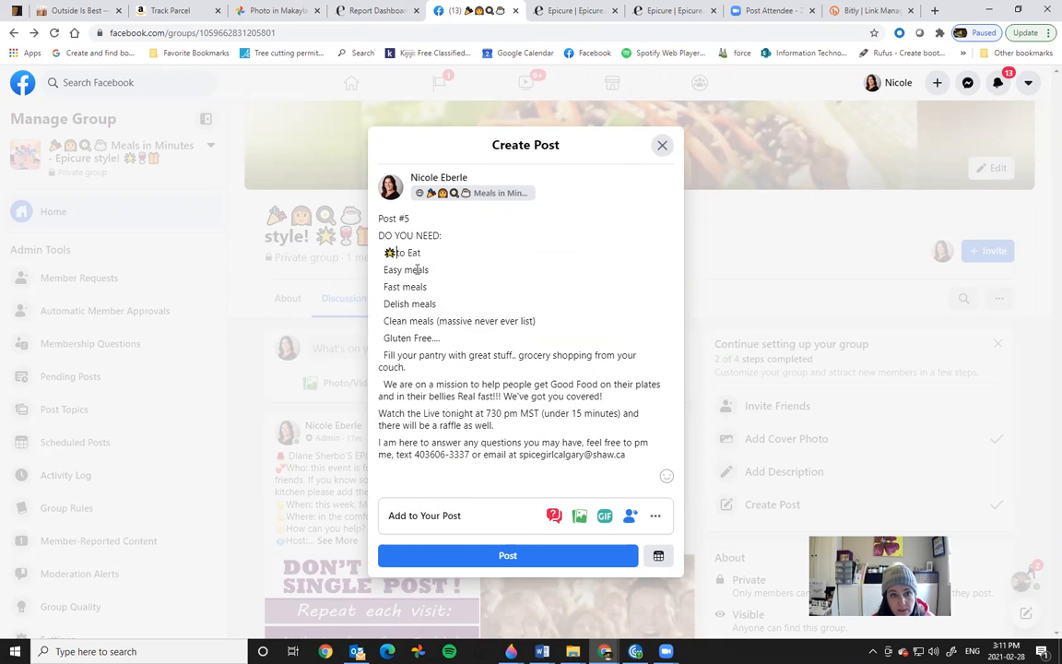
{"action": "right_click", "coordinate": [384, 269]}
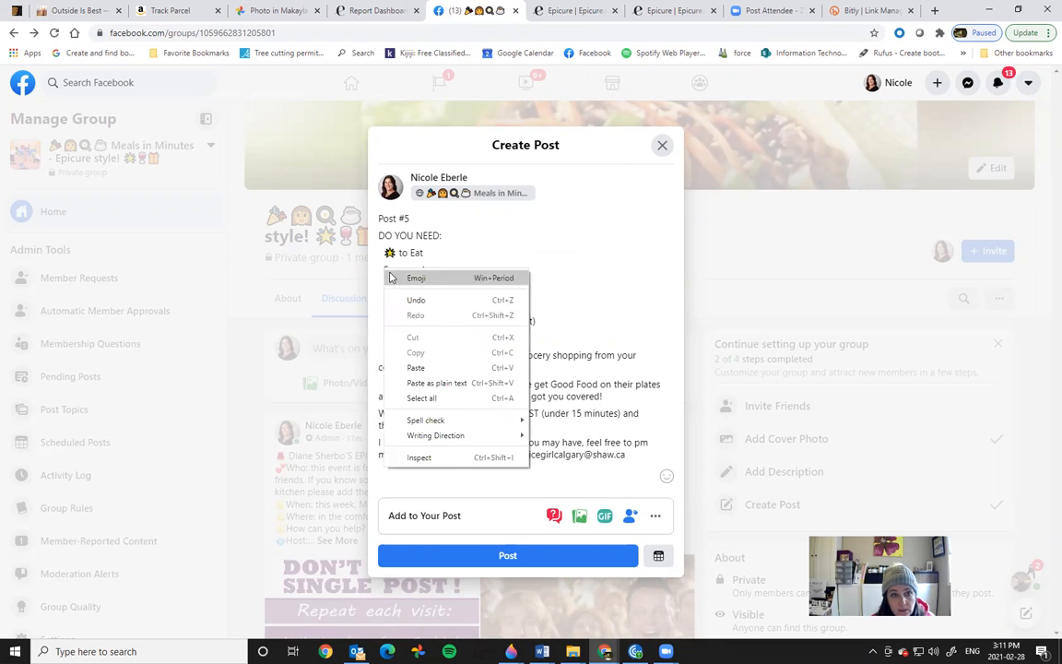
{"action": "left_click", "coordinate": [406, 279]}
{"action": "left_click", "coordinate": [399, 348]}
{"action": "left_click", "coordinate": [585, 289]}
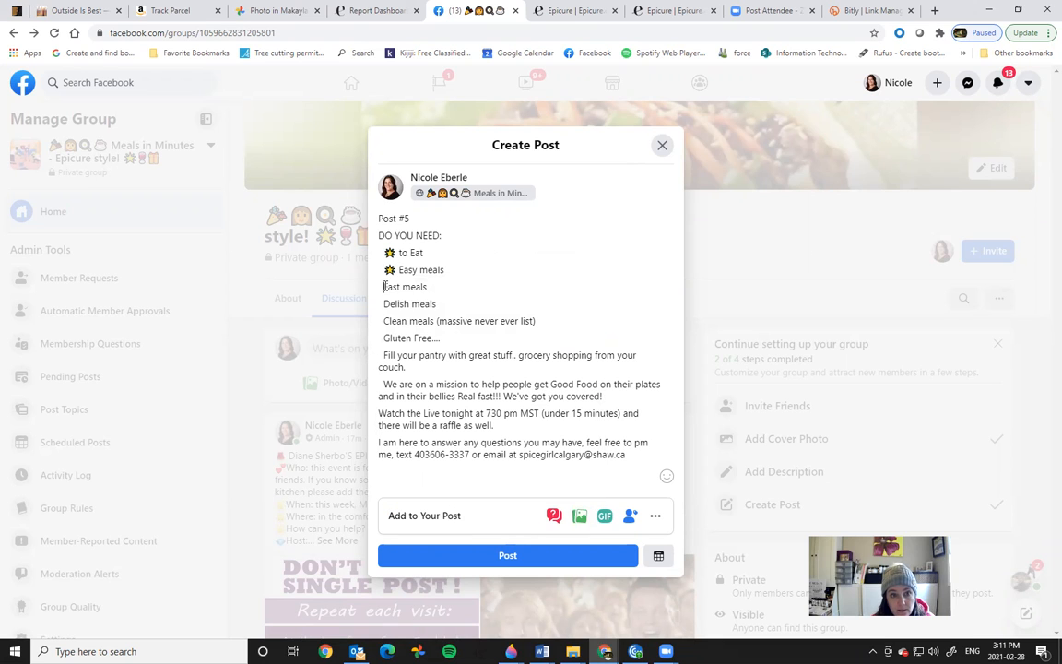
{"action": "right_click", "coordinate": [384, 288]}
{"action": "left_click", "coordinate": [414, 296]}
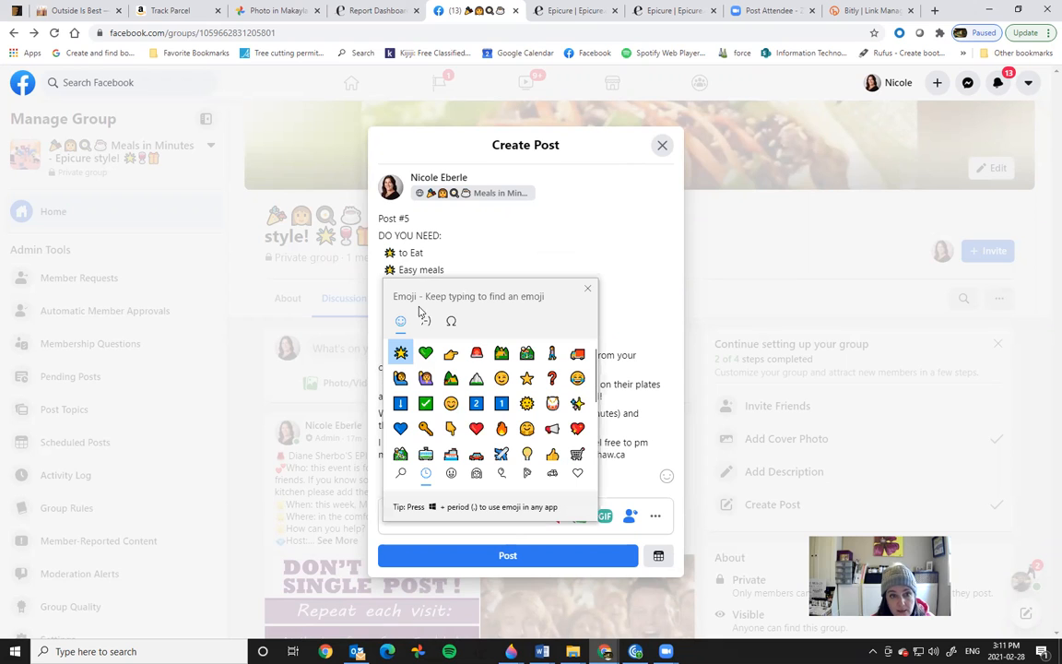
{"action": "left_click", "coordinate": [401, 352]}
{"action": "left_click", "coordinate": [586, 288]}
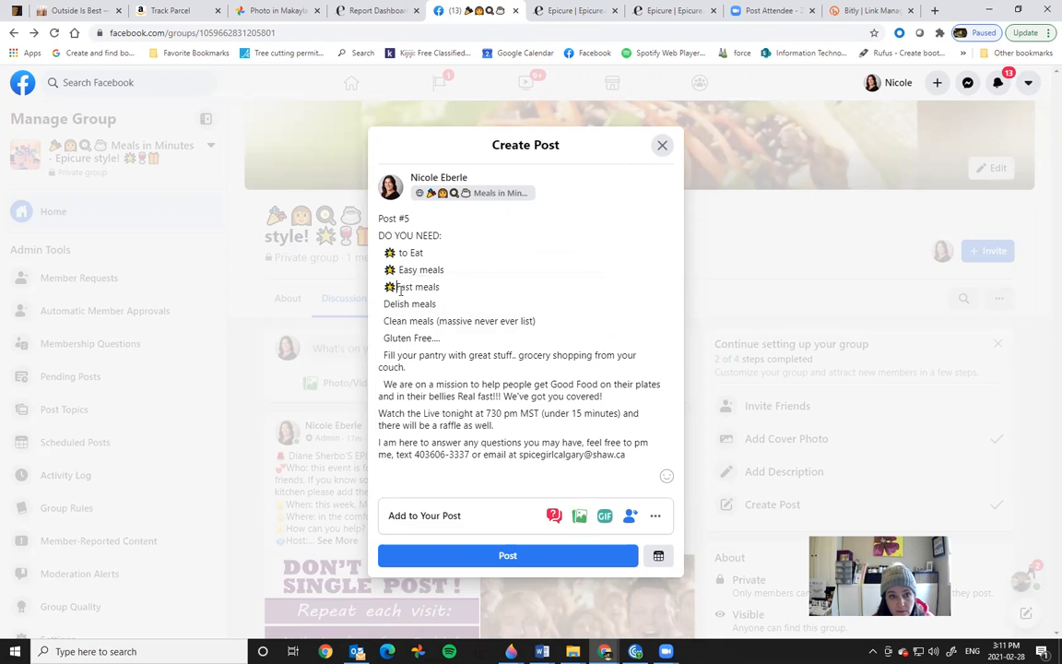
Step: Add starburst emojis before the 'Delish meals', 'Clean meals' and 'Gluten Free' lines
{"action": "right_click", "coordinate": [385, 304]}
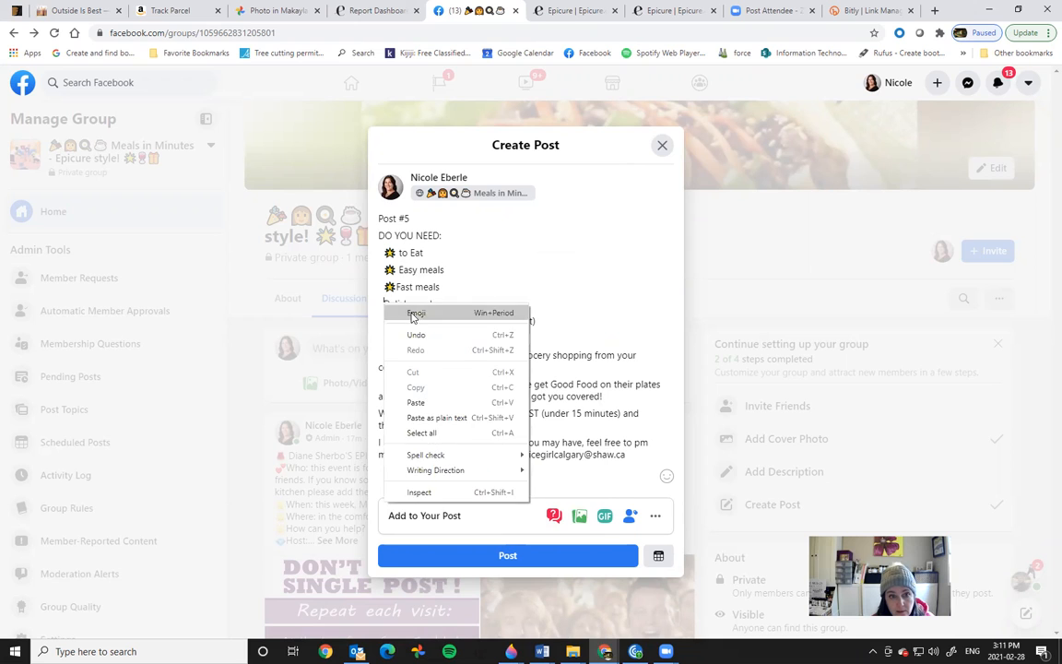
{"action": "left_click", "coordinate": [415, 312]}
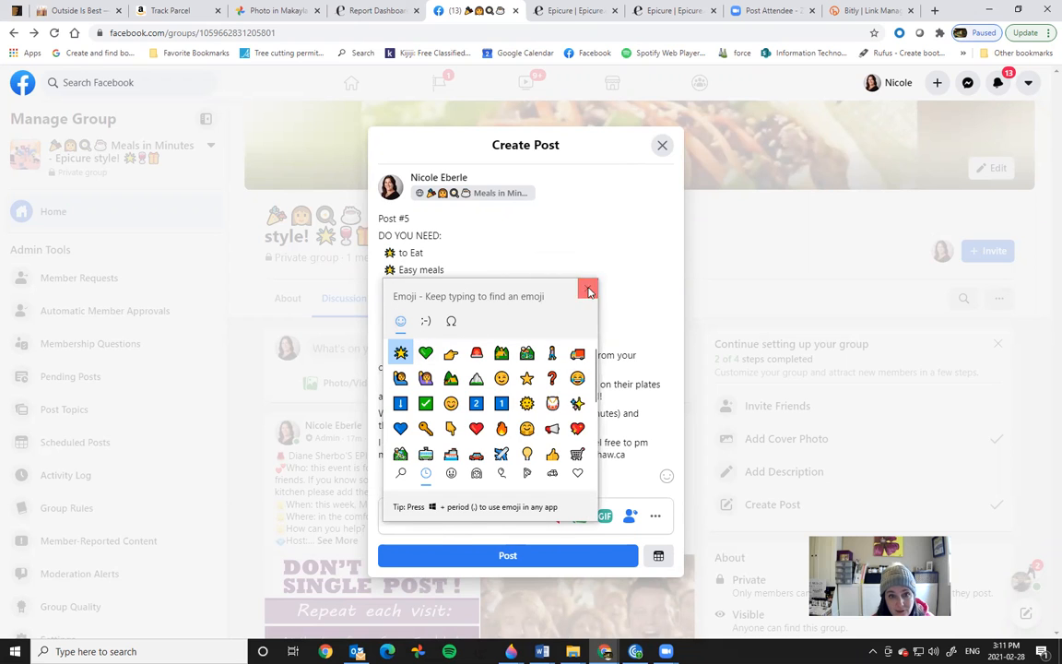
{"action": "left_click", "coordinate": [401, 352]}
{"action": "right_click", "coordinate": [384, 321]}
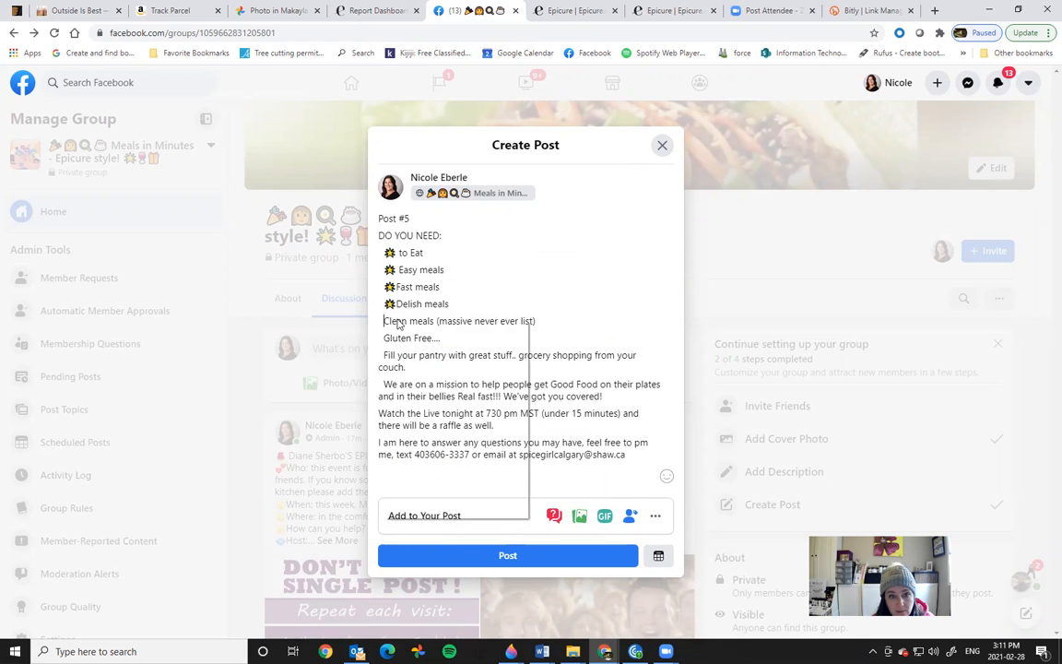
{"action": "left_click", "coordinate": [416, 329]}
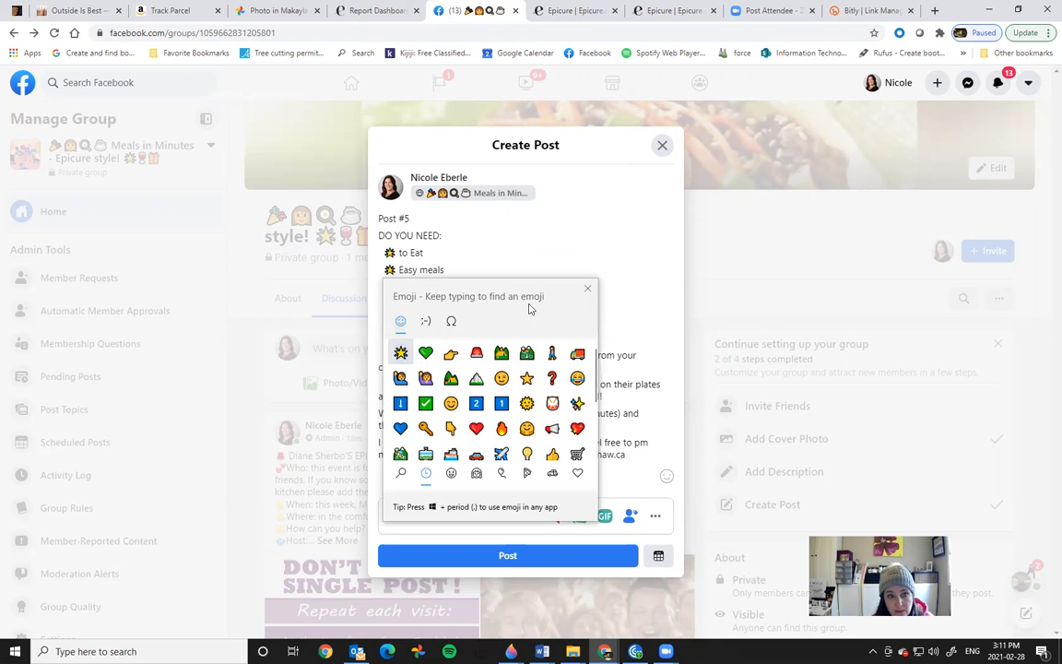
{"action": "left_click", "coordinate": [401, 352]}
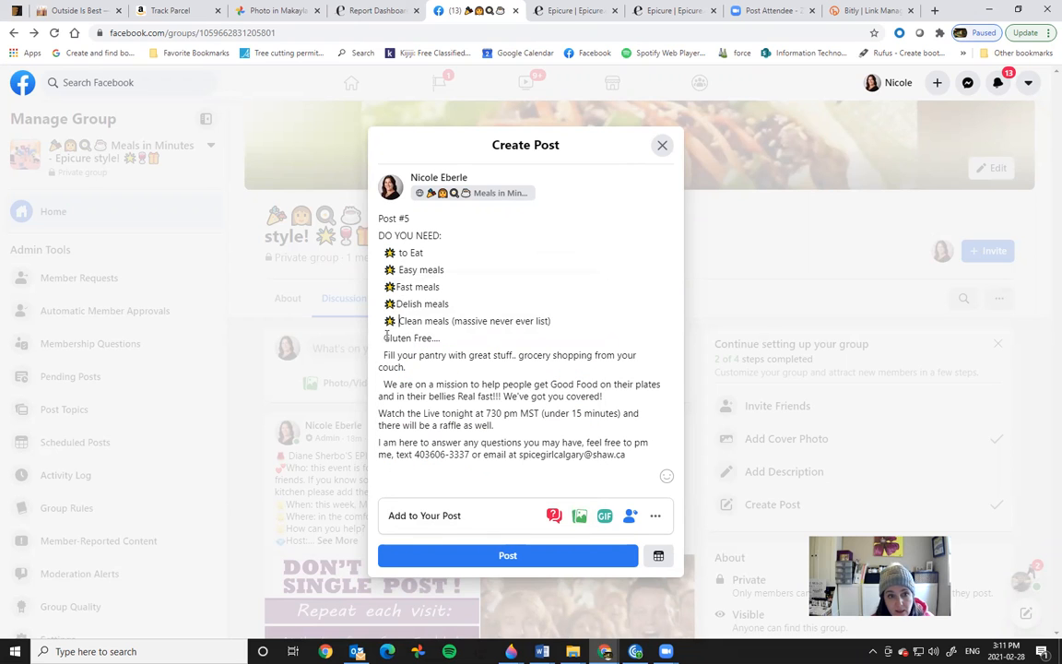
{"action": "right_click", "coordinate": [386, 341]}
{"action": "left_click", "coordinate": [420, 346]}
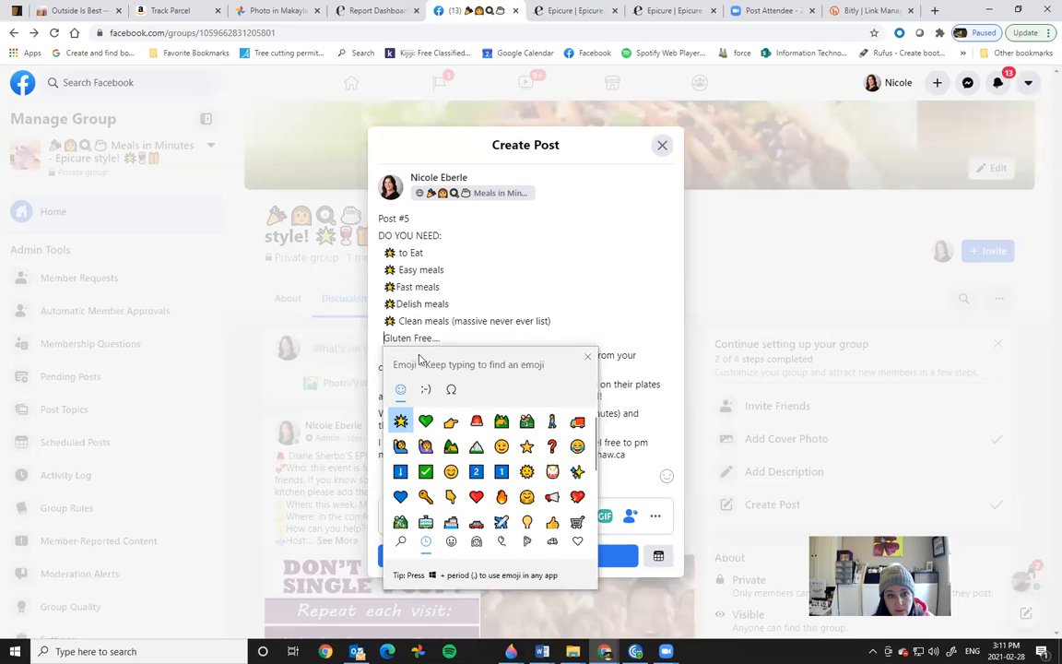
{"action": "left_click", "coordinate": [402, 421]}
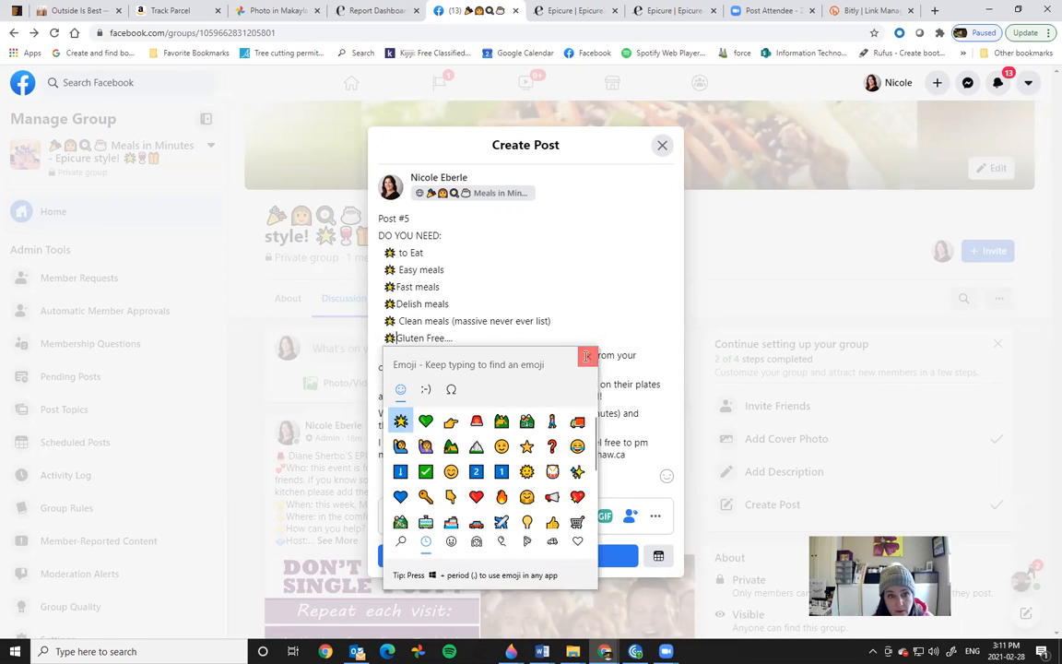
{"action": "left_click", "coordinate": [587, 355]}
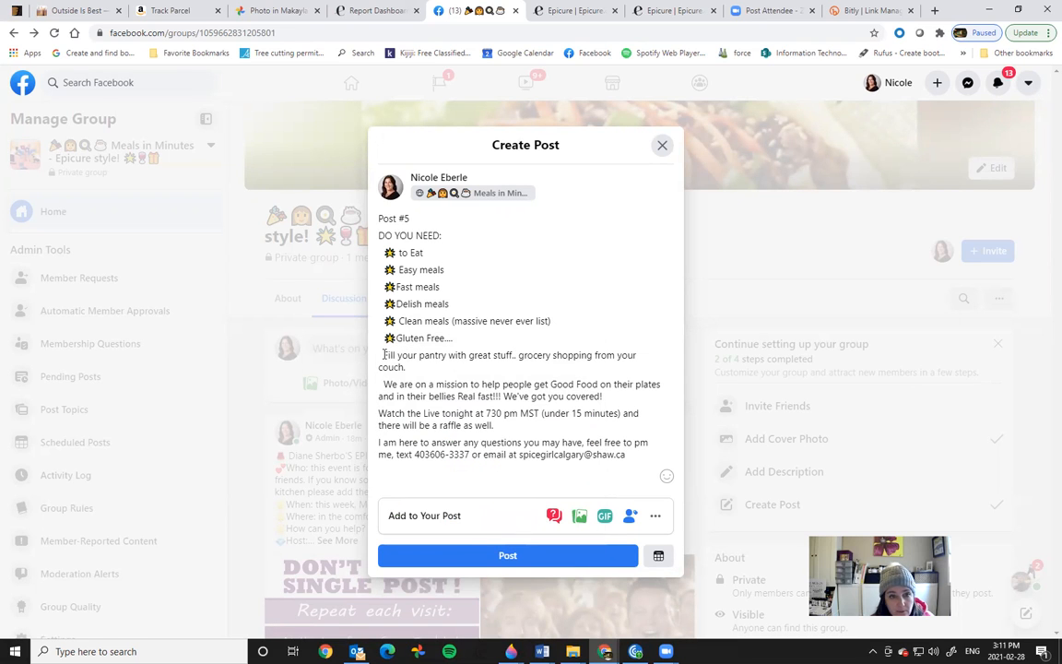
Step: Put green heart and starburst emojis before 'Fill your pantry'
{"action": "right_click", "coordinate": [384, 355]}
{"action": "left_click", "coordinate": [414, 365]}
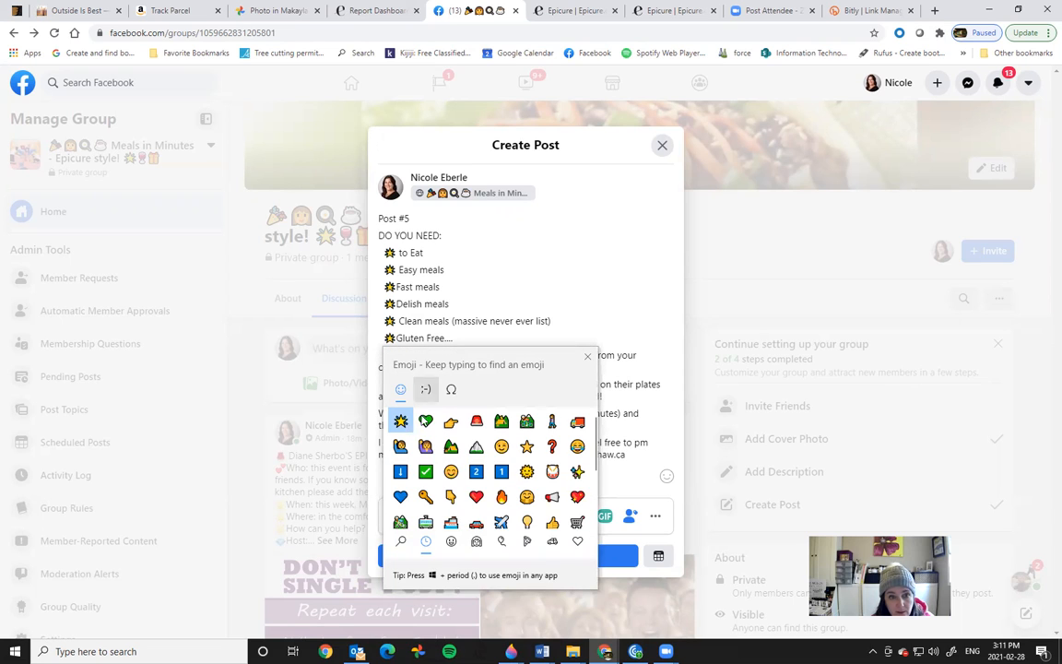
{"action": "left_click", "coordinate": [403, 423]}
{"action": "left_click", "coordinate": [426, 423]}
{"action": "left_click", "coordinate": [588, 357]}
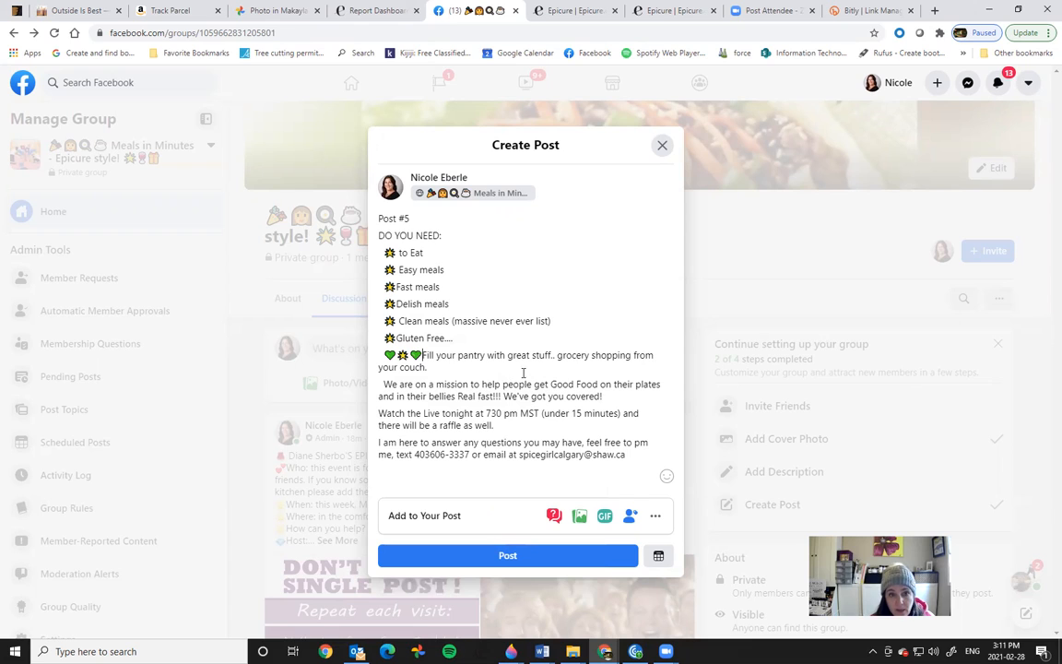
Step: Add pointing-hand emojis before 'We are on a mission' and 'Watch the Live'
{"action": "right_click", "coordinate": [384, 384]}
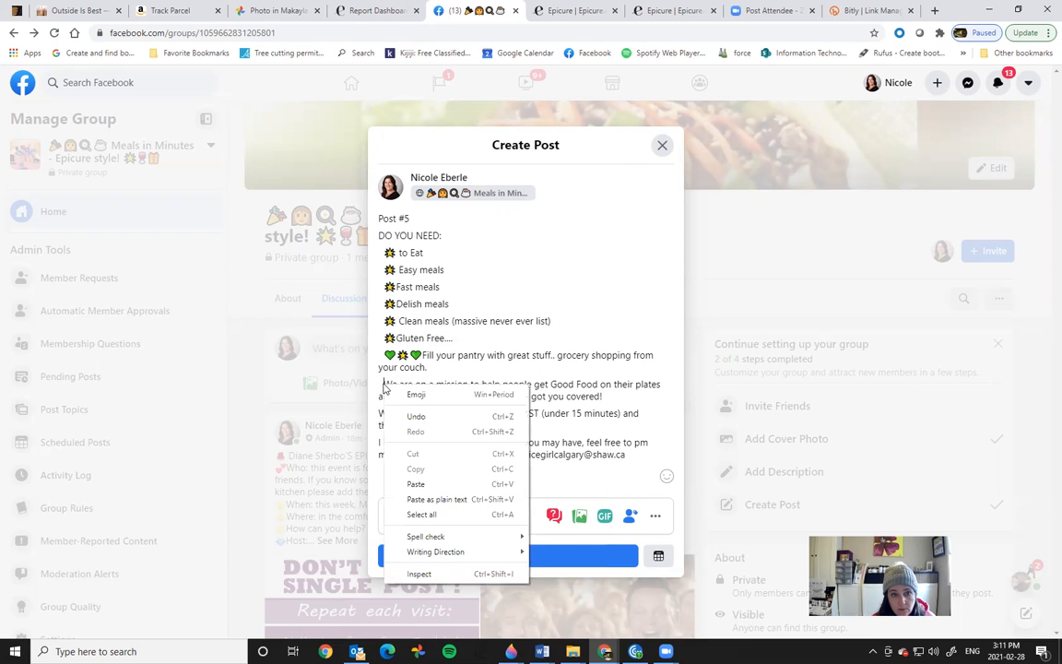
{"action": "left_click", "coordinate": [416, 392]}
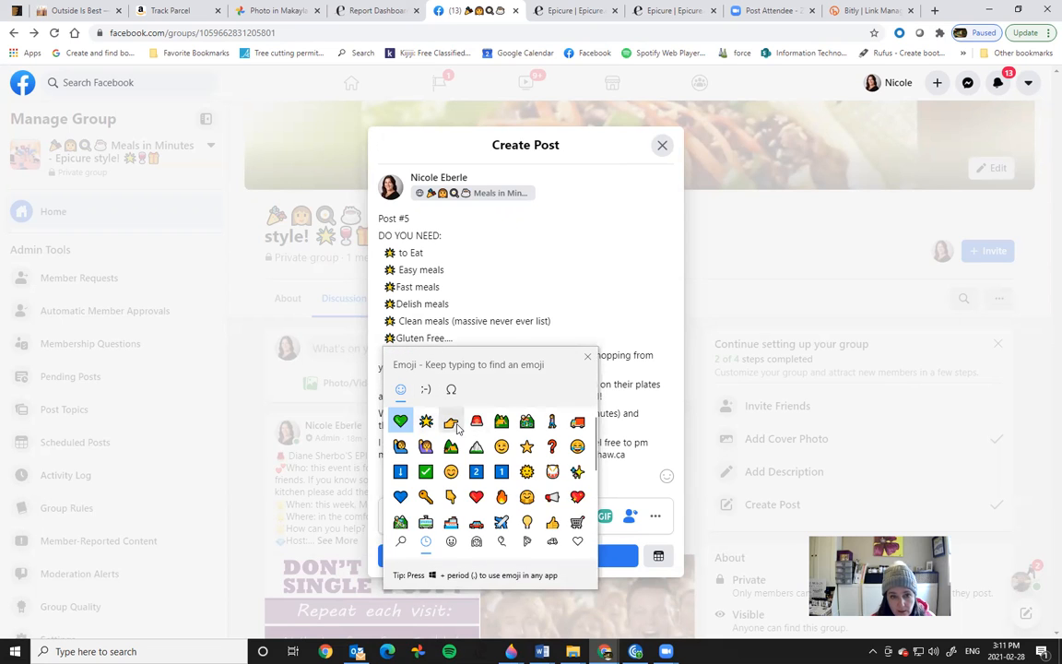
{"action": "left_click", "coordinate": [450, 422]}
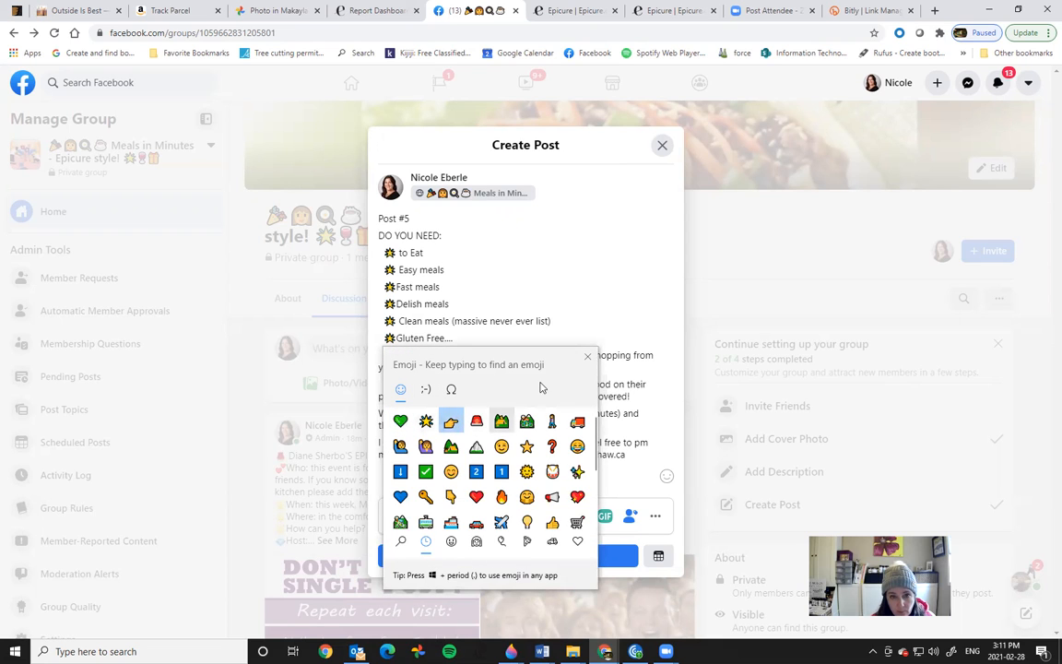
{"action": "left_click", "coordinate": [588, 355]}
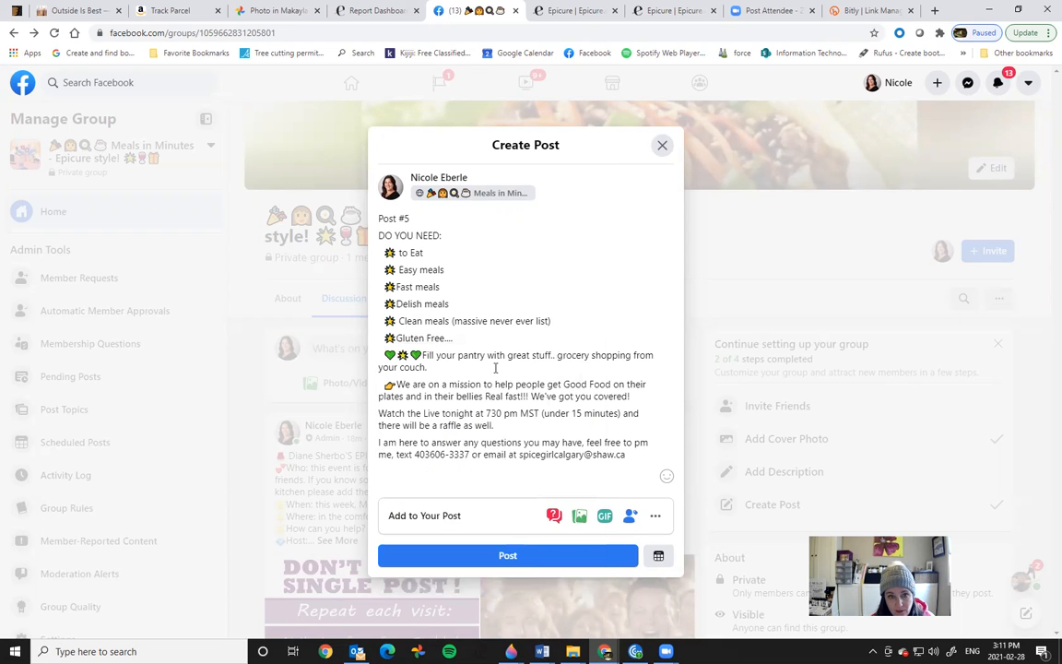
{"action": "right_click", "coordinate": [377, 413]}
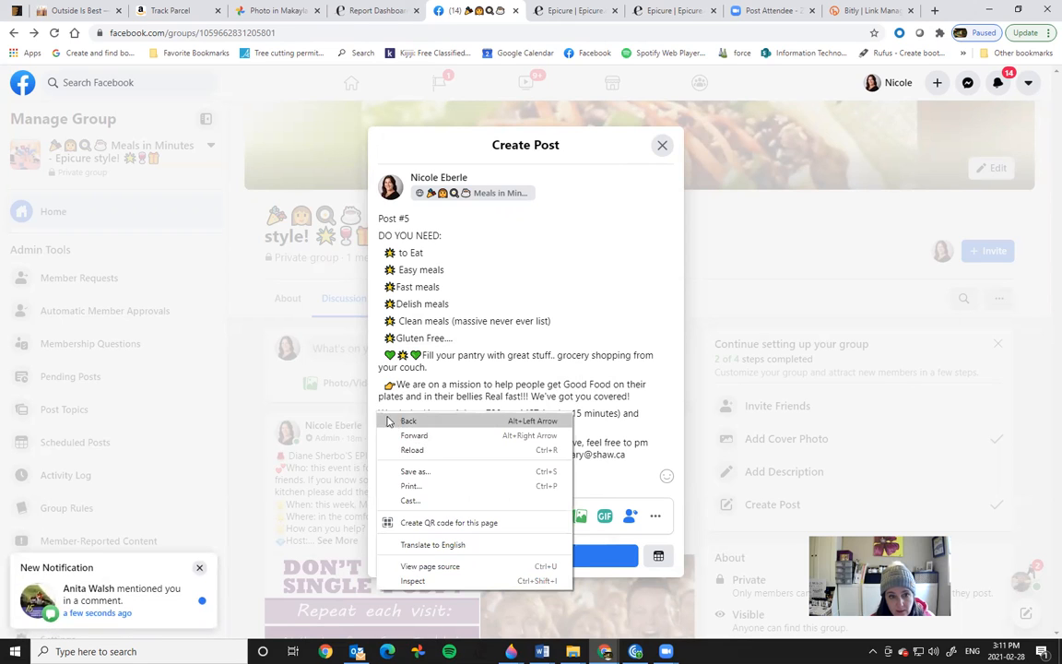
{"action": "left_click", "coordinate": [379, 415]}
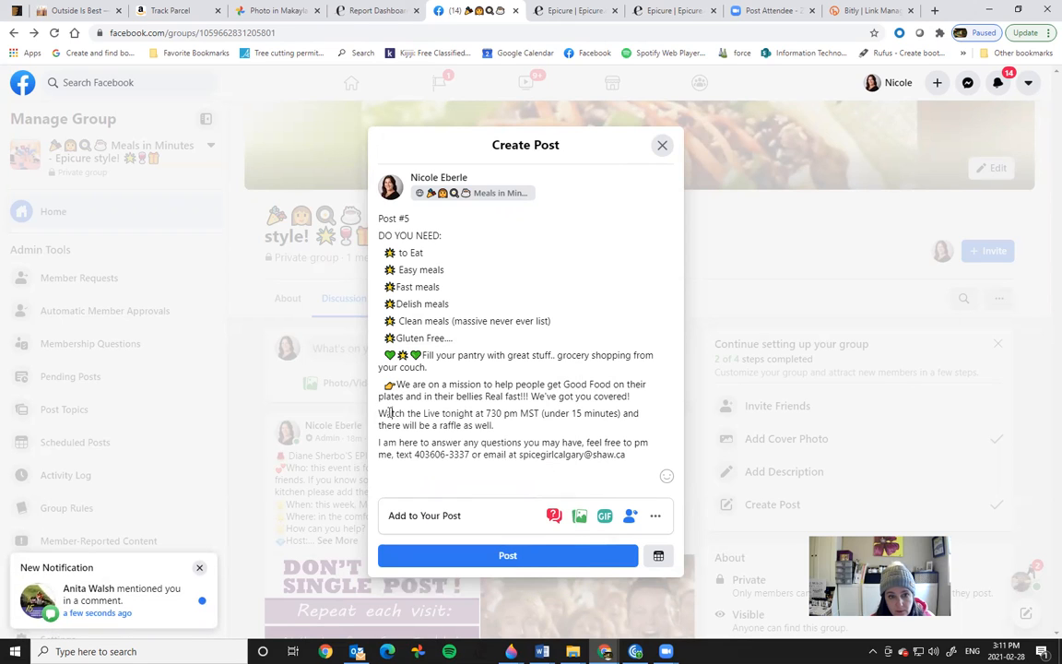
{"action": "right_click", "coordinate": [379, 415]}
{"action": "left_click", "coordinate": [420, 425]}
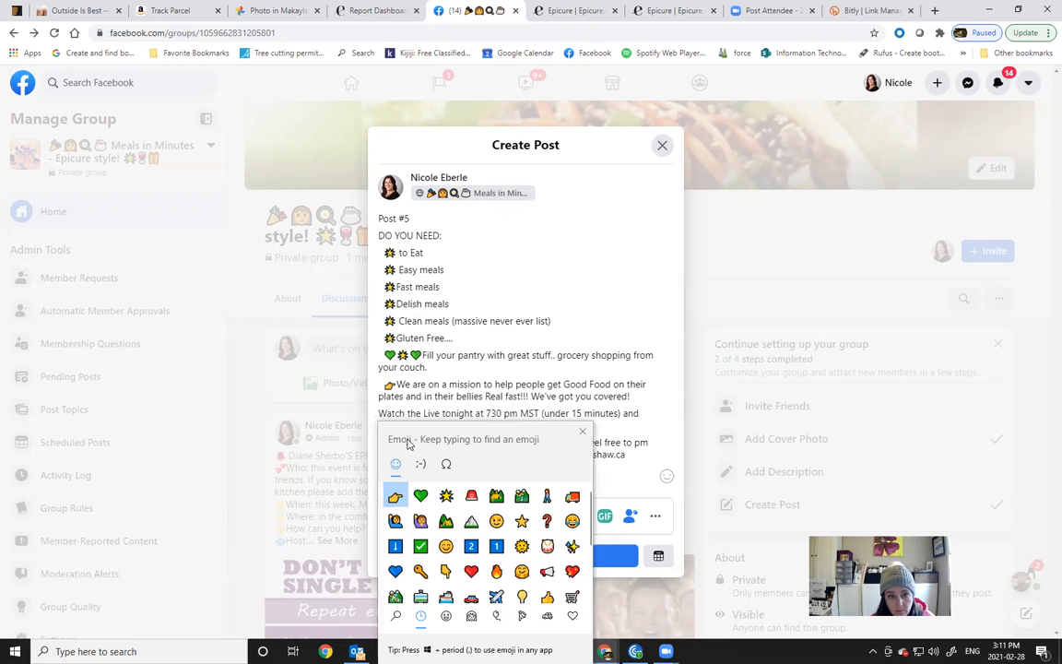
{"action": "left_click", "coordinate": [396, 496]}
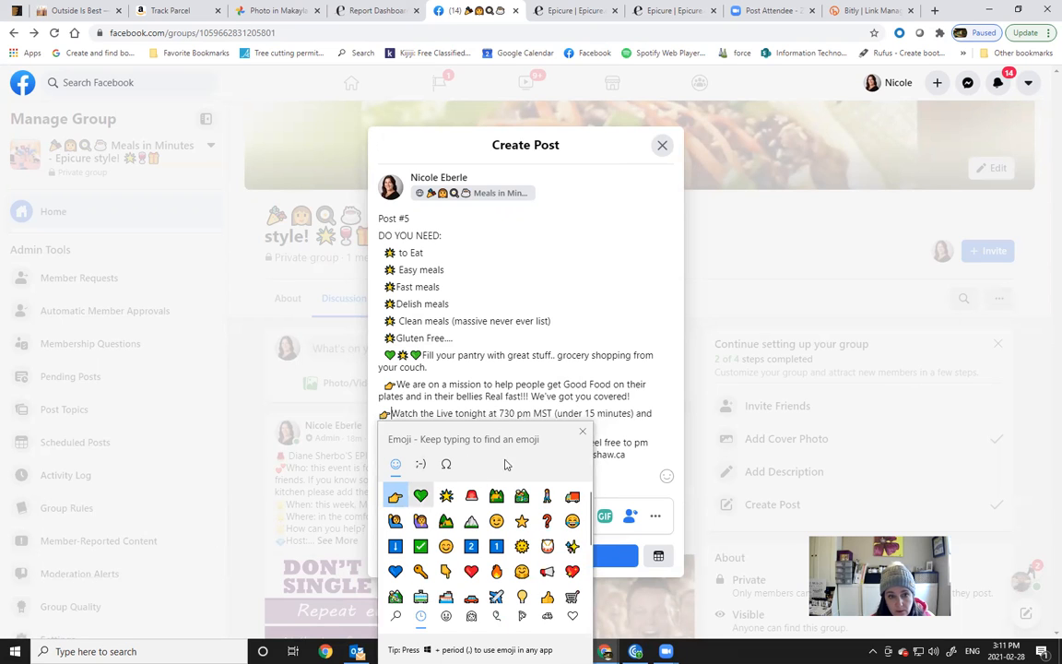
{"action": "left_click", "coordinate": [582, 431]}
{"action": "left_click_drag", "start_coordinate": [499, 413], "coordinate": [514, 419]}
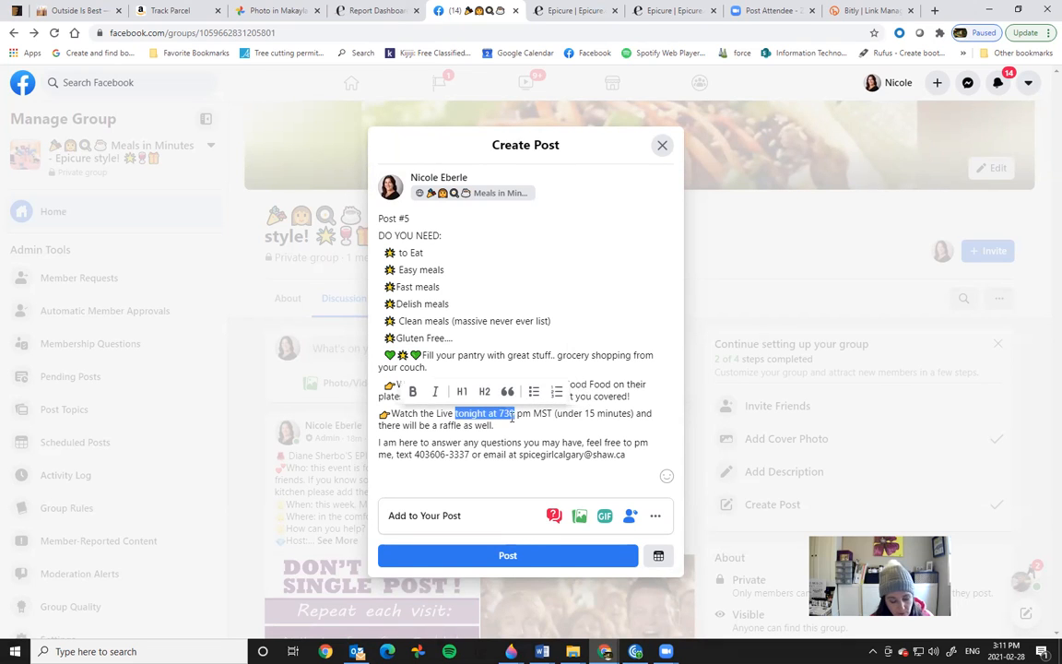
Step: Change the live time to 'today at 2:00' and add a sentence naming a second helpful contact
{"action": "type", "text": "today "}
{"action": "type", "text": "at 2"}
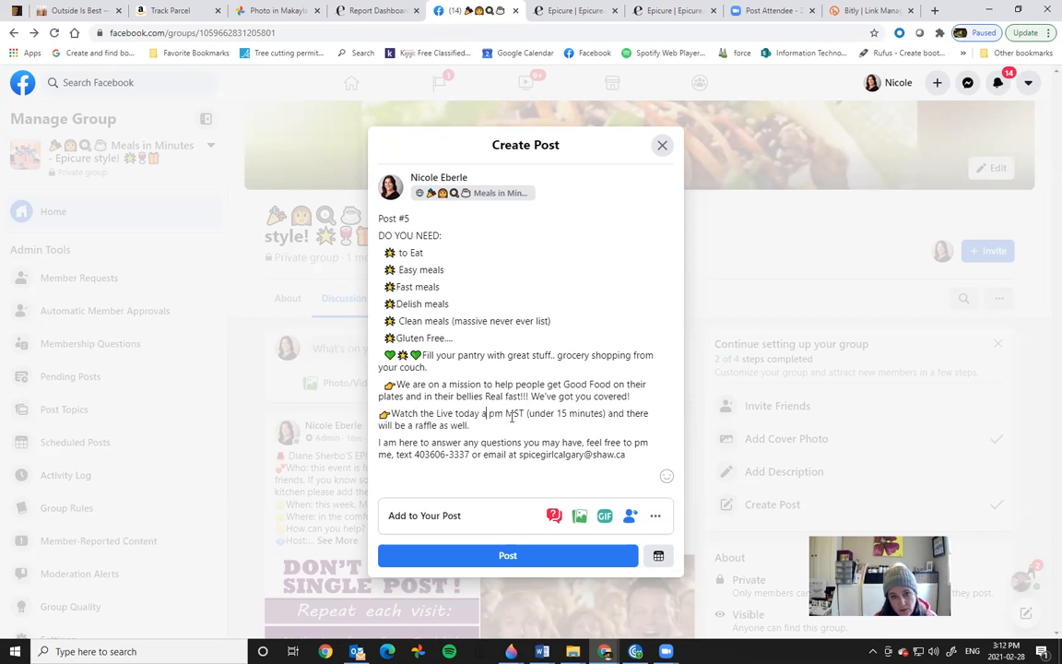
{"action": "type", "text": ":00"}
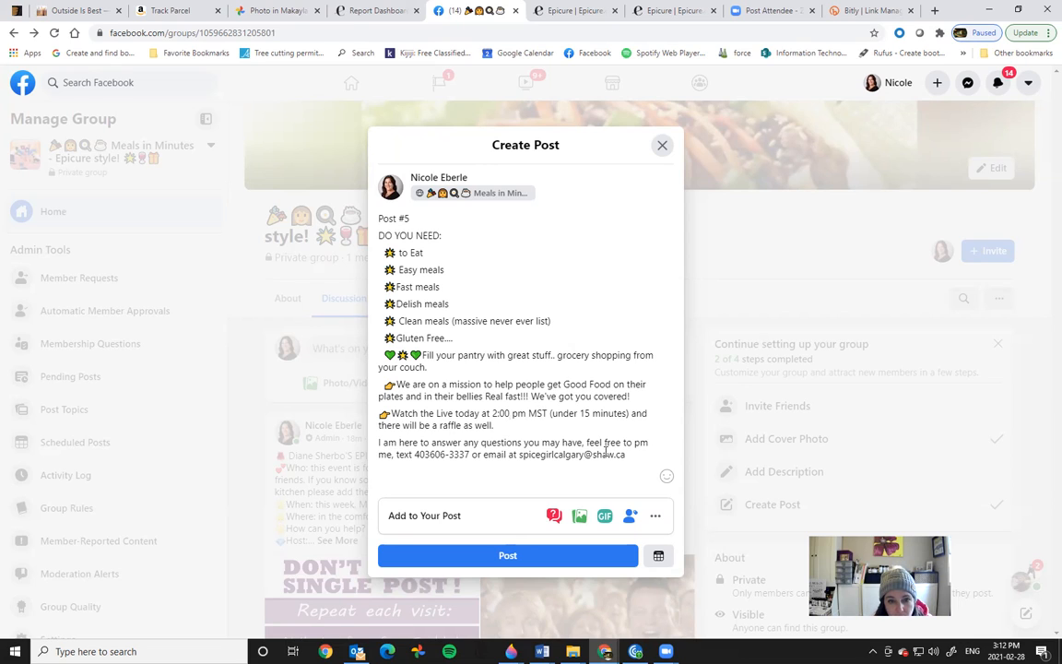
{"action": "left_click", "coordinate": [649, 456]}
{"action": "type", "text": "or contact "}
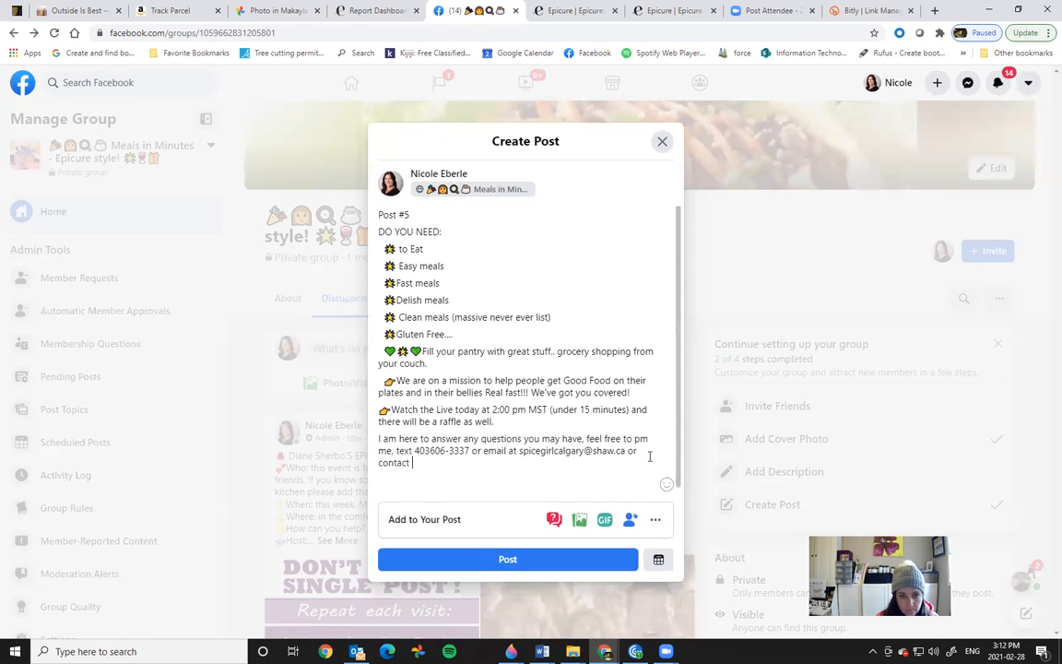
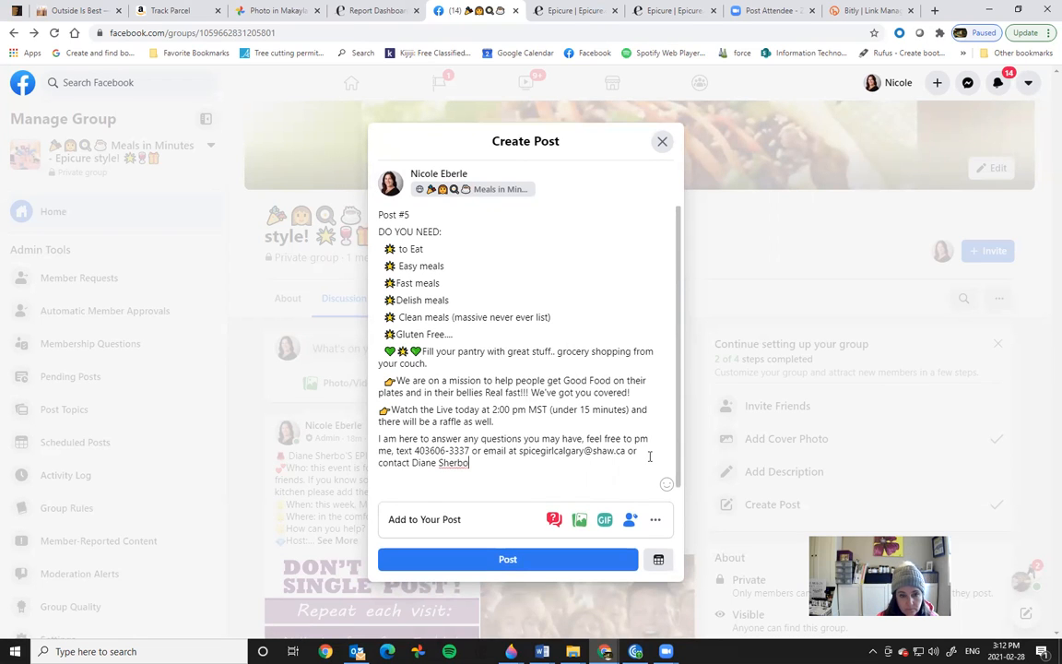
{"action": "type", "text": "and we are both "}
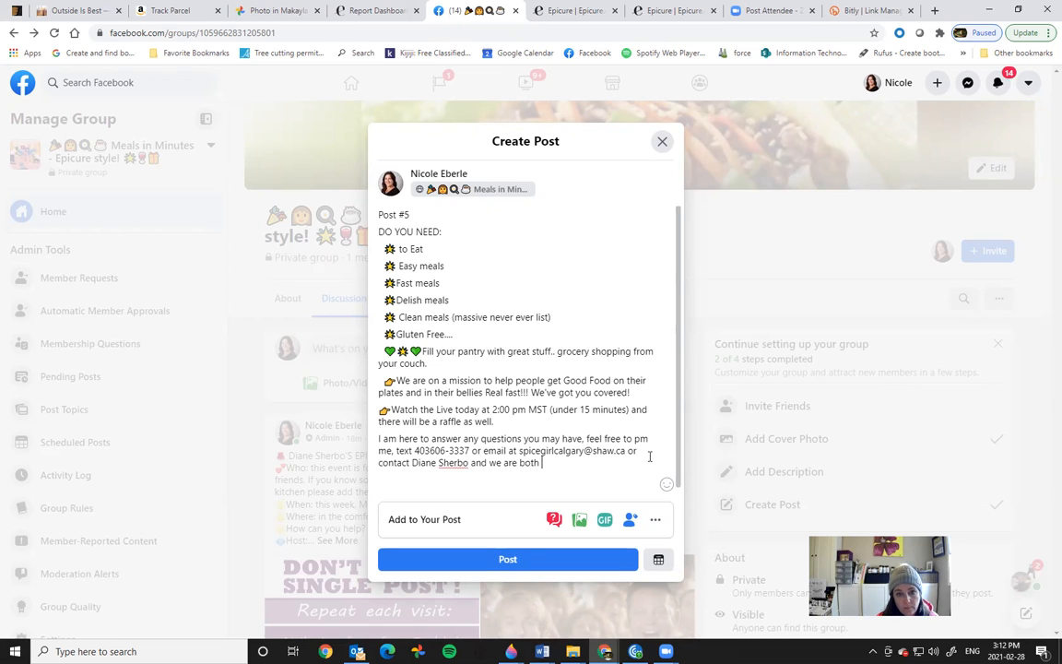
{"action": "type", "text": "happy to help you out."}
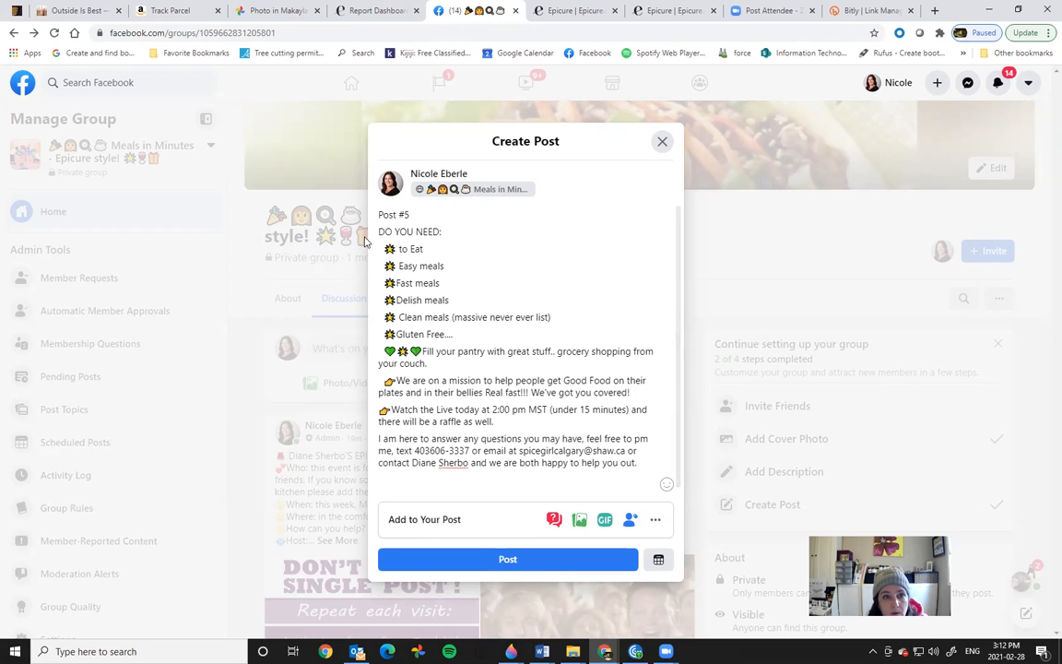
{"action": "left_click_drag", "start_coordinate": [442, 232], "coordinate": [378, 231]}
Step: Make 'DO YOU NEED:' a bold H1 and add an H1 'COMMENT BELOW WHAT YOU ARE MOST LOOKING FORWARD TO?' line
{"action": "left_click", "coordinate": [388, 213]}
{"action": "left_click", "coordinate": [438, 210]}
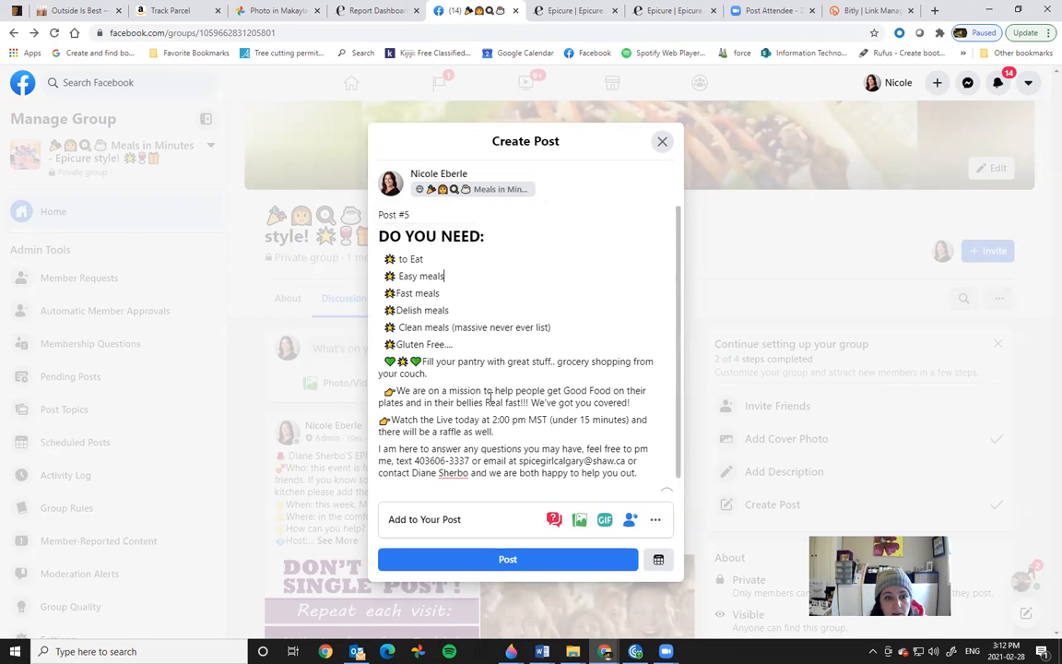
{"action": "scroll", "coordinate": [590, 415], "scroll_direction": "down", "scroll_amount": 1}
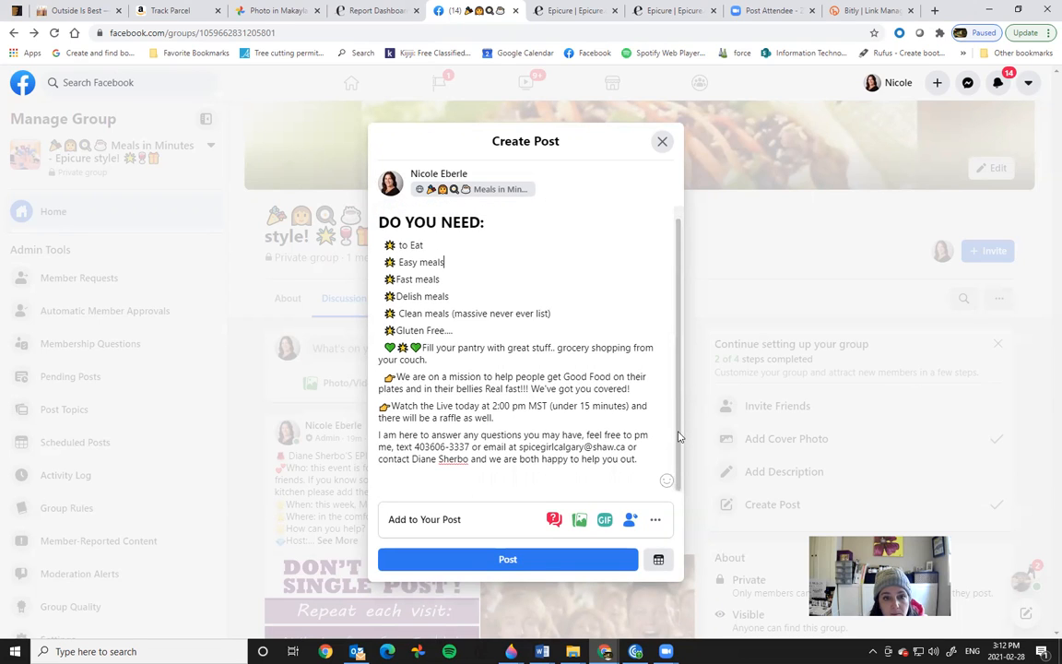
{"action": "left_click", "coordinate": [401, 485]}
{"action": "type", "text": "COMMENT B"}
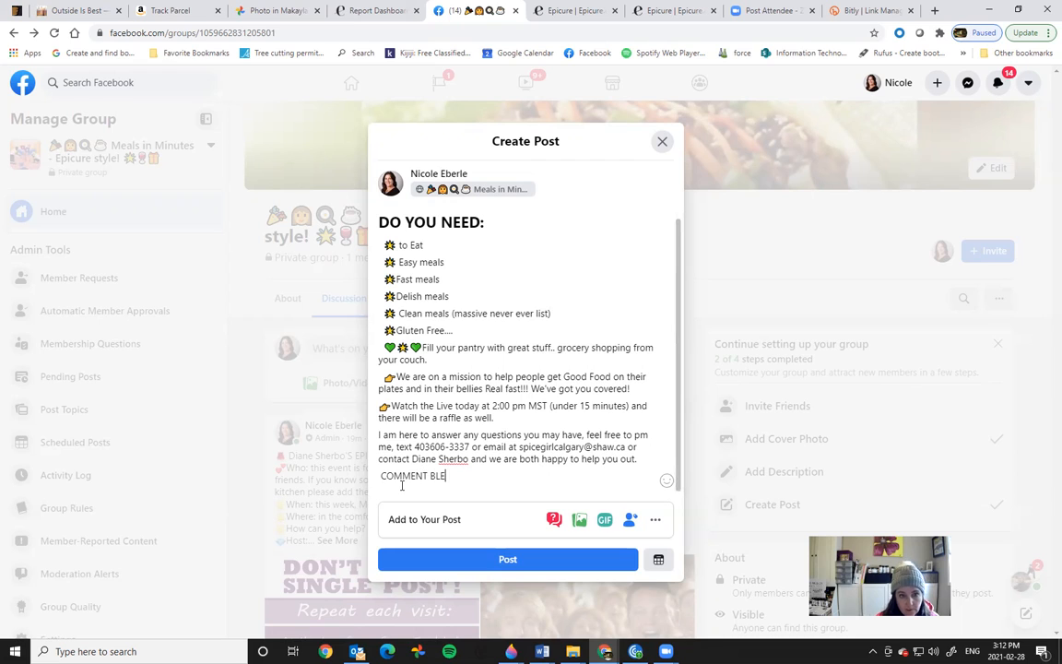
{"action": "type", "text": "ELOW W"}
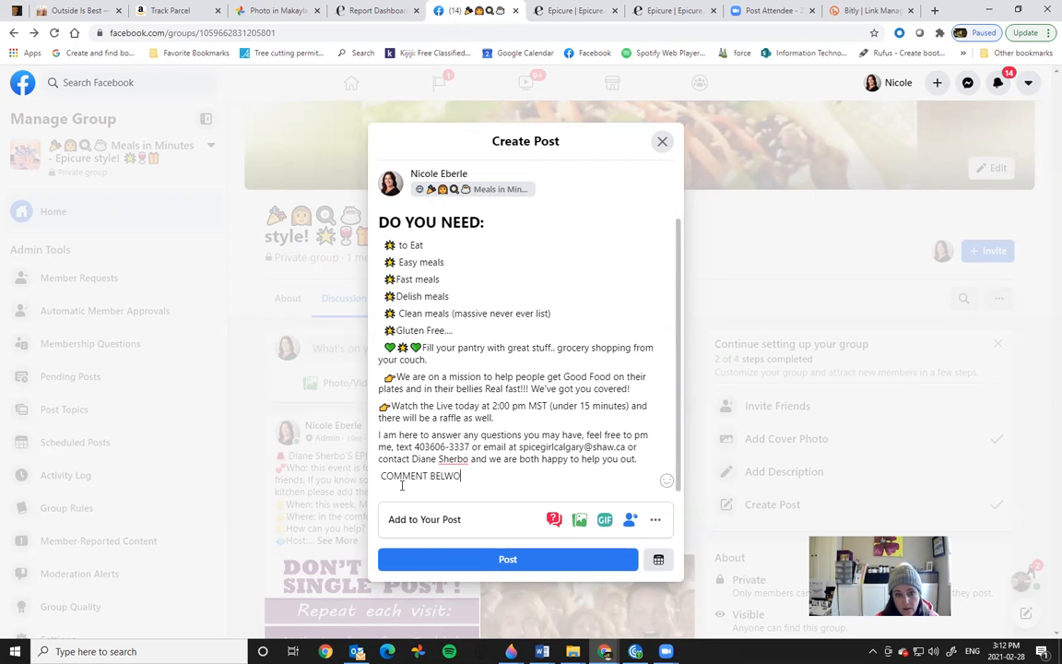
{"action": "type", "text": "HAT YOU ARE"}
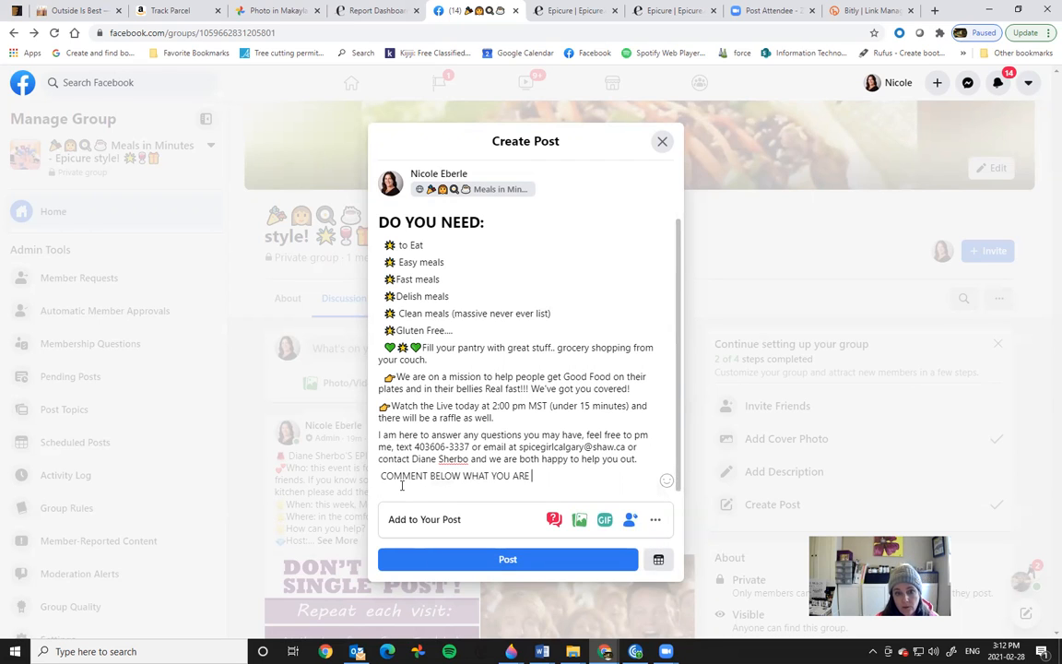
{"action": "type", "text": " MOST LOOKING F"}
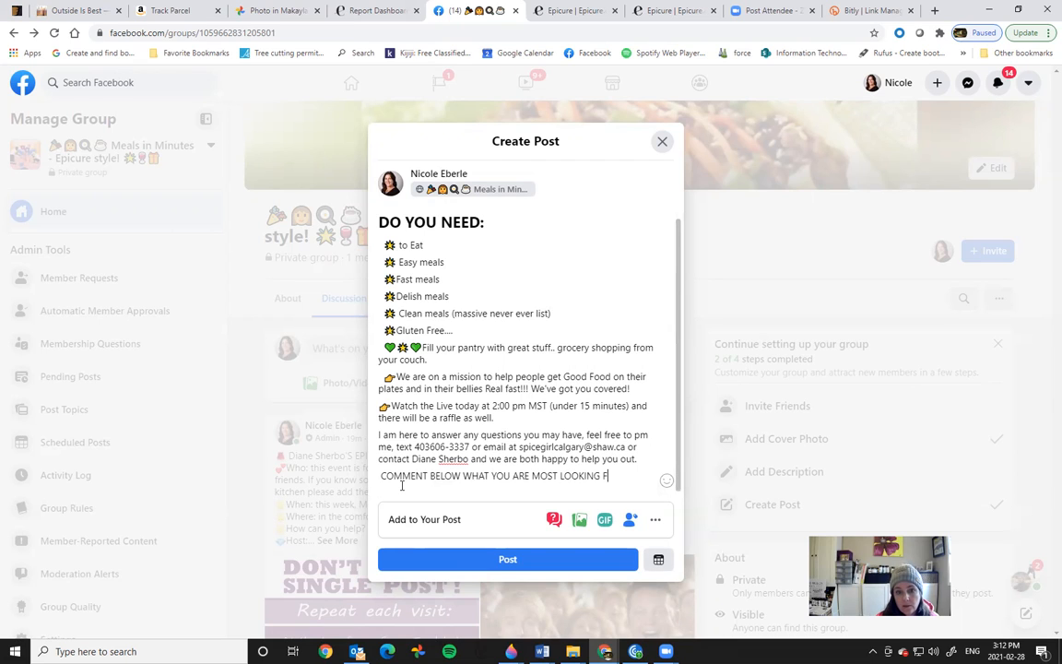
{"action": "type", "text": "ORWARD TO?"}
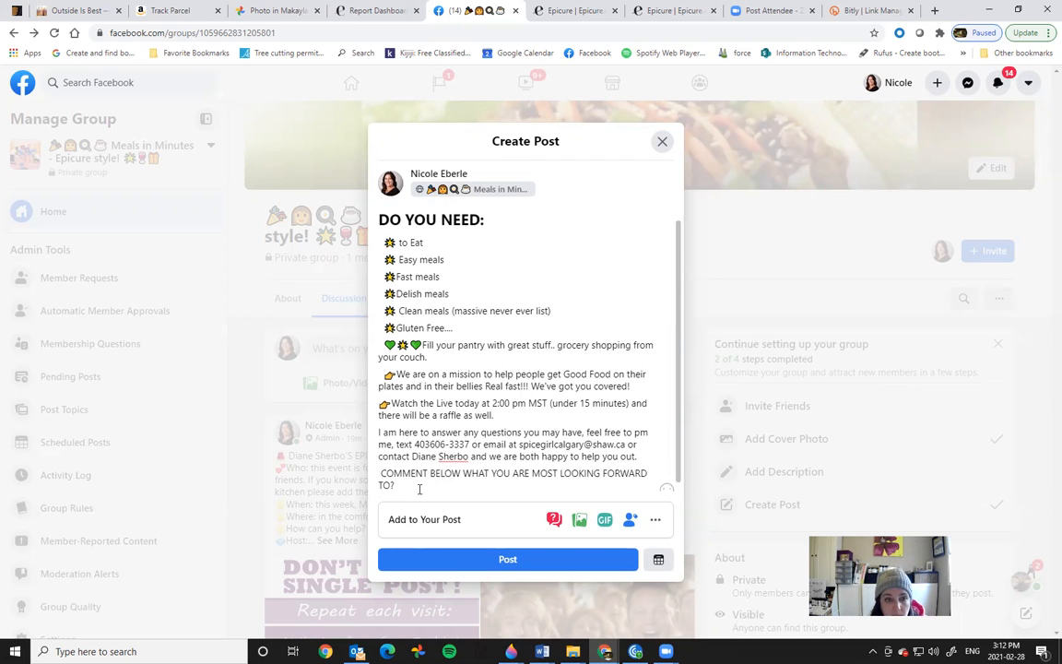
{"action": "left_click_drag", "start_coordinate": [382, 473], "coordinate": [395, 485]}
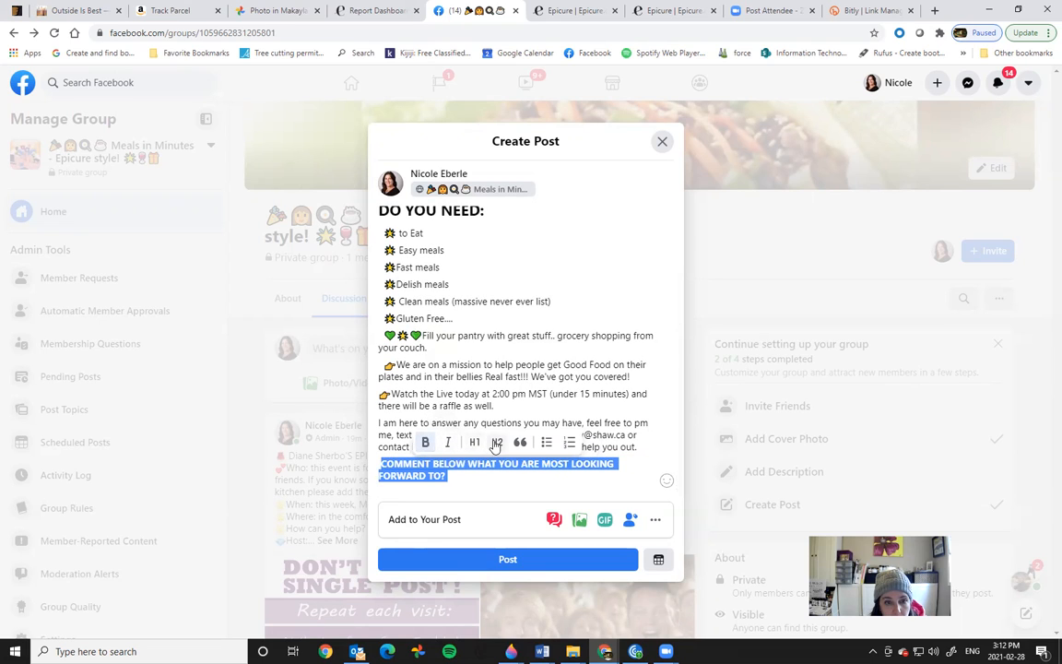
{"action": "left_click", "coordinate": [491, 443]}
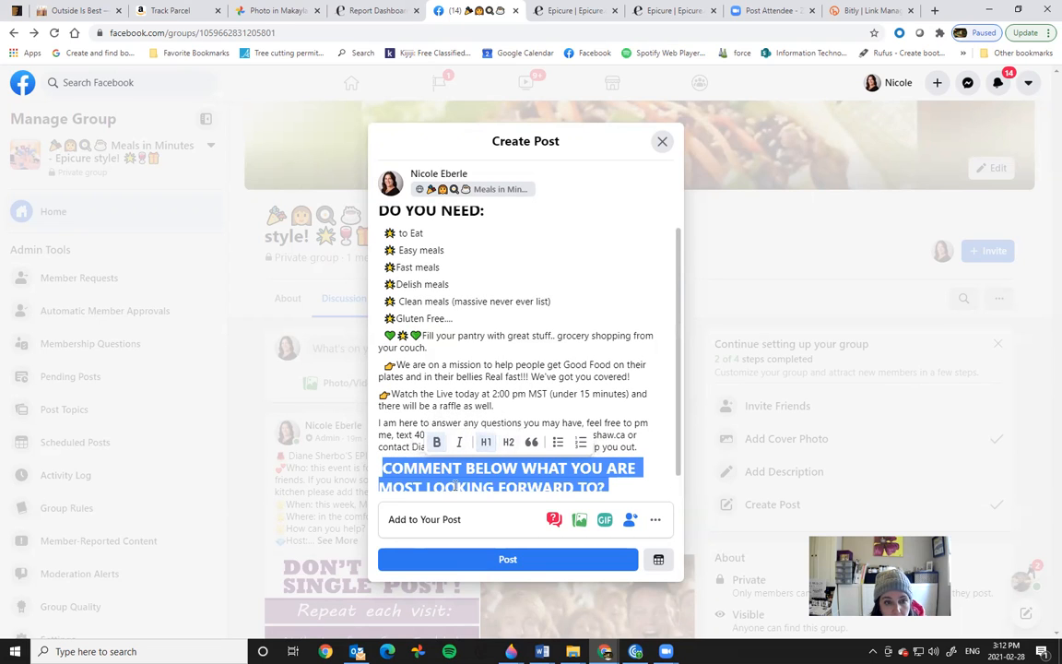
Step: Put a siren emoji at both the start and end of the COMMENT BELOW heading
{"action": "left_click", "coordinate": [383, 468]}
{"action": "right_click", "coordinate": [385, 470]}
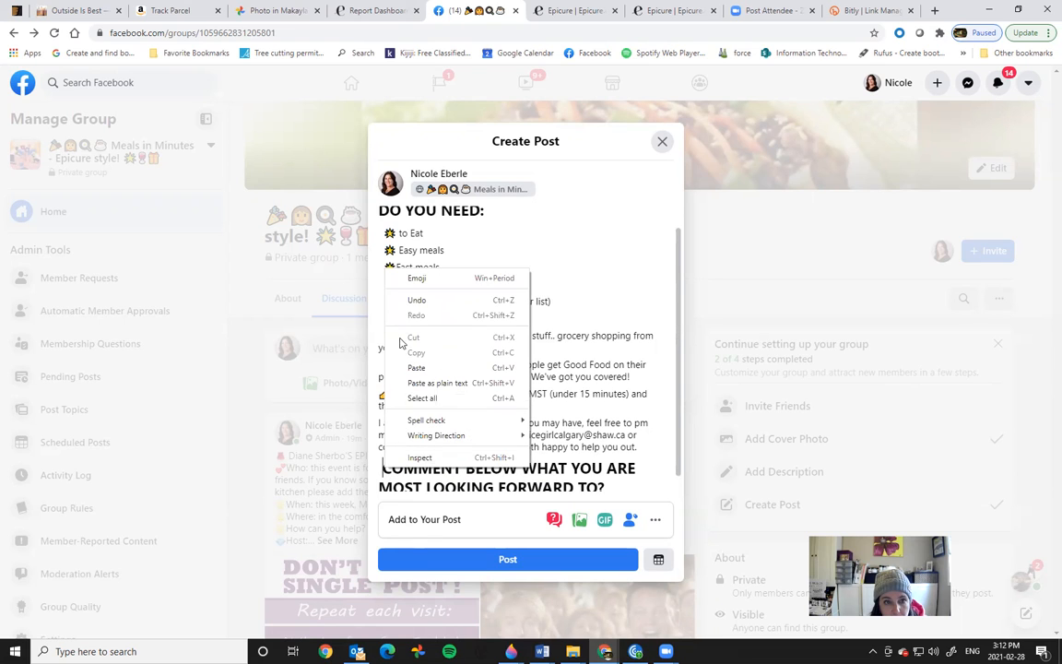
{"action": "left_click", "coordinate": [433, 280]}
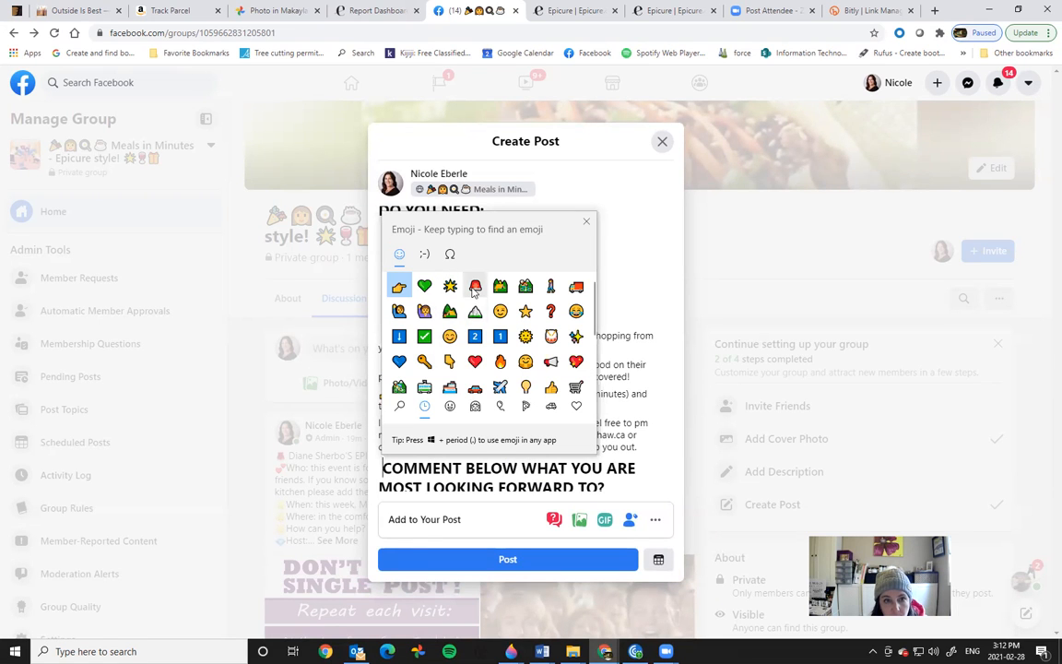
{"action": "left_click", "coordinate": [475, 286]}
{"action": "left_click", "coordinate": [586, 225]}
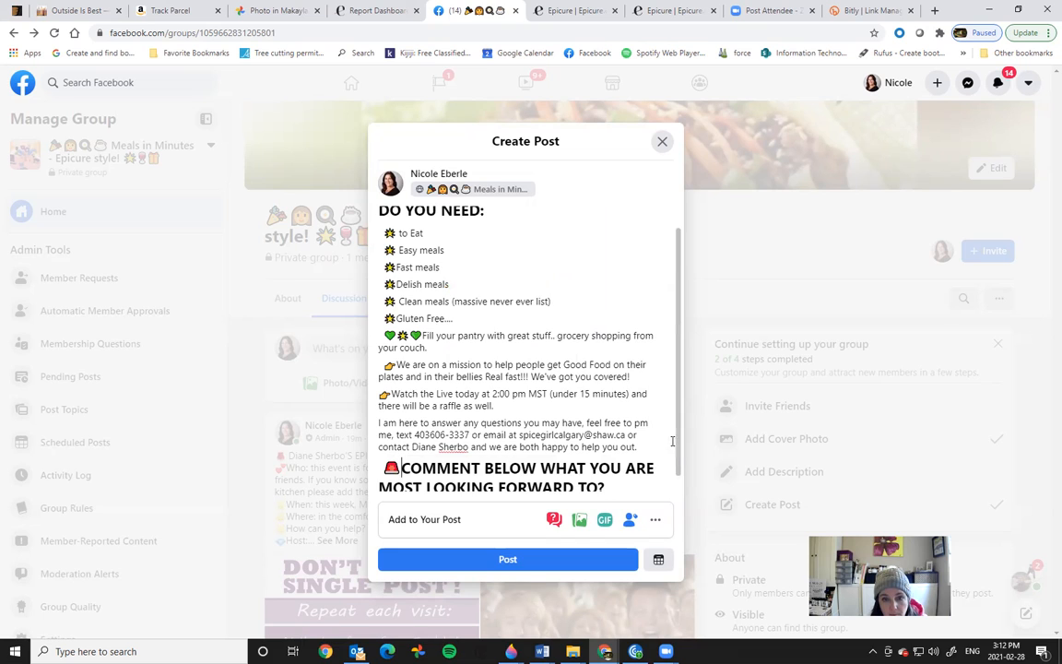
{"action": "scroll", "coordinate": [631, 470], "scroll_direction": "down", "scroll_amount": 1}
{"action": "left_click", "coordinate": [632, 469]}
{"action": "right_click", "coordinate": [630, 465]}
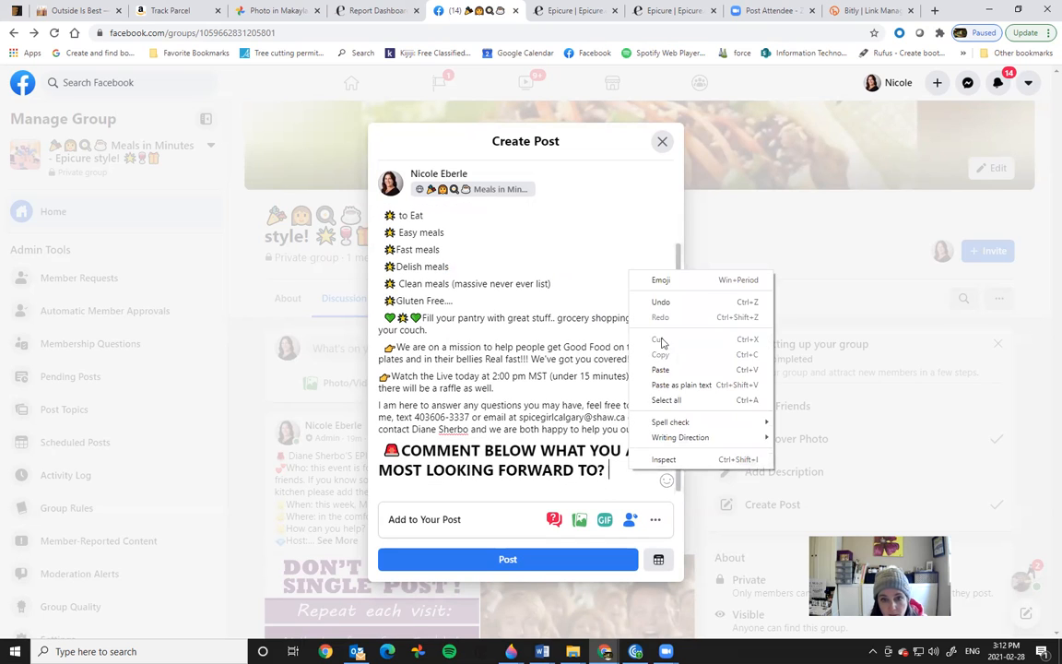
{"action": "left_click", "coordinate": [657, 278]}
{"action": "left_click", "coordinate": [625, 288]}
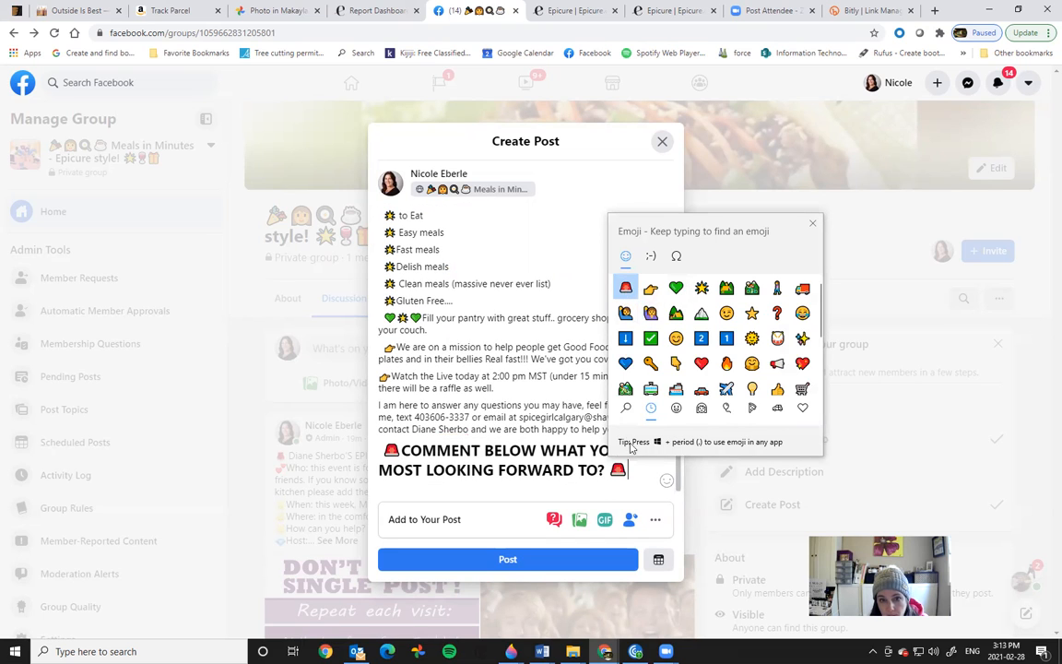
{"action": "left_click", "coordinate": [630, 471]}
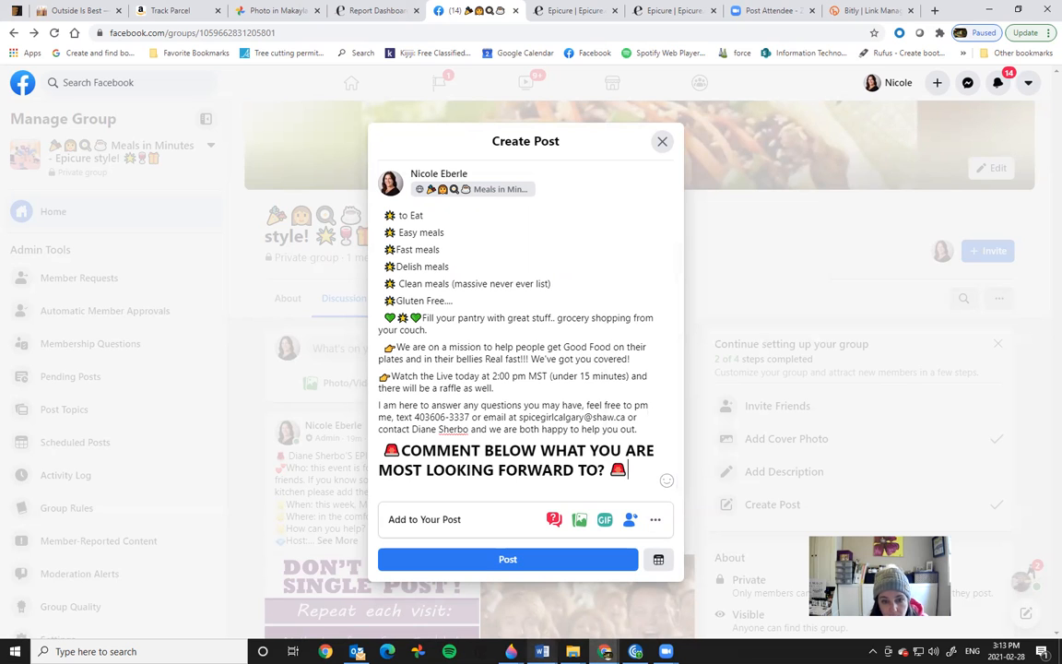
{"action": "mouse_move", "coordinate": [542, 651]}
{"action": "left_click", "coordinate": [590, 580]}
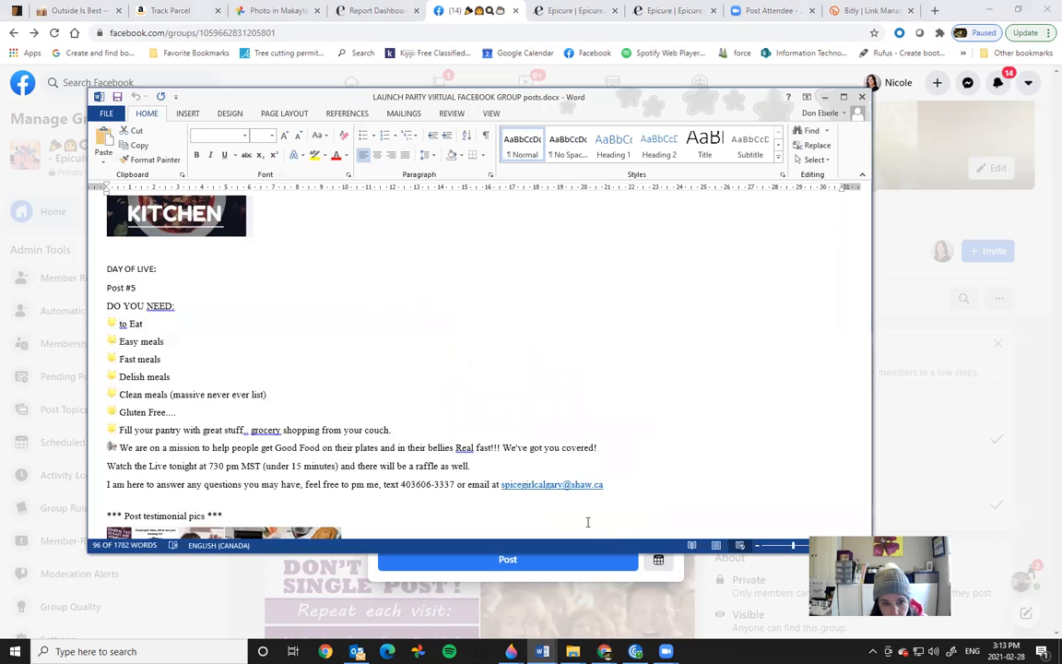
{"action": "left_click", "coordinate": [657, 356]}
{"action": "left_click_drag", "start_coordinate": [868, 368], "coordinate": [867, 379]}
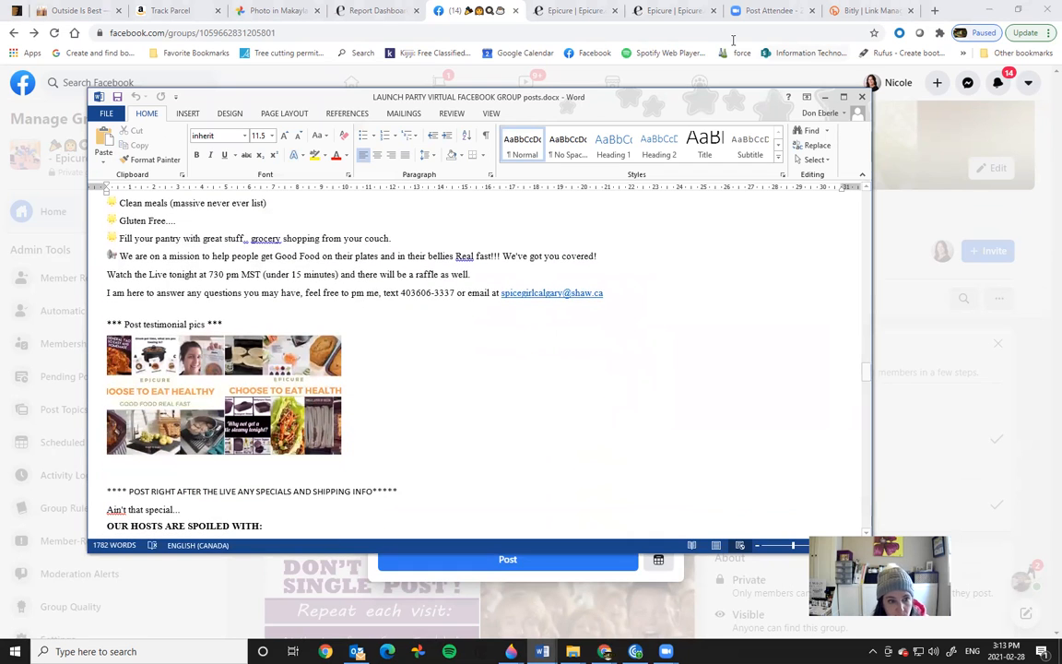
{"action": "left_click", "coordinate": [825, 98]}
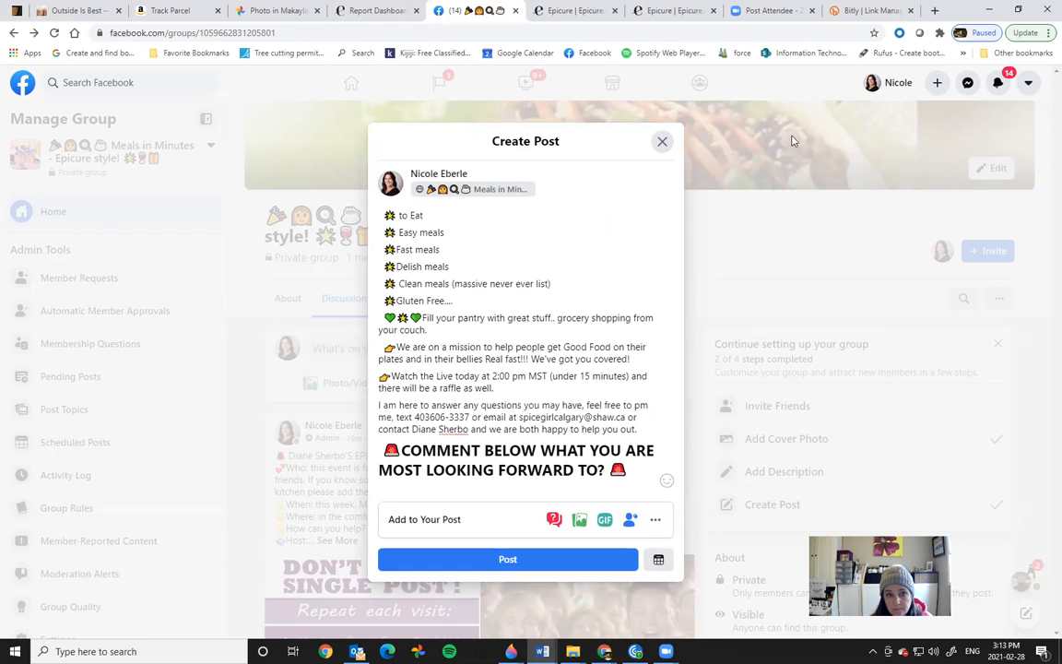